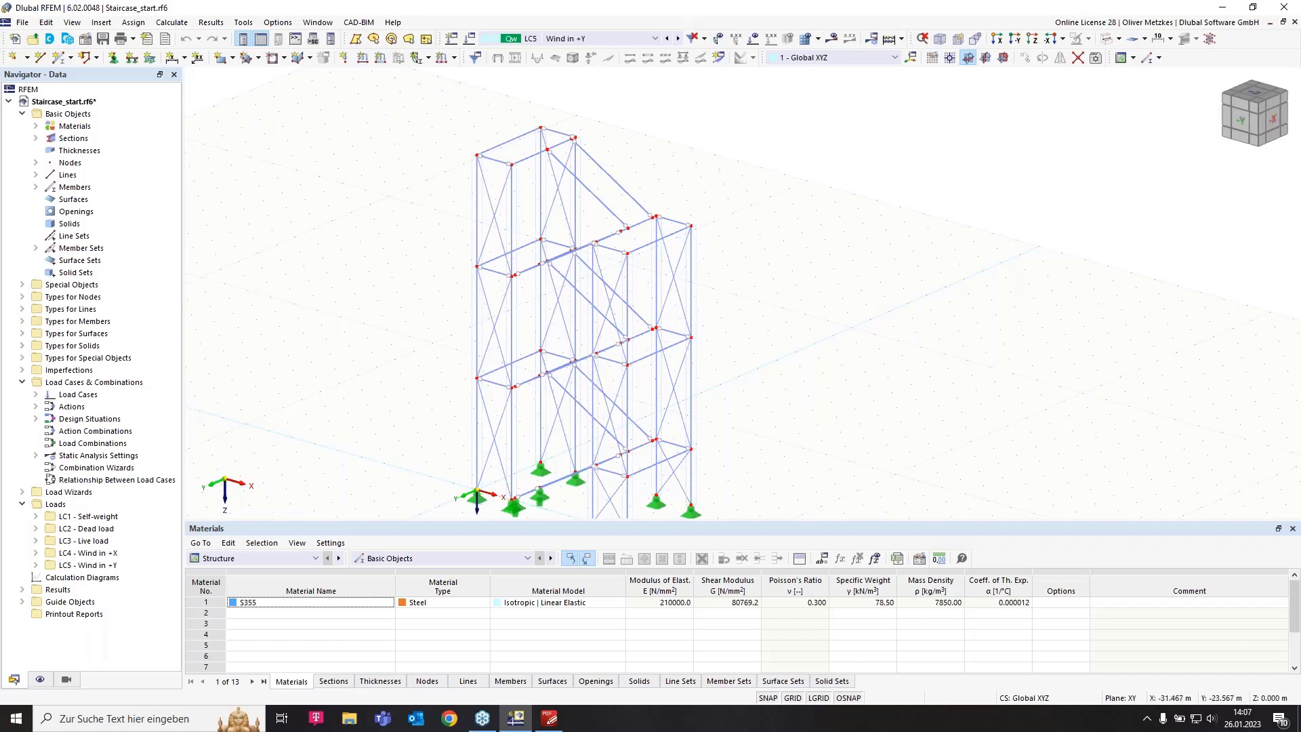
- Activate the Structure Stability add-on in the base data of the Staircase_start model
{"action": "left_click", "coordinate": [87, 42]}
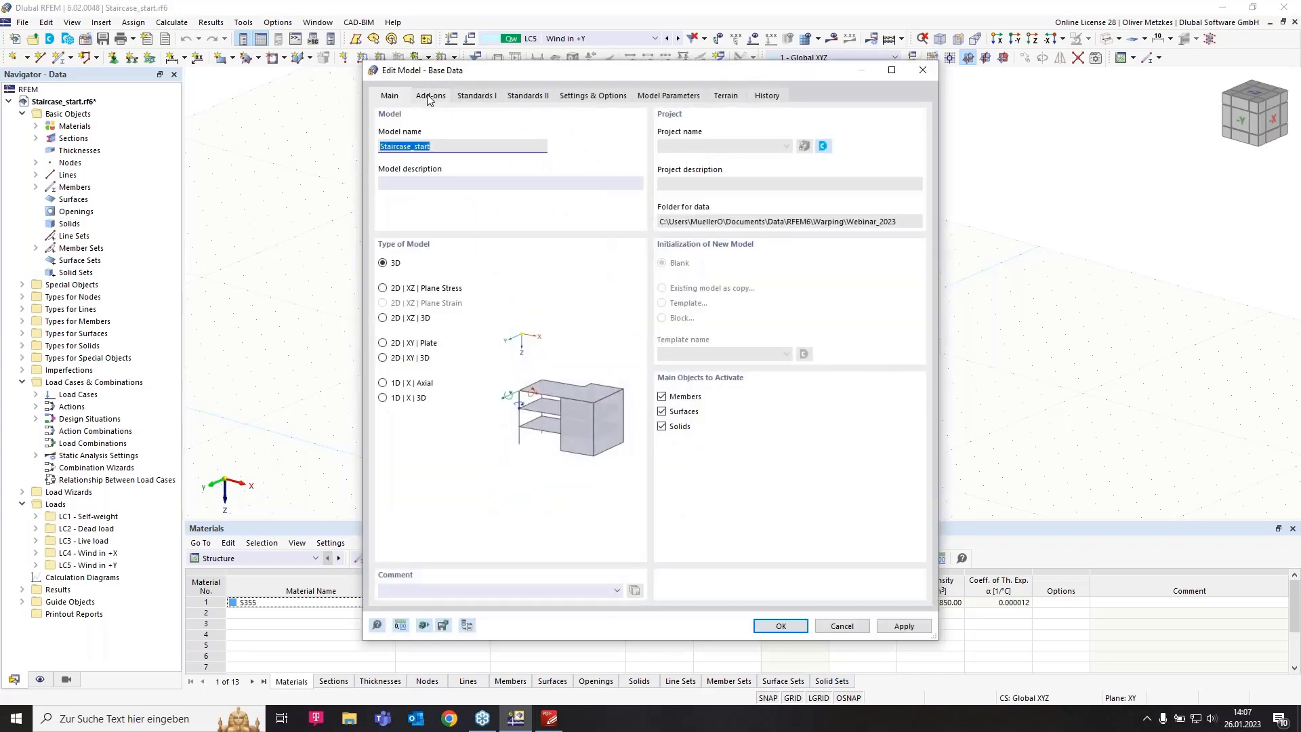
{"action": "left_click", "coordinate": [429, 96]}
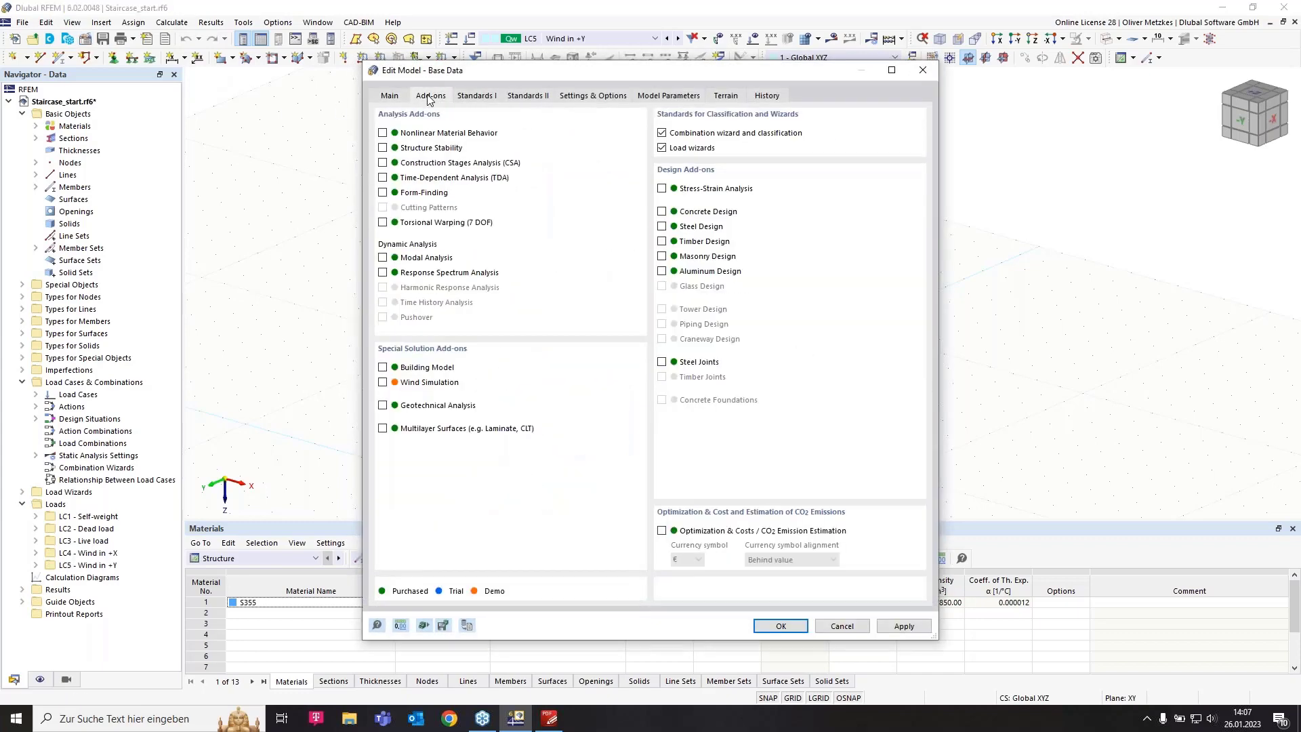
{"action": "left_click", "coordinate": [383, 148]}
{"action": "left_click", "coordinate": [781, 627]}
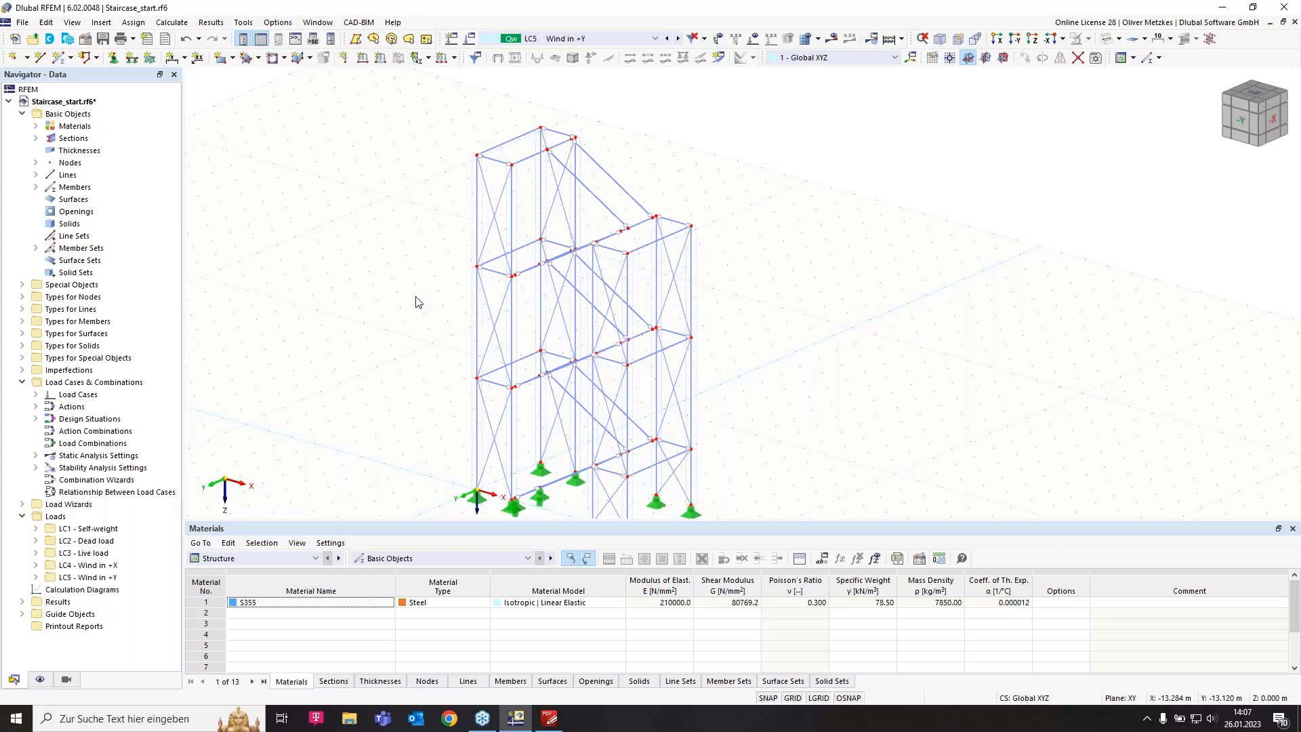
- Create a combination wizard for the ULS design situation DS1 with stability analysis enabled and geometrically linear static analysis settings
{"action": "left_click", "coordinate": [470, 42]}
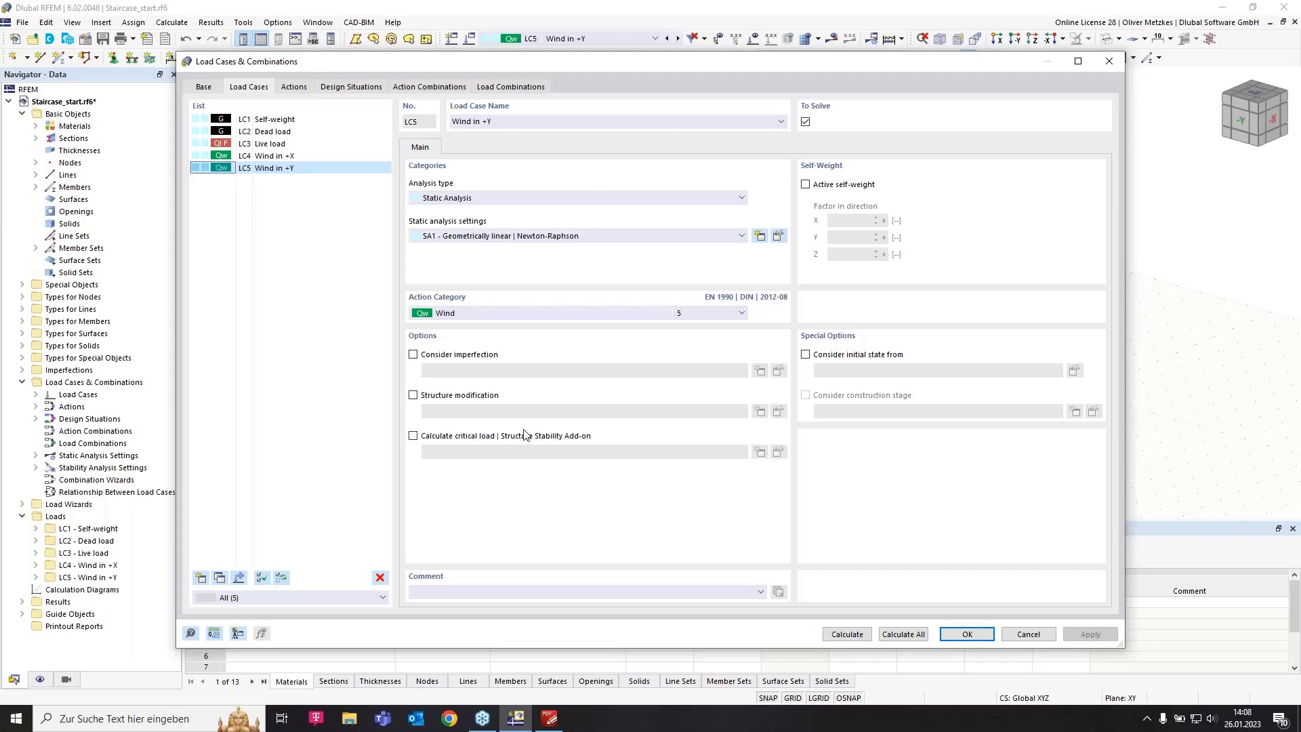
{"action": "left_click", "coordinate": [204, 87]}
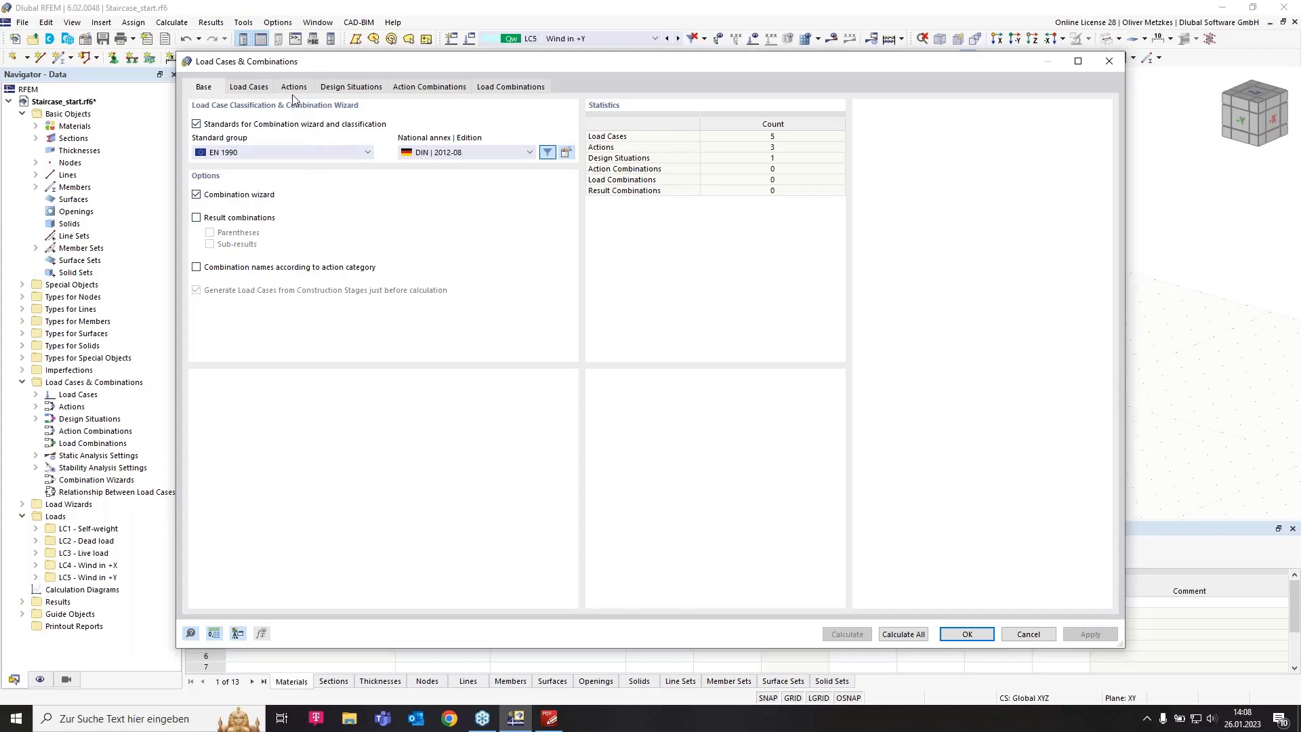
{"action": "left_click", "coordinate": [250, 87]}
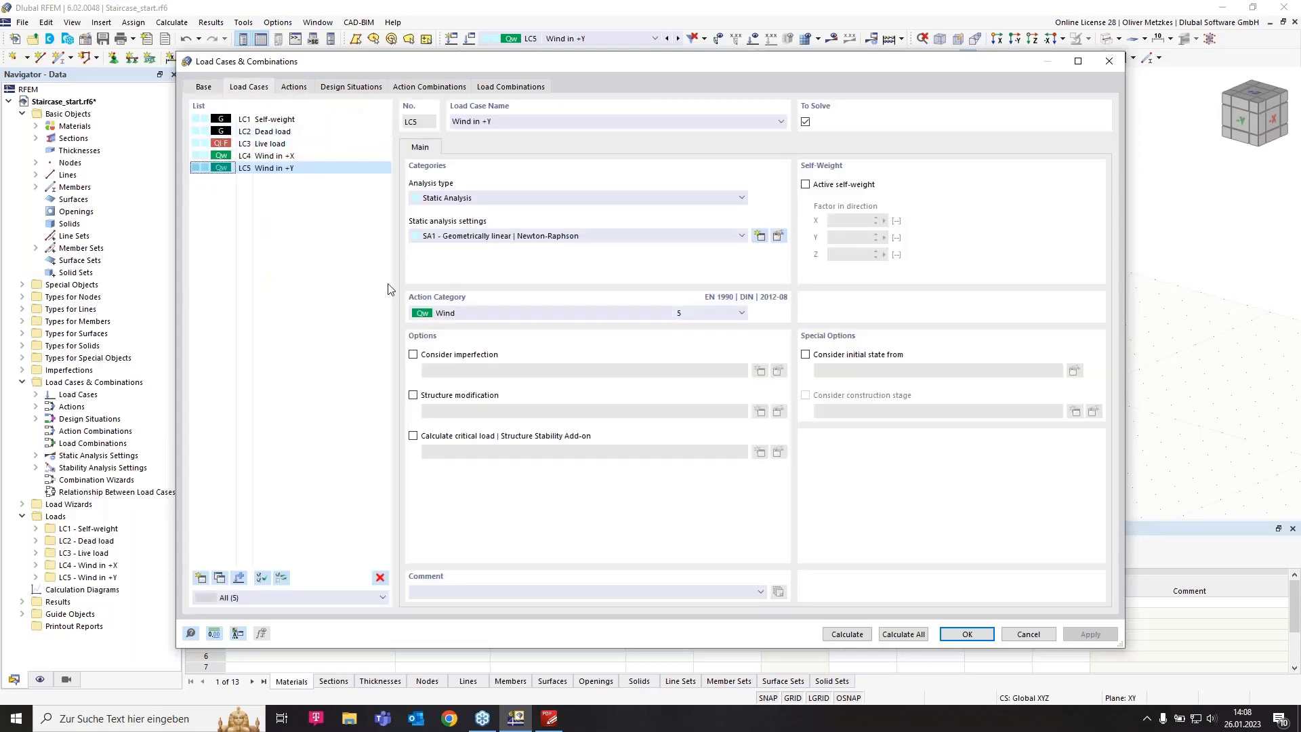
{"action": "left_click", "coordinate": [298, 89]}
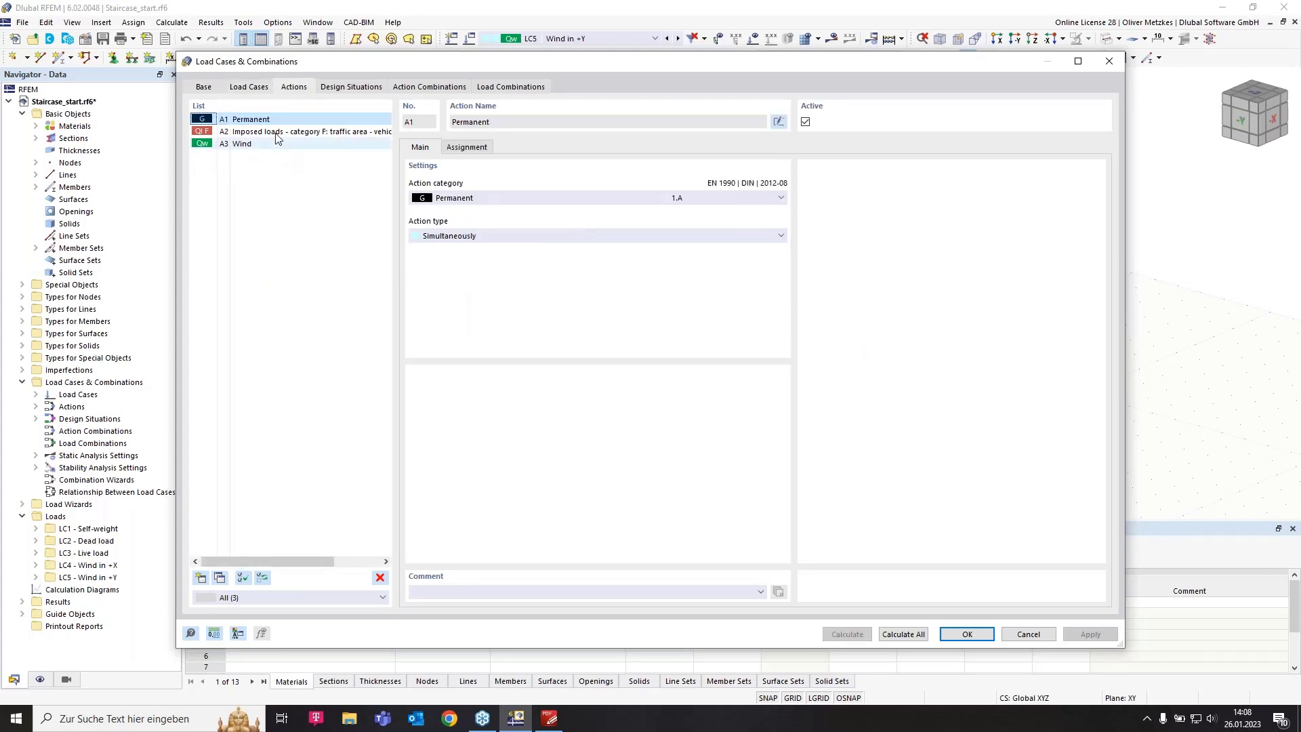
{"action": "left_click", "coordinate": [352, 88]}
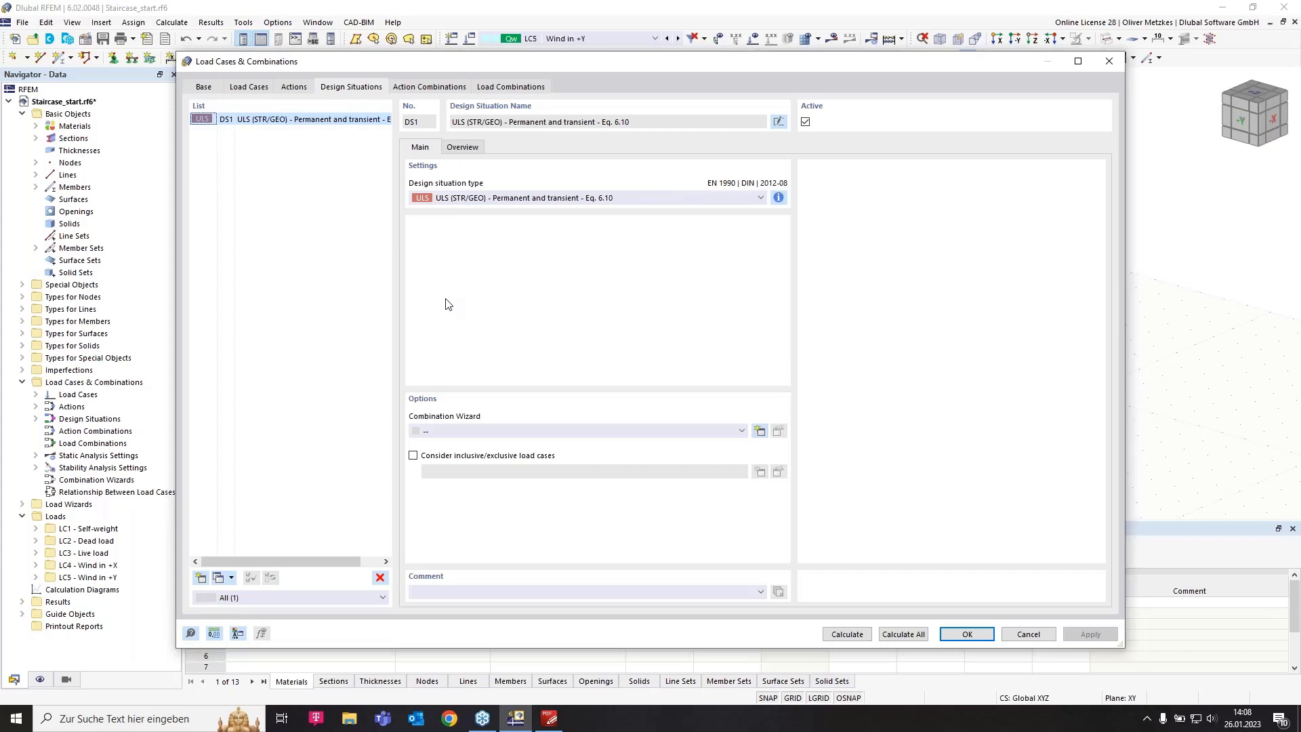
{"action": "left_click", "coordinate": [760, 431]}
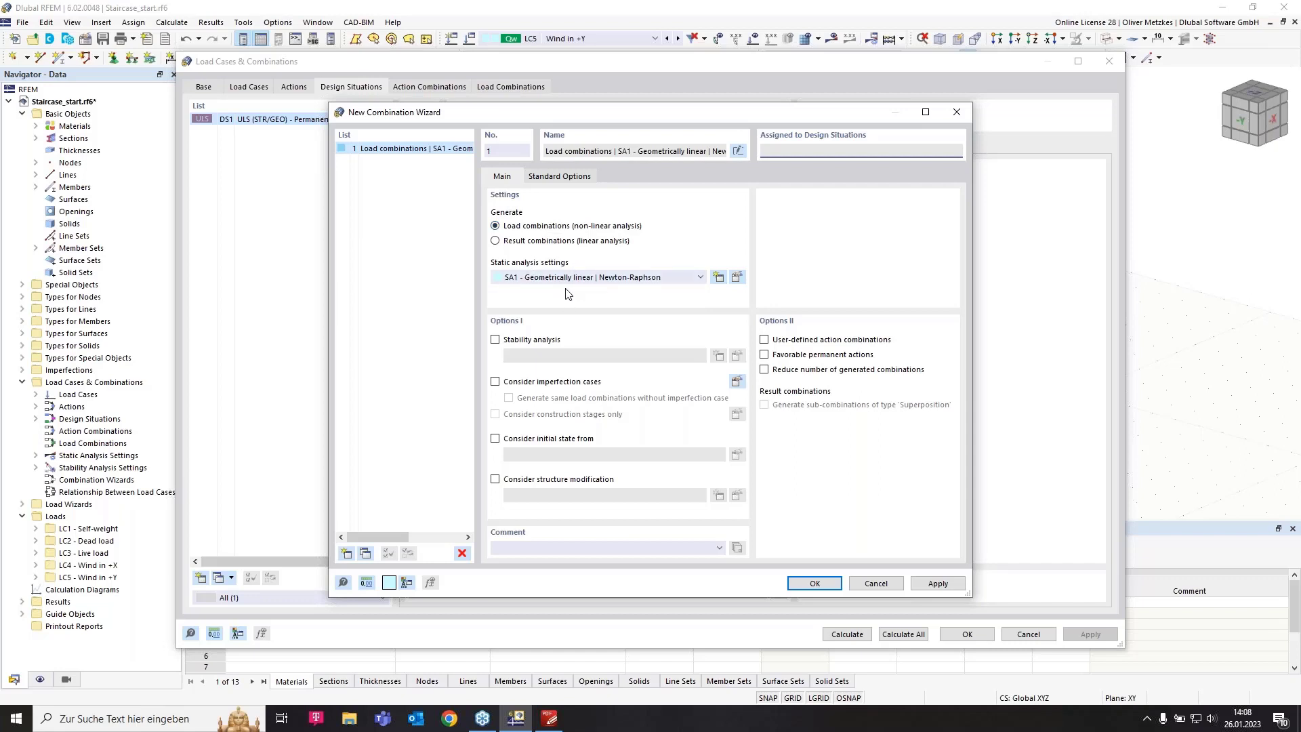
{"action": "left_click", "coordinate": [512, 342]}
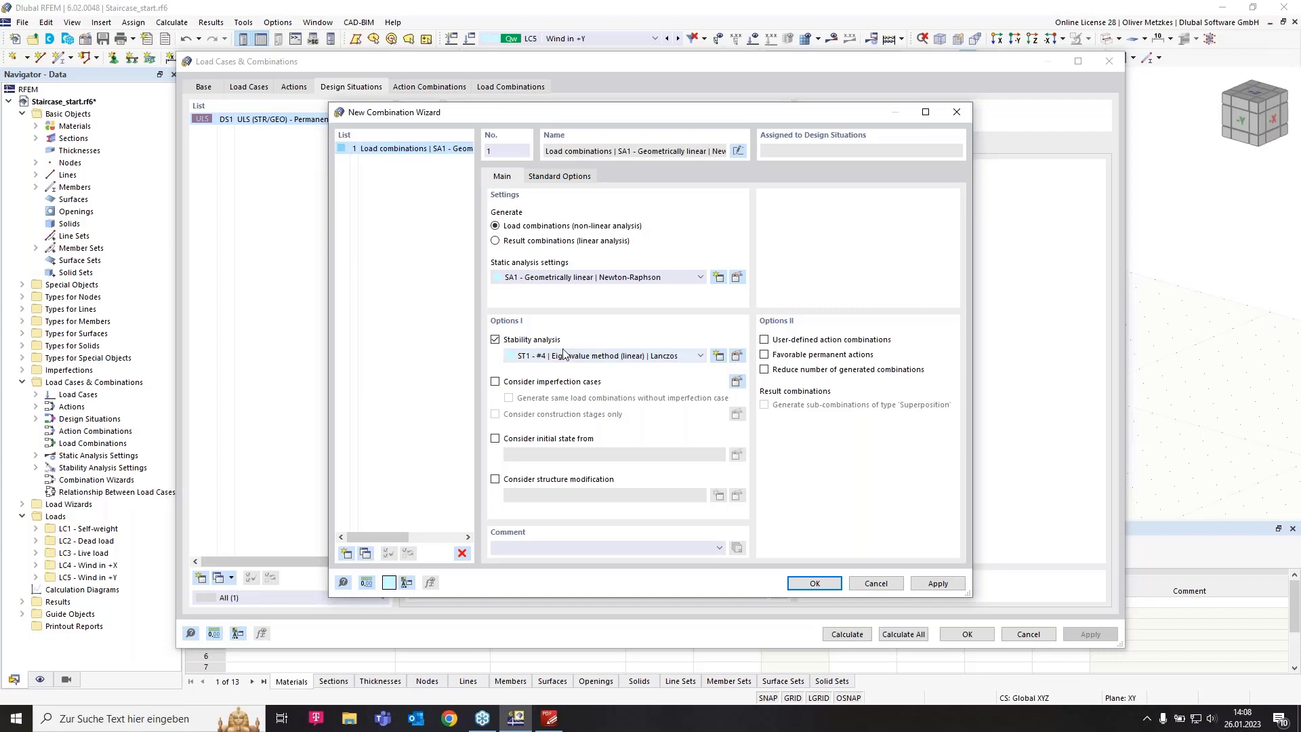
{"action": "left_click", "coordinate": [816, 584]}
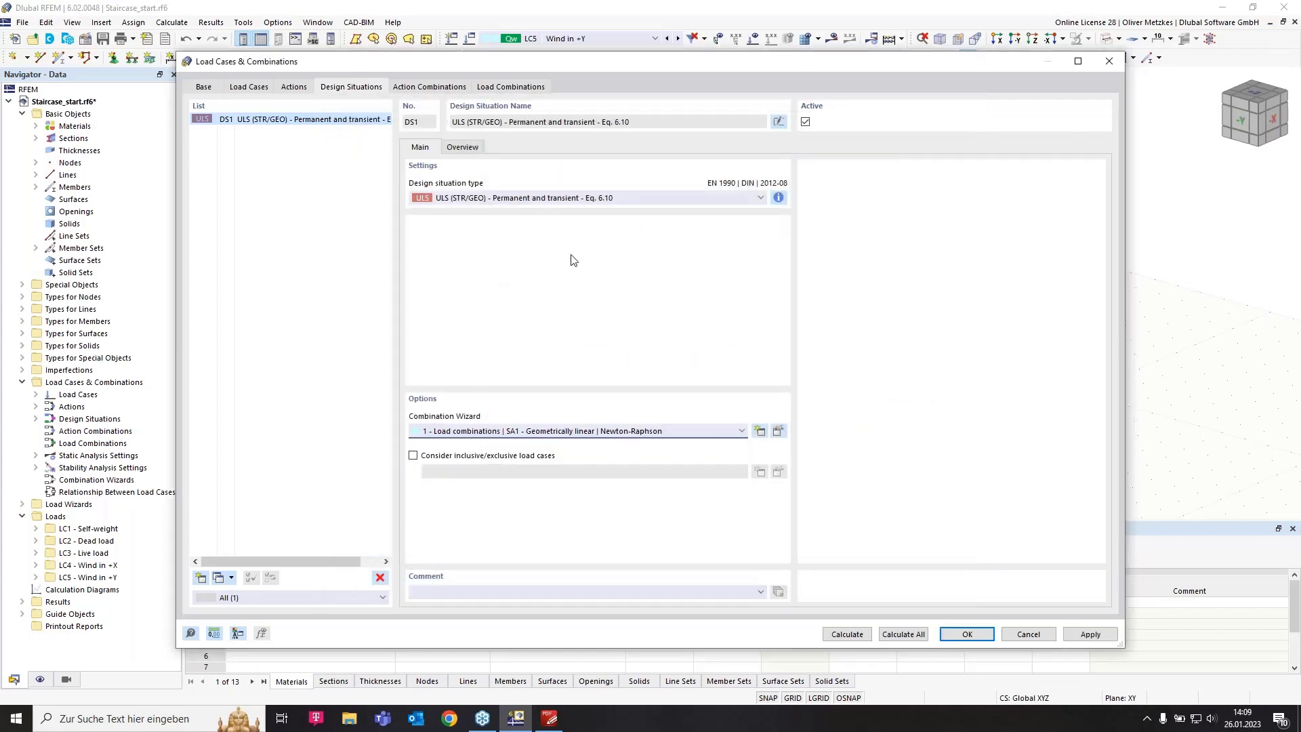
- Check the generated action combinations and load combinations, including CO2 and CO5, and accept the load cases and combinations setup
{"action": "left_click", "coordinate": [432, 88]}
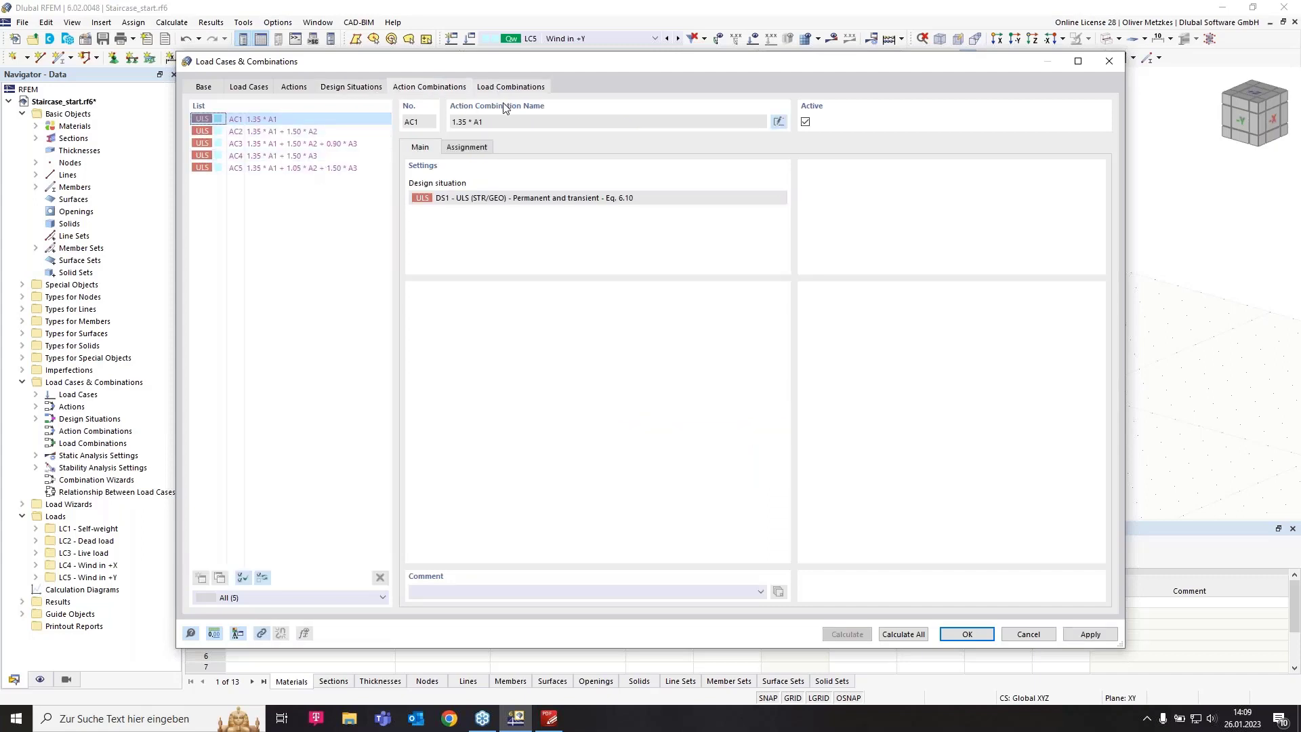
{"action": "left_click", "coordinate": [510, 86]}
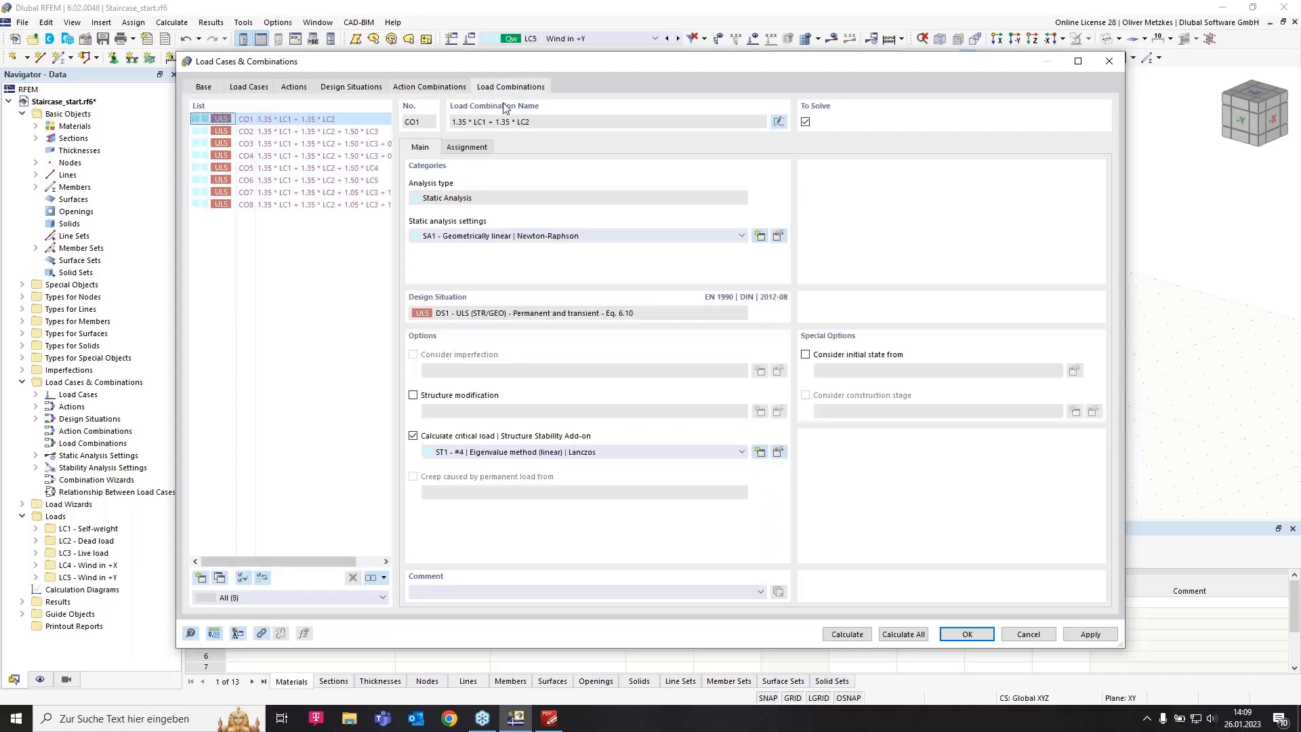
{"action": "left_click", "coordinate": [360, 134]}
{"action": "left_click", "coordinate": [357, 168]}
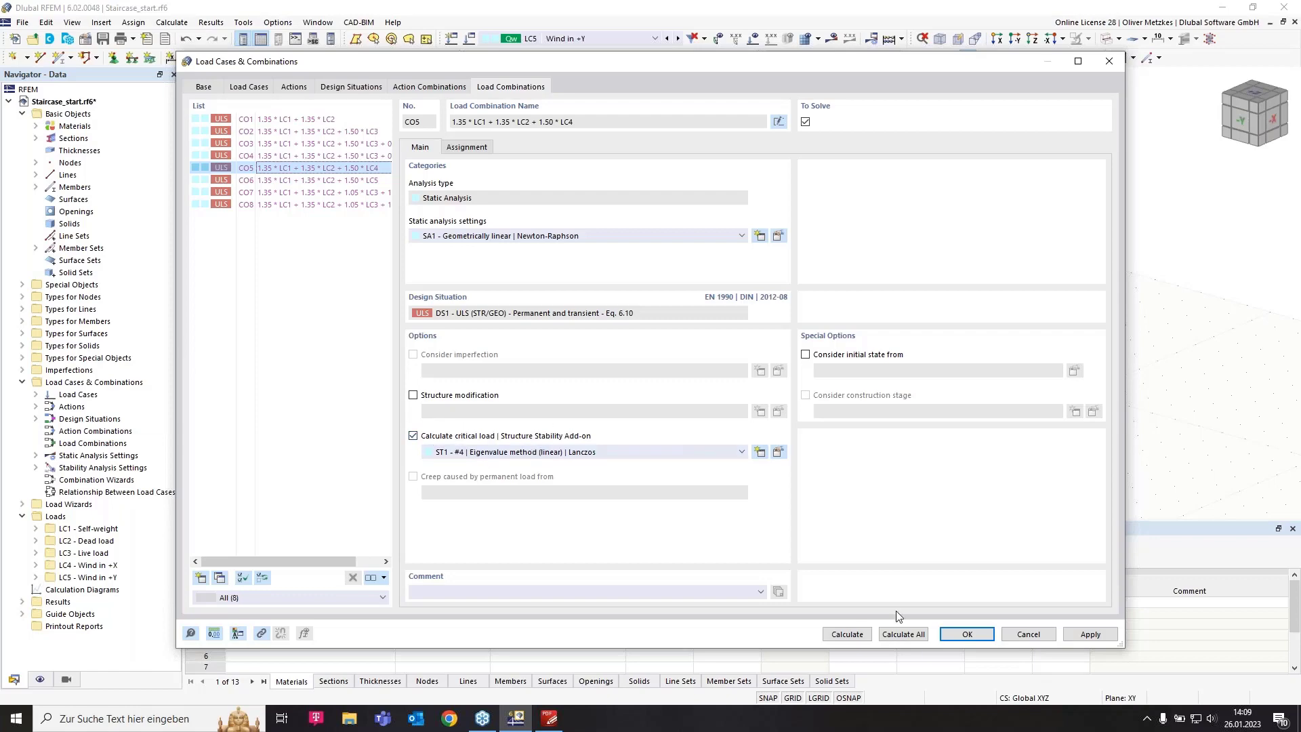
{"action": "left_click", "coordinate": [969, 634]}
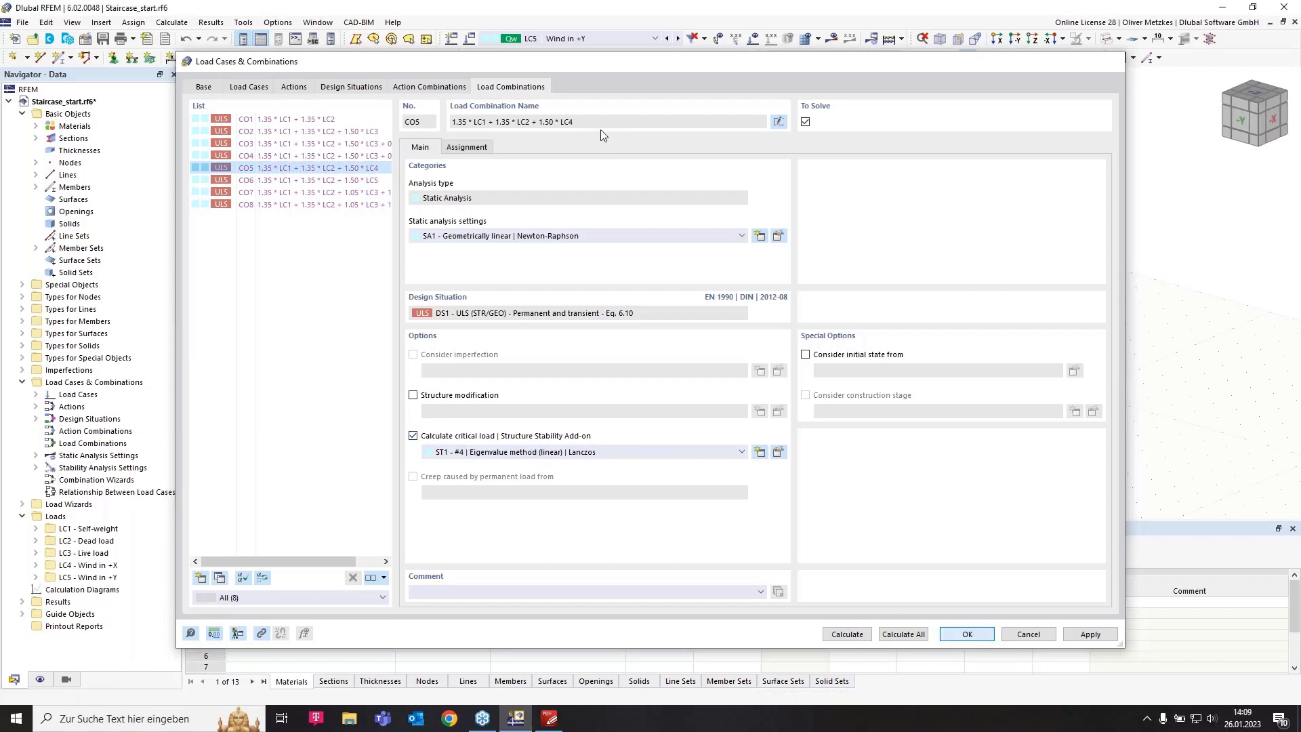
- Make design situation DS1 current and calculate its results
{"action": "left_click", "coordinate": [585, 38]}
{"action": "left_click", "coordinate": [632, 99]}
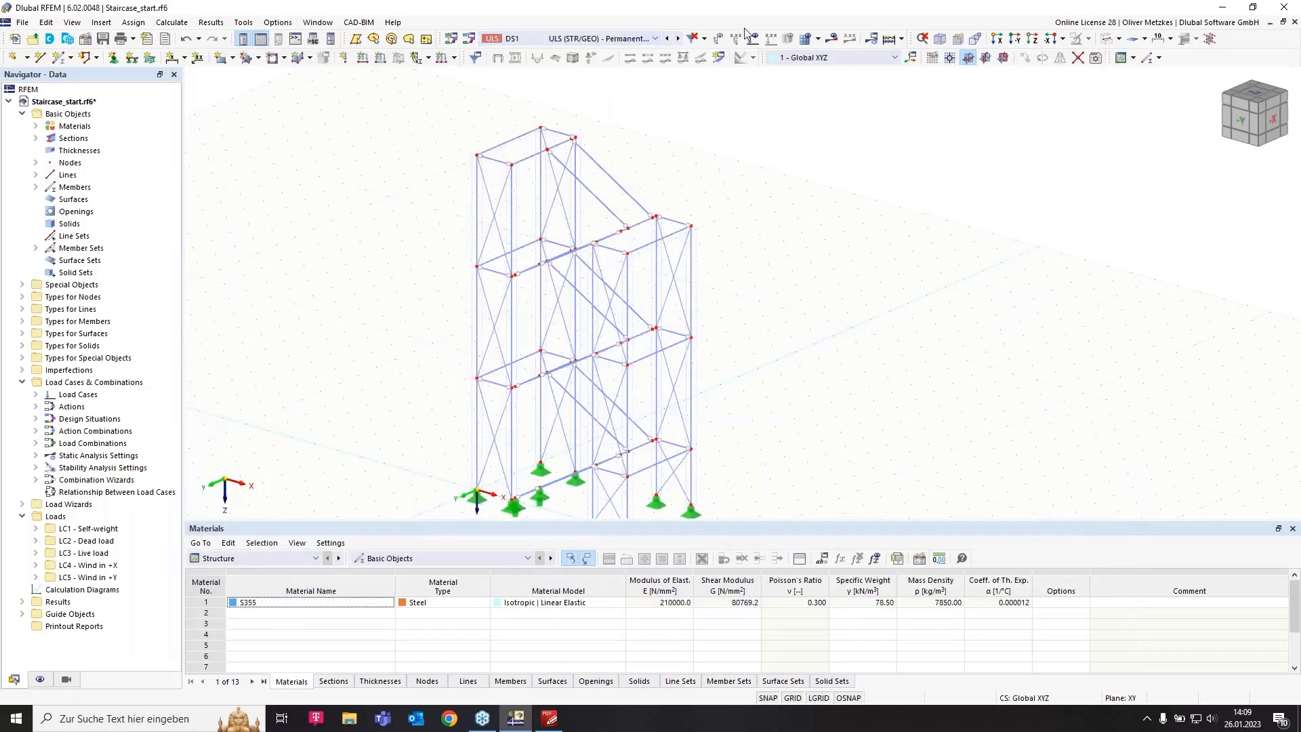
{"action": "left_click", "coordinate": [832, 40]}
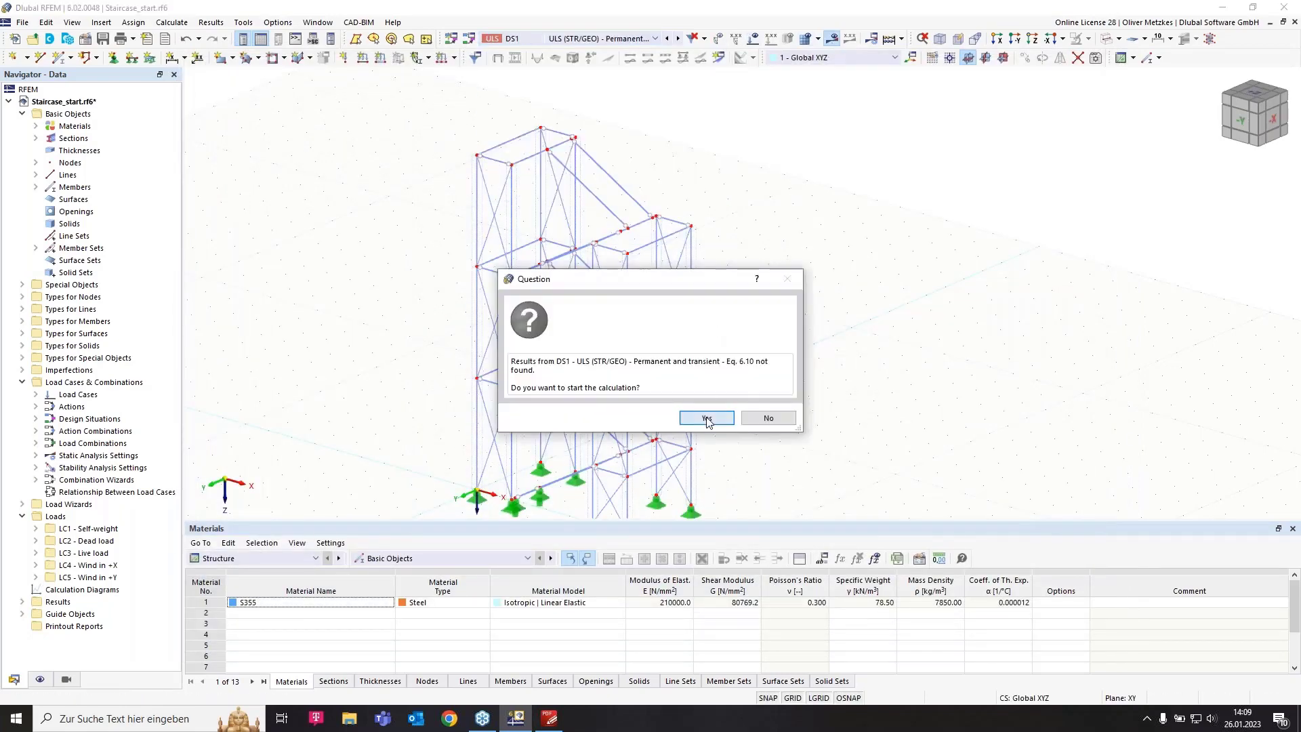
{"action": "left_click", "coordinate": [707, 414]}
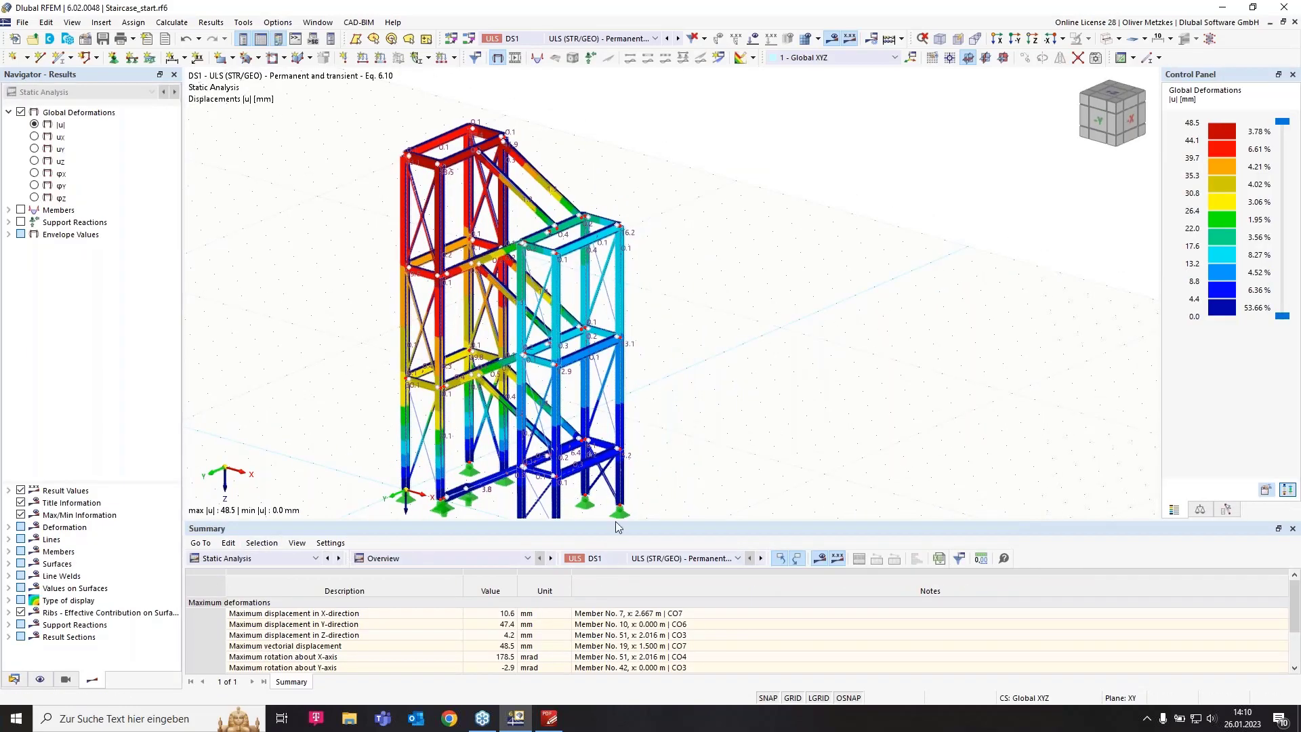
- Enlarge the results summary and examine the minimum critical load factor and its governing load combination
{"action": "left_click_drag", "start_coordinate": [614, 520], "coordinate": [615, 410]}
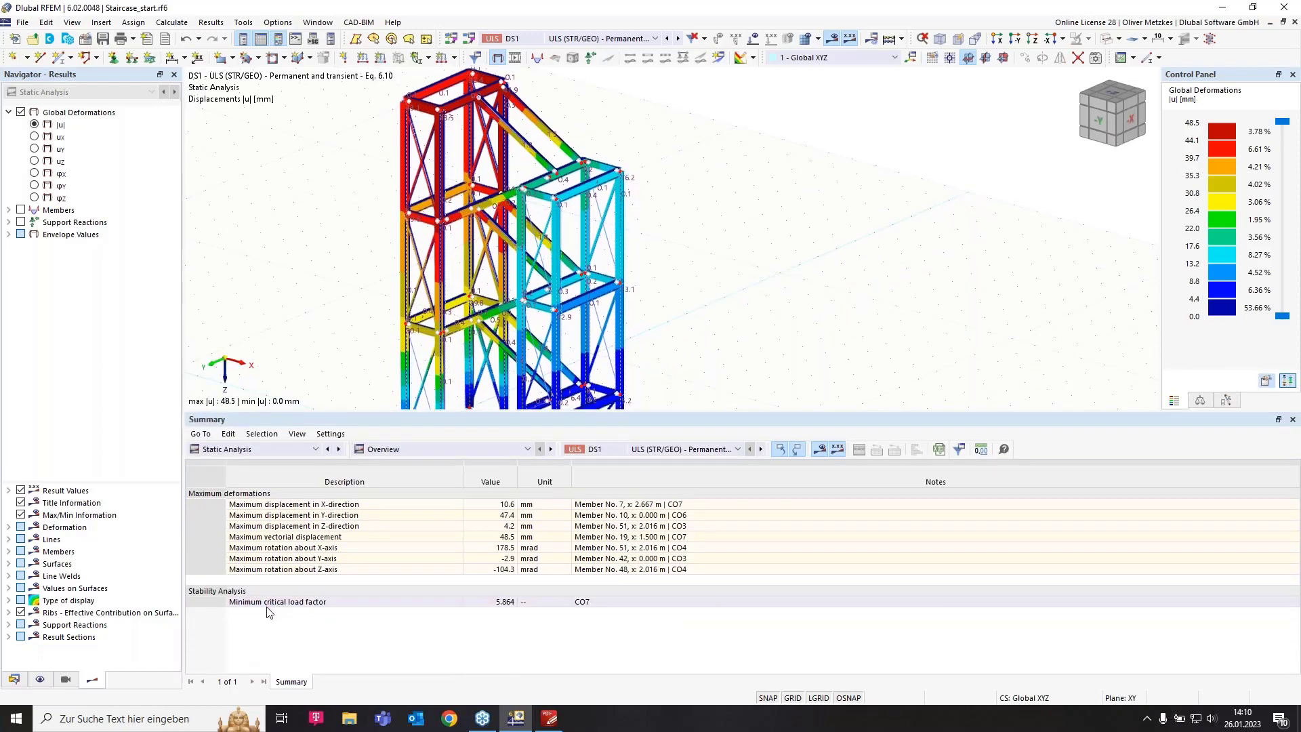
{"action": "left_click", "coordinate": [493, 604]}
{"action": "left_click", "coordinate": [615, 601]}
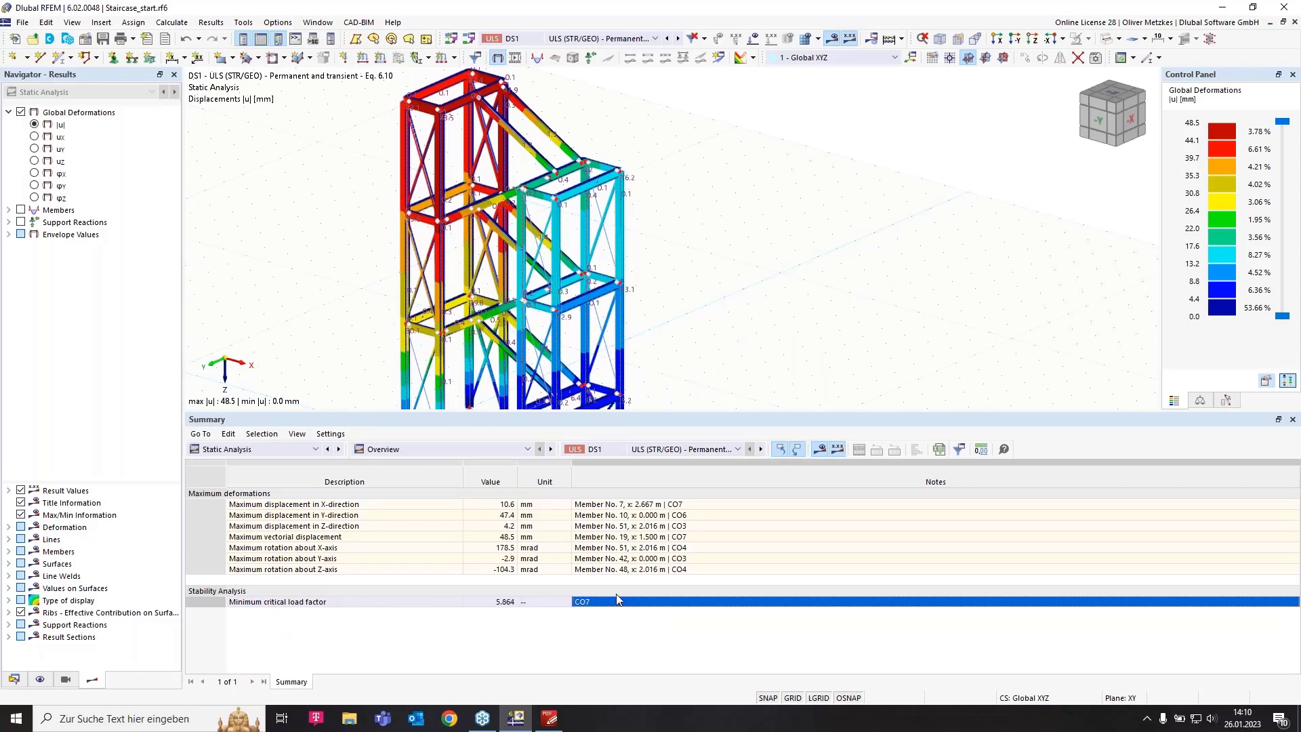
{"action": "left_click", "coordinate": [607, 621]}
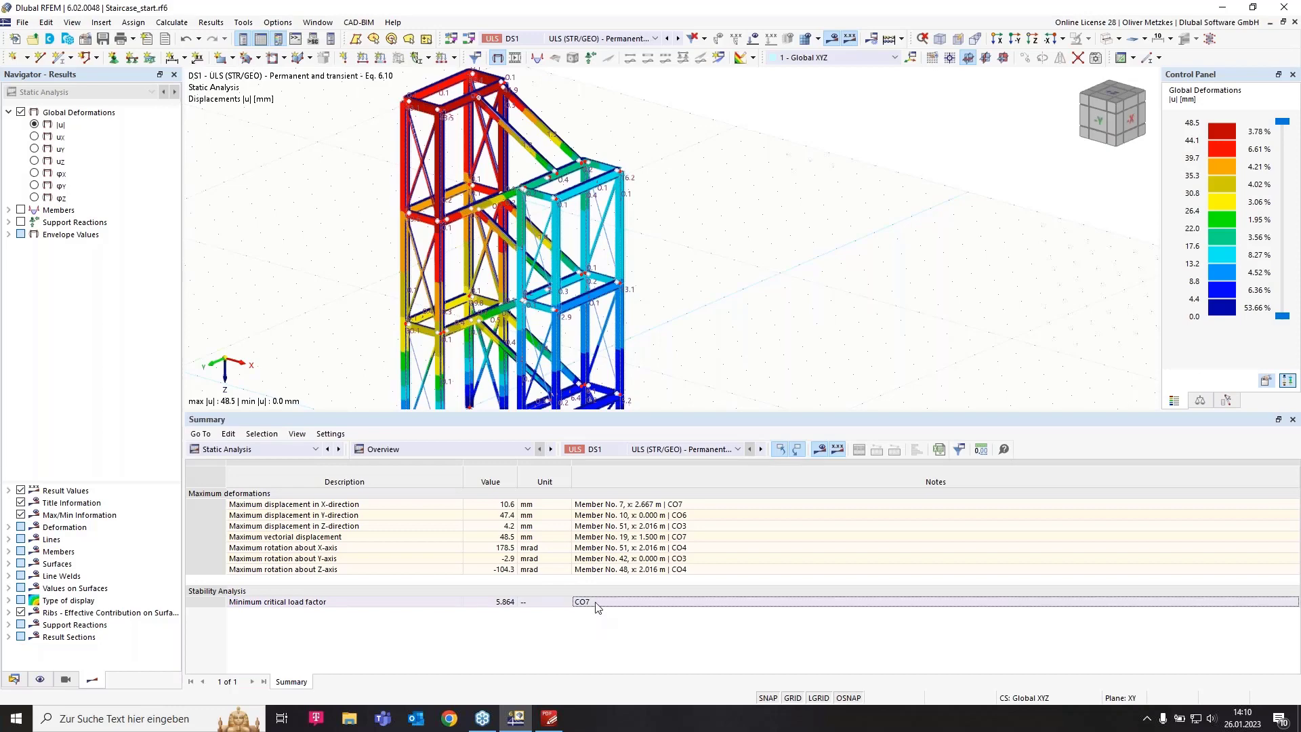
- Show the stability analysis results of load combination CO7 and examine its critical load factors and first mode shape
{"action": "left_click", "coordinate": [605, 39]}
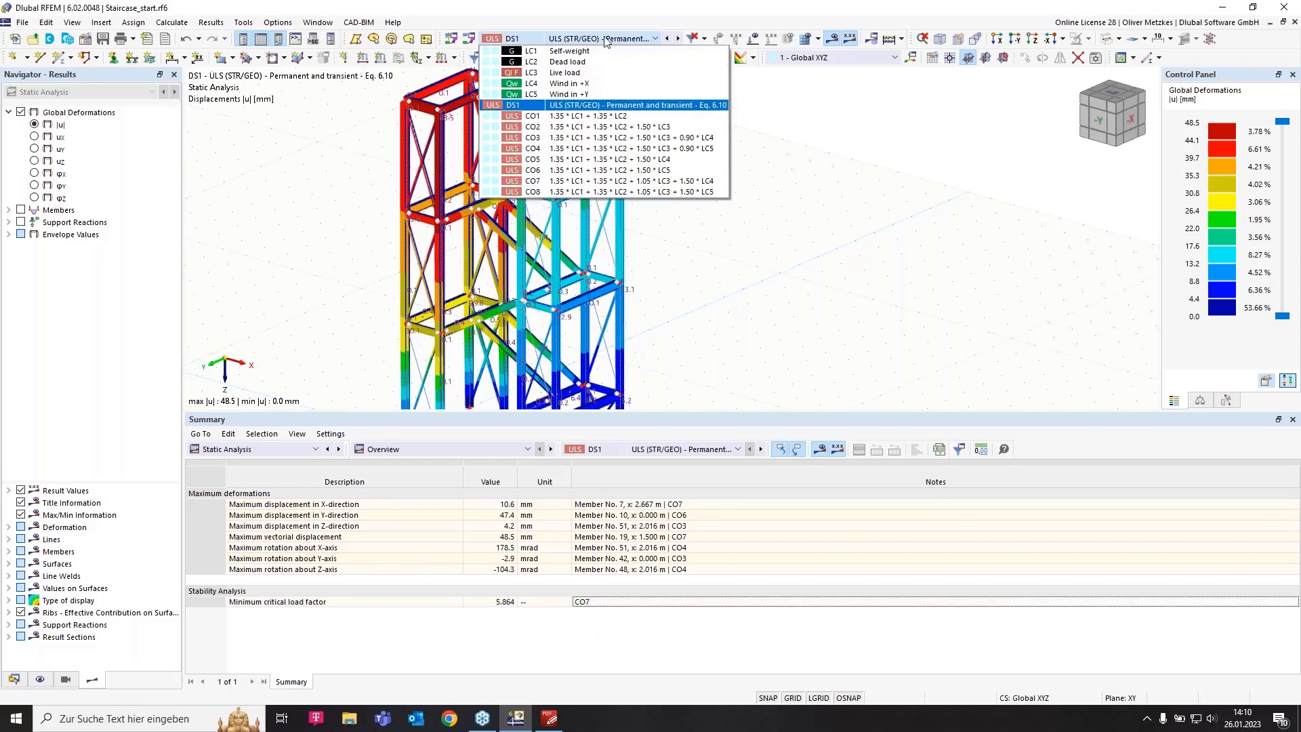
{"action": "left_click", "coordinate": [542, 182]}
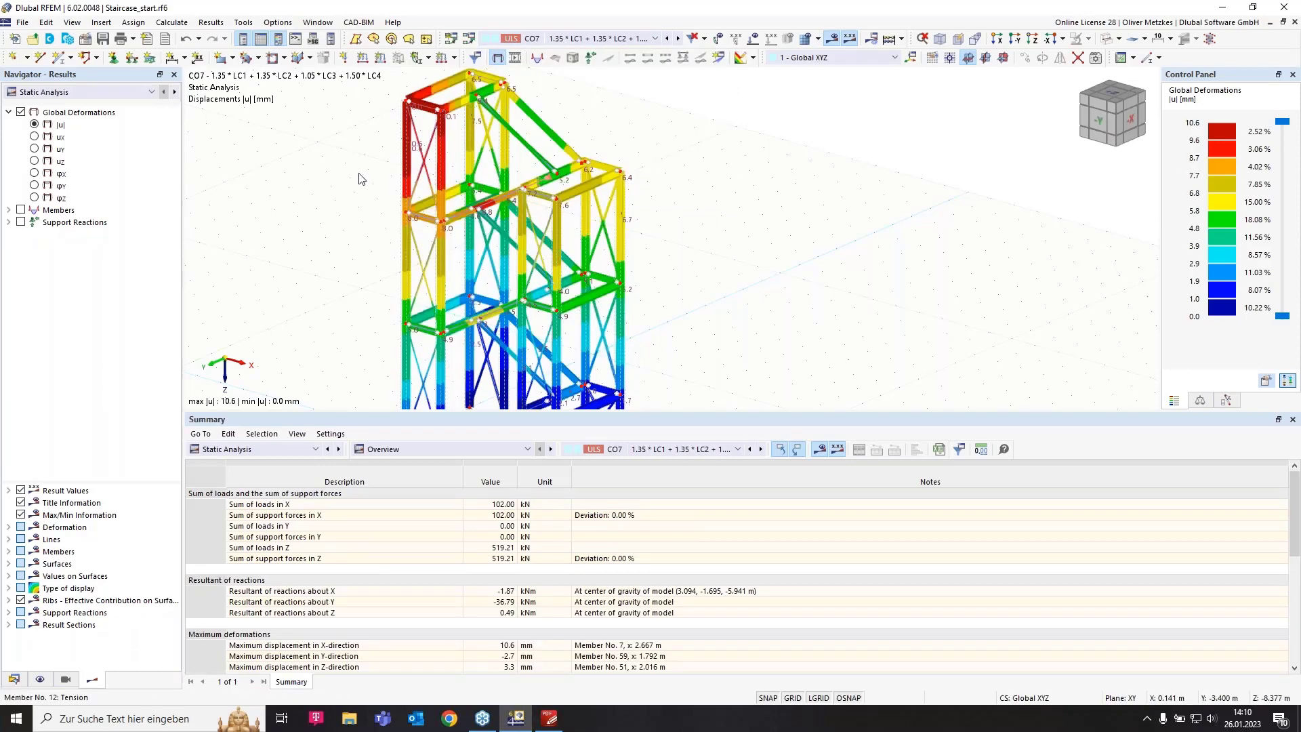
{"action": "left_click", "coordinate": [67, 92]}
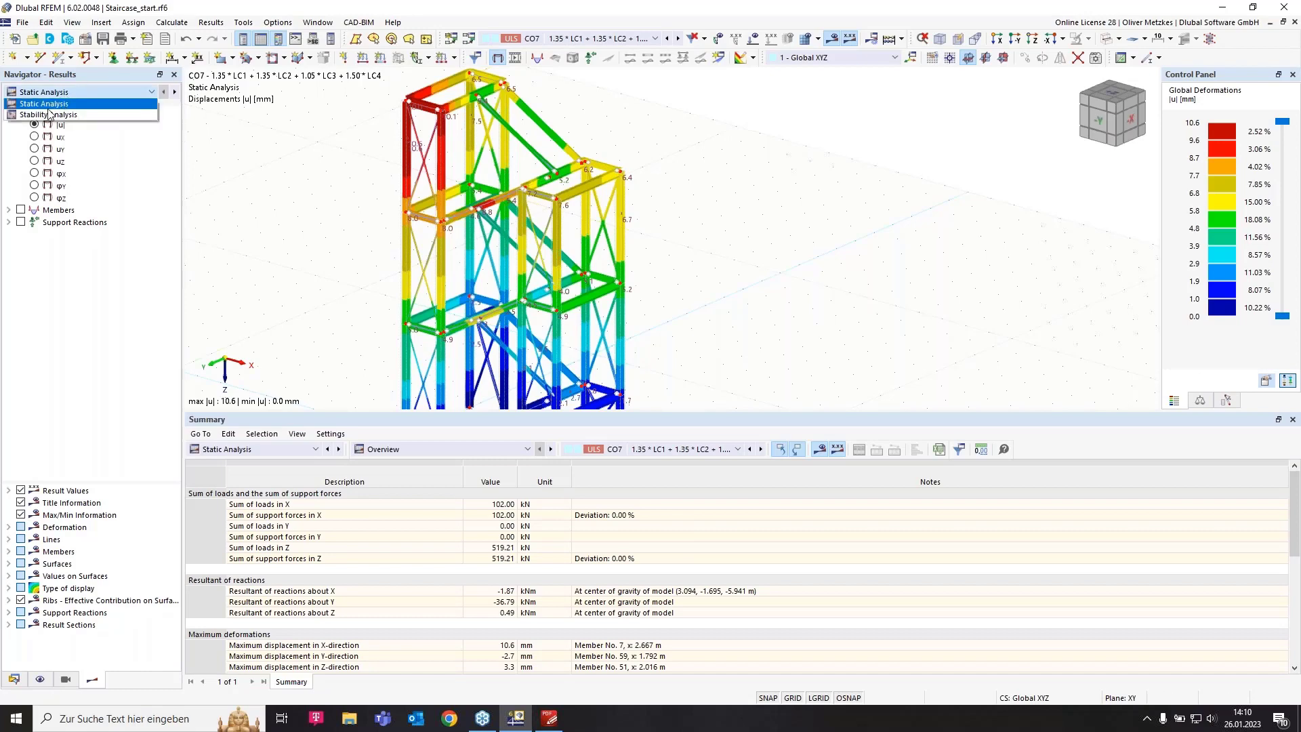
{"action": "left_click", "coordinate": [50, 113]}
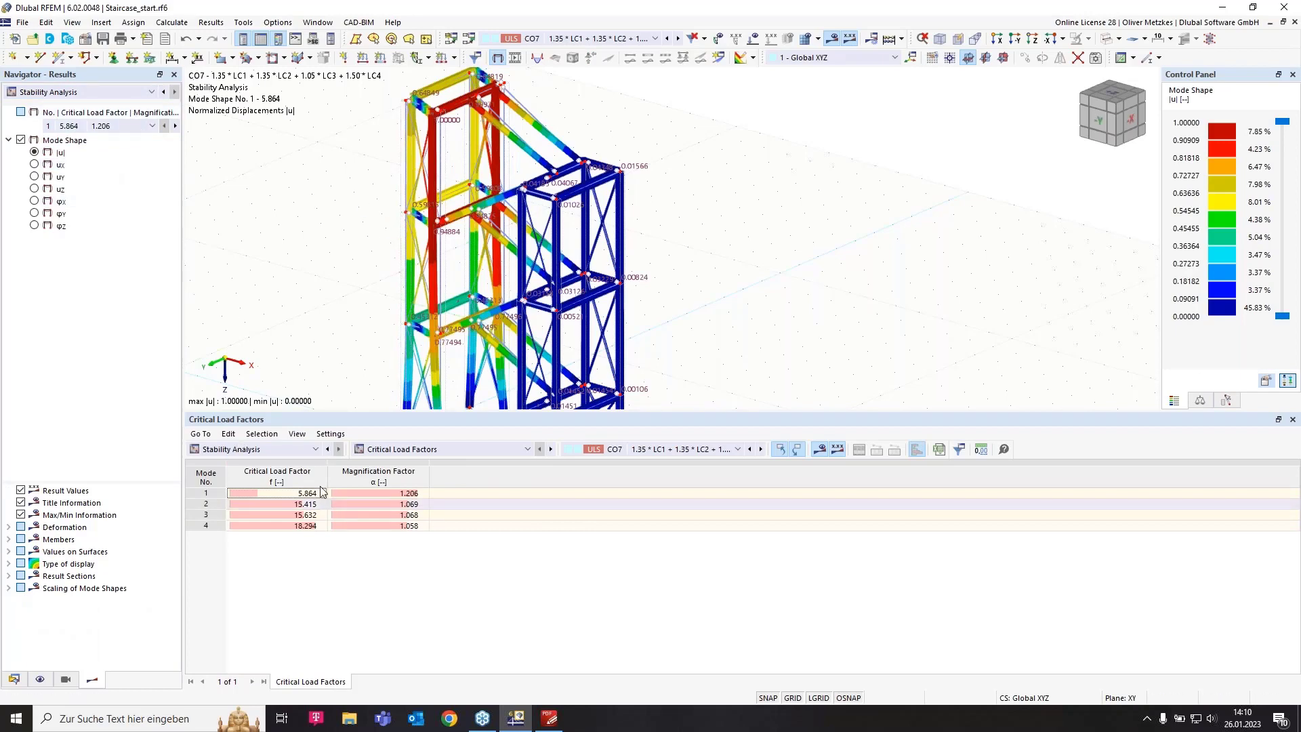
{"action": "left_click", "coordinate": [218, 512]}
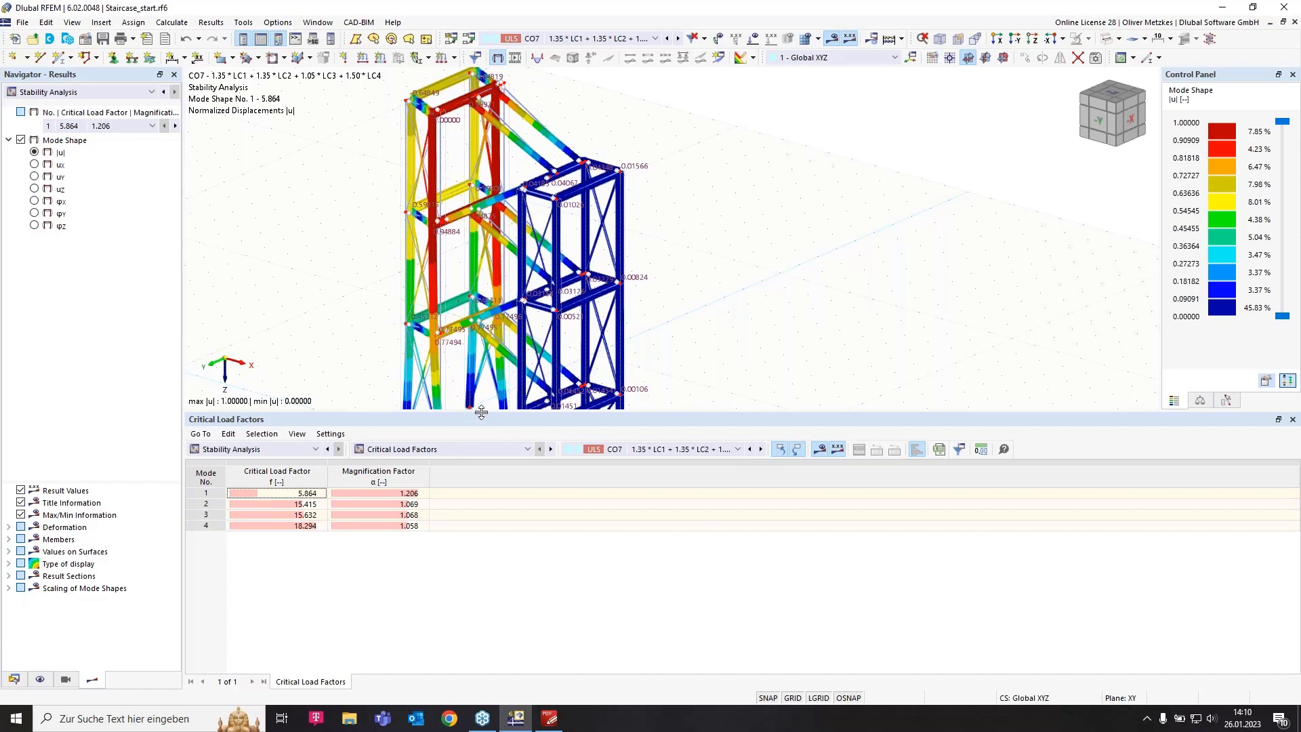
{"action": "left_click_drag", "start_coordinate": [481, 412], "coordinate": [482, 447]}
{"action": "left_click_drag", "start_coordinate": [480, 511], "coordinate": [480, 553]}
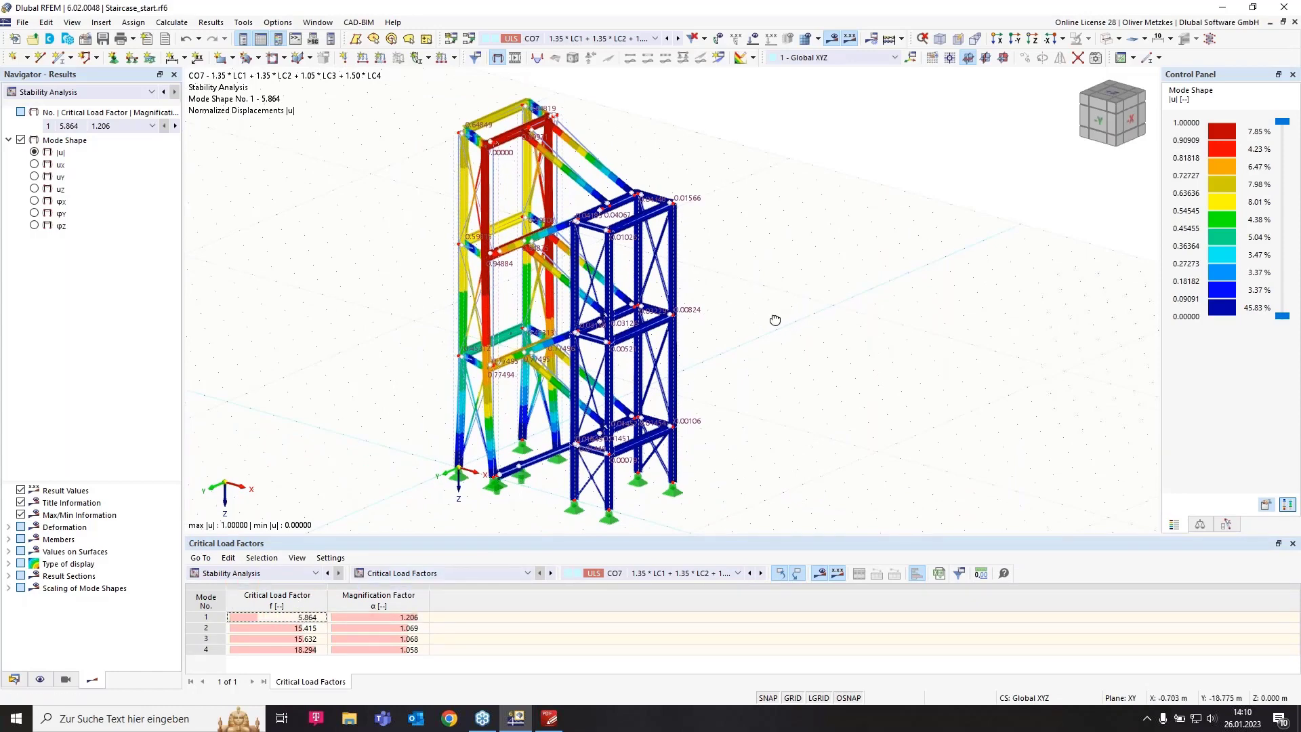
{"action": "middle_click_drag", "start_coordinate": [775, 322], "coordinate": [690, 337], "text": "ctrl"}
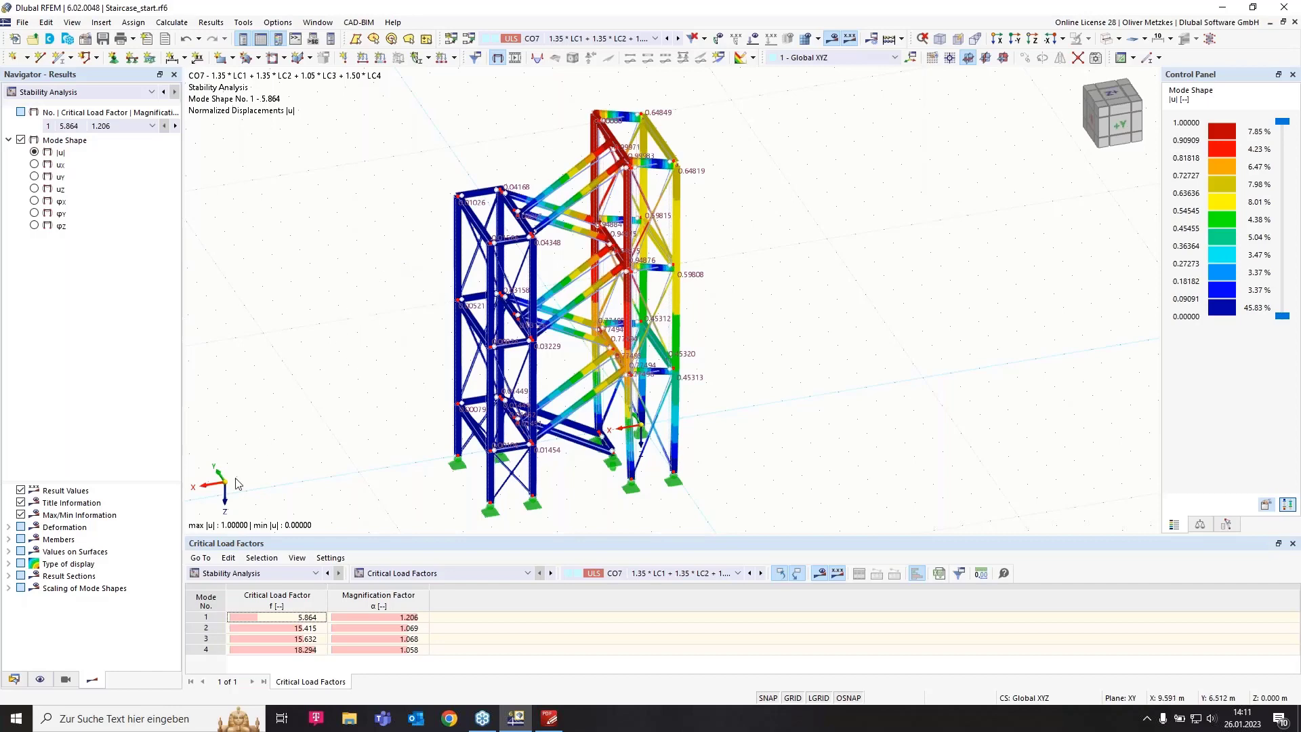
- Create a new imperfection case of type Local Imperfections named "Initial sway +Y"
{"action": "left_click", "coordinate": [17, 681]}
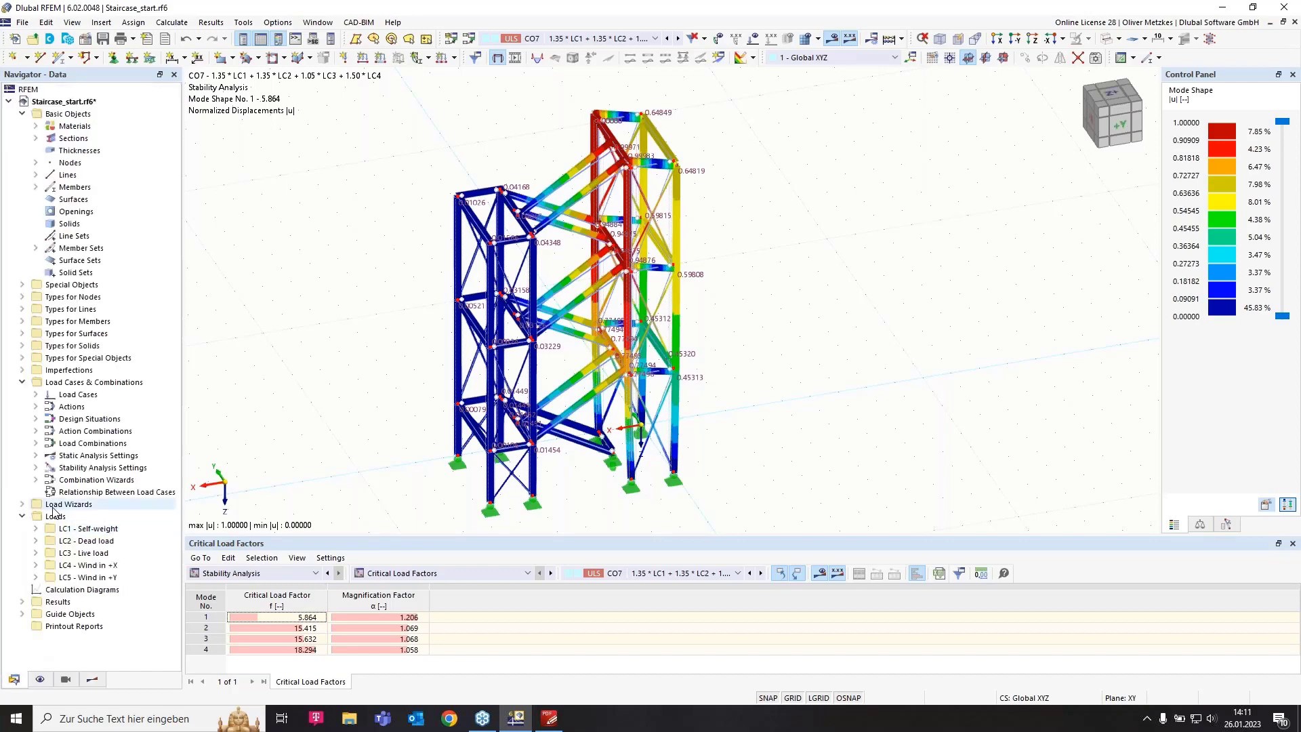
{"action": "left_click", "coordinate": [22, 370]}
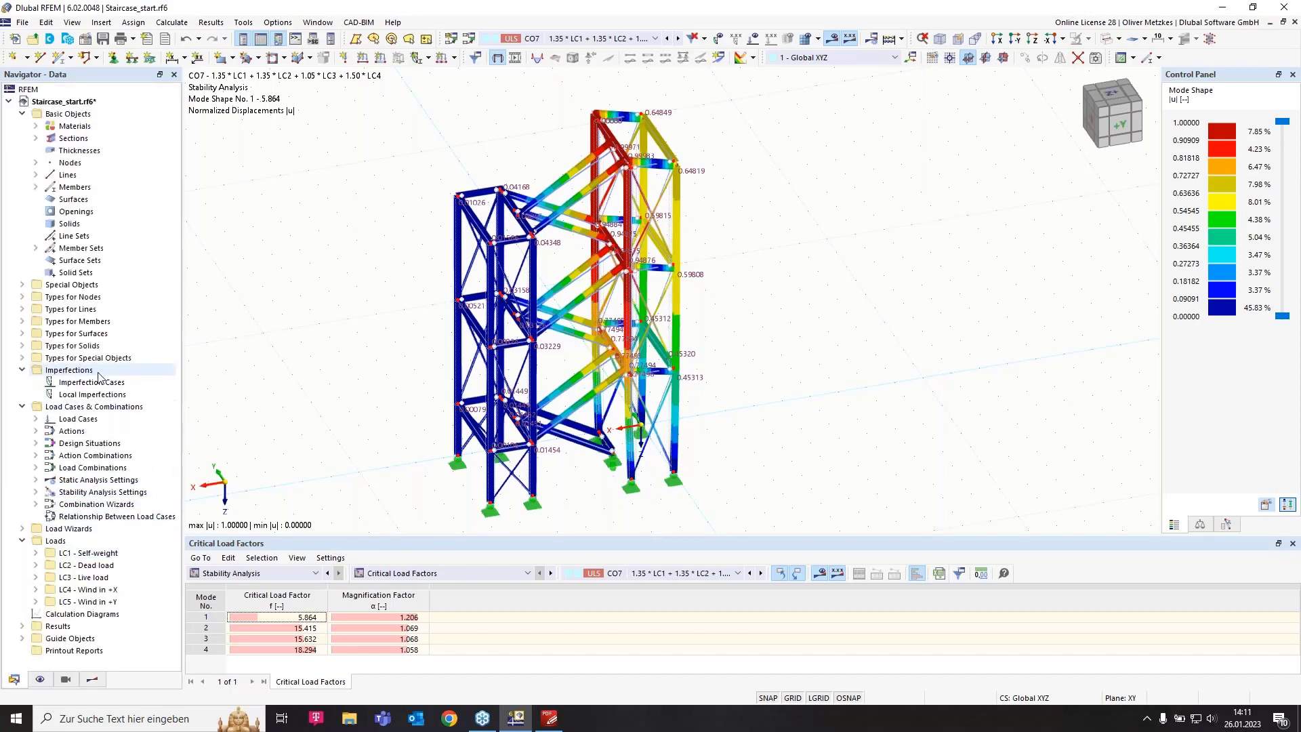
{"action": "right_click", "coordinate": [105, 383]}
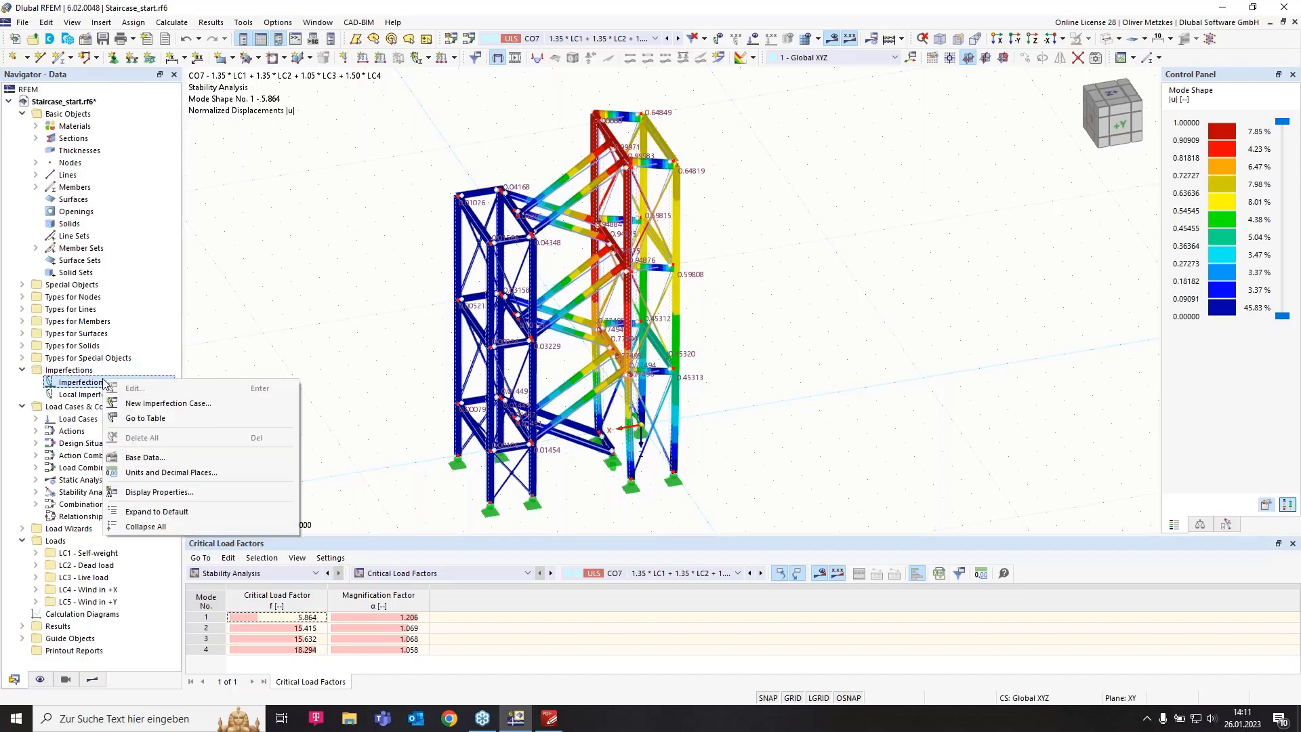
{"action": "left_click", "coordinate": [150, 404]}
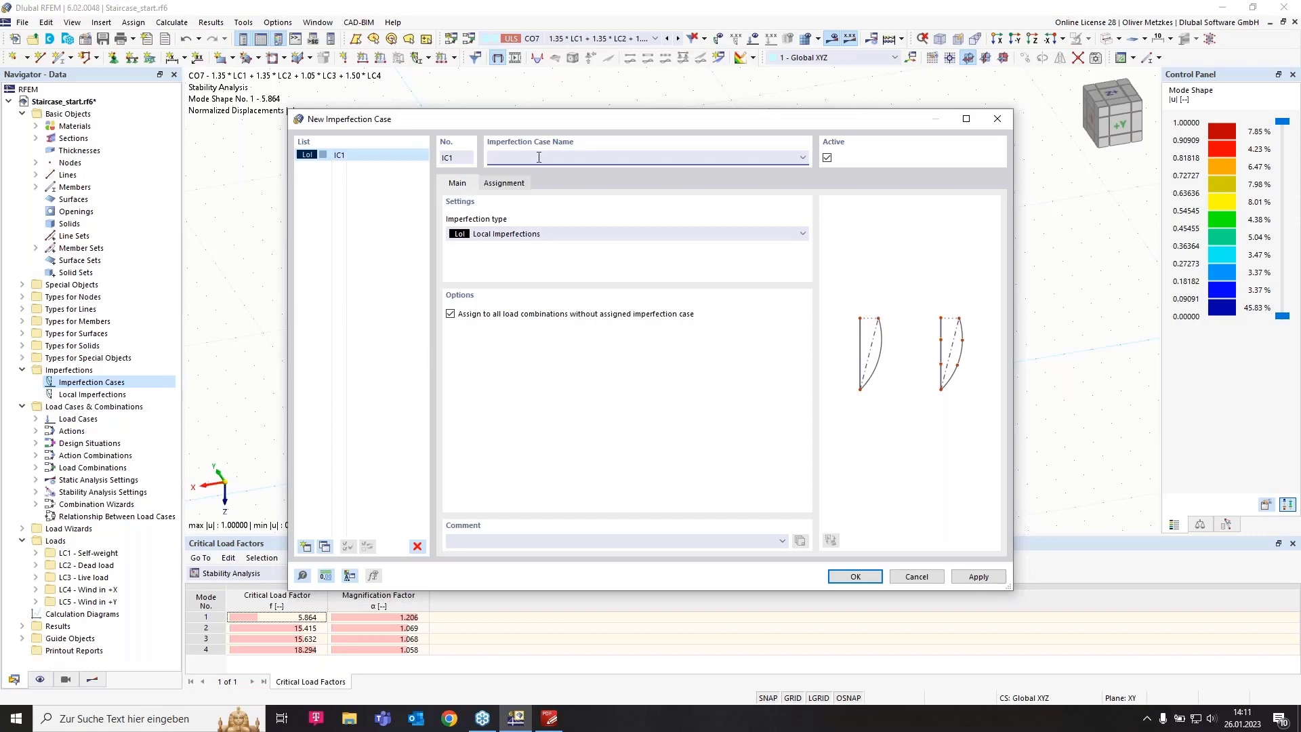
{"action": "type", "text": "al sway +Y"}
{"action": "left_click", "coordinate": [856, 576]}
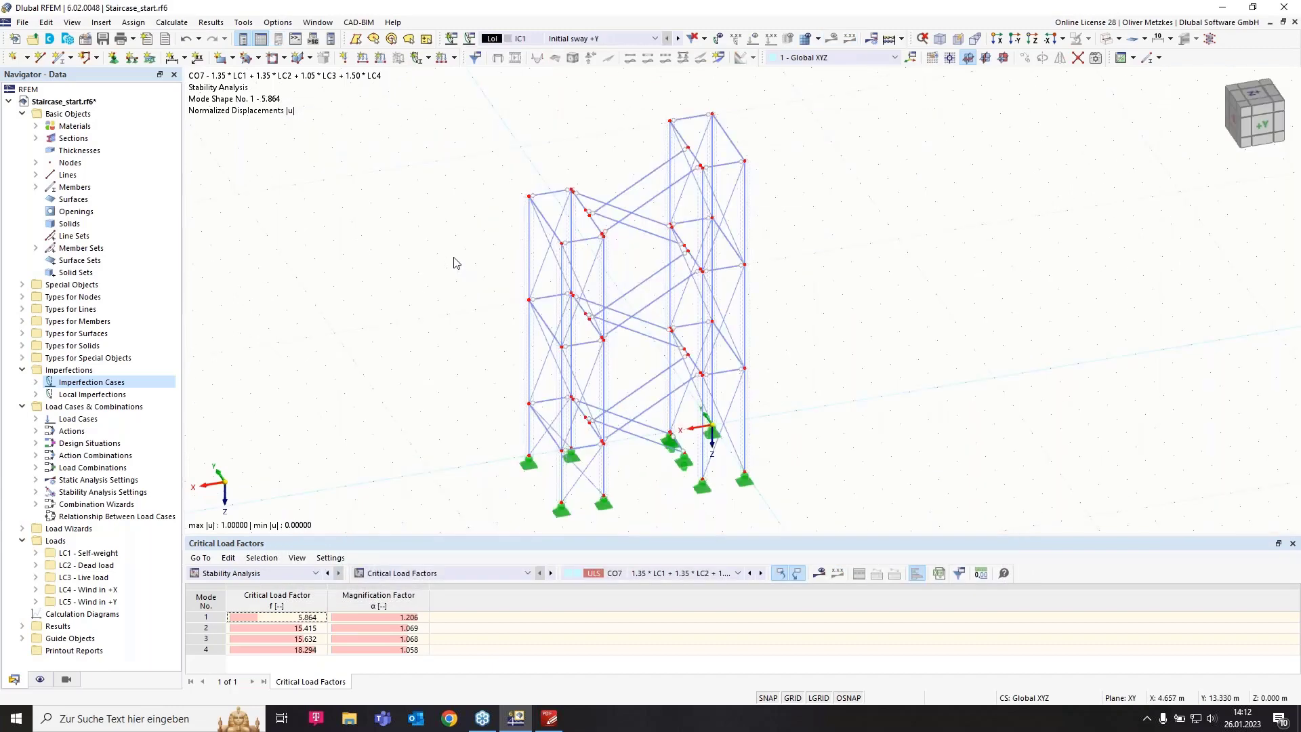
- Start a new member set imperfection with definition type EN 1993-1-1 and take the 10 m structure height from an outer column's base and top nodes
{"action": "left_click", "coordinate": [429, 59]}
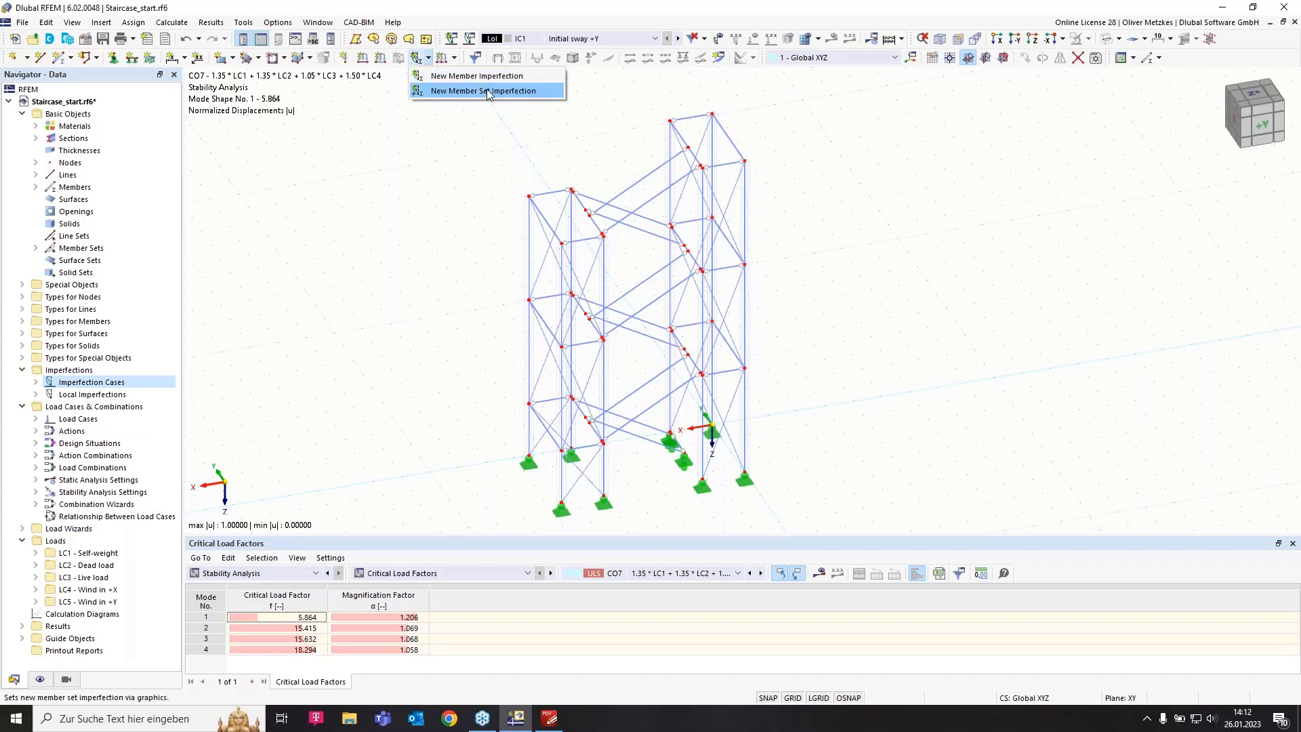
{"action": "left_click", "coordinate": [521, 92]}
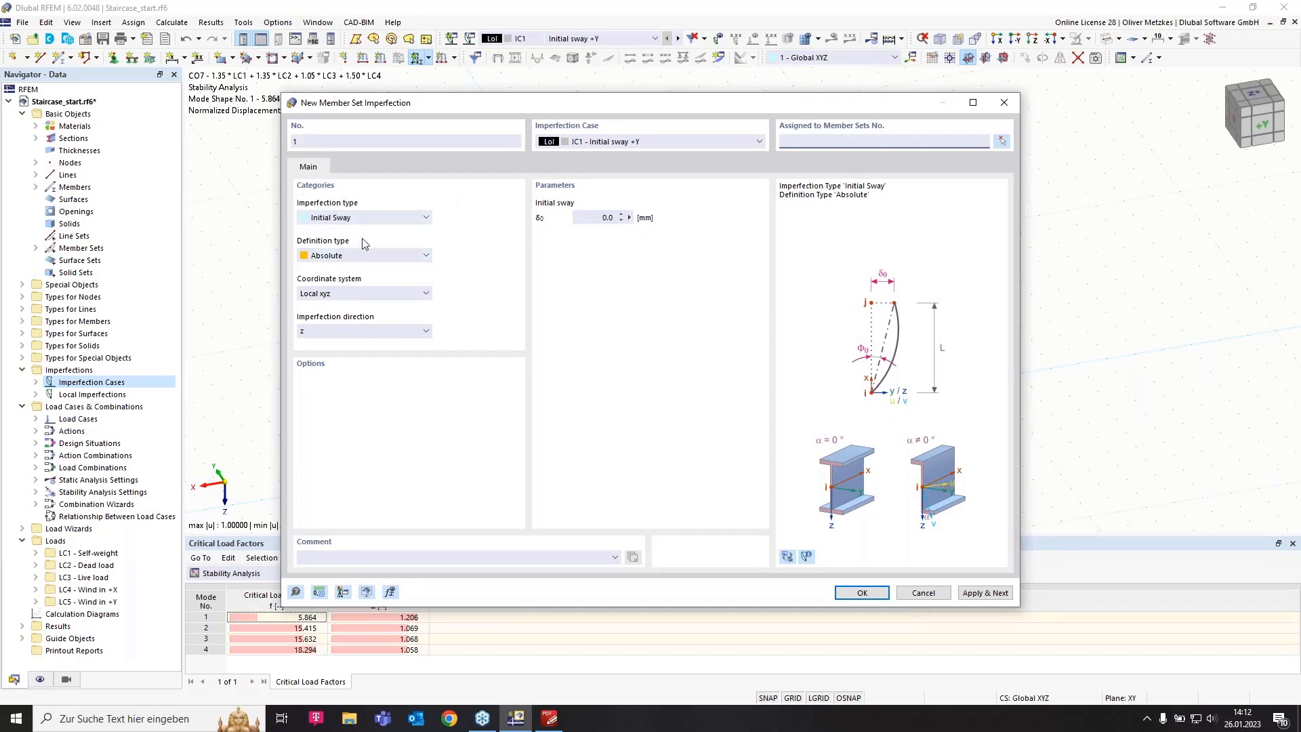
{"action": "left_click", "coordinate": [363, 256]}
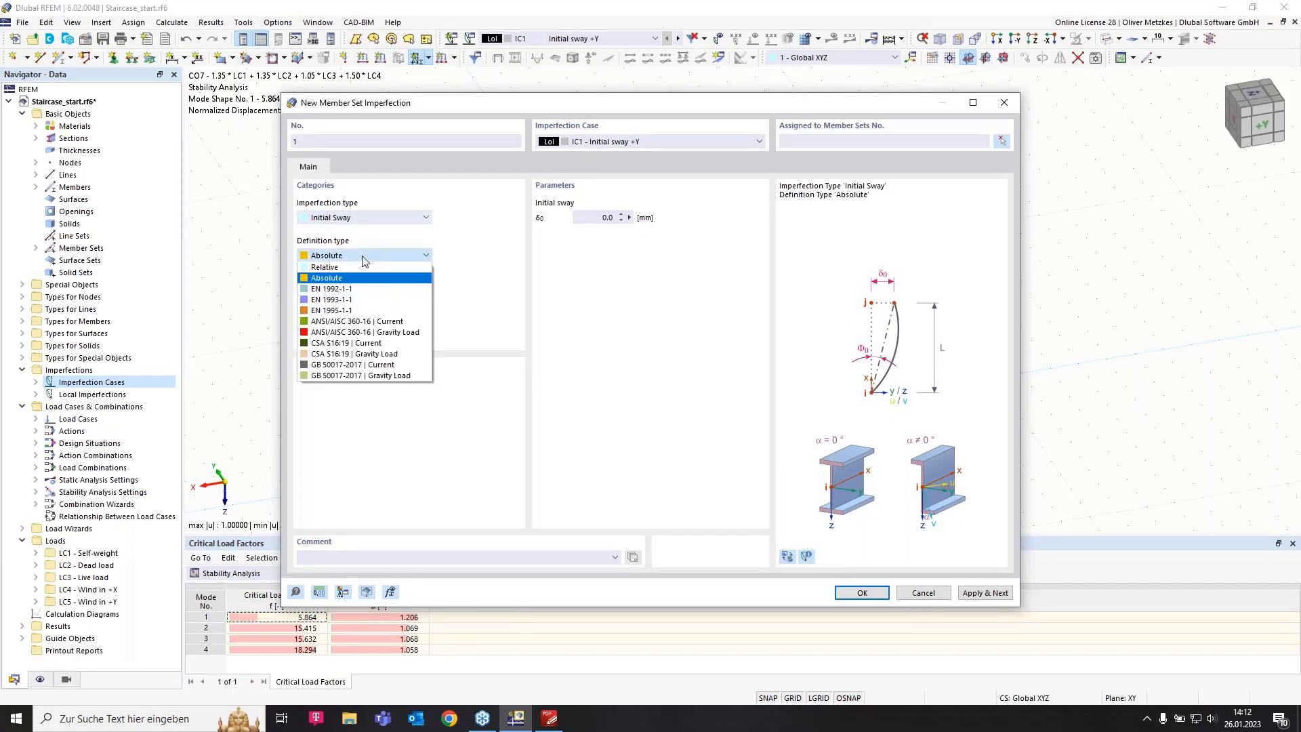
{"action": "left_click", "coordinate": [363, 300]}
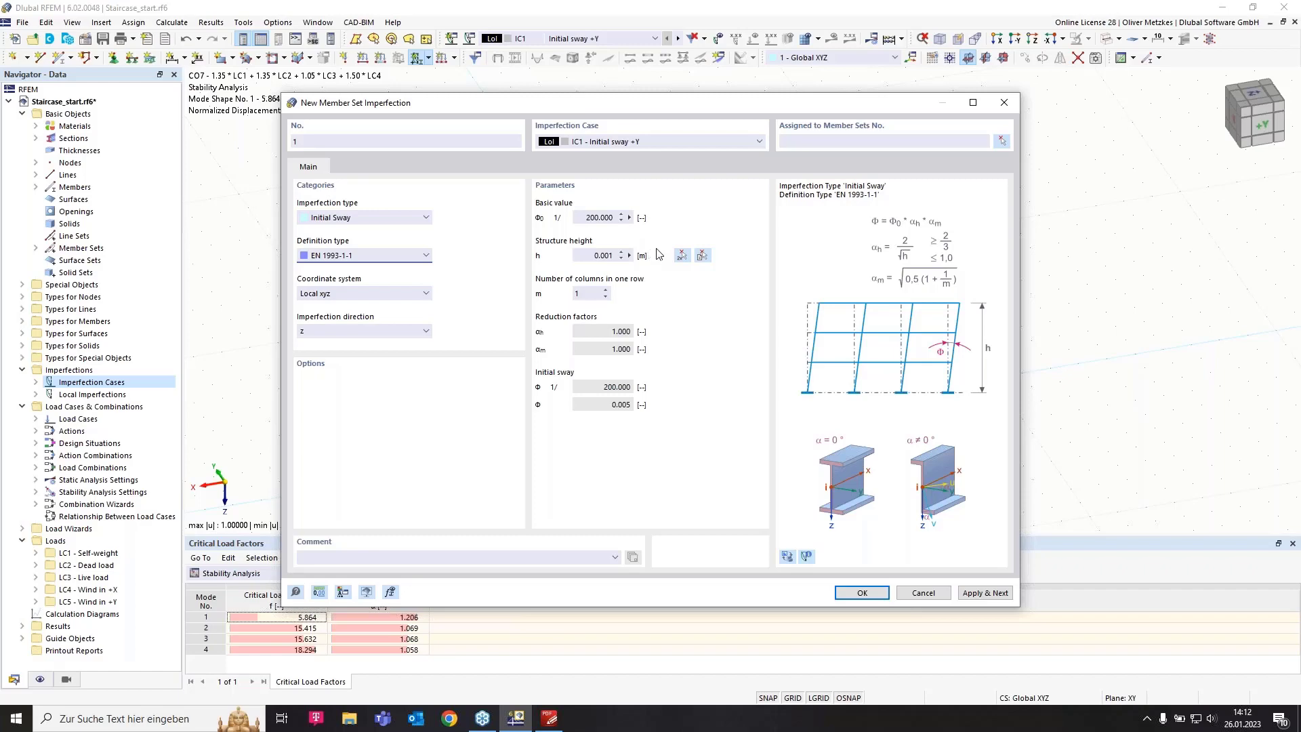
{"action": "left_click", "coordinate": [681, 257]}
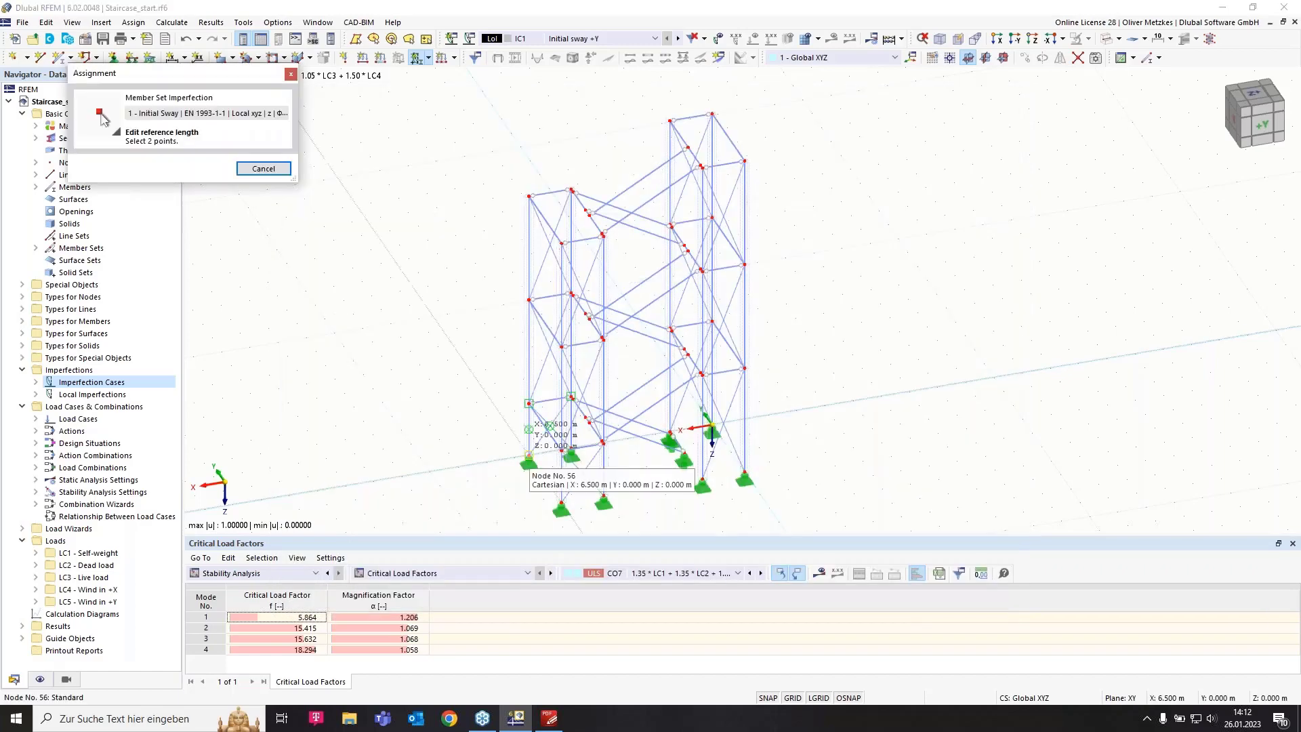
{"action": "left_click", "coordinate": [529, 456]}
{"action": "left_click", "coordinate": [530, 197]}
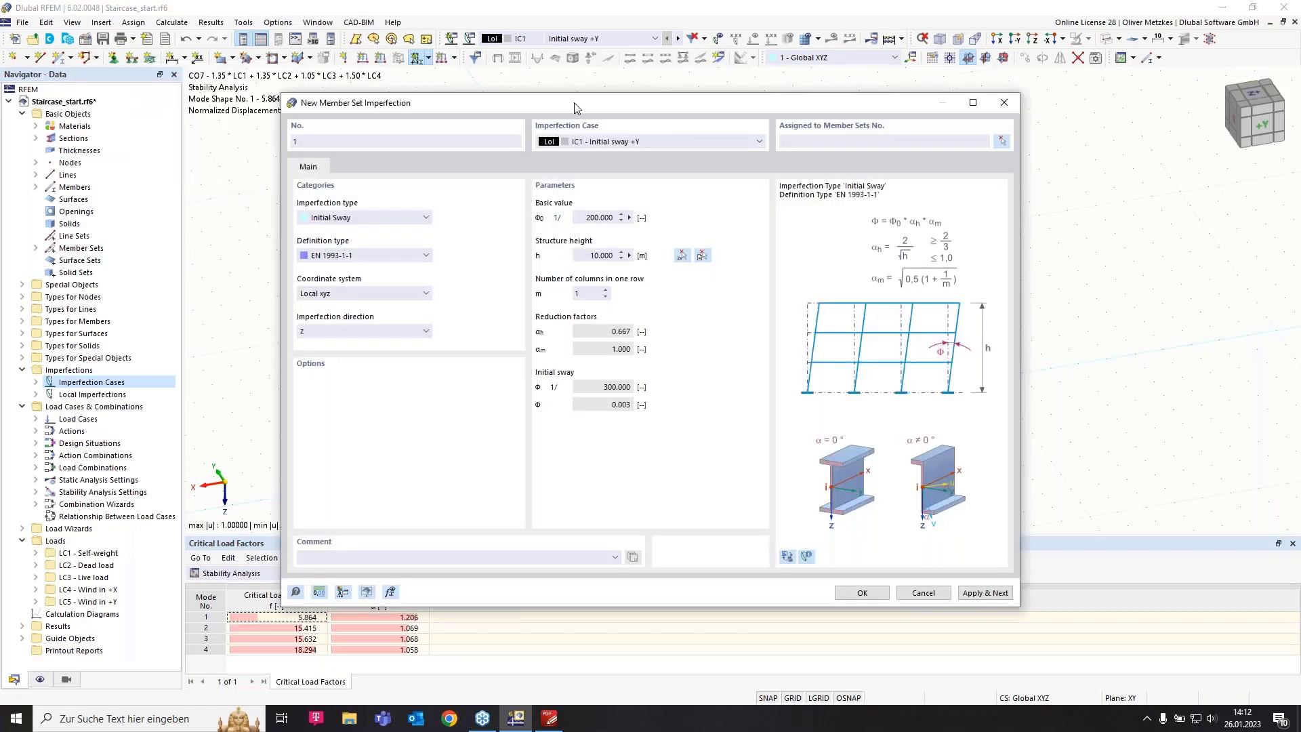
- Set the number of columns in one row to 2 and the imperfection's coordinate system to 1 - Global XYZ
{"action": "left_click_drag", "start_coordinate": [581, 106], "coordinate": [917, 98]}
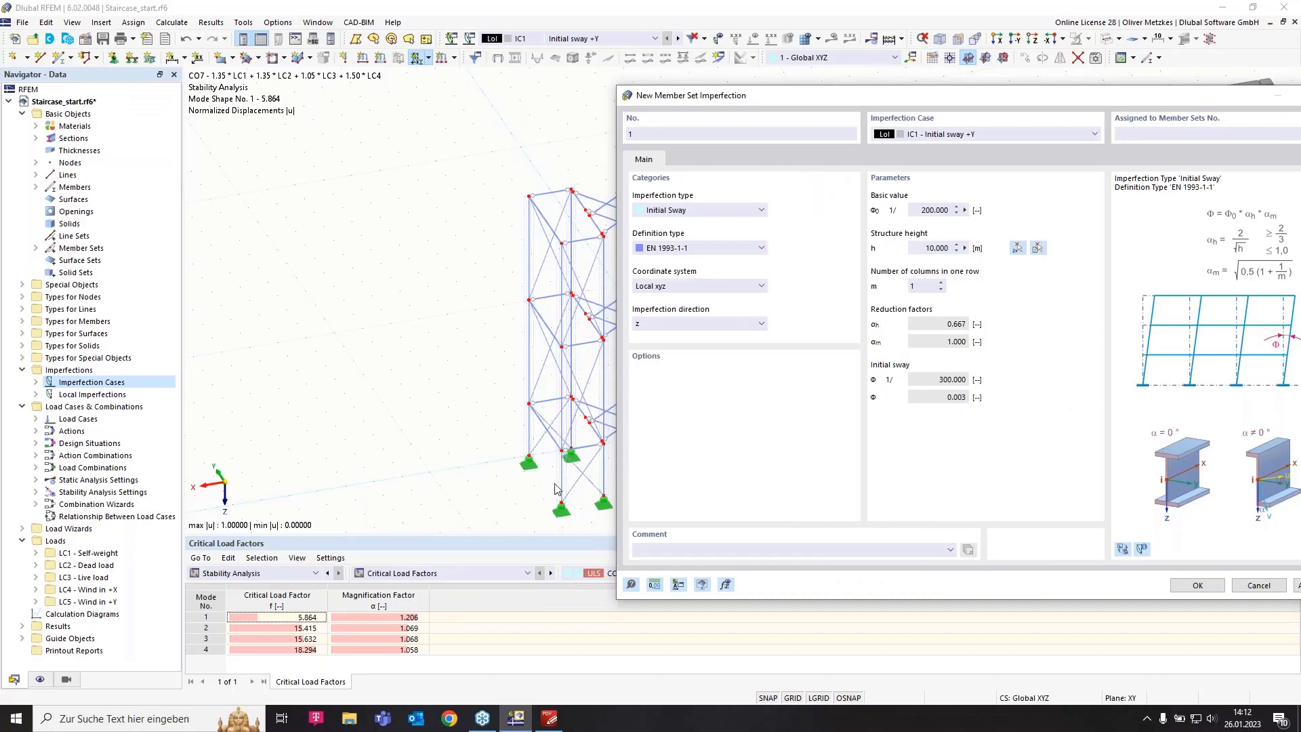
{"action": "left_click", "coordinate": [941, 283]}
{"action": "left_click_drag", "start_coordinate": [995, 98], "coordinate": [778, 96]}
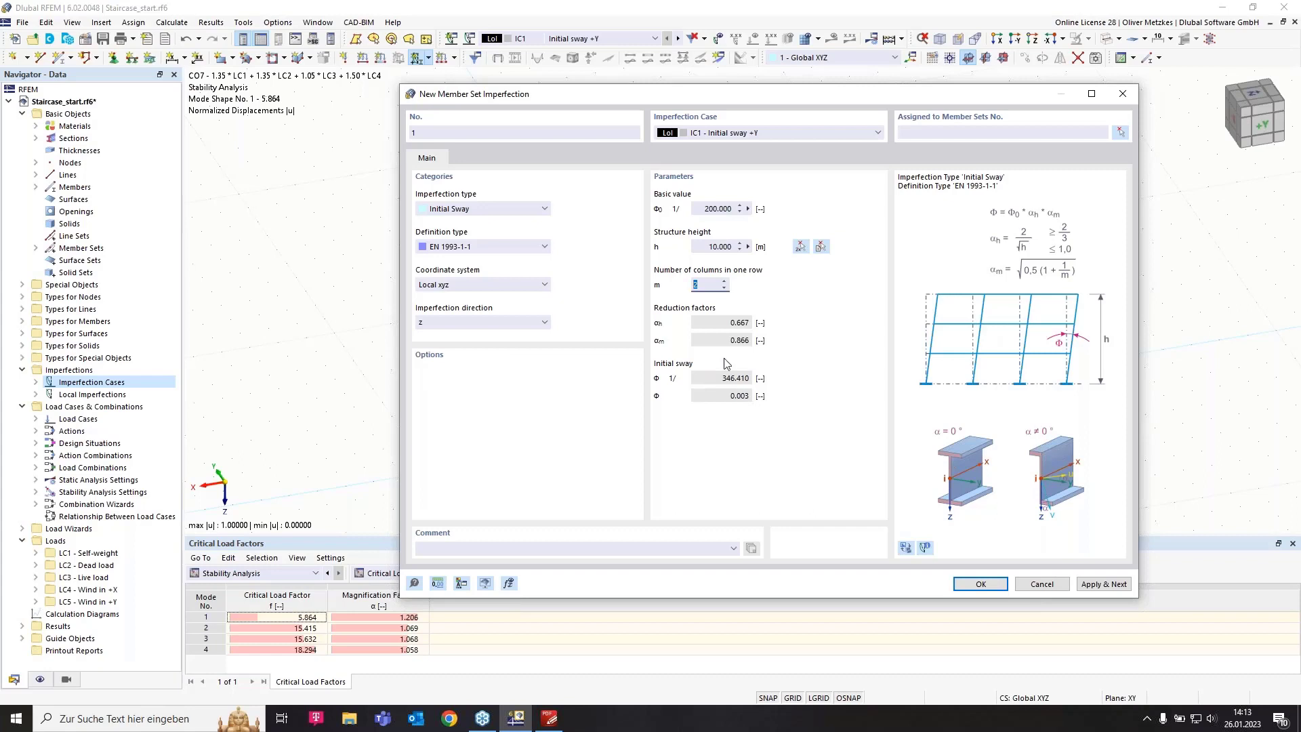
{"action": "left_click", "coordinate": [490, 288]}
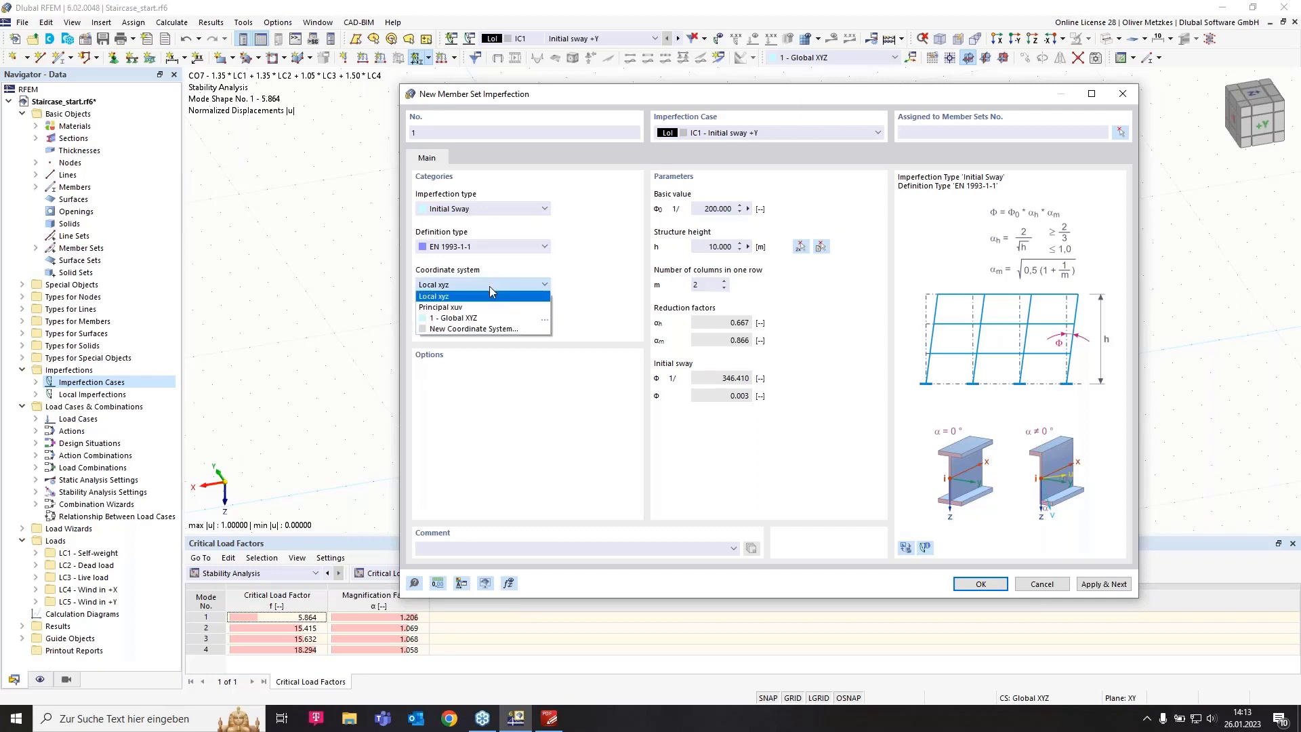
{"action": "left_click", "coordinate": [467, 320]}
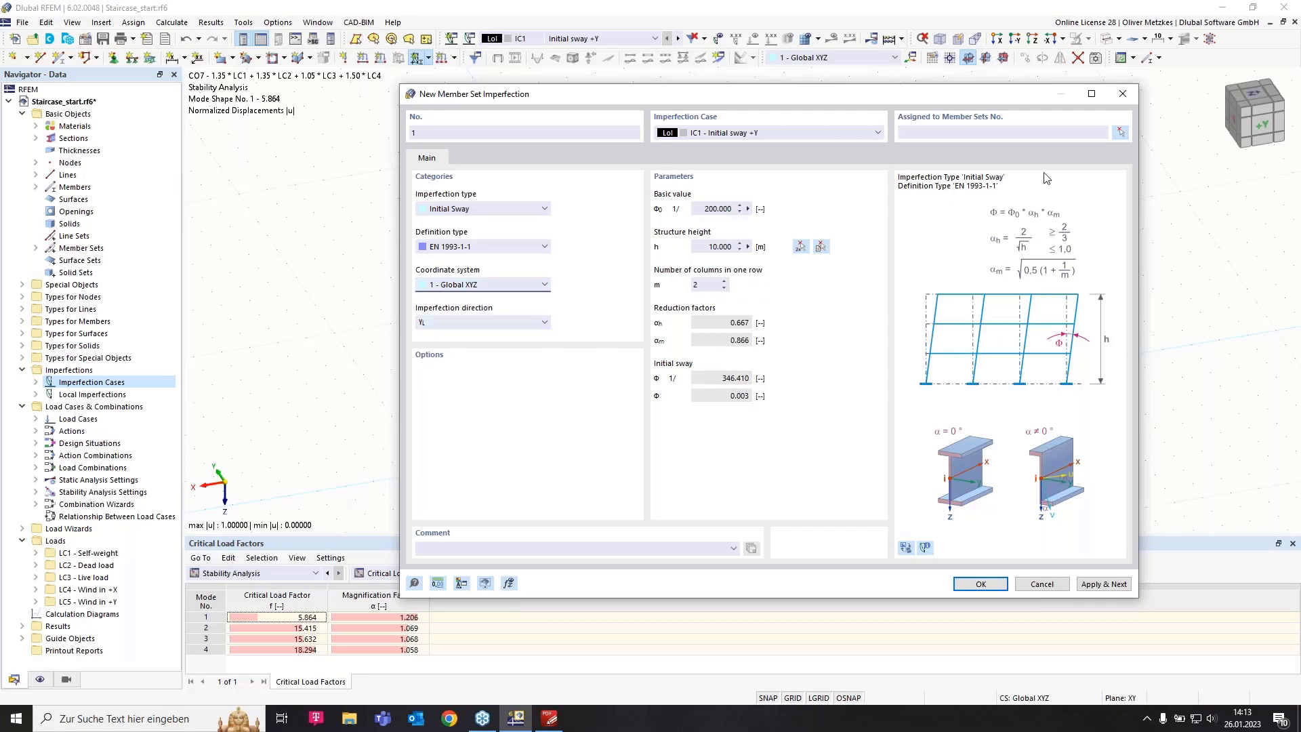
- Assign the initial sway imperfection to member sets 1-8 in the model and display the imperfections
{"action": "left_click", "coordinate": [1121, 133]}
{"action": "left_click_drag", "start_coordinate": [972, 423], "coordinate": [470, 249]}
{"action": "left_click", "coordinate": [202, 198]}
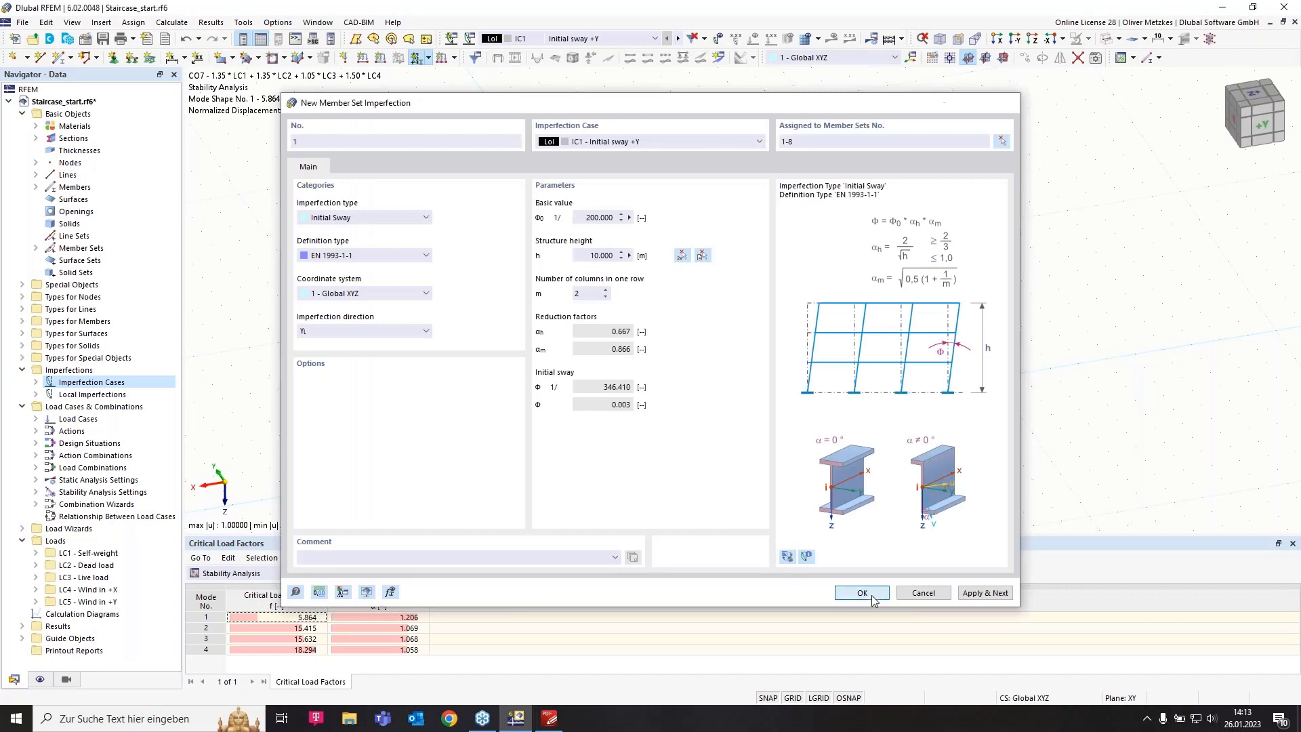
{"action": "left_click", "coordinate": [872, 597]}
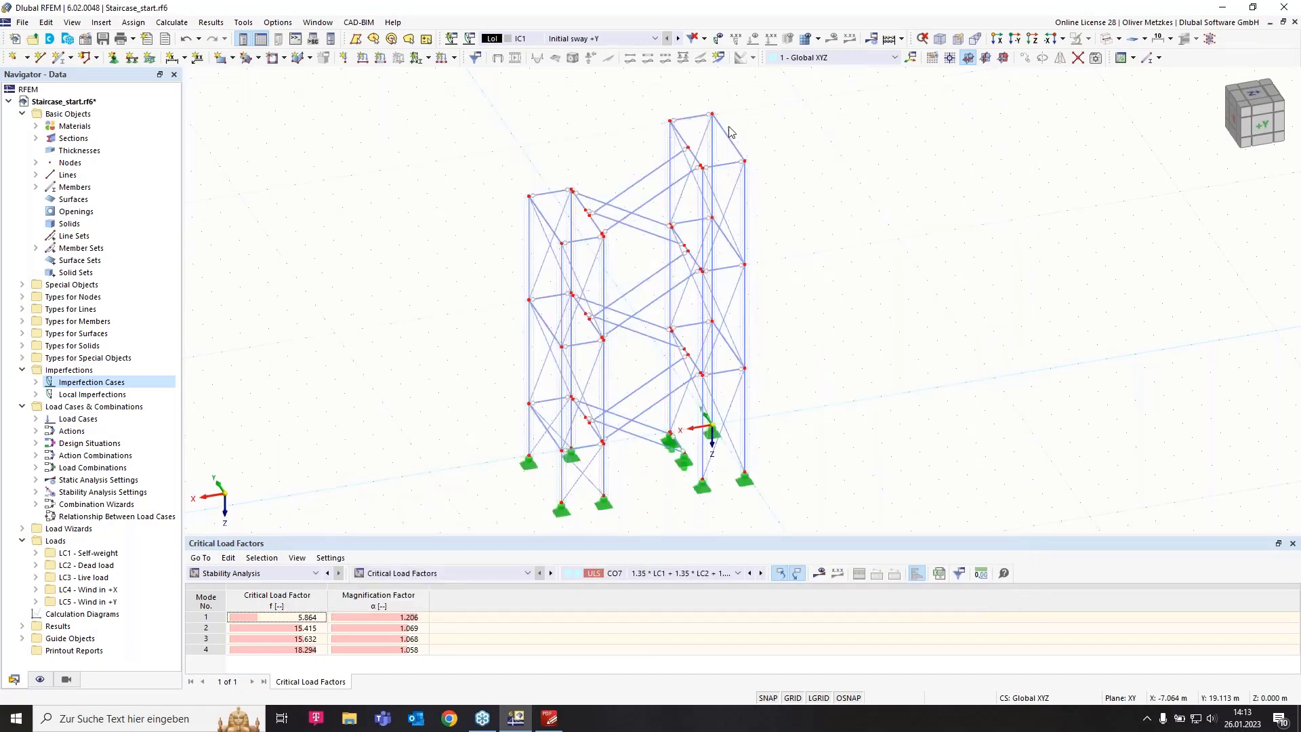
{"action": "left_click", "coordinate": [727, 39]}
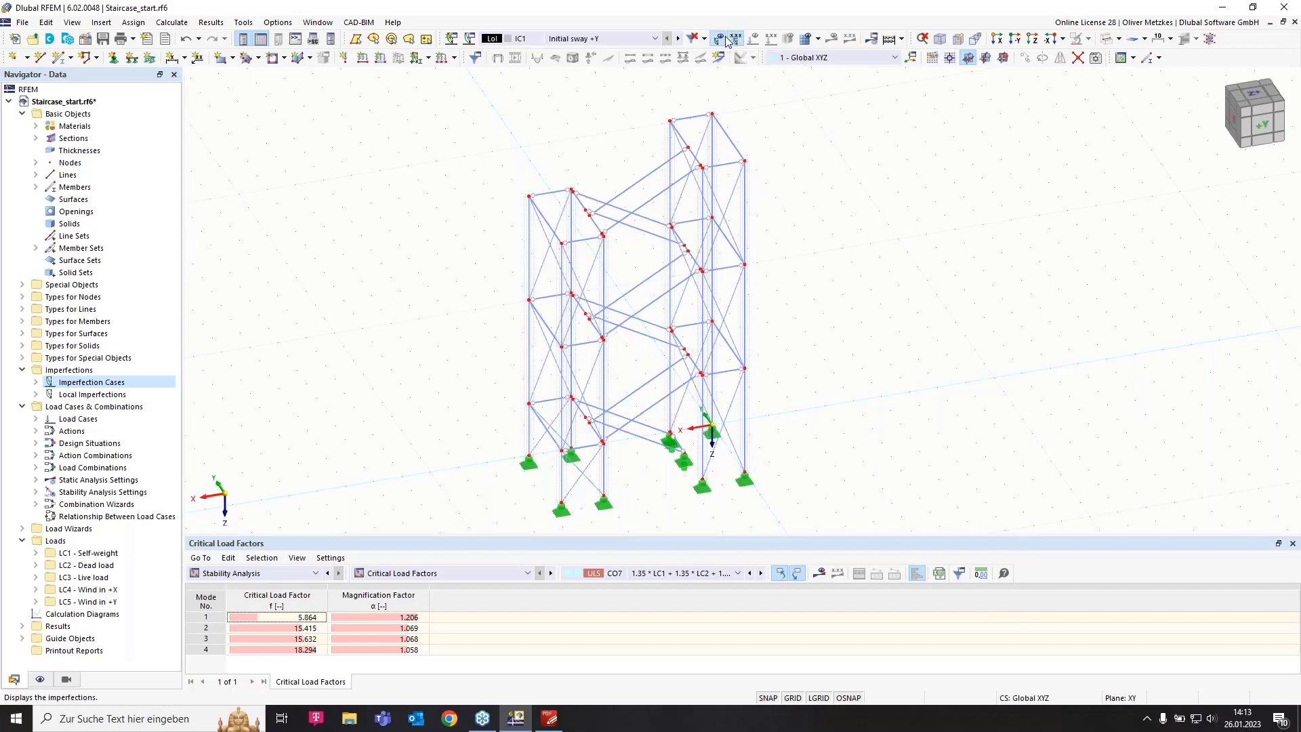
{"action": "middle_click_drag", "start_coordinate": [856, 244], "coordinate": [741, 327], "text": "ctrl"}
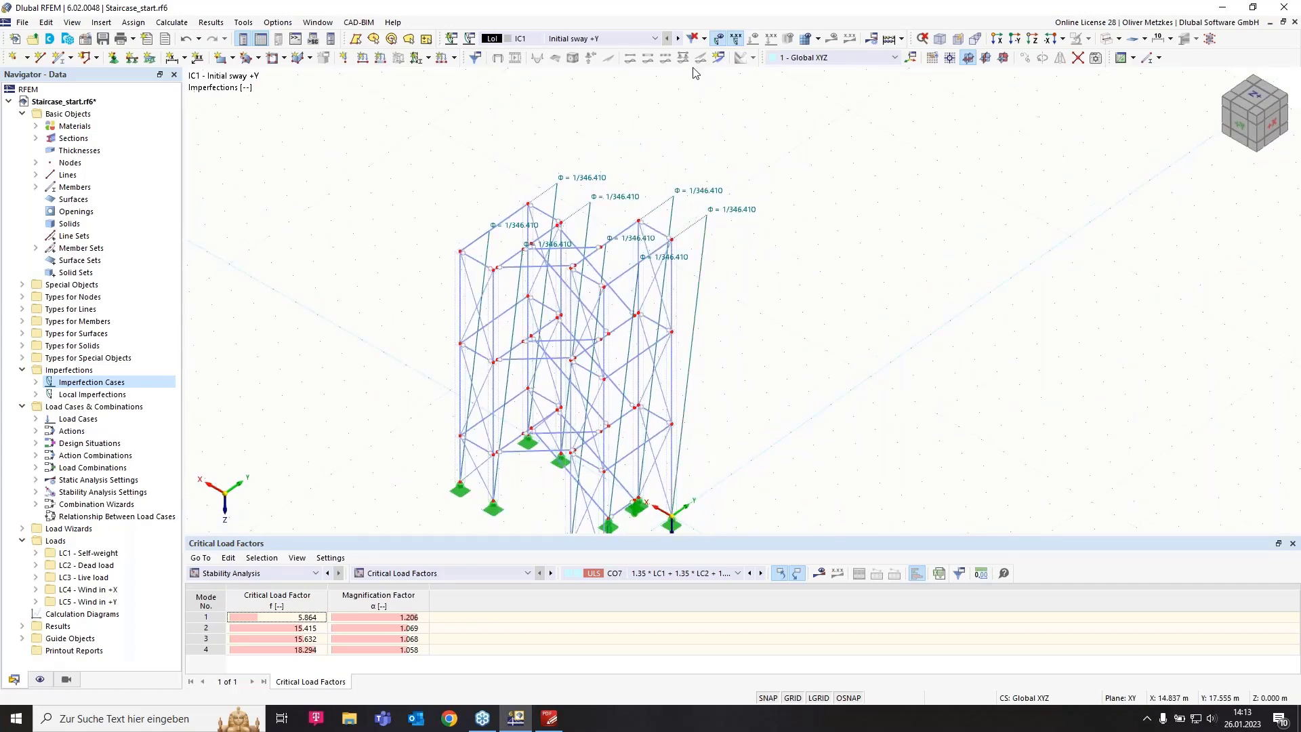
- Copy imperfection case IC1 and name the copy "Initial sway +X"
{"action": "left_click", "coordinate": [469, 39]}
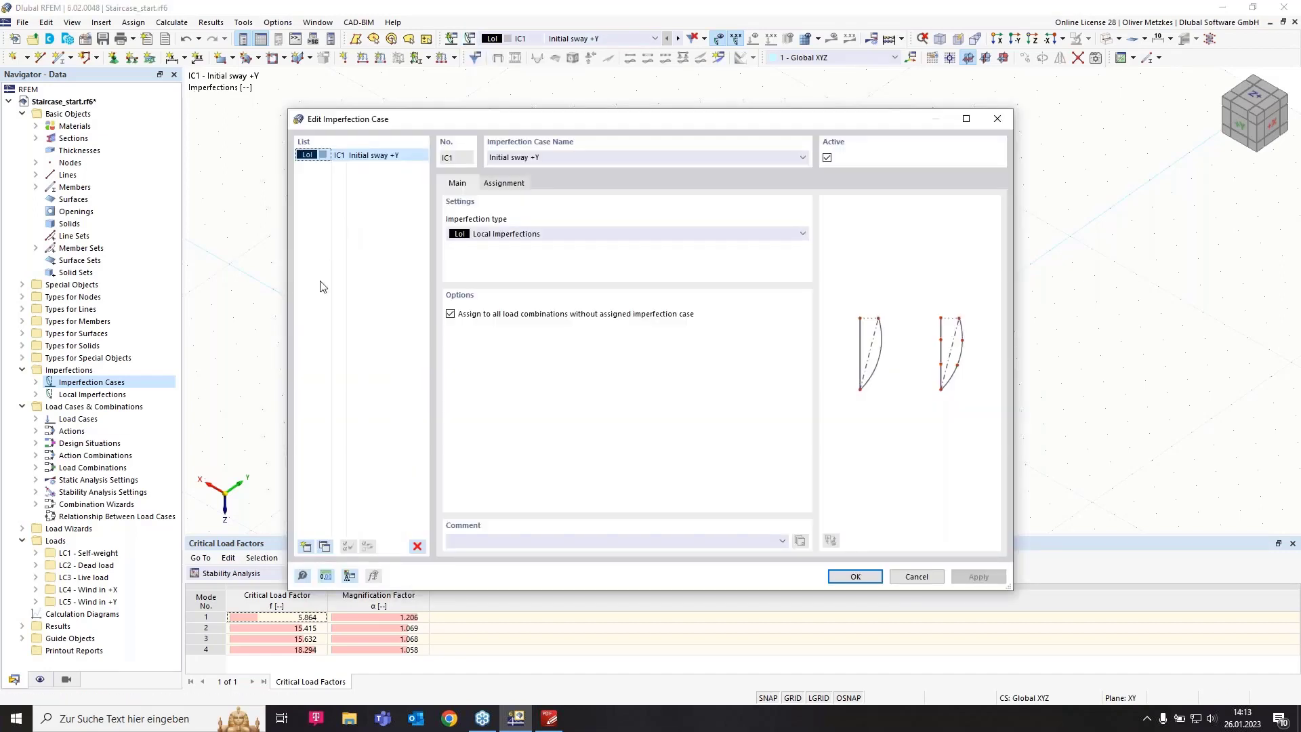
{"action": "left_click", "coordinate": [325, 546]}
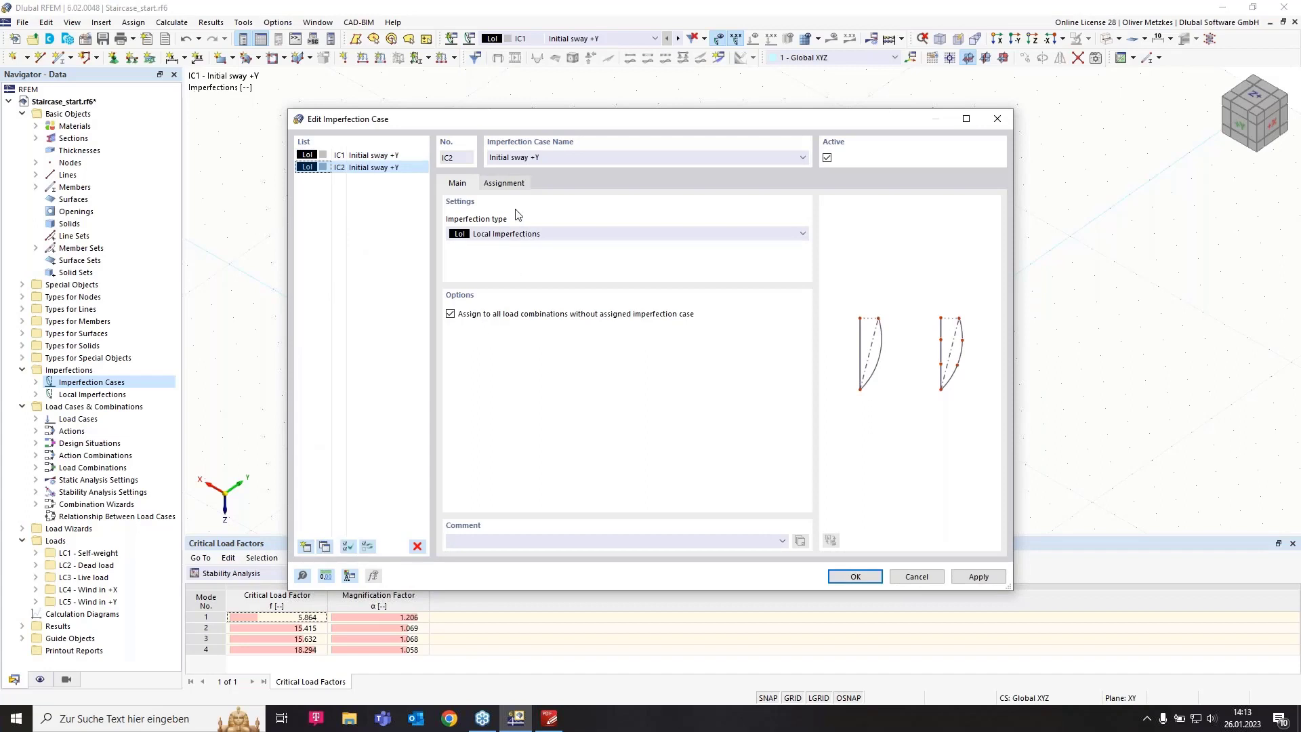
{"action": "left_click", "coordinate": [573, 157]}
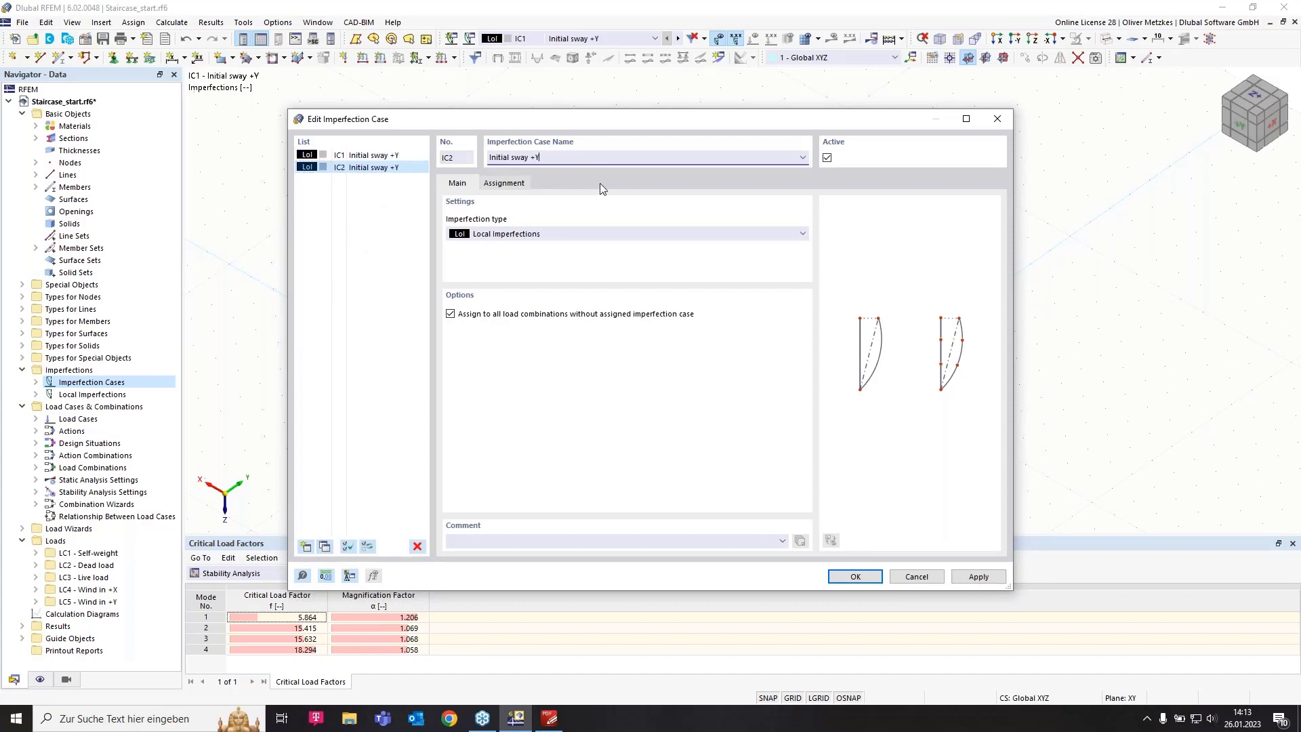
{"action": "key", "text": "BackSpace"}
{"action": "type", "text": "X"}
{"action": "left_click", "coordinate": [857, 577]}
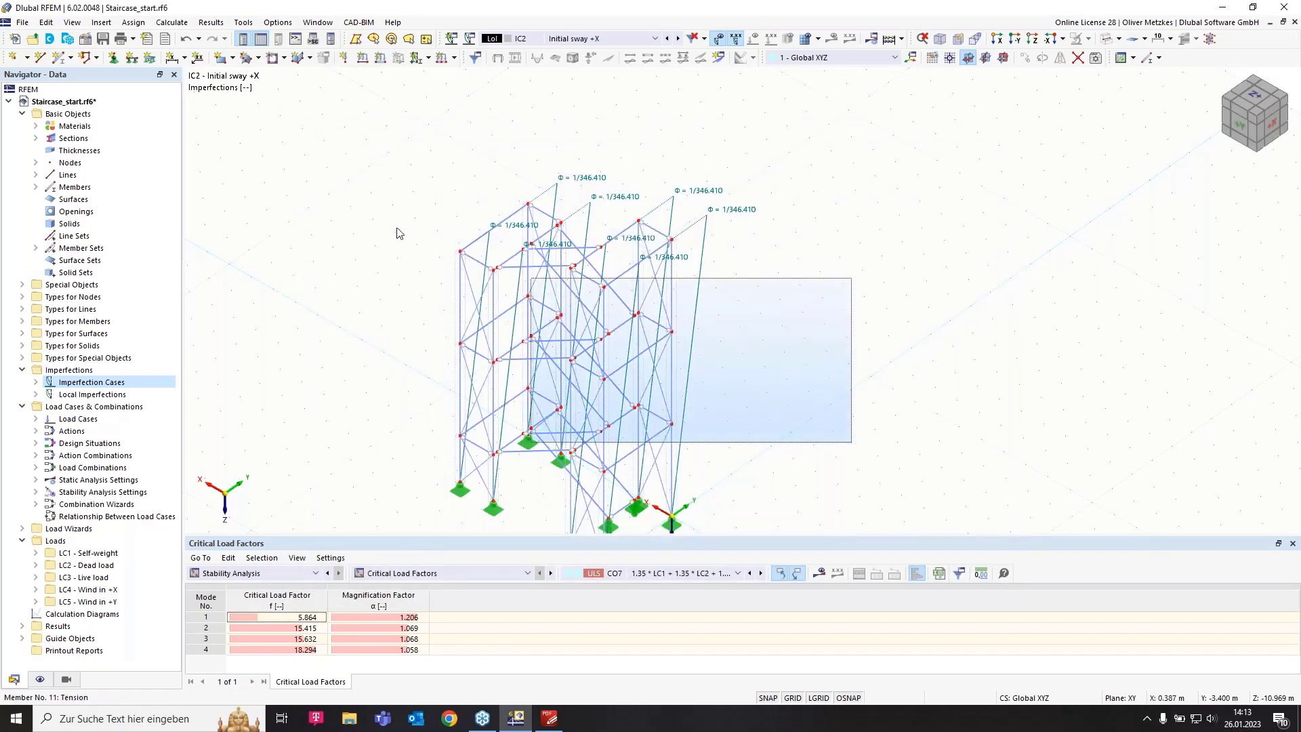
- Change the imperfection direction of the member set imperfection in case IC2 to XL
{"action": "right_click", "coordinate": [740, 214]}
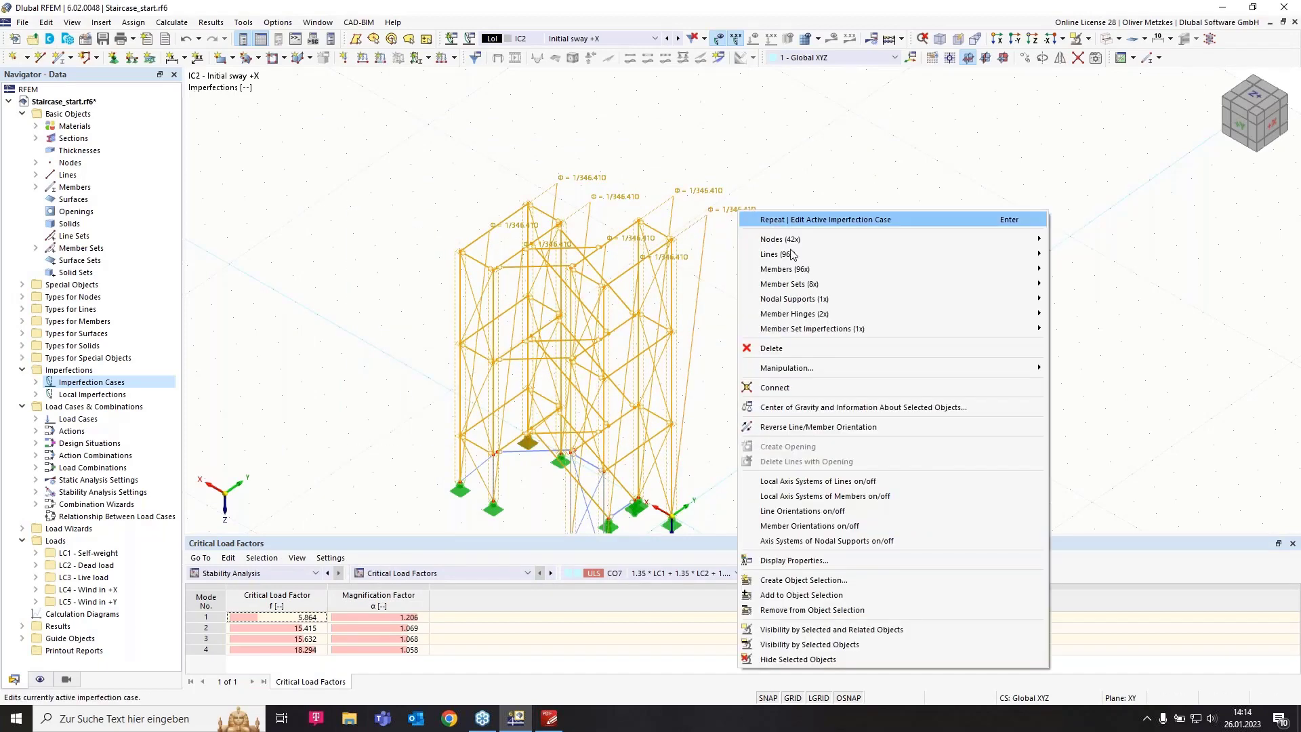
{"action": "mouse_move", "coordinate": [786, 329]}
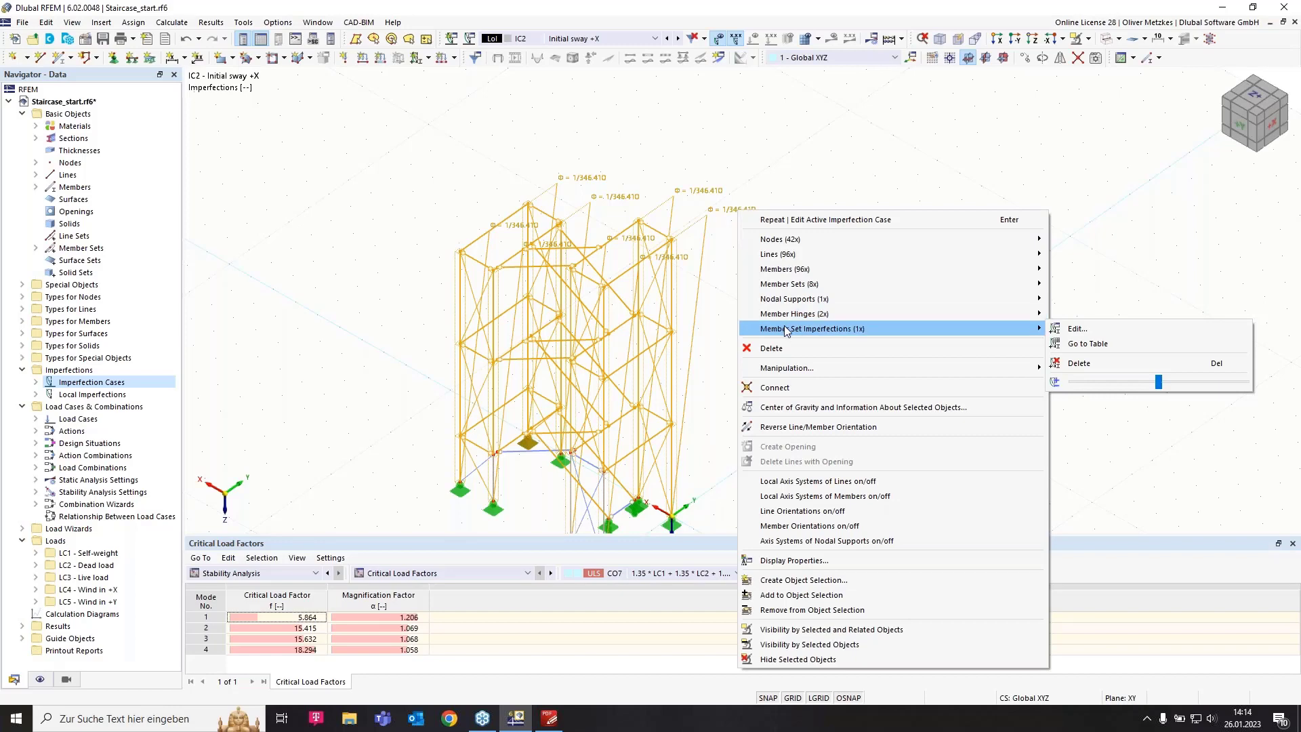
{"action": "left_click", "coordinate": [1077, 330]}
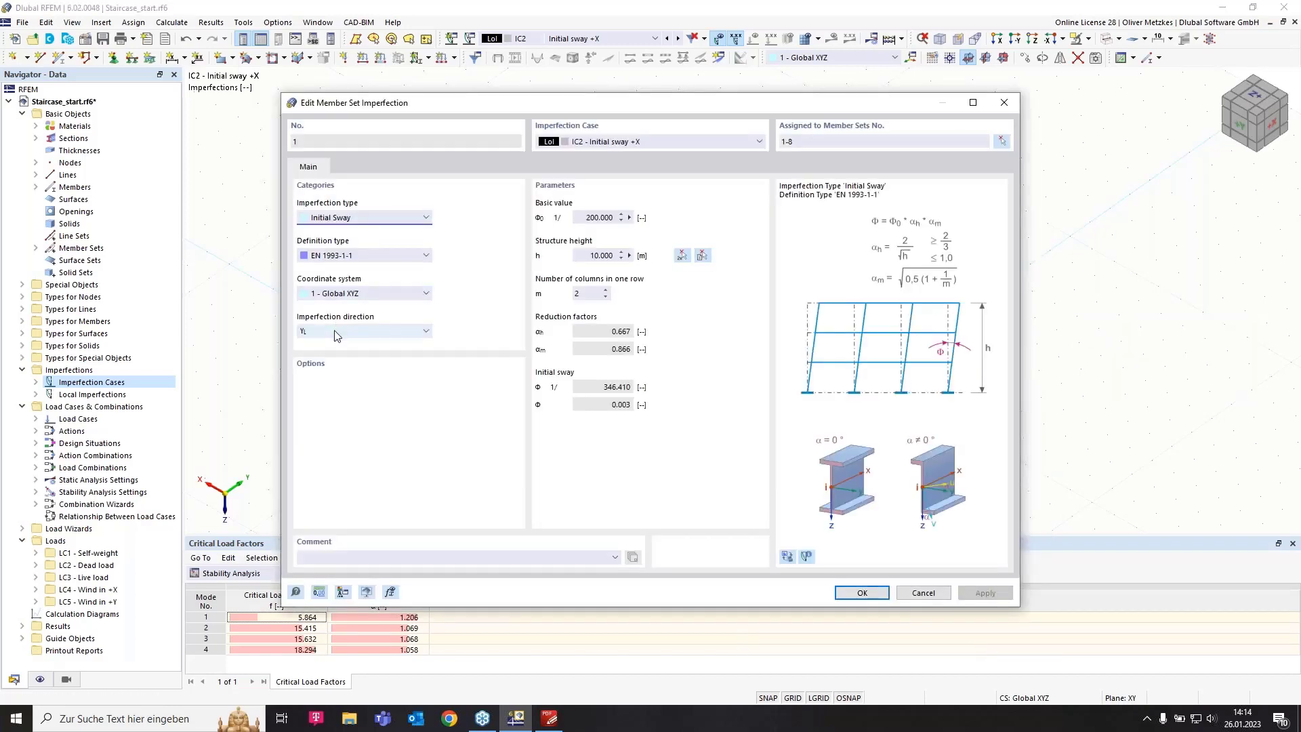
{"action": "left_click", "coordinate": [336, 334]}
{"action": "left_click", "coordinate": [336, 376]}
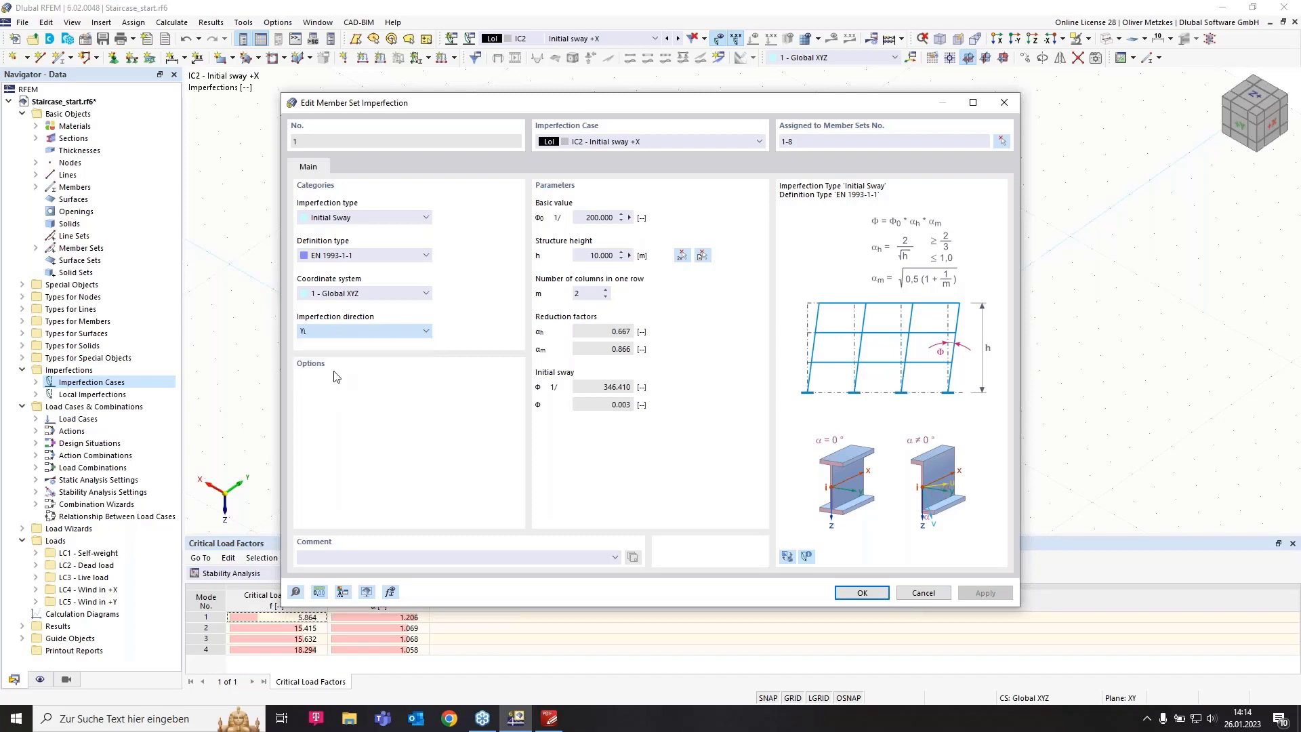
{"action": "left_click", "coordinate": [870, 597]}
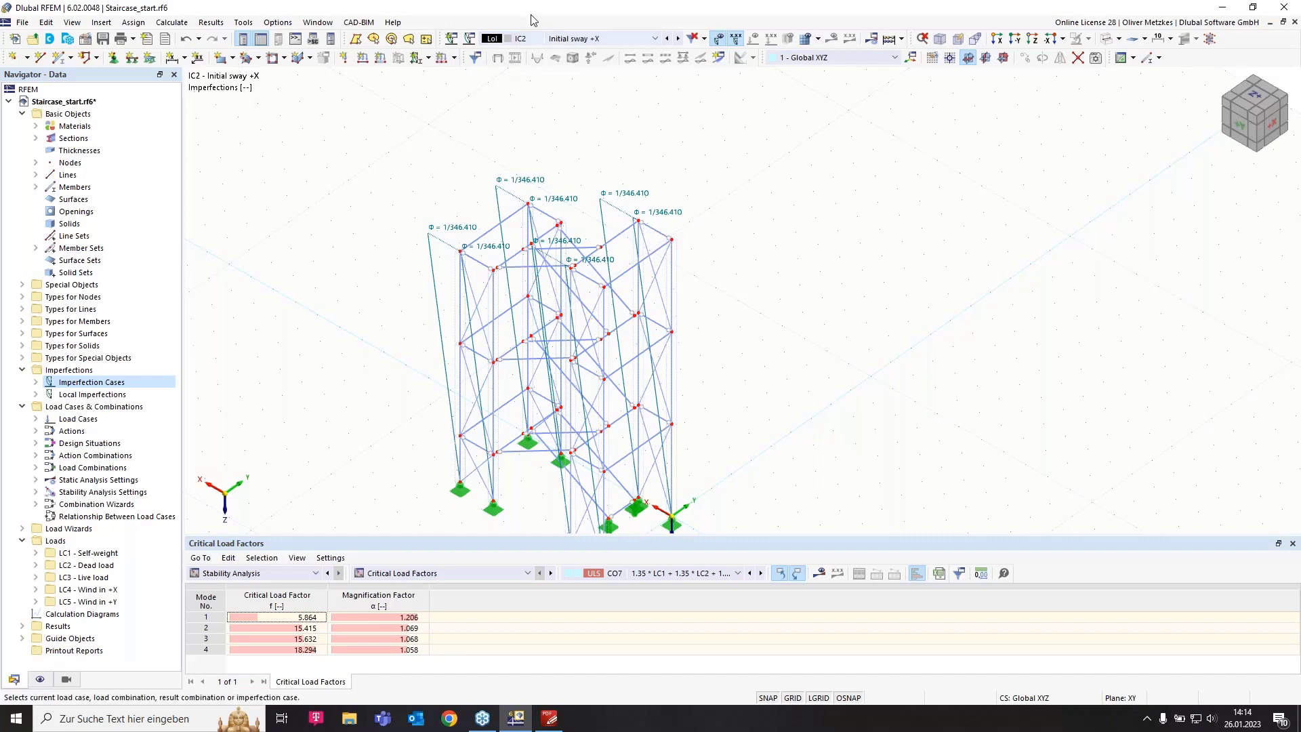
- Assign load case LC5 (Wind in +Y) to imperfection case IC1, Initial sway +Y
{"action": "left_click", "coordinate": [471, 39]}
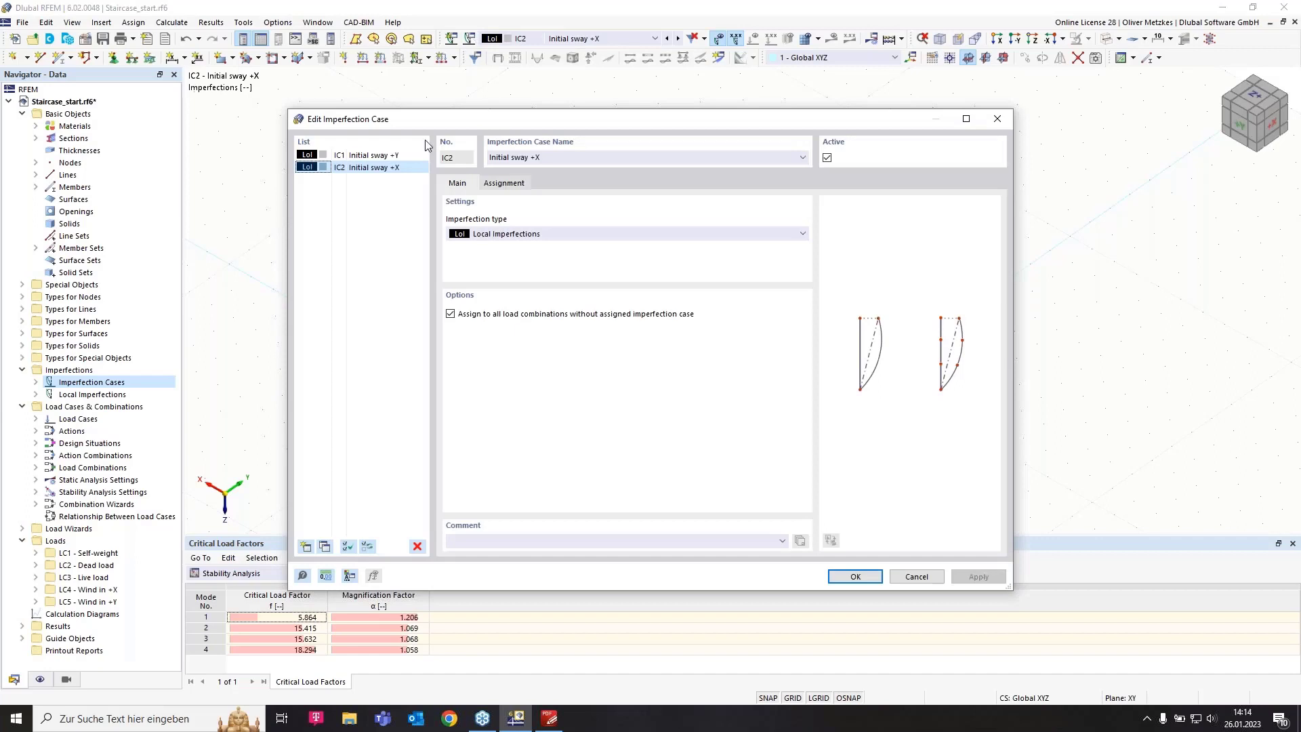
{"action": "left_click", "coordinate": [385, 156]}
{"action": "left_click", "coordinate": [385, 156]}
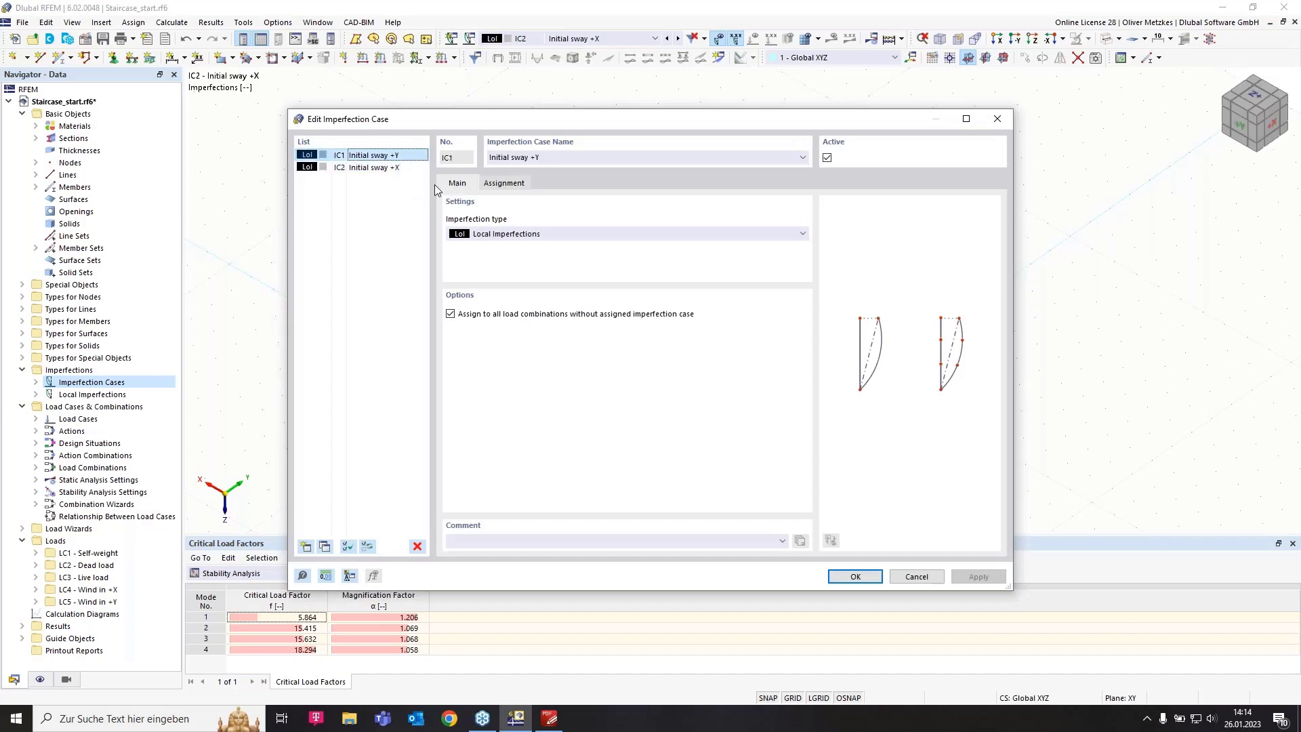
{"action": "left_click", "coordinate": [505, 184]}
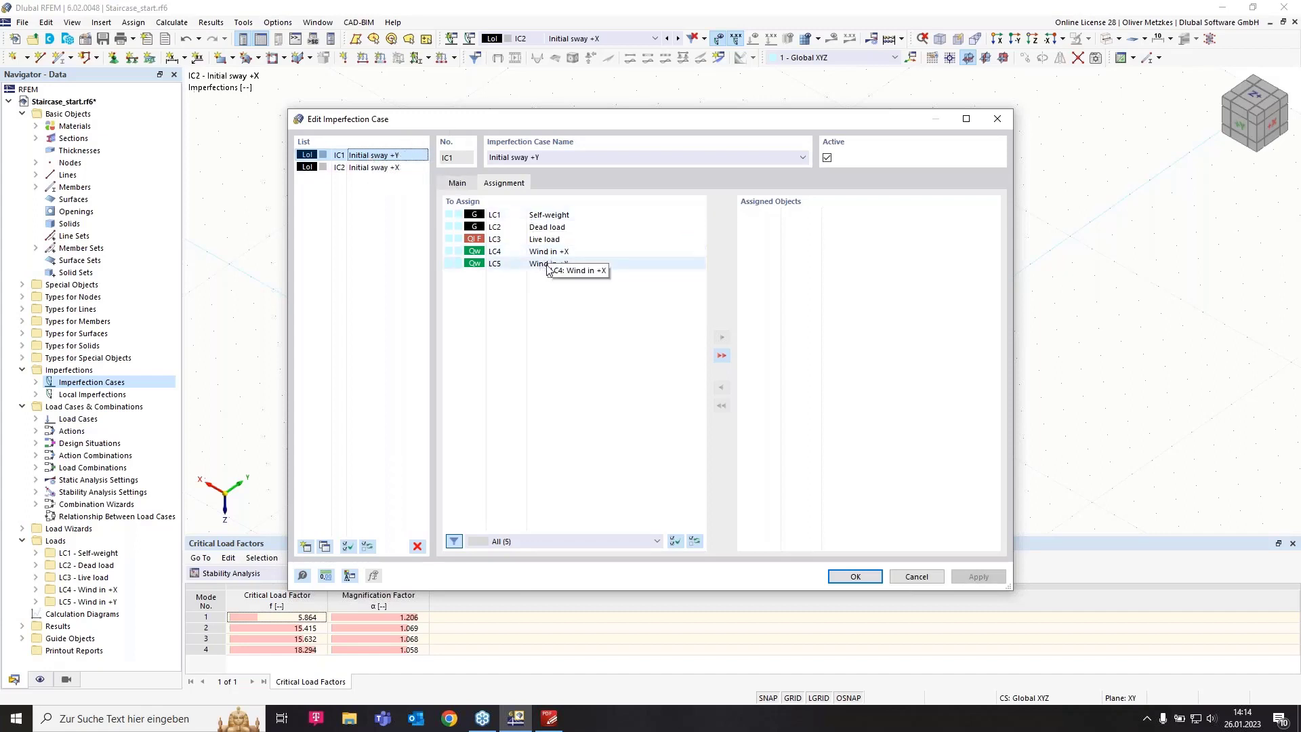
{"action": "left_click", "coordinate": [584, 267]}
{"action": "left_click_drag", "start_coordinate": [584, 267], "coordinate": [858, 206]}
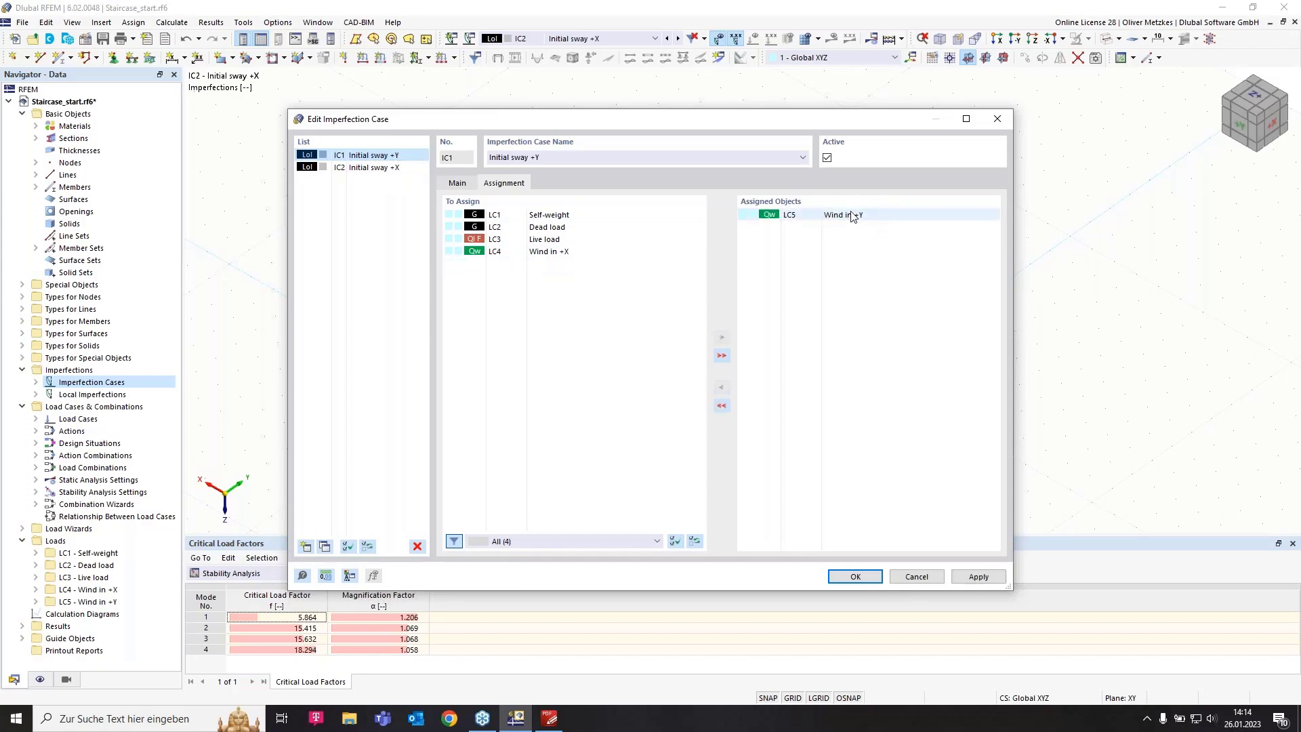
- Assign load case LC4 (Wind in +X) to imperfection case IC2, Initial sway +X, and apply the assignments
{"action": "left_click", "coordinate": [397, 168]}
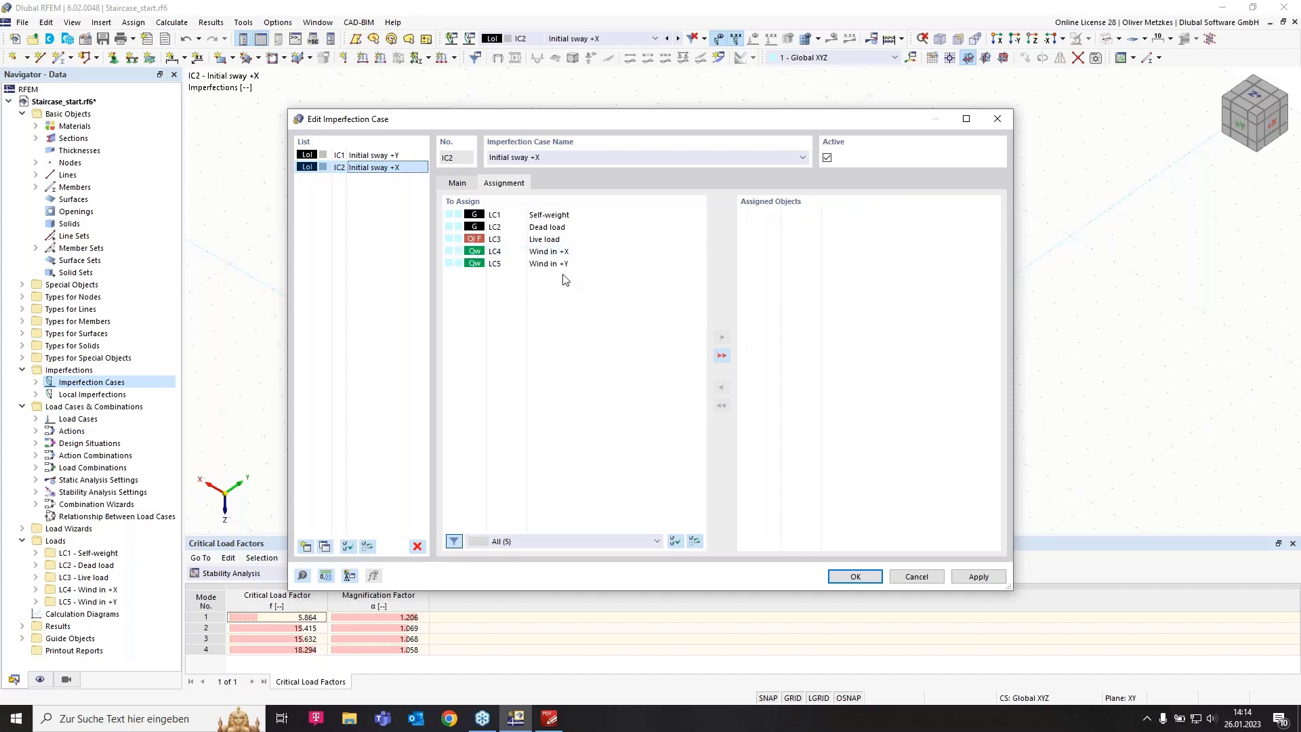
{"action": "left_click_drag", "start_coordinate": [587, 258], "coordinate": [856, 233]}
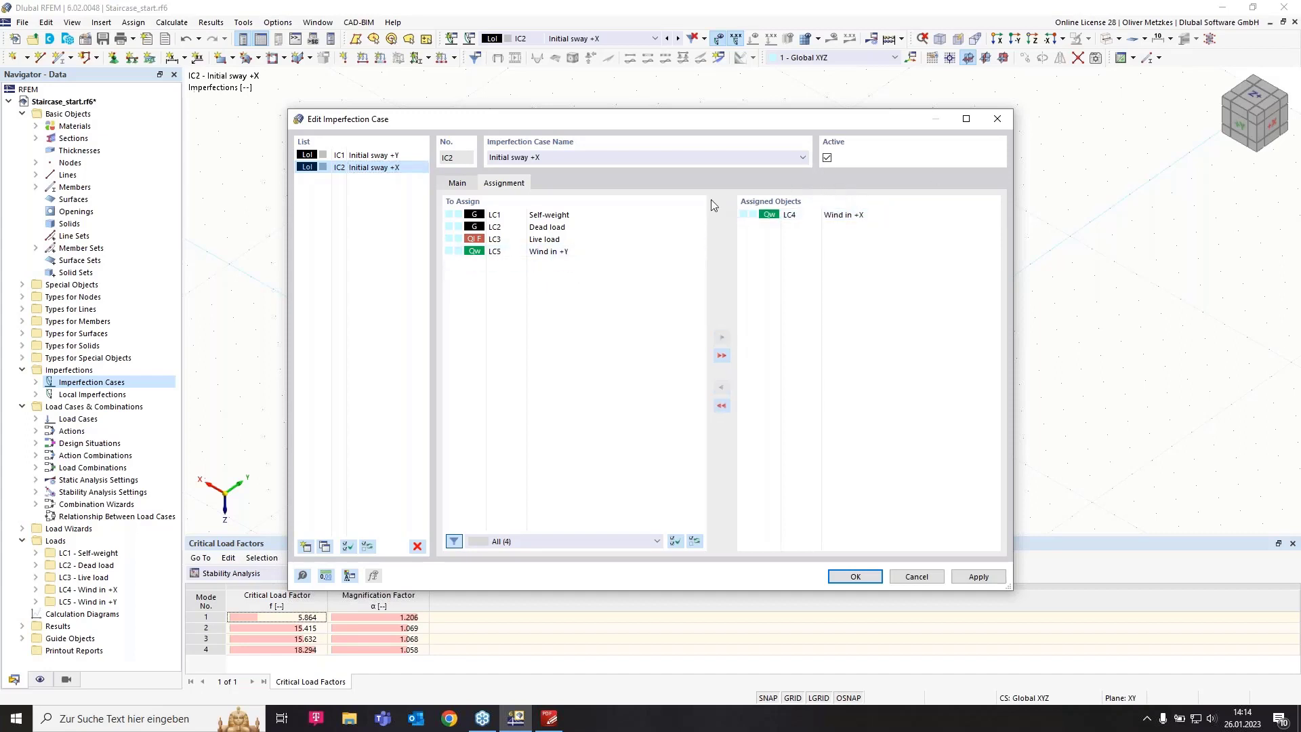
{"action": "left_click", "coordinate": [868, 580]}
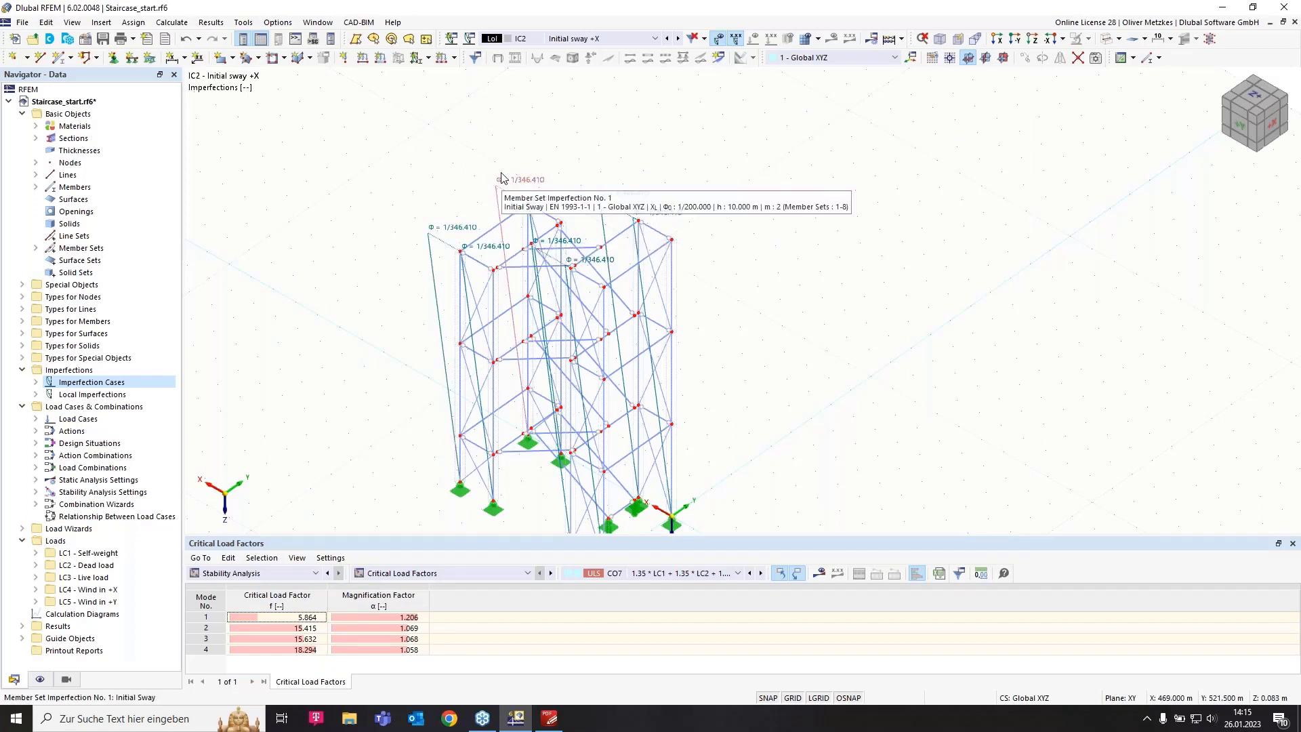
- Create a combination wizard for design situation DS1 that generates load combinations with SA2 second-order (P-Δ) analysis and considers imperfection cases
{"action": "left_click", "coordinate": [547, 42]}
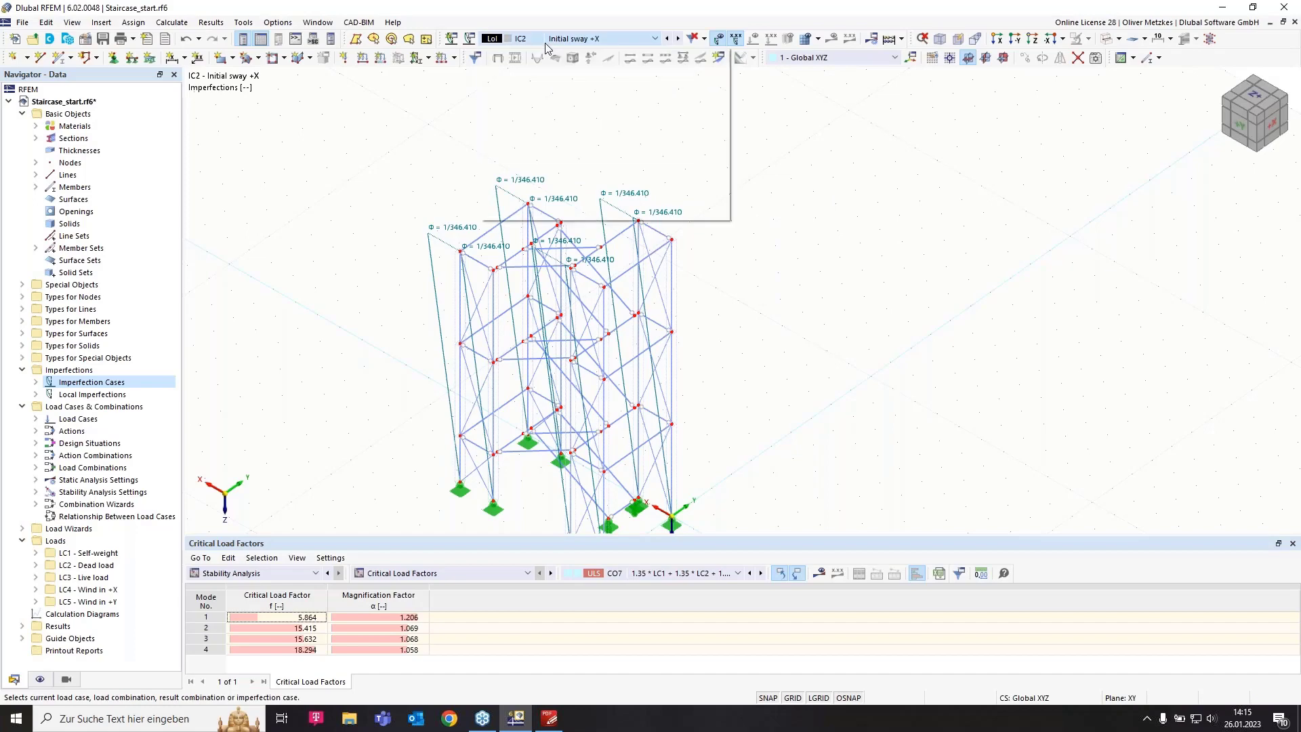
{"action": "left_click", "coordinate": [551, 125]}
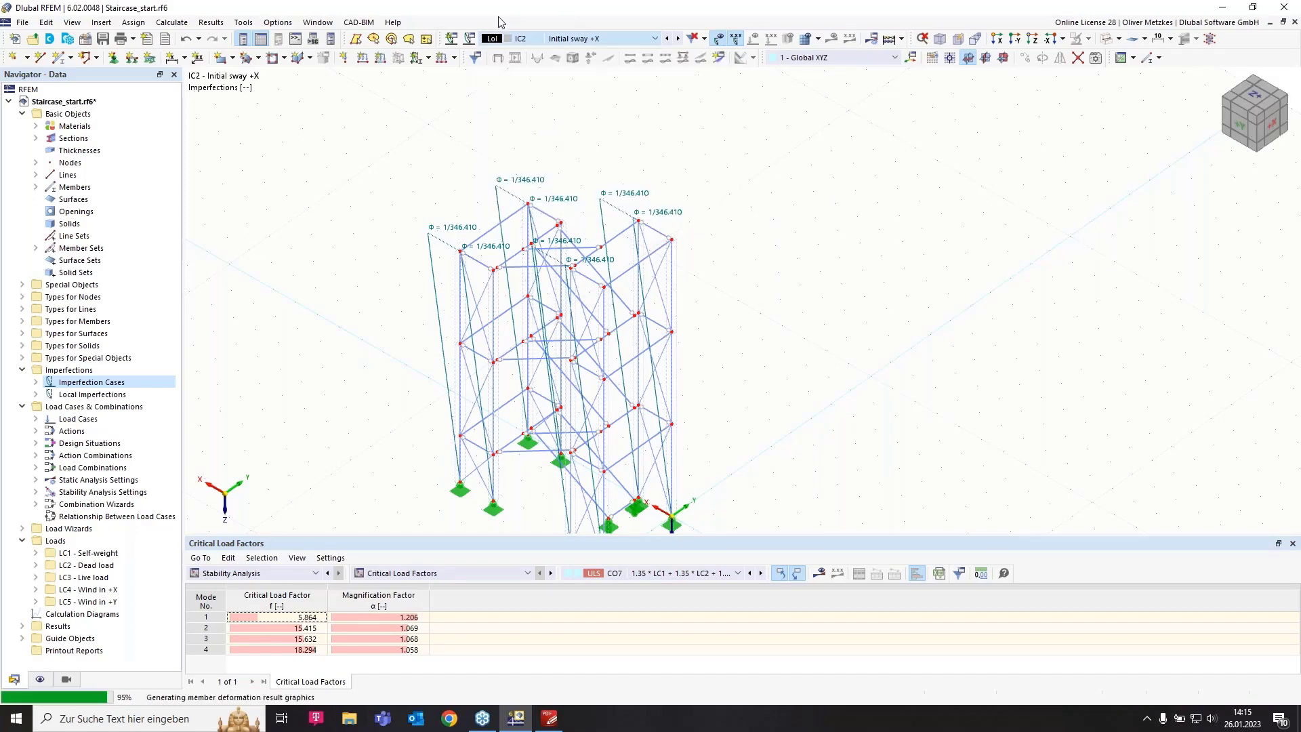
{"action": "left_click", "coordinate": [471, 41]}
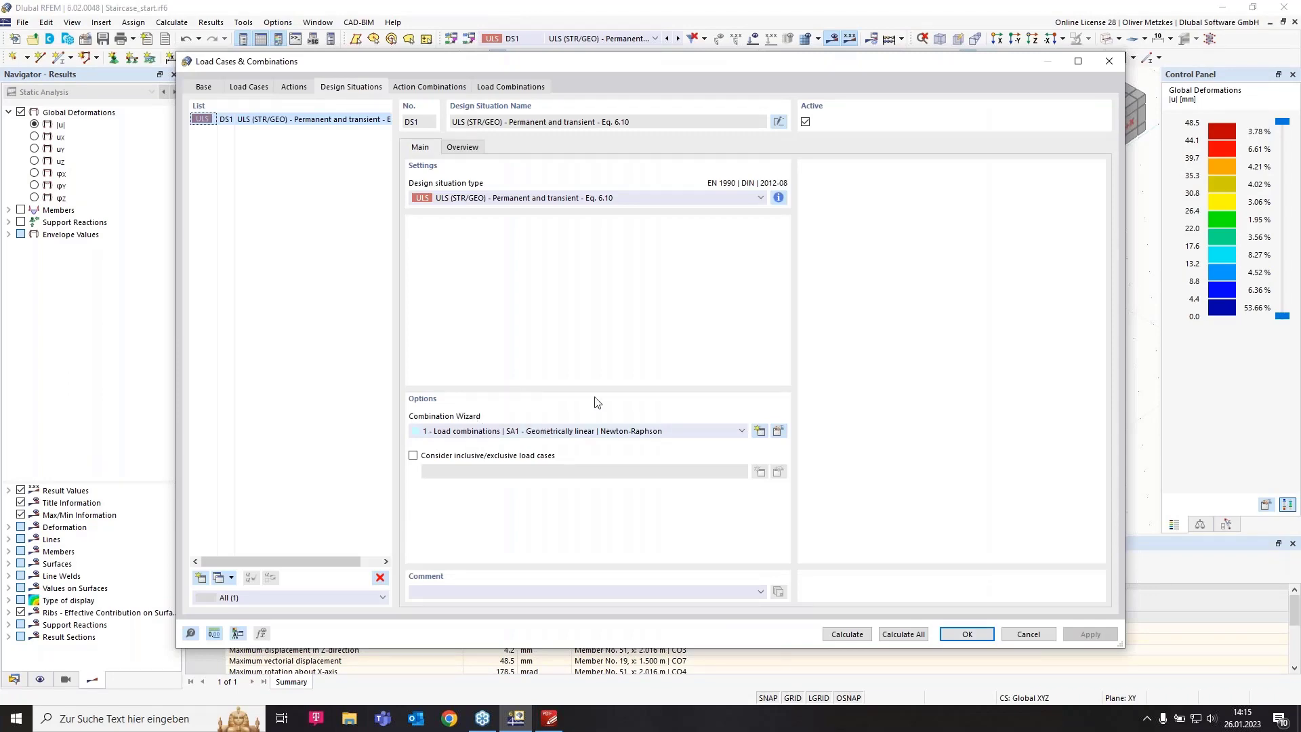
{"action": "left_click", "coordinate": [759, 430]}
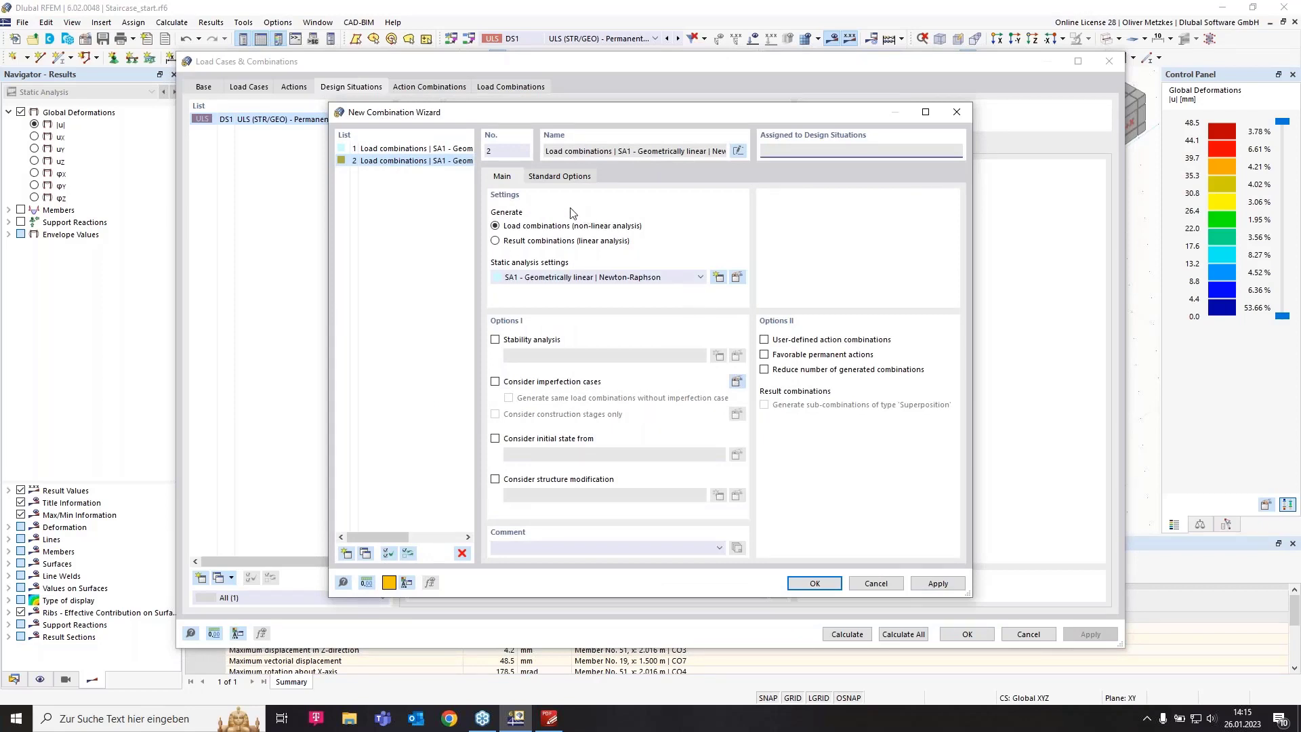
{"action": "left_click", "coordinate": [535, 280]}
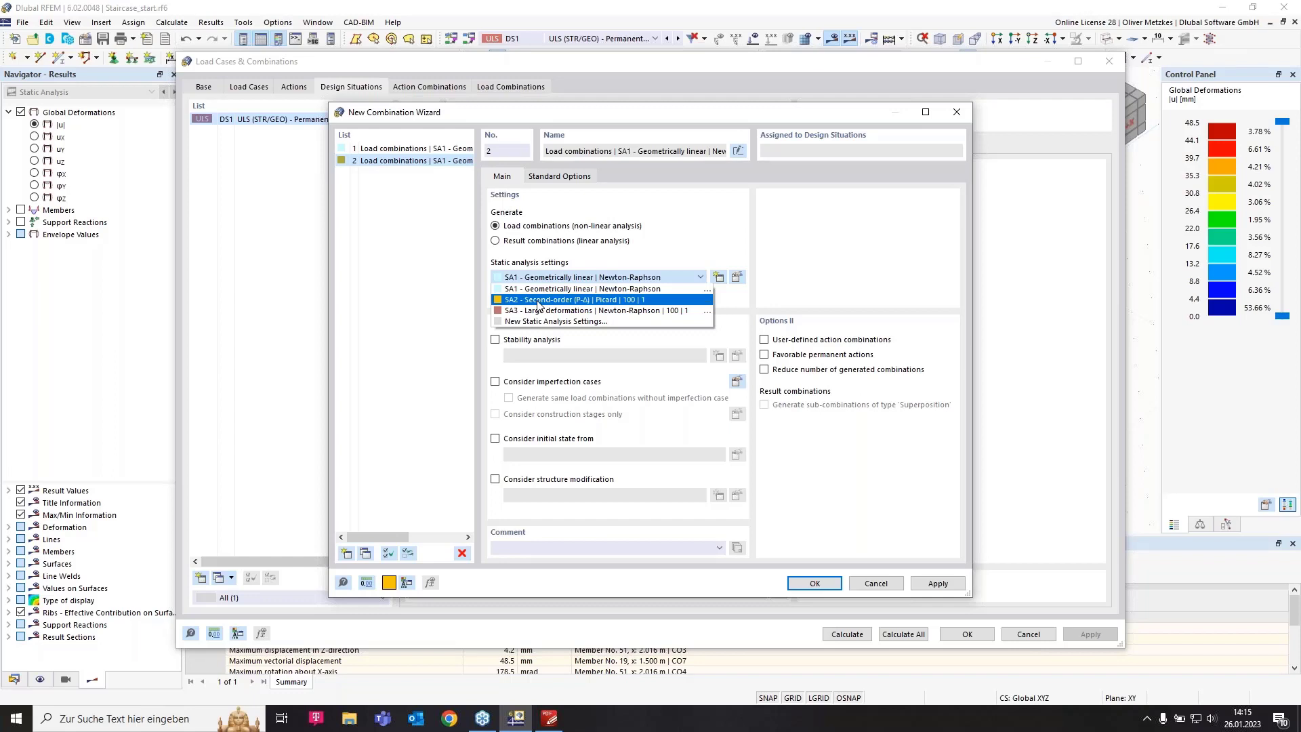
{"action": "left_click", "coordinate": [538, 300]}
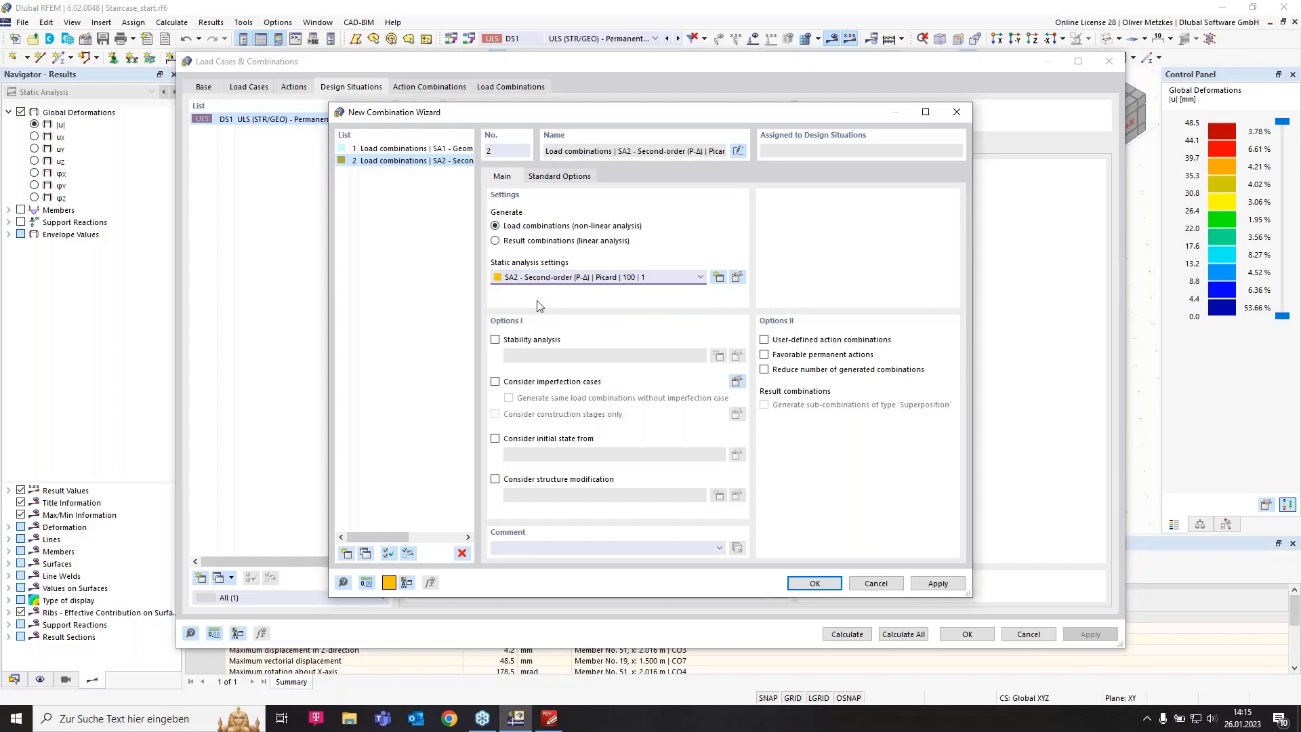
{"action": "left_click", "coordinate": [527, 383]}
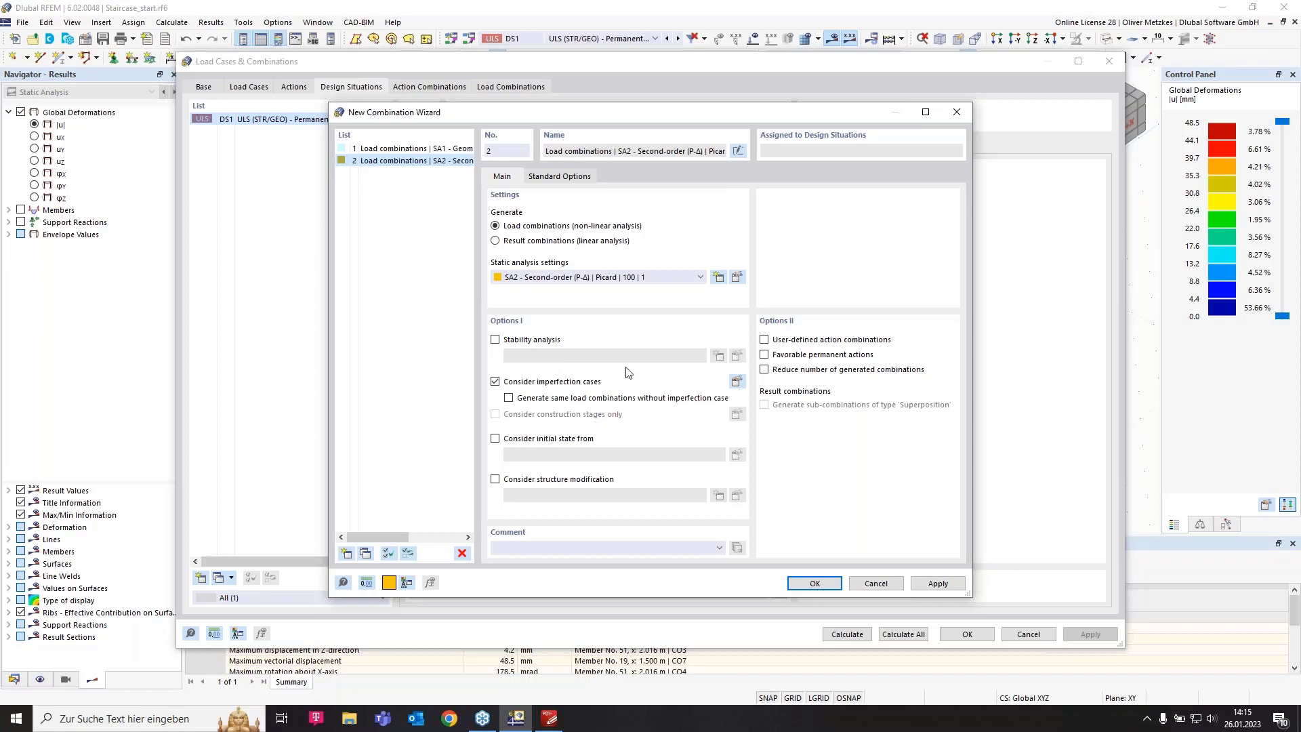
{"action": "left_click", "coordinate": [815, 583]}
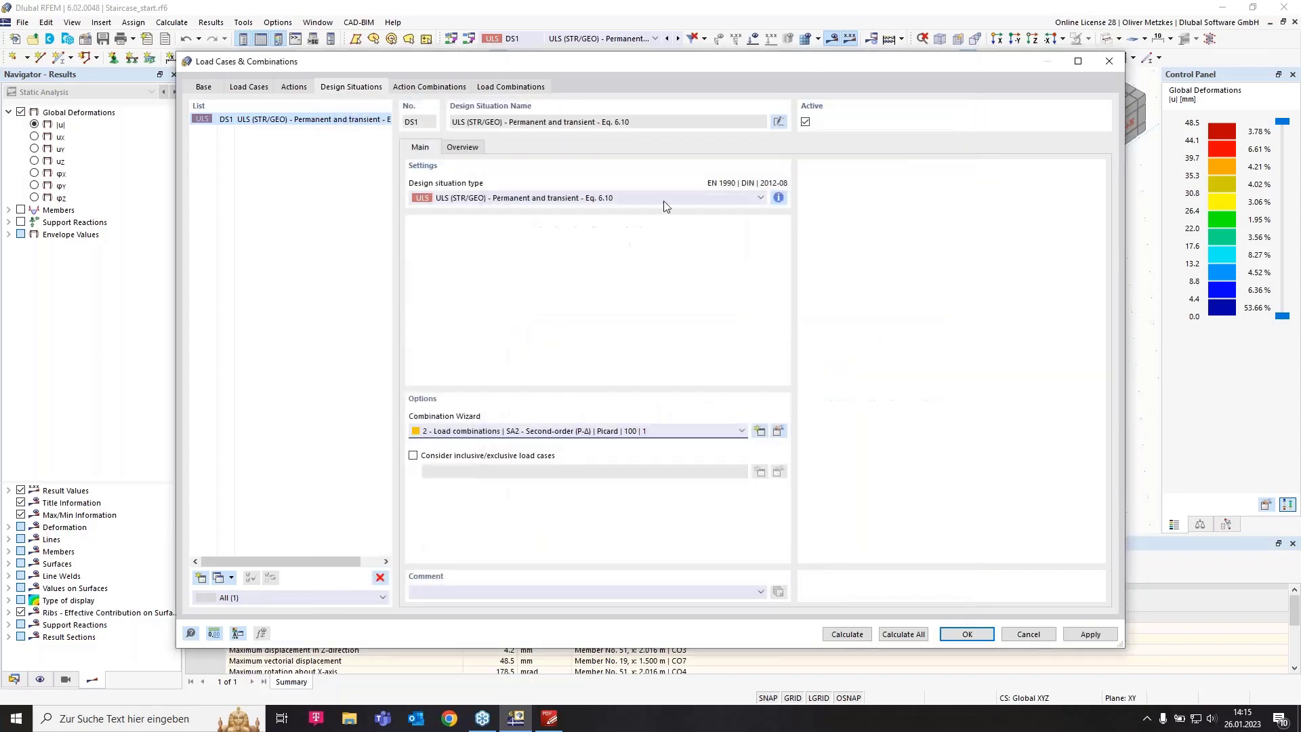
- Generate the action combinations and the second-order load combinations with the assigned imperfection cases, and accept them
{"action": "left_click", "coordinate": [452, 89]}
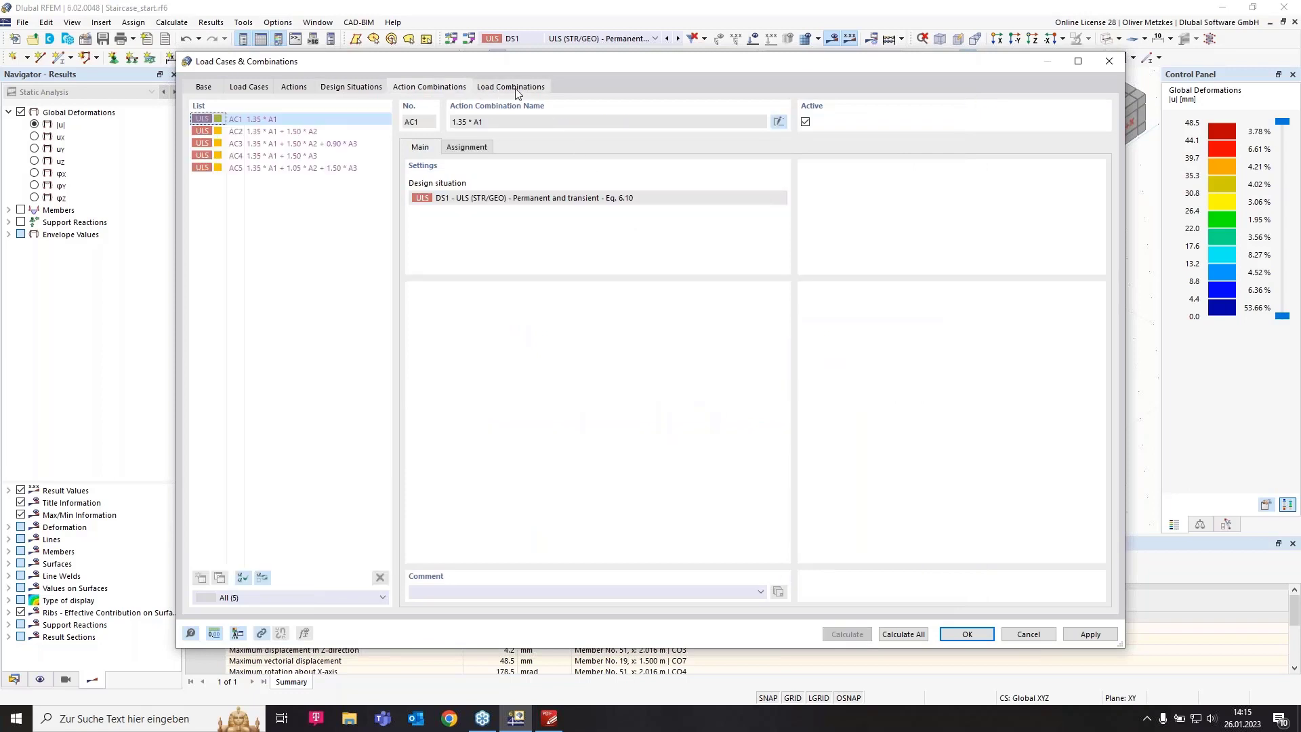
{"action": "left_click", "coordinate": [515, 87]}
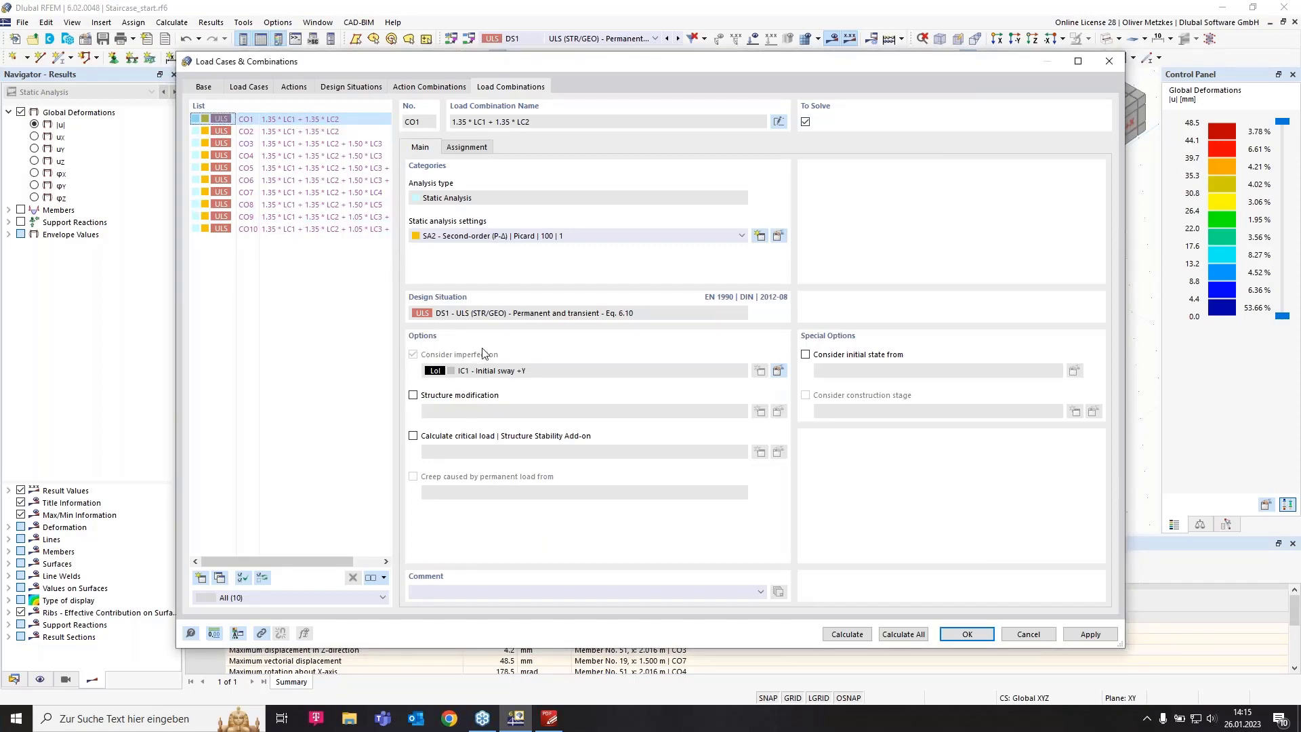
{"action": "left_click", "coordinate": [985, 637]}
{"action": "left_click", "coordinate": [713, 416]}
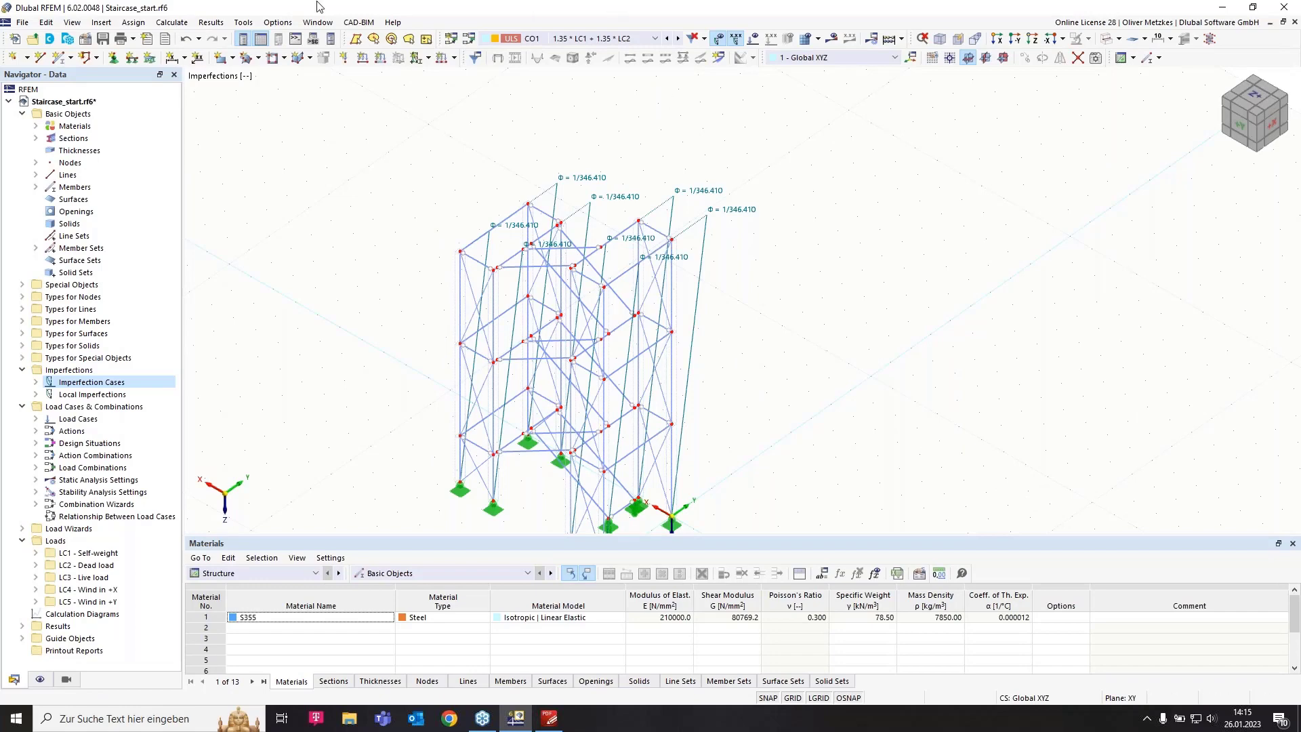
- Switch design situation DS1 back to combination wizard 1 with SA1 geometrically linear analysis and regenerate the load combinations
{"action": "left_click", "coordinate": [467, 40]}
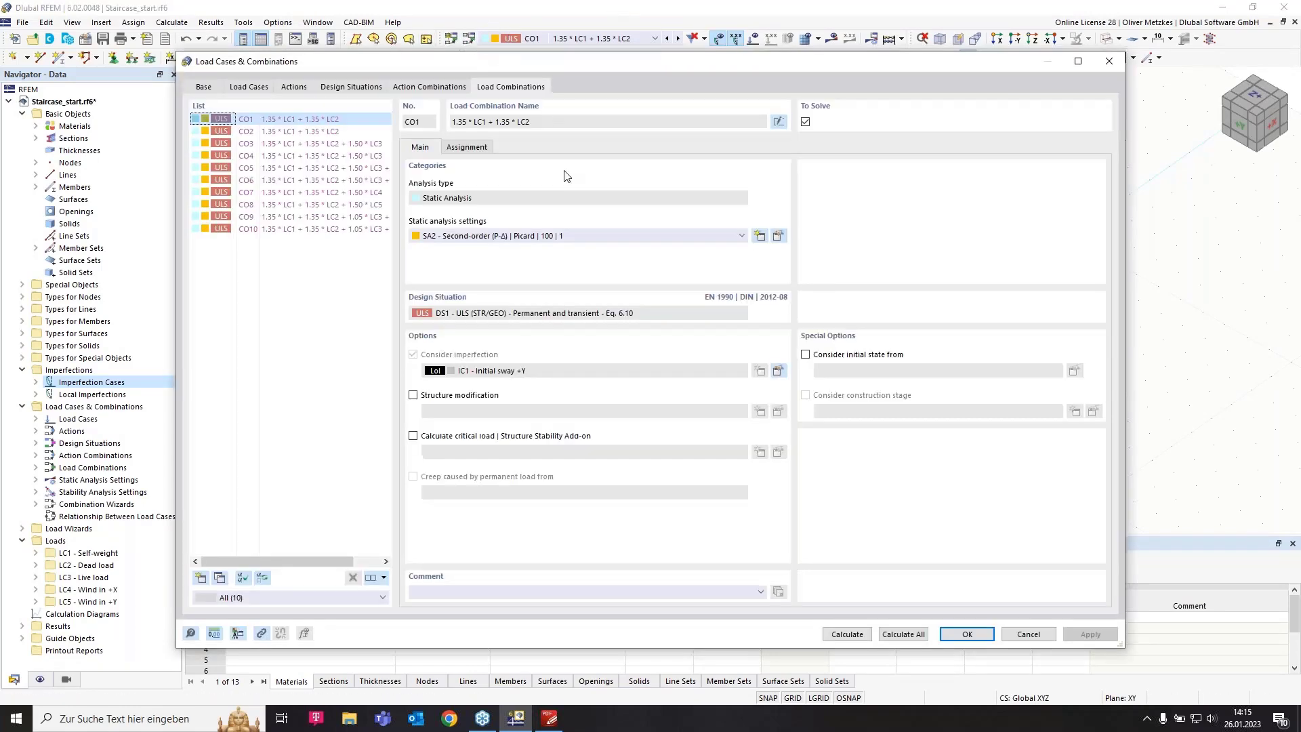
{"action": "left_click", "coordinate": [351, 87]}
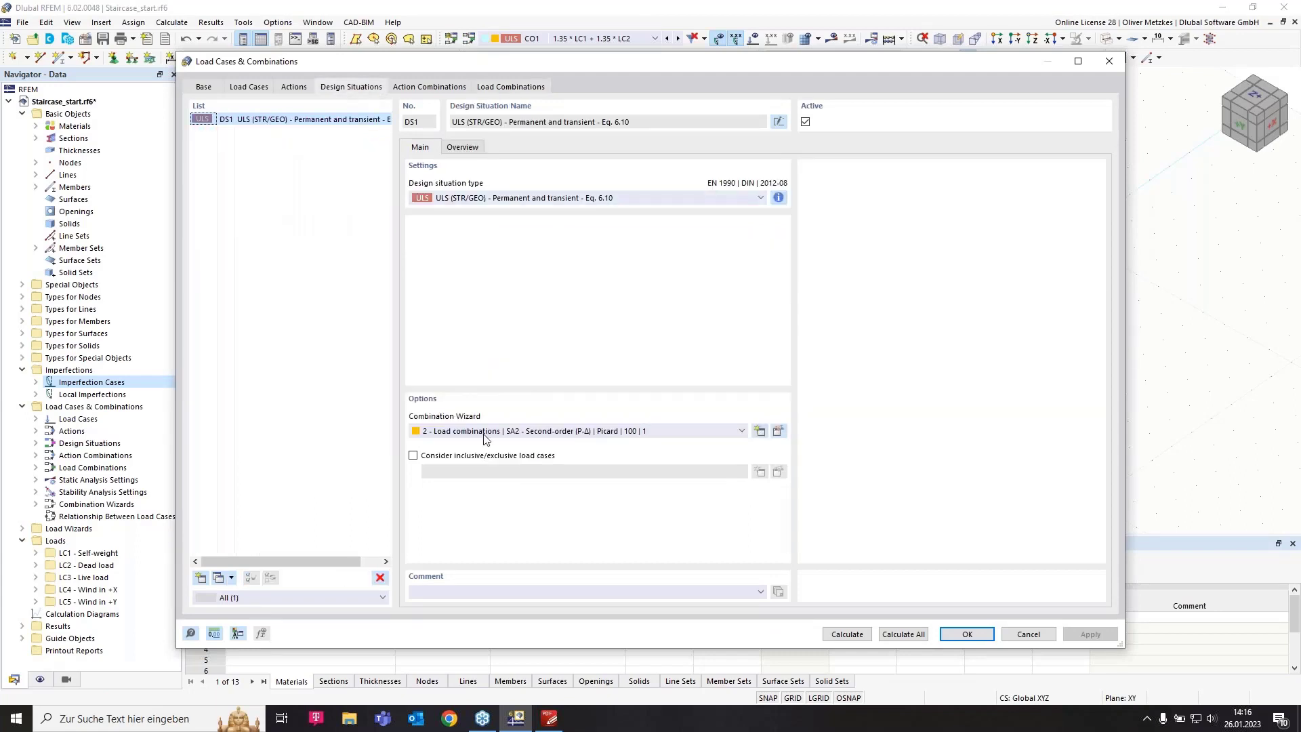
{"action": "left_click", "coordinate": [499, 432]}
{"action": "left_click", "coordinate": [498, 453]}
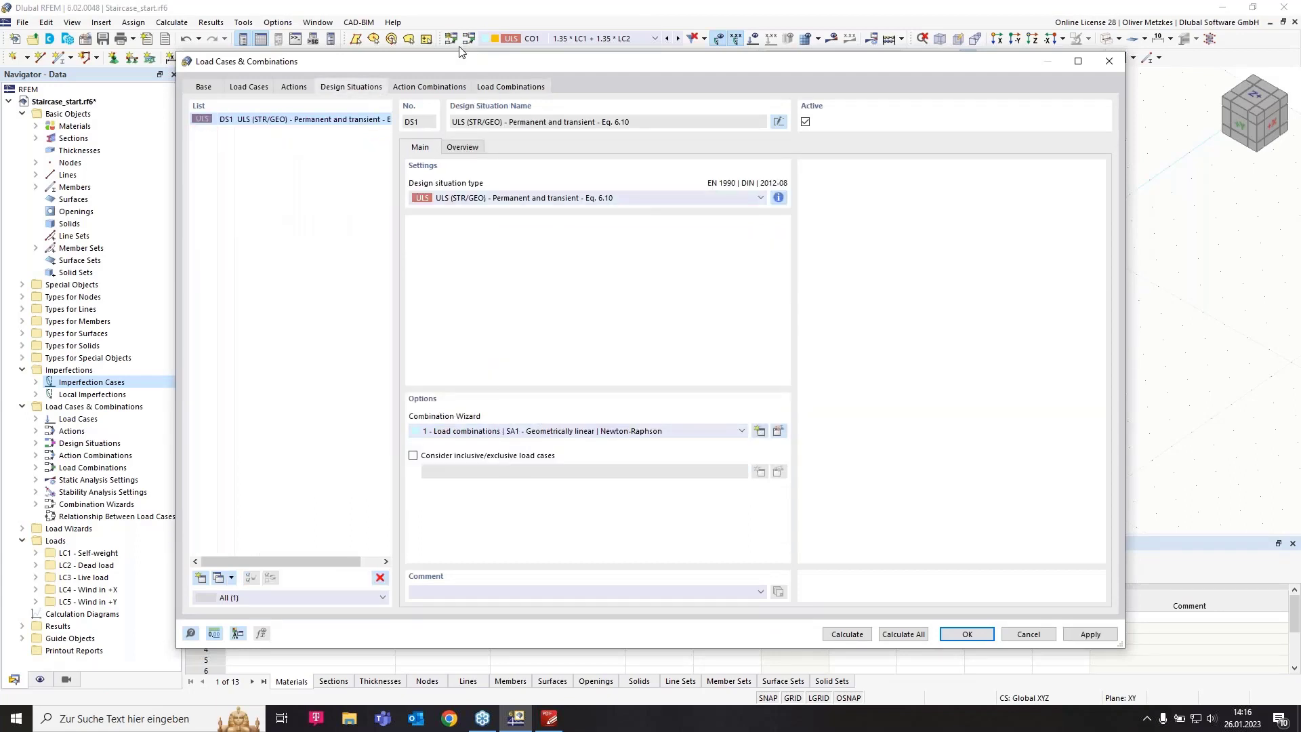
{"action": "left_click", "coordinate": [511, 86]}
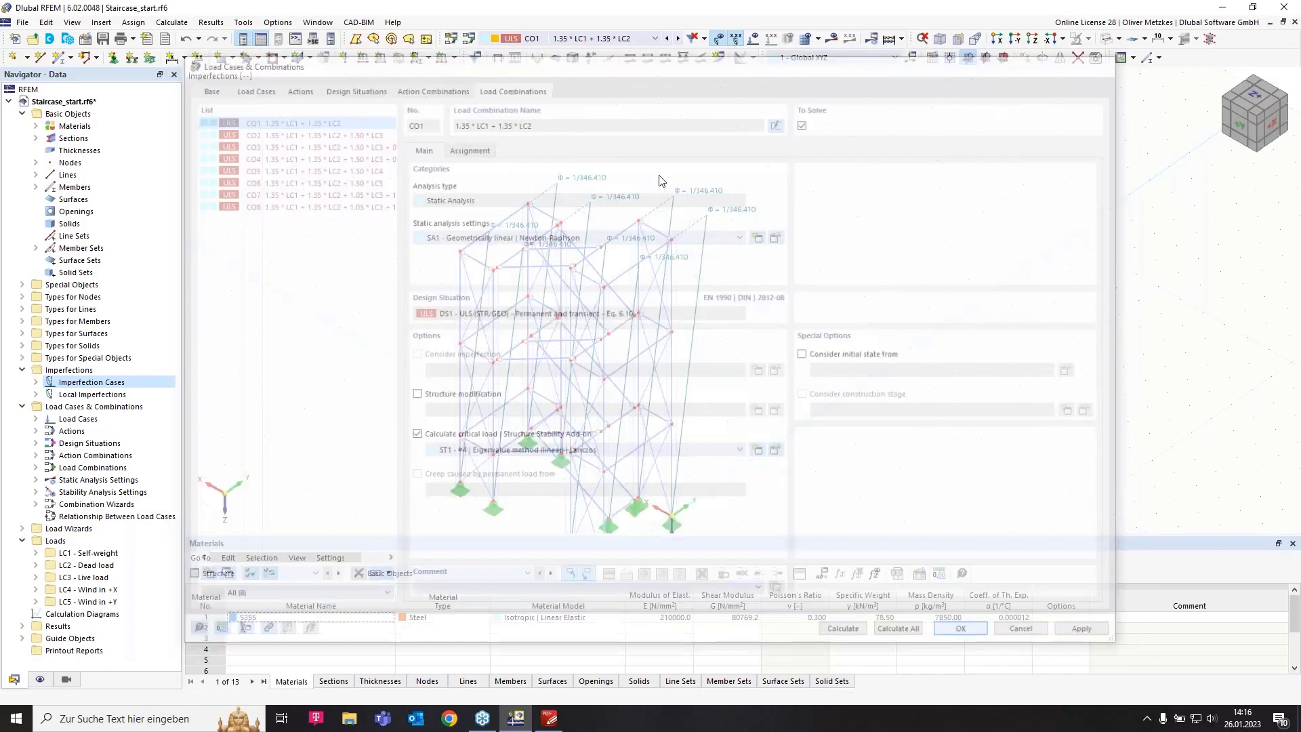
- Make load combination CO7 current and calculate its results
{"action": "left_click", "coordinate": [588, 40]}
{"action": "left_click", "coordinate": [610, 202]}
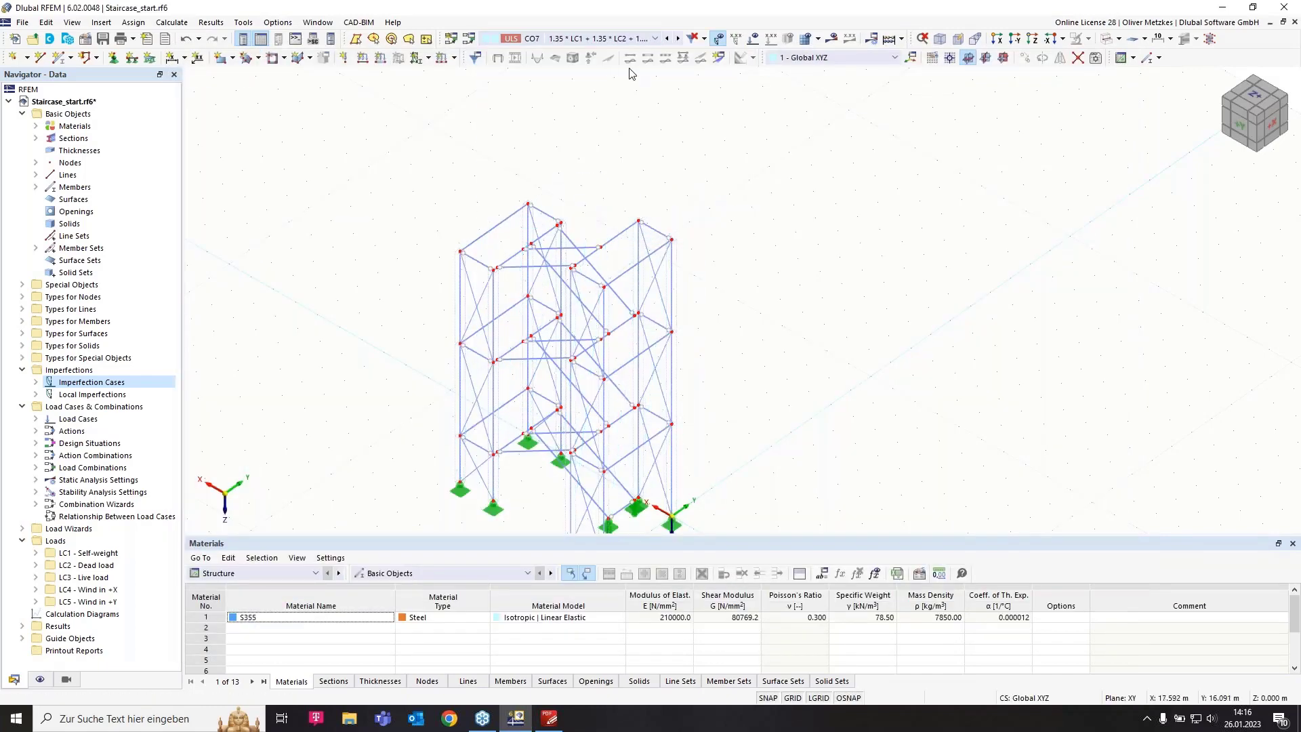
{"action": "left_click", "coordinate": [832, 38]}
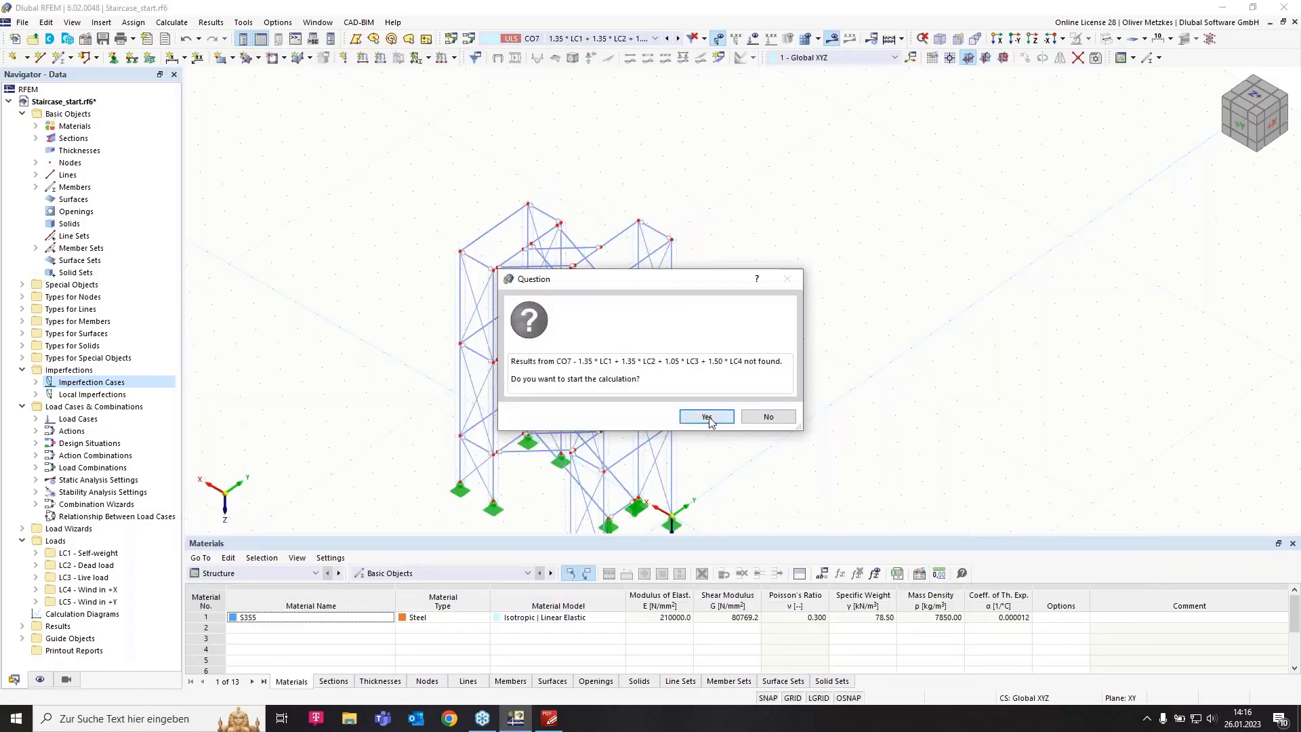
{"action": "left_click", "coordinate": [707, 416]}
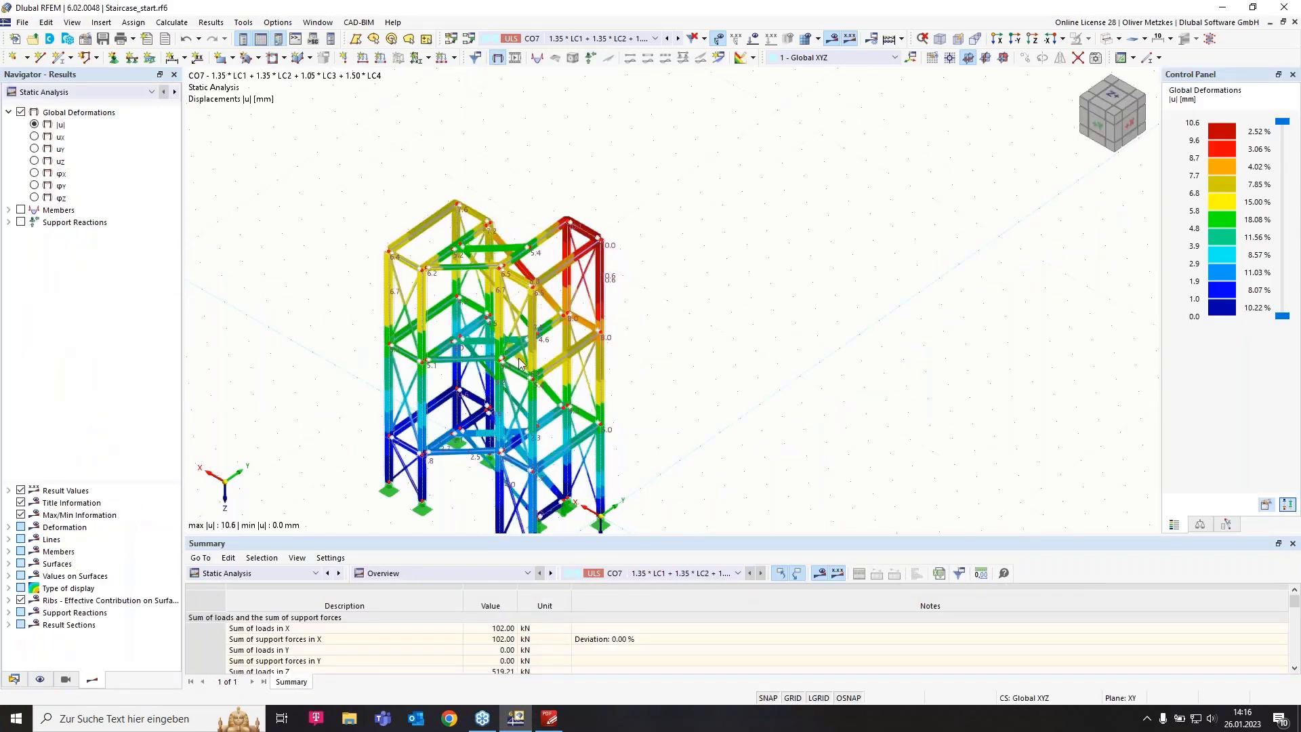
- Examine mode shape No. 2 of the stability analysis for CO7, looking closely at the deformed stair beam
{"action": "left_click", "coordinate": [132, 93]}
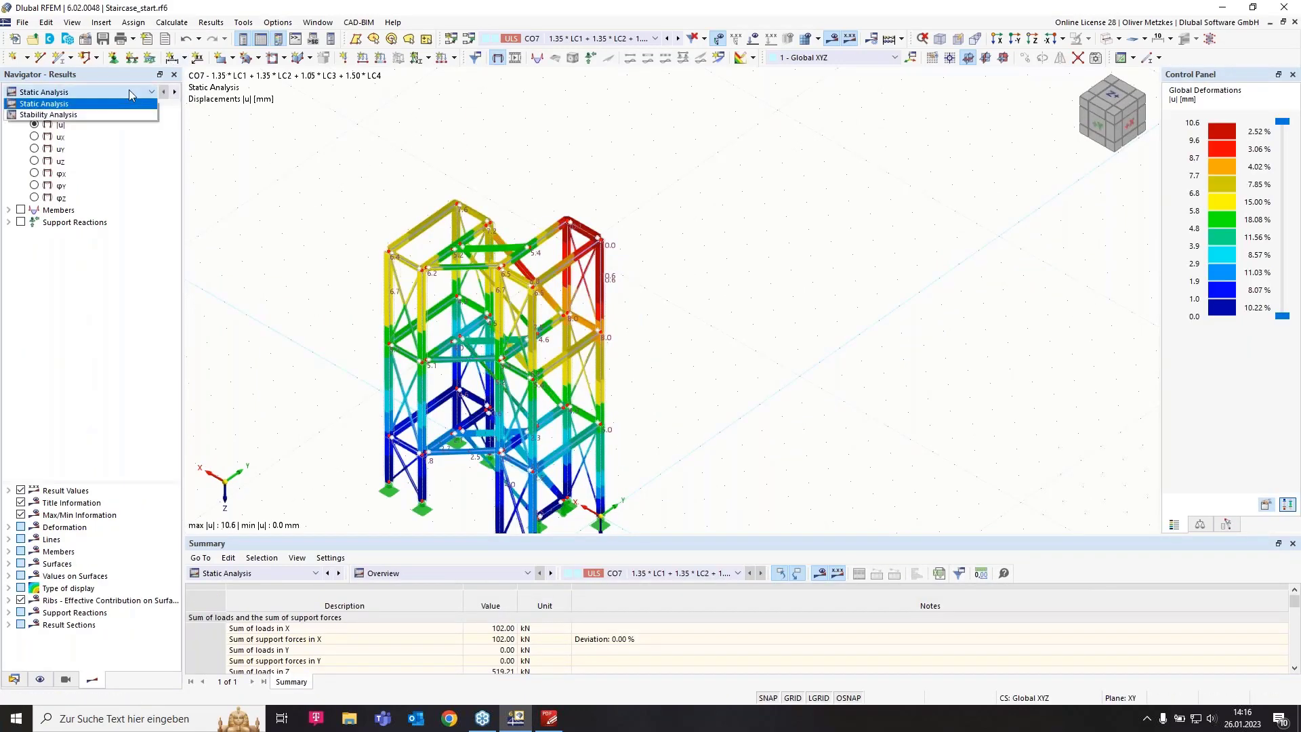
{"action": "left_click", "coordinate": [49, 115]}
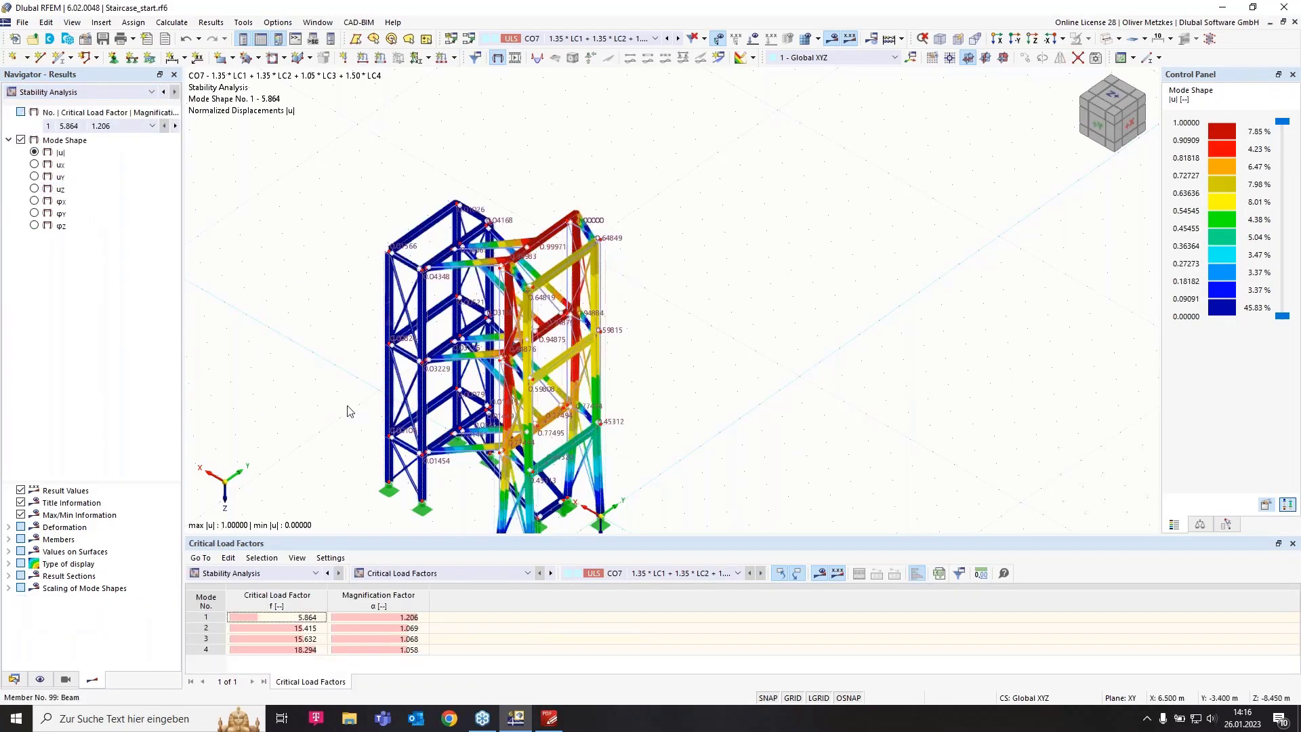
{"action": "left_click", "coordinate": [314, 624]}
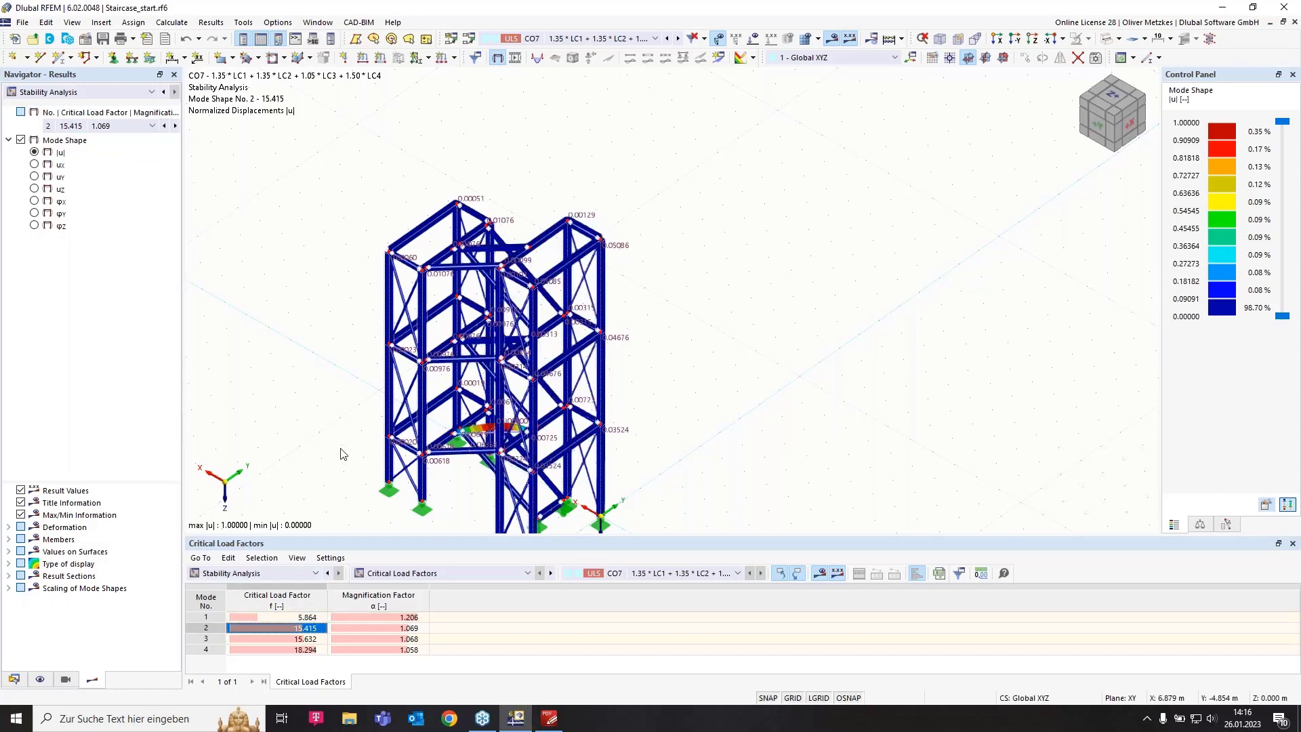
{"action": "middle_click_drag", "start_coordinate": [343, 421], "coordinate": [650, 289]}
{"action": "scroll", "coordinate": [677, 331], "scroll_direction": "up", "scroll_amount": 6}
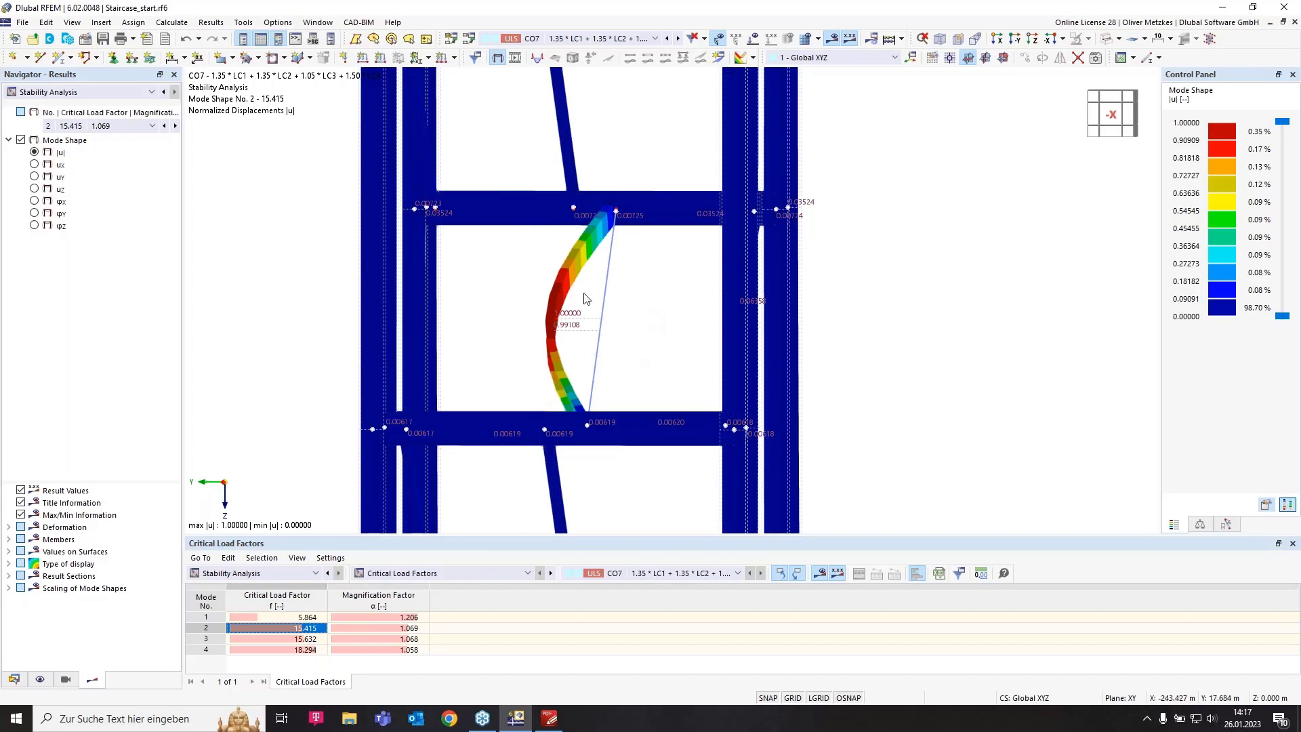
- Activate the Steel Design add-on for the model, using design standard EN 1993 with national annex DIN 2020-11
{"action": "left_click", "coordinate": [85, 41]}
{"action": "left_click", "coordinate": [432, 96]}
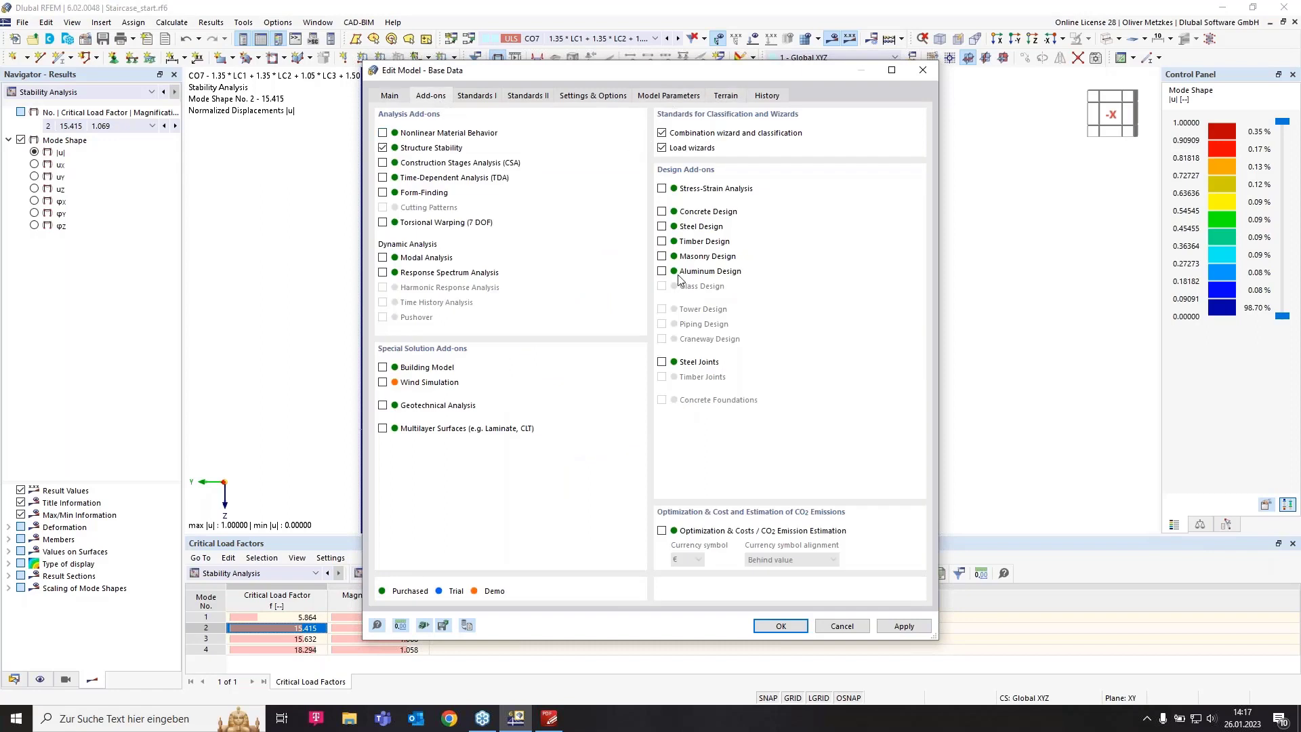
{"action": "left_click", "coordinate": [662, 227]}
{"action": "left_click", "coordinate": [478, 96]}
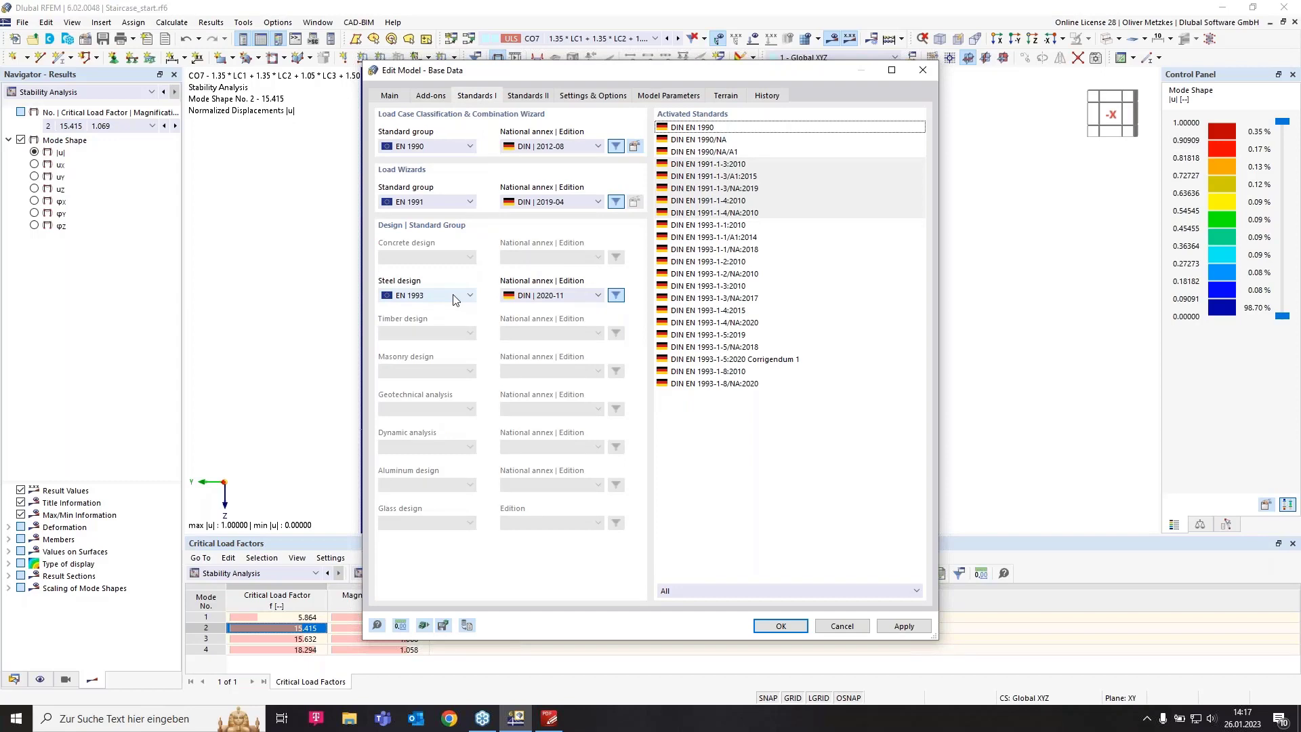
{"action": "left_click", "coordinate": [591, 298]}
{"action": "left_click", "coordinate": [765, 437]}
{"action": "left_click", "coordinate": [797, 627]}
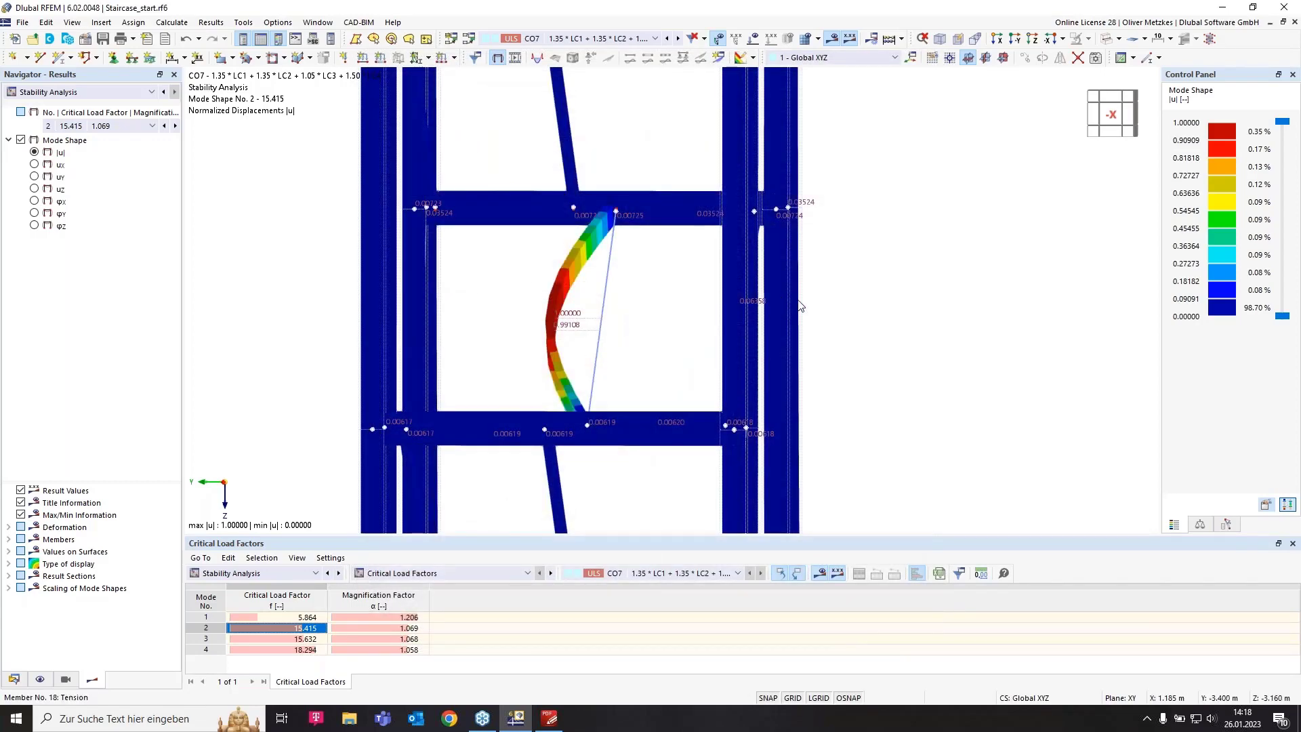
- Deactivate the design of all members and all member sets in the Steel Design input data for objects to design
{"action": "scroll", "coordinate": [805, 299], "scroll_direction": "down", "scroll_amount": 2}
{"action": "middle_click_drag", "start_coordinate": [805, 300], "coordinate": [661, 233]}
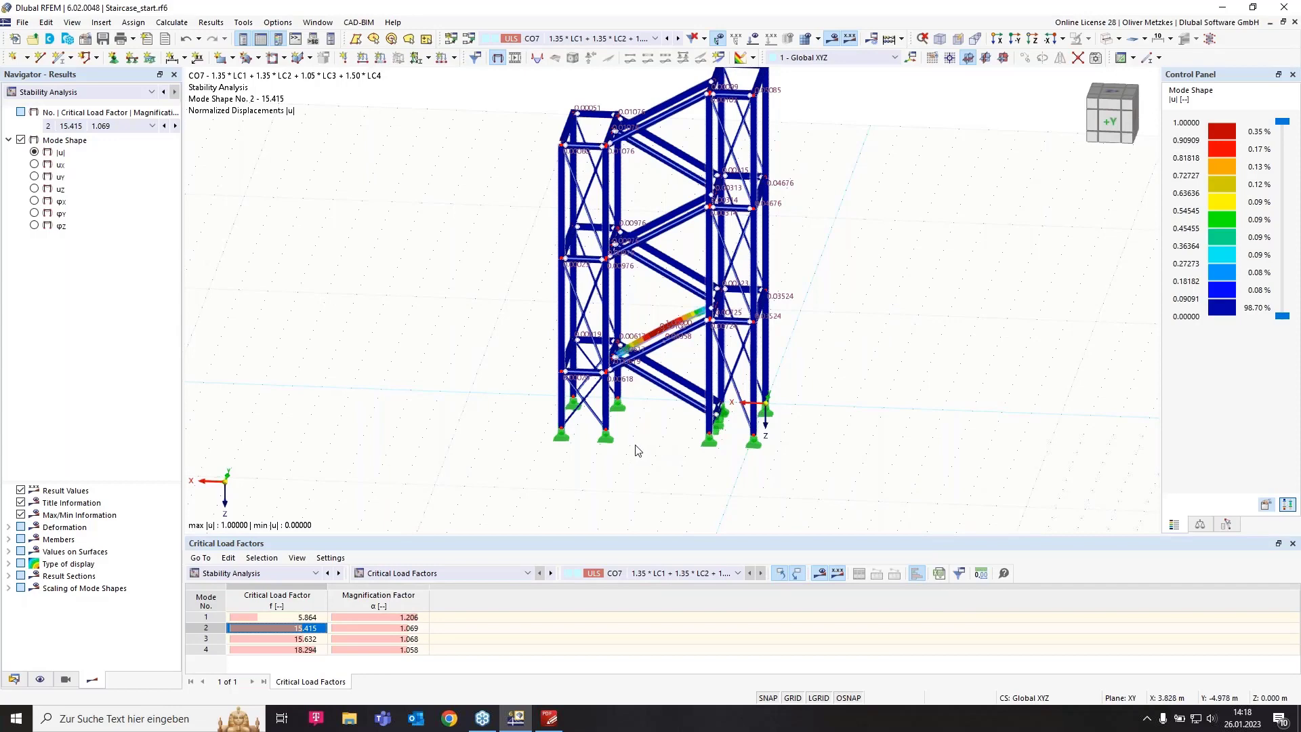
{"action": "left_click", "coordinate": [249, 574]}
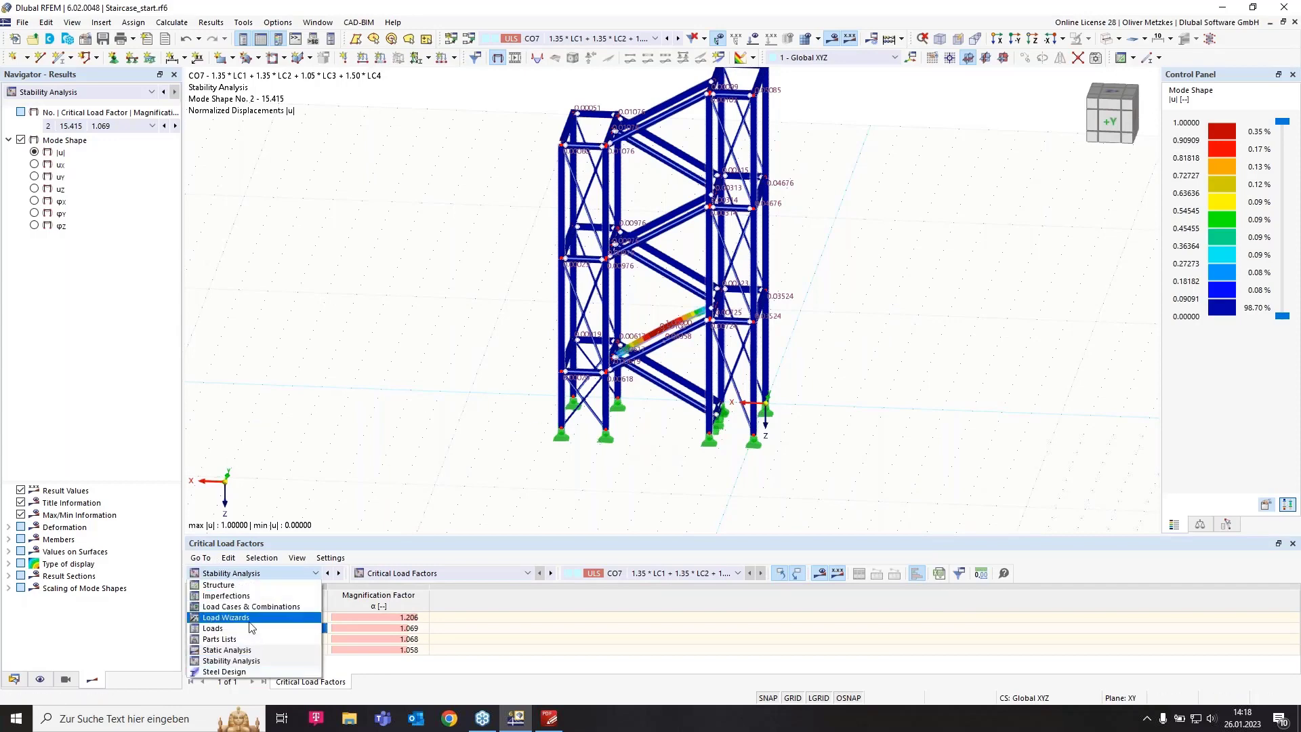
{"action": "left_click", "coordinate": [226, 672]}
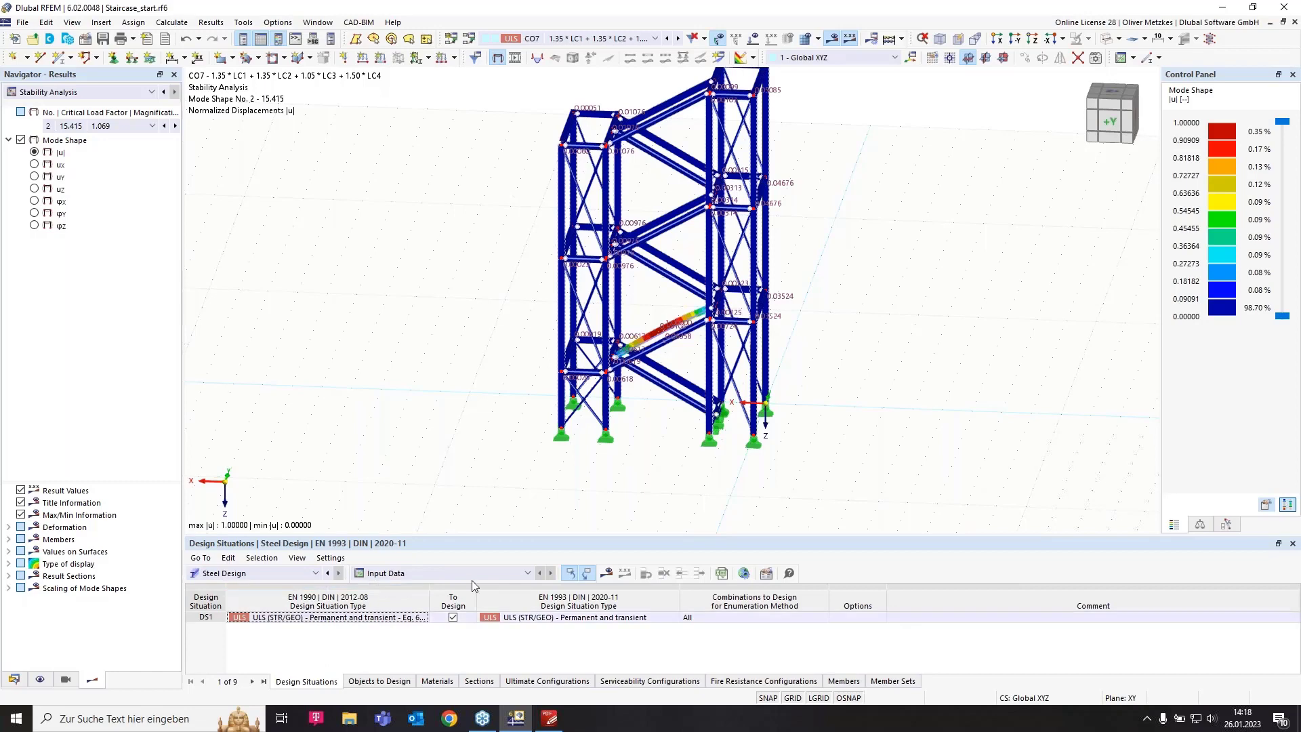
{"action": "left_click", "coordinate": [371, 682]}
{"action": "left_click", "coordinate": [385, 618]}
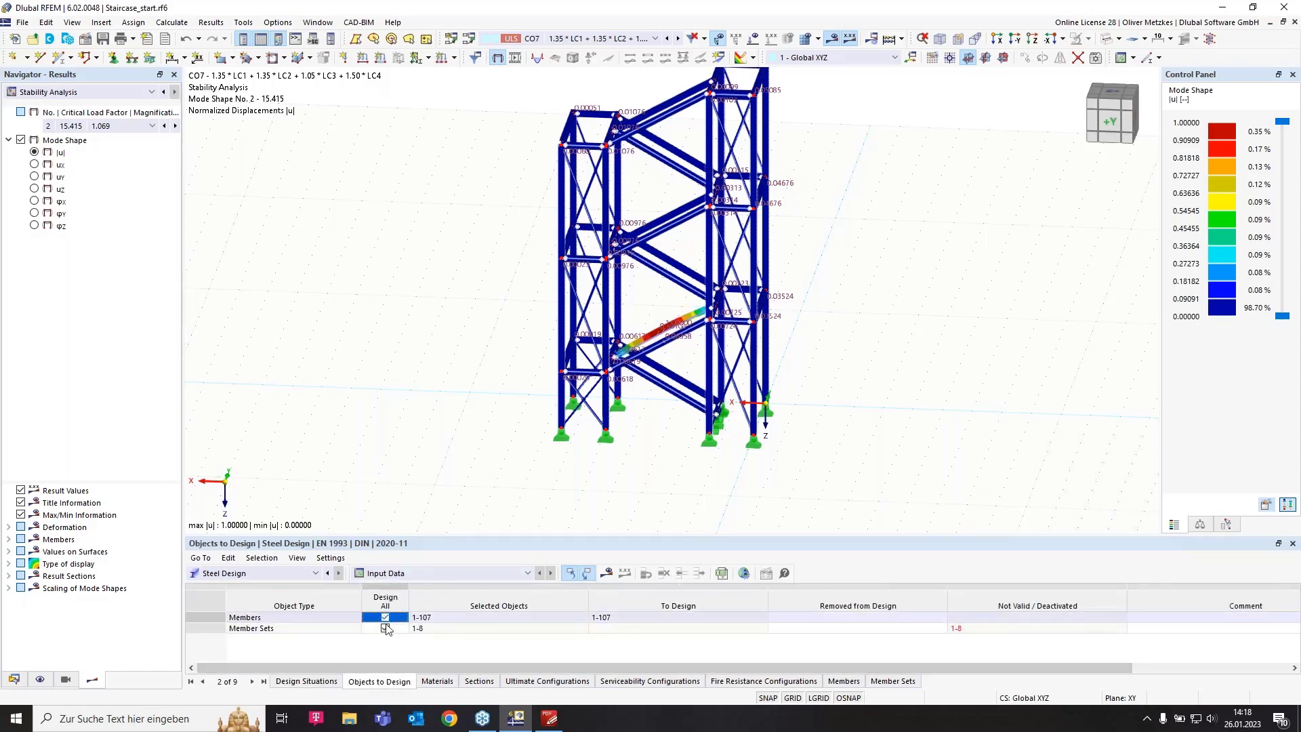
{"action": "left_click", "coordinate": [386, 628]}
- Select the inclined stair beams, members 48-59, in the model as the members for steel design
{"action": "left_click", "coordinate": [458, 618]}
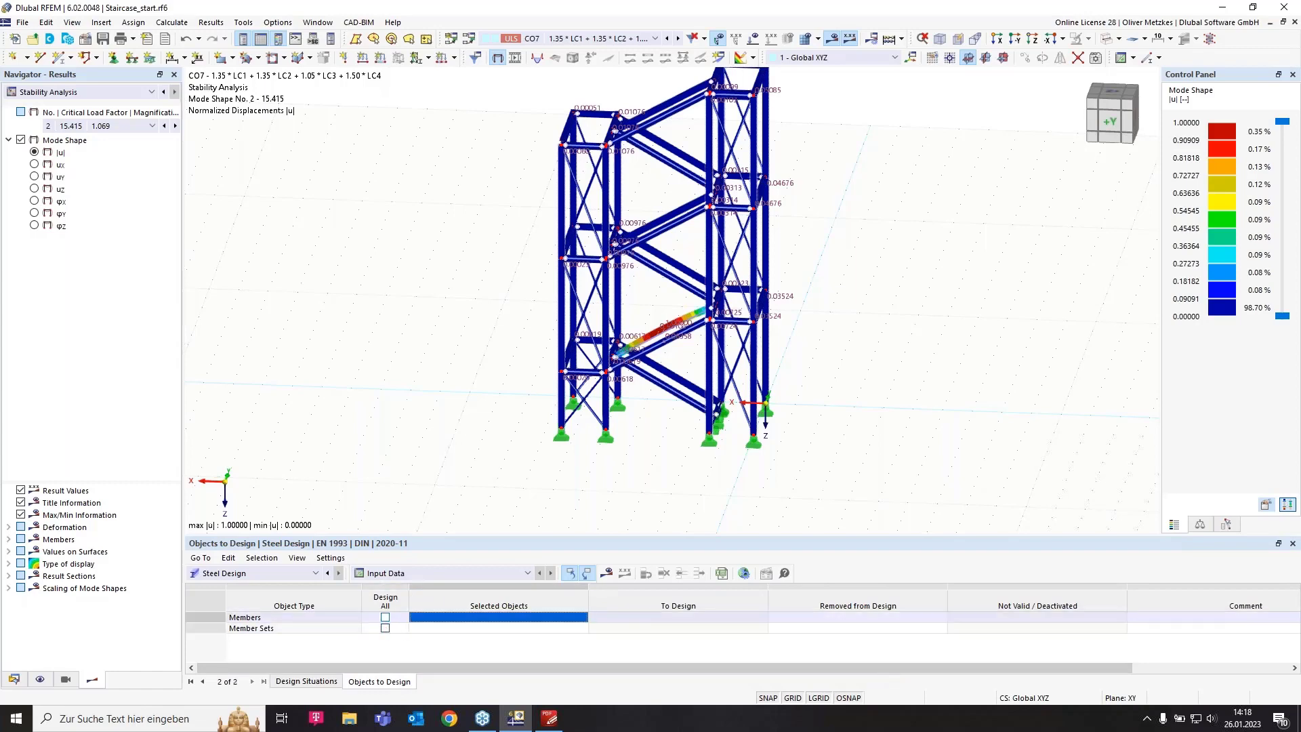
{"action": "left_click", "coordinate": [467, 618]}
{"action": "left_click", "coordinate": [582, 620]}
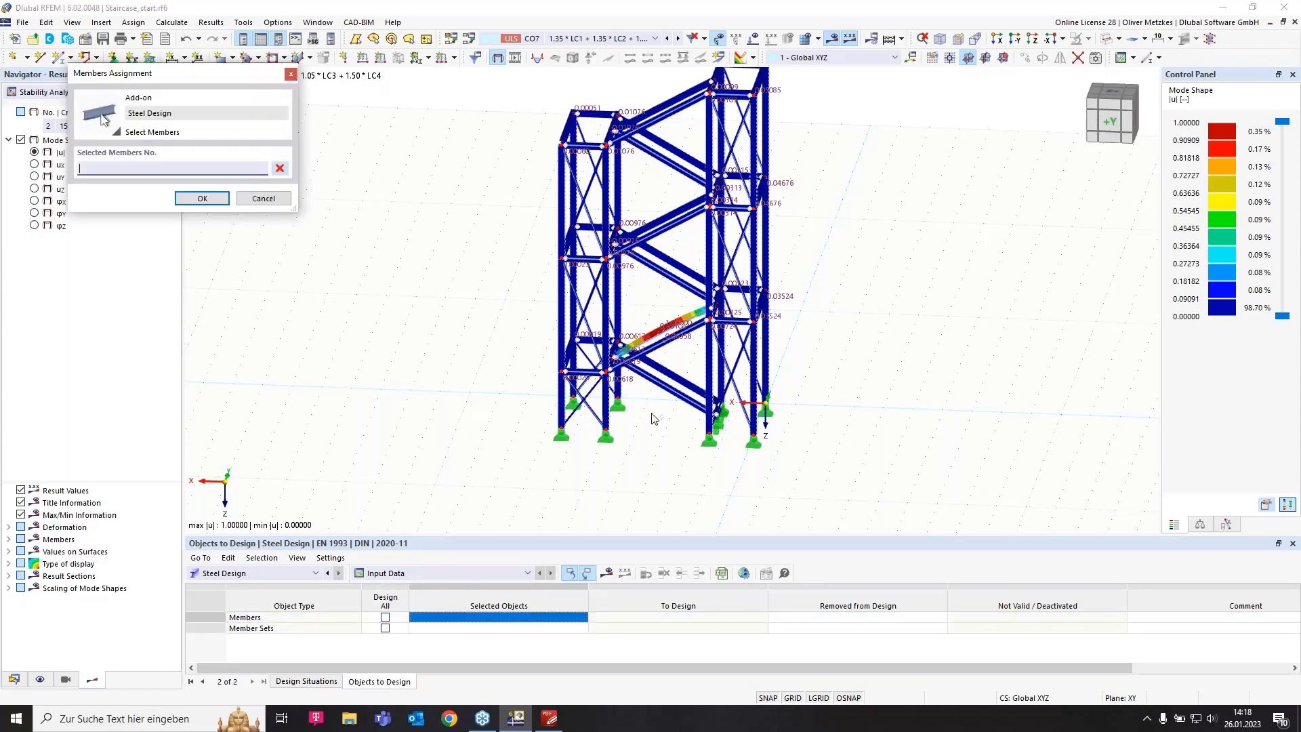
{"action": "left_click_drag", "start_coordinate": [687, 416], "coordinate": [656, 76]}
{"action": "left_click", "coordinate": [202, 198]}
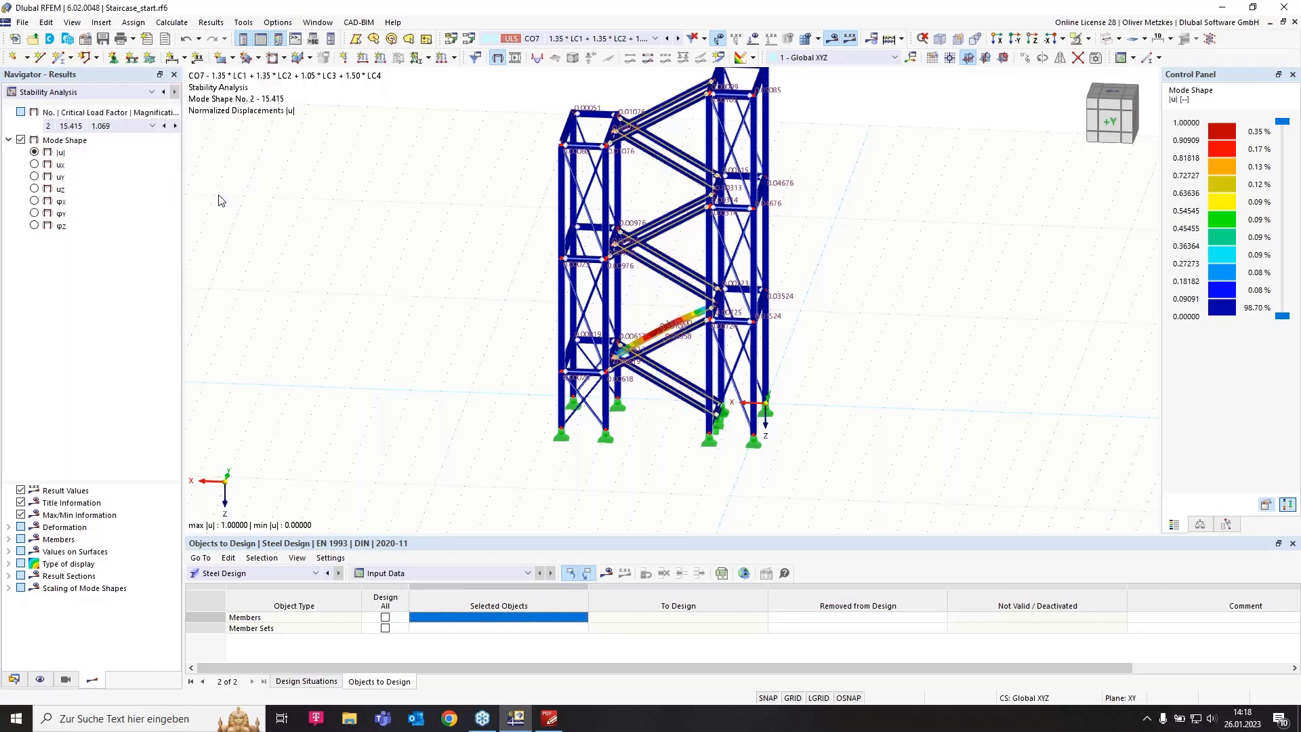
{"action": "key", "text": "Escape"}
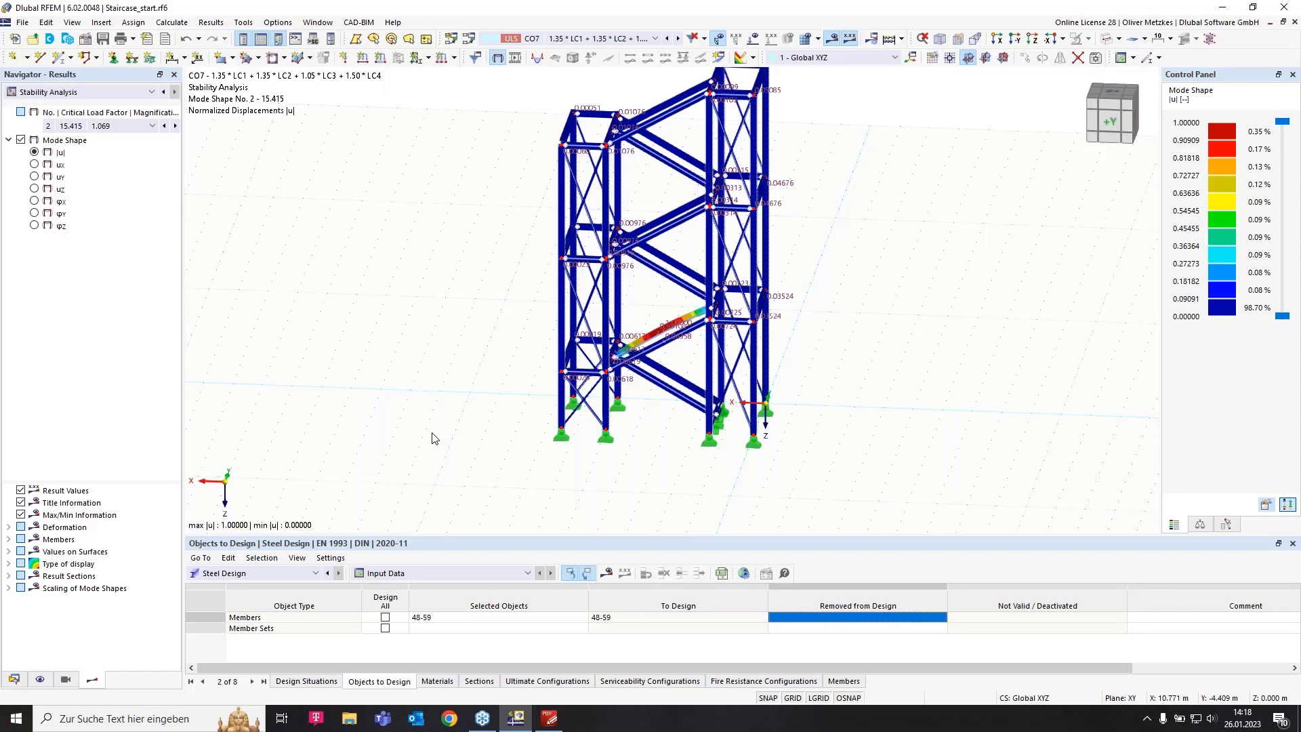
- Create a new effective lengths definition for Steel Design and check its nodal supports and effective length factors
{"action": "left_click", "coordinate": [13, 680]}
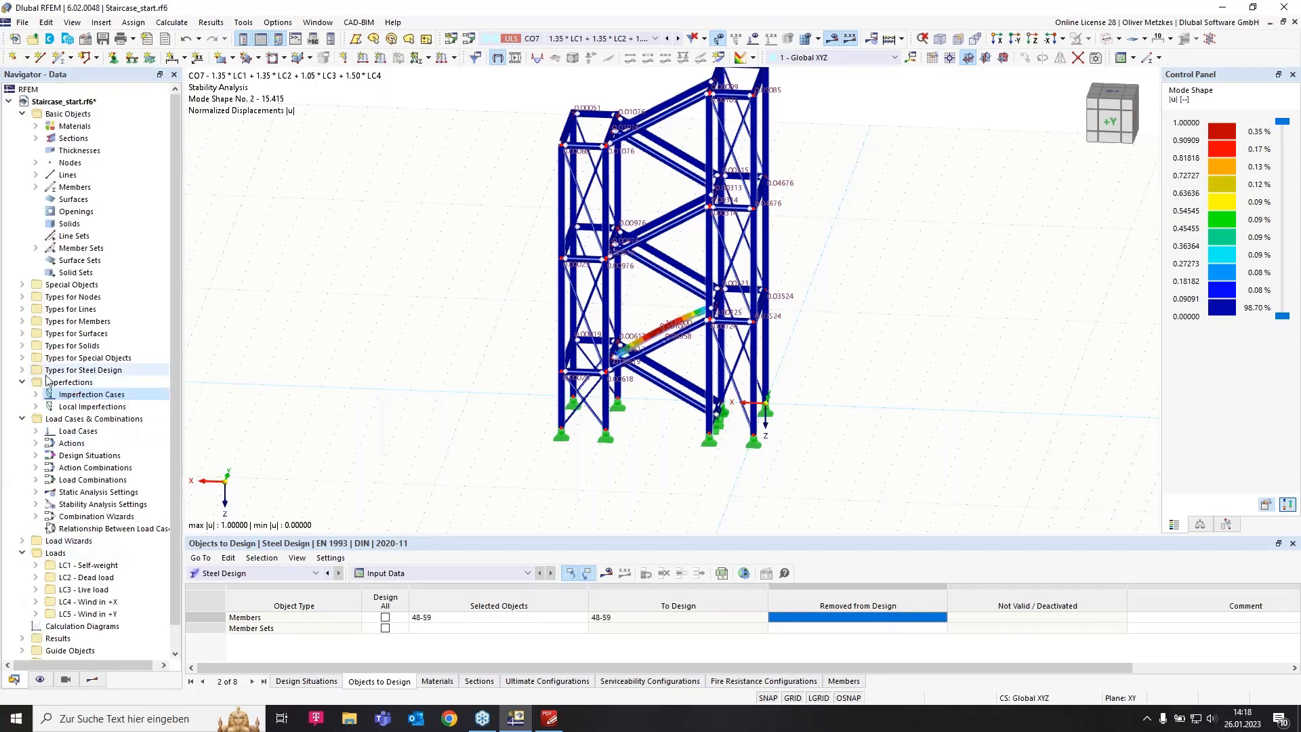
{"action": "left_click", "coordinate": [22, 371]}
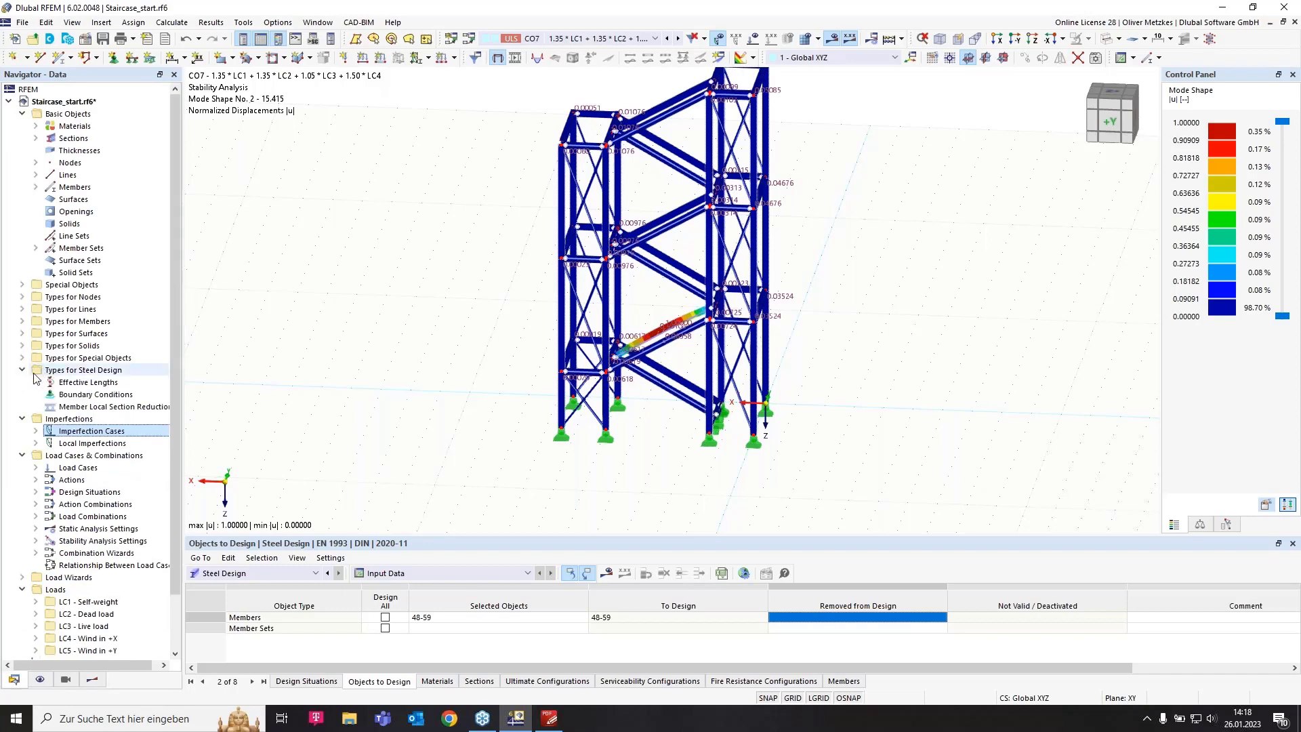
{"action": "left_click", "coordinate": [81, 385]}
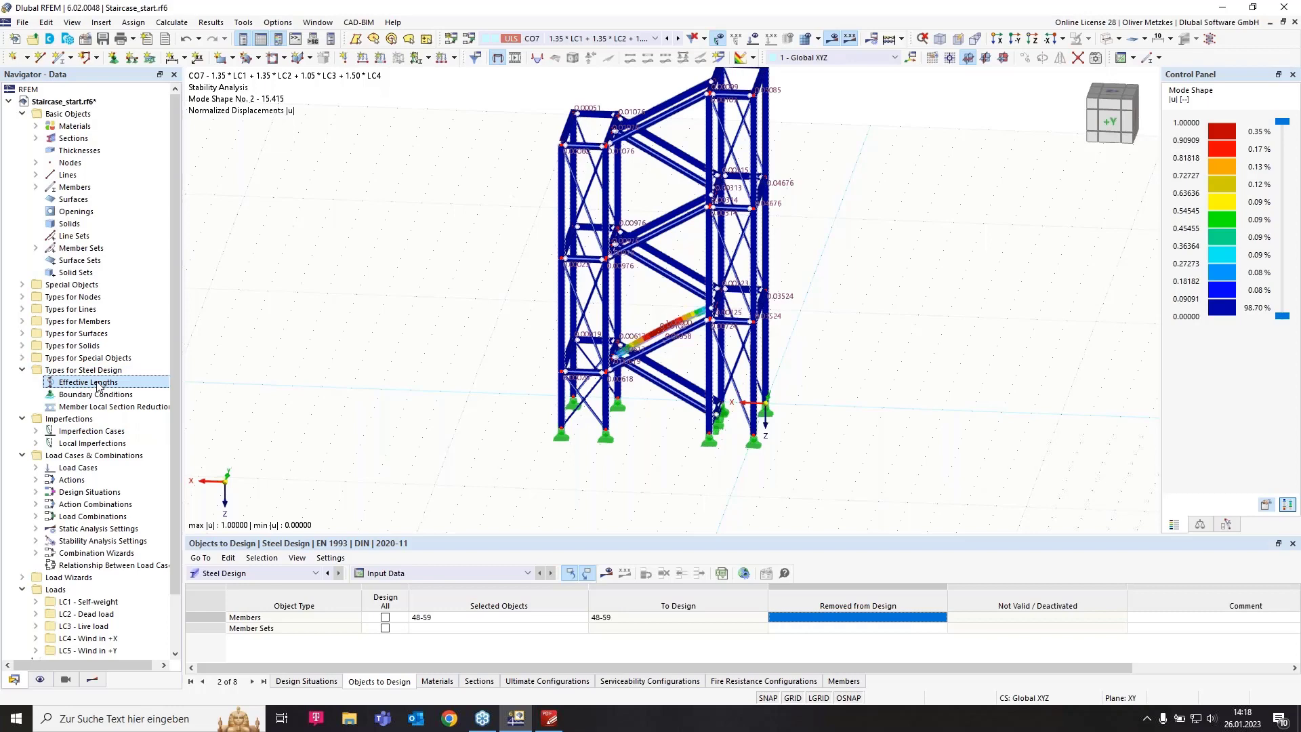
{"action": "right_click", "coordinate": [98, 387]}
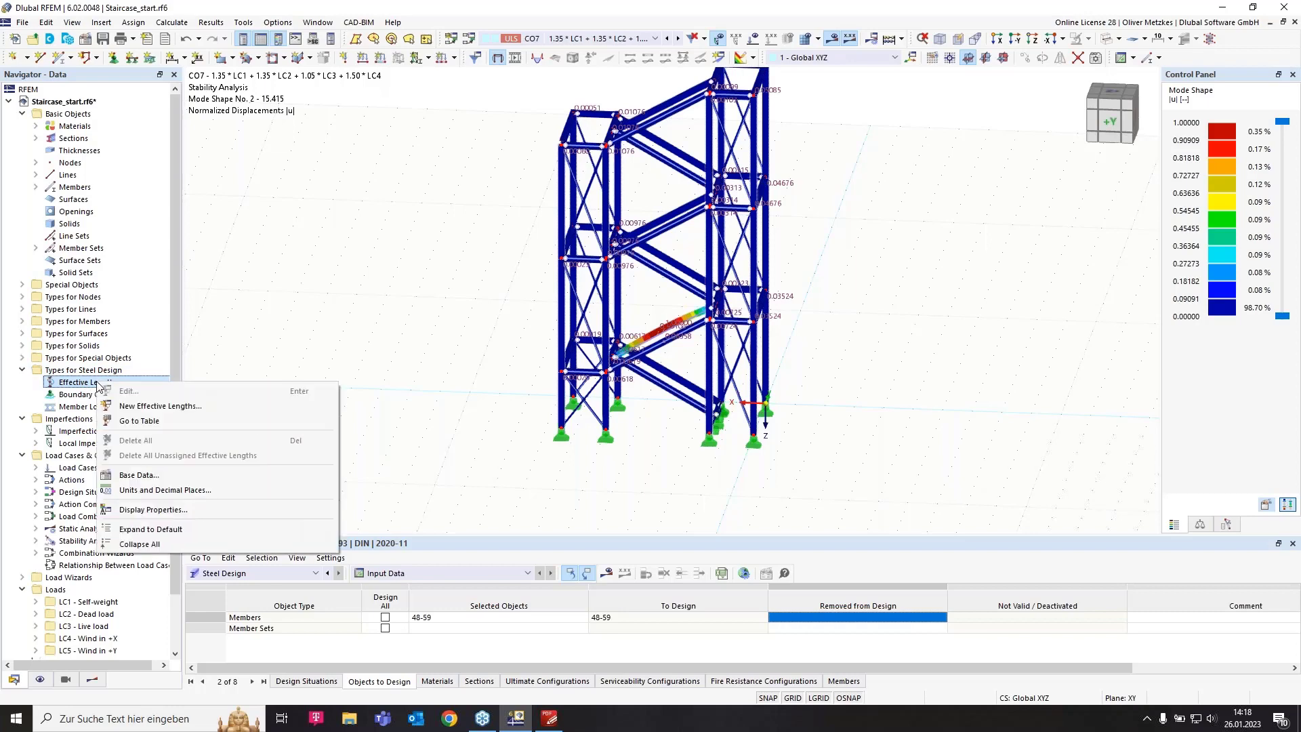
{"action": "left_click", "coordinate": [170, 406]}
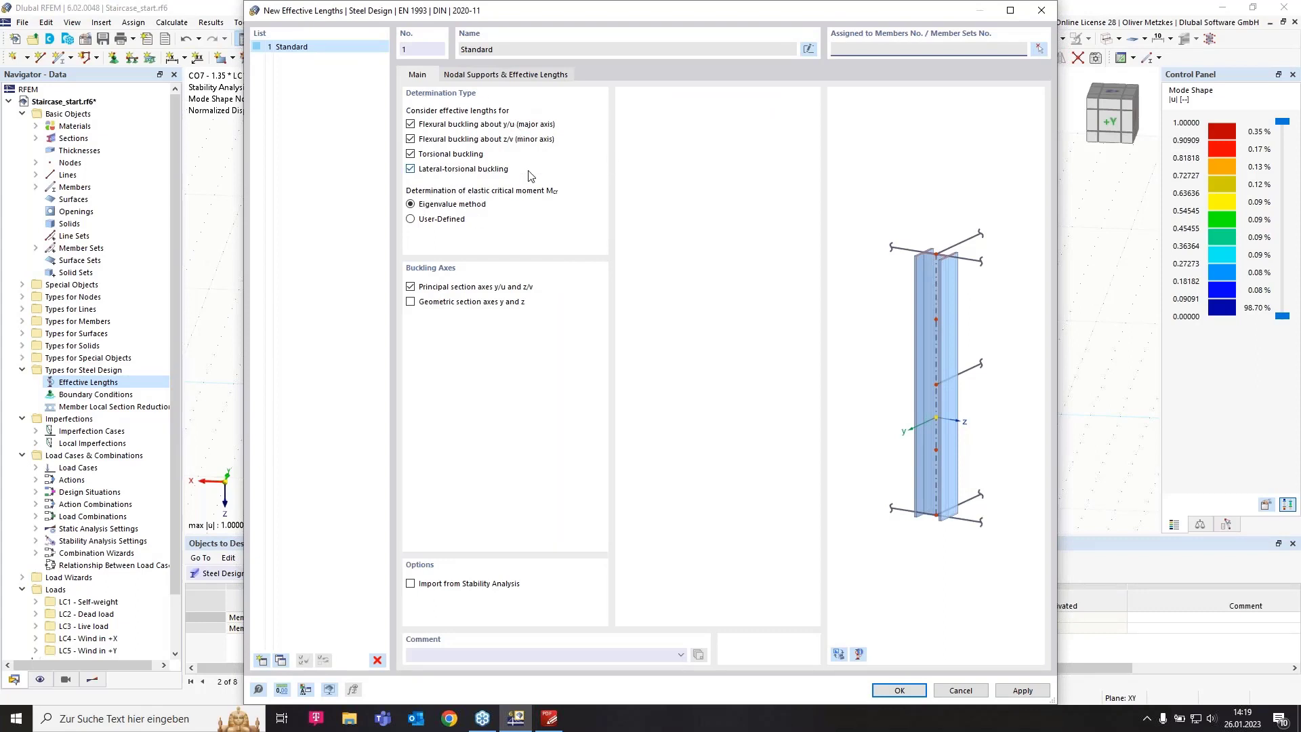
{"action": "left_click", "coordinate": [504, 76]}
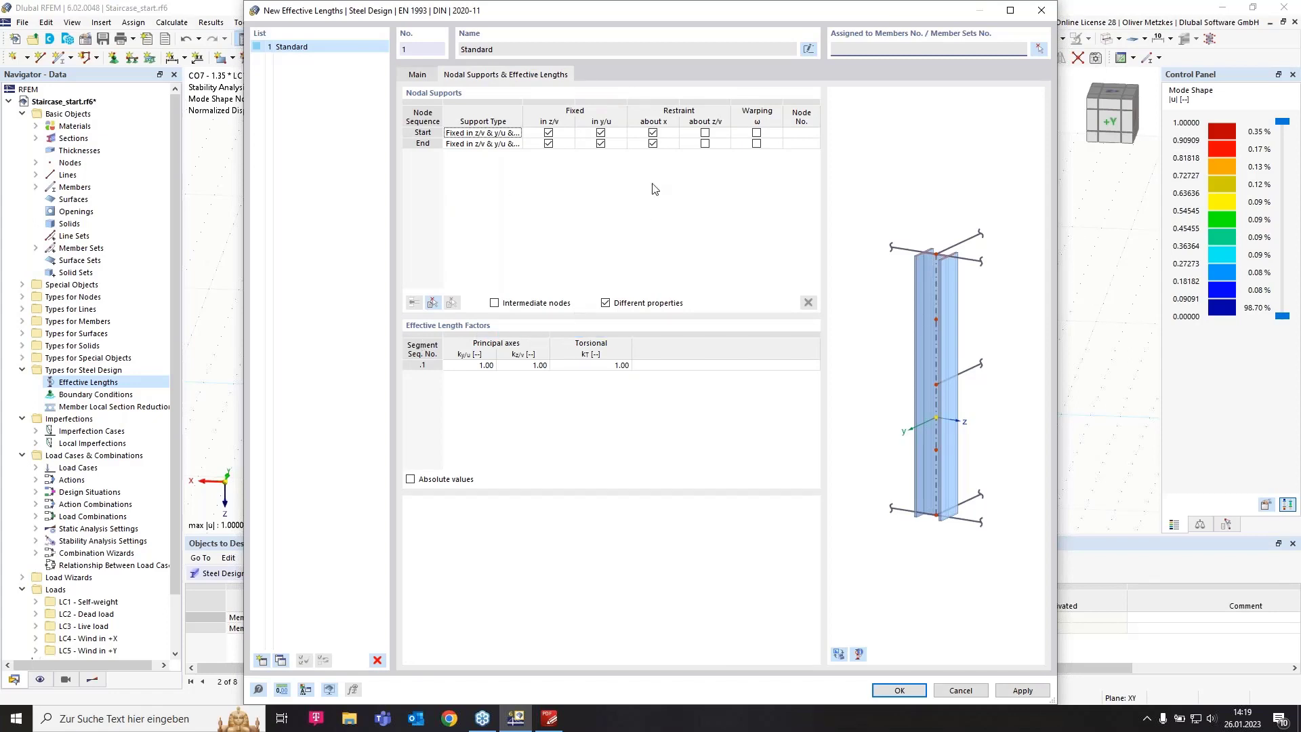
- Assign the new effective lengths to all inclined stair beams in the model and accept the definition
{"action": "left_click", "coordinate": [1039, 52]}
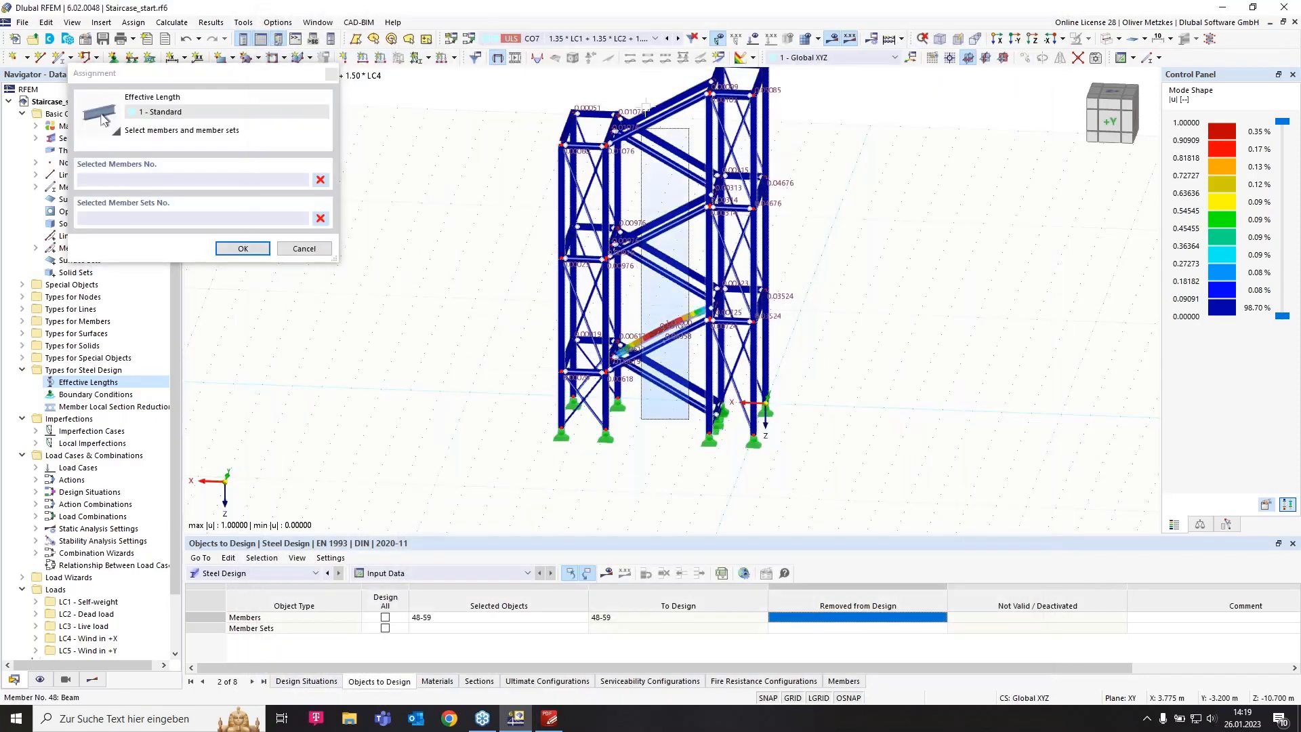
{"action": "left_click_drag", "start_coordinate": [641, 418], "coordinate": [646, 418]}
{"action": "left_click", "coordinate": [252, 253]}
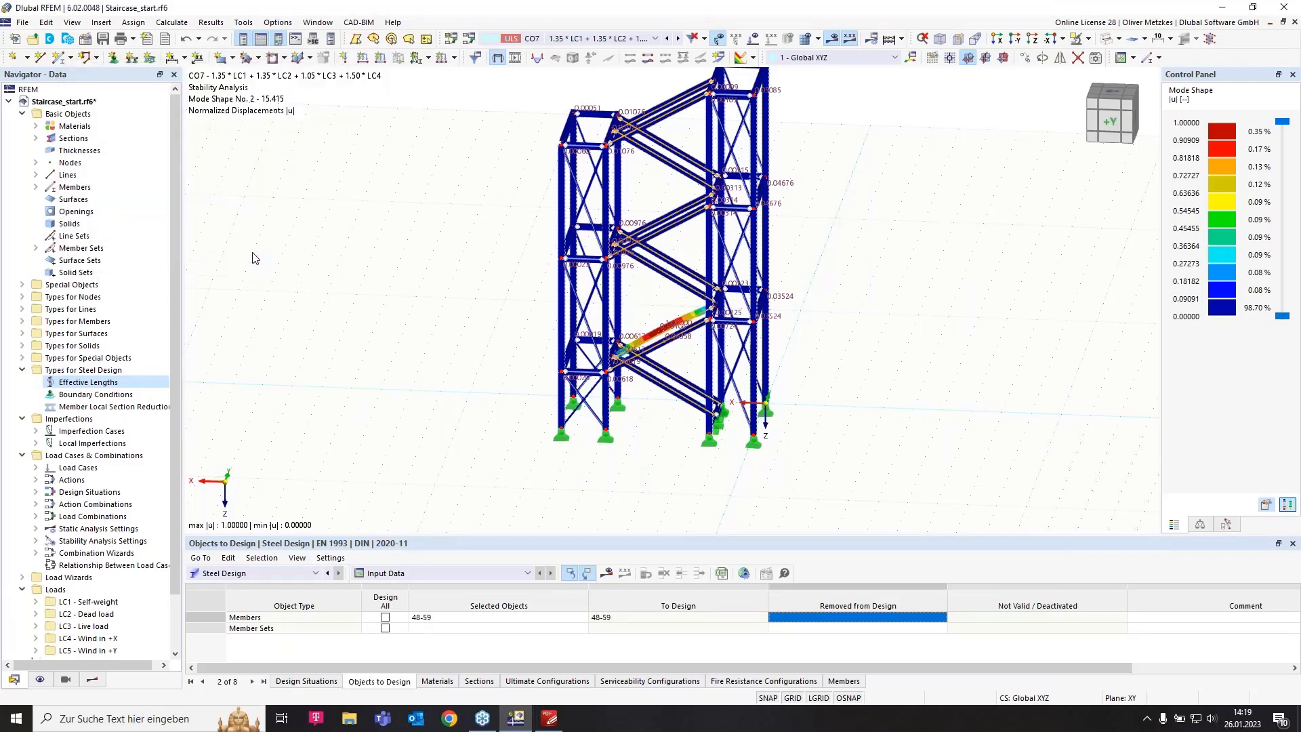
{"action": "left_click", "coordinate": [901, 689]}
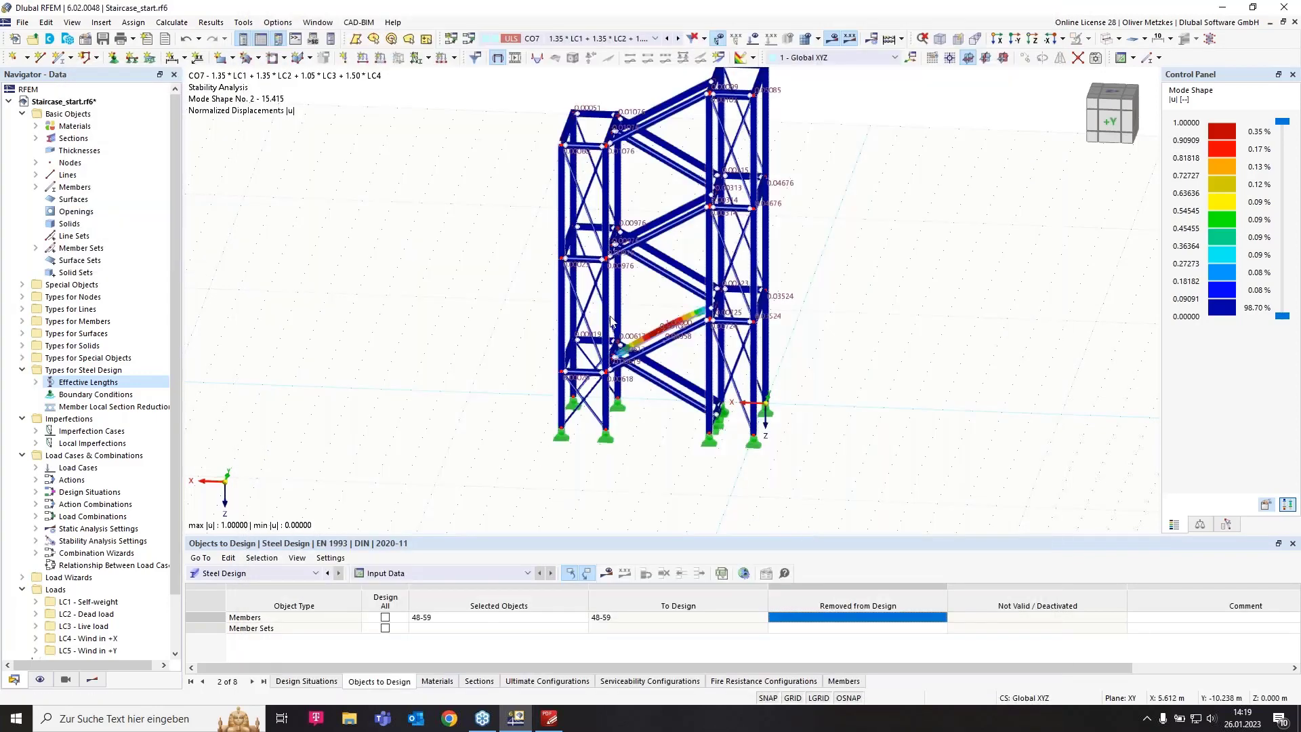
- Set design situation DS1 to combination wizard 2 with second-order analysis SA2, review the regenerated action and load combinations, and accept the changes
{"action": "left_click", "coordinate": [470, 38]}
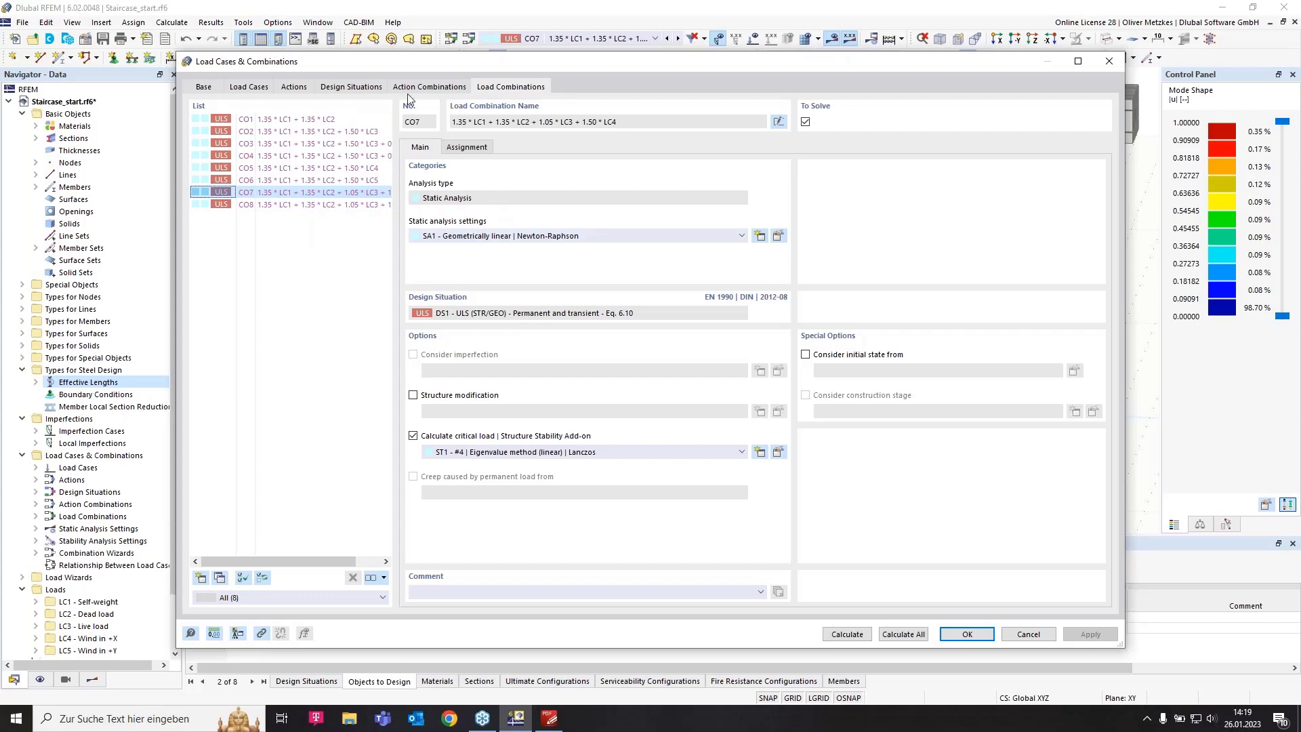
{"action": "left_click", "coordinate": [366, 87]}
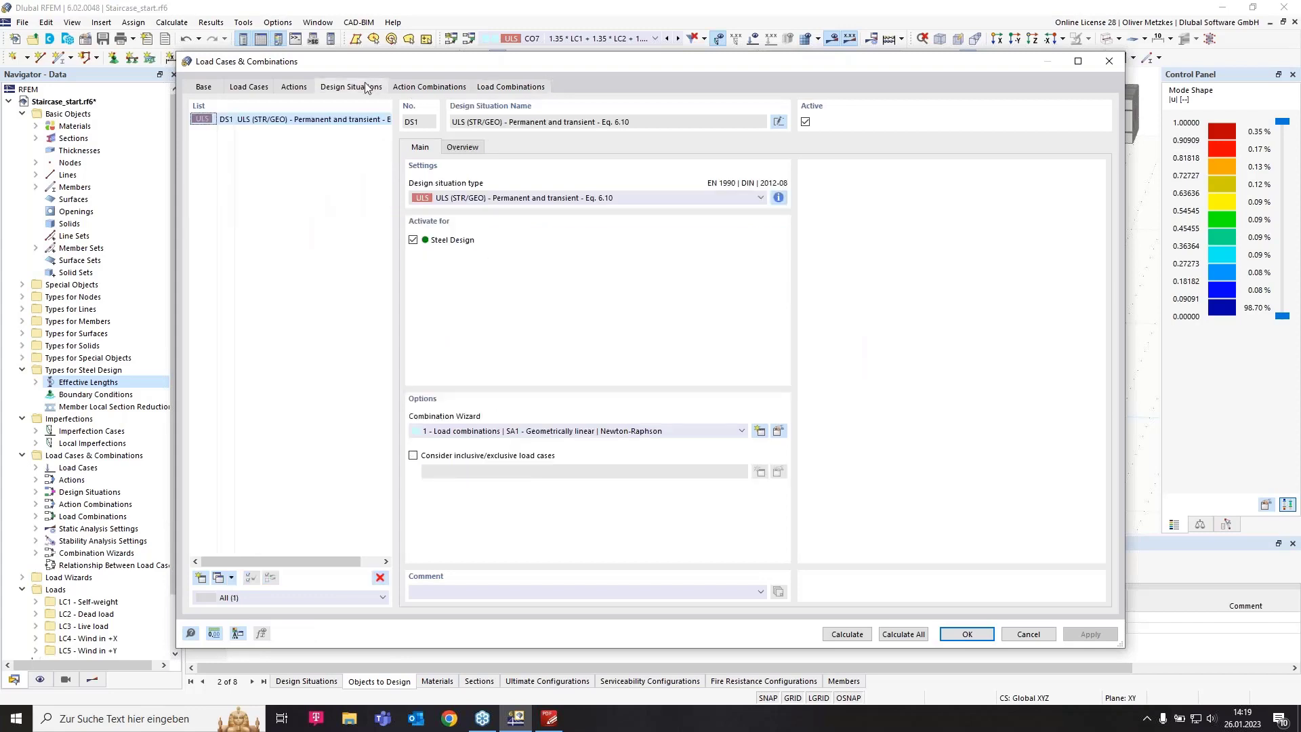
{"action": "left_click", "coordinate": [509, 433]}
{"action": "left_click", "coordinate": [482, 465]}
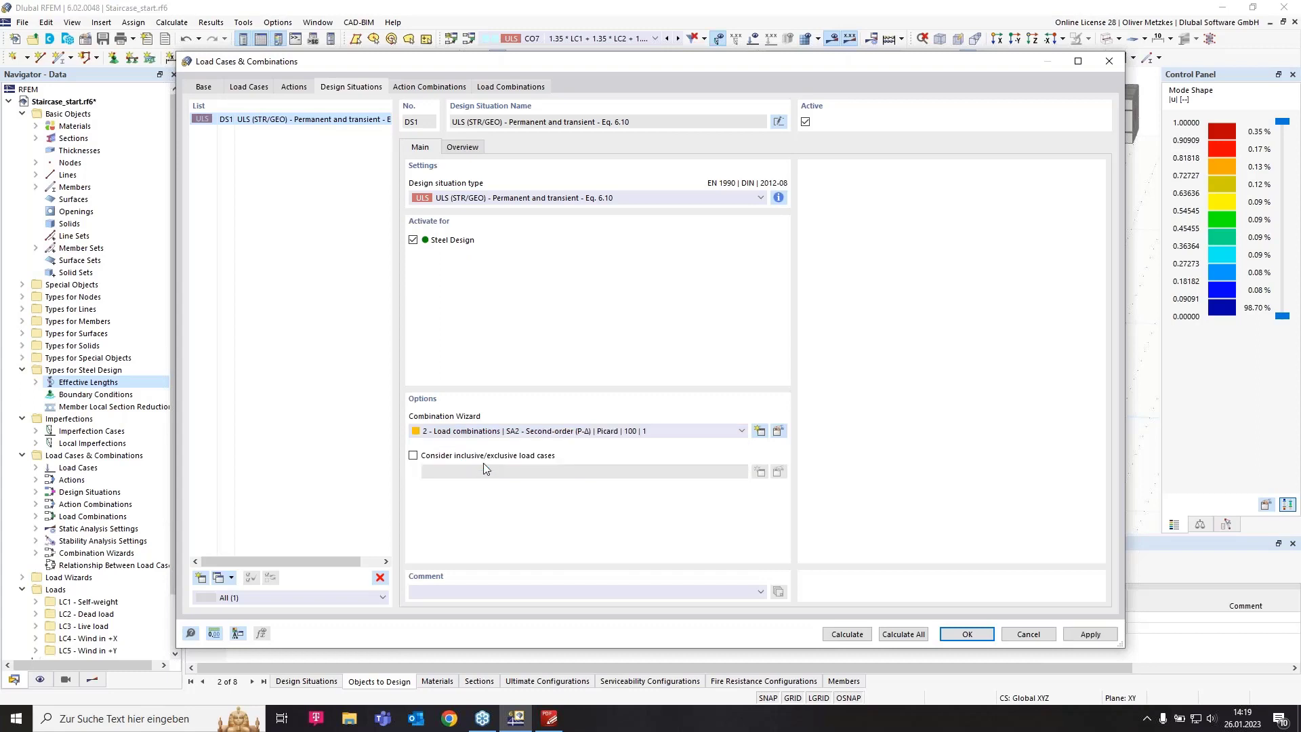
{"action": "left_click", "coordinate": [430, 87]}
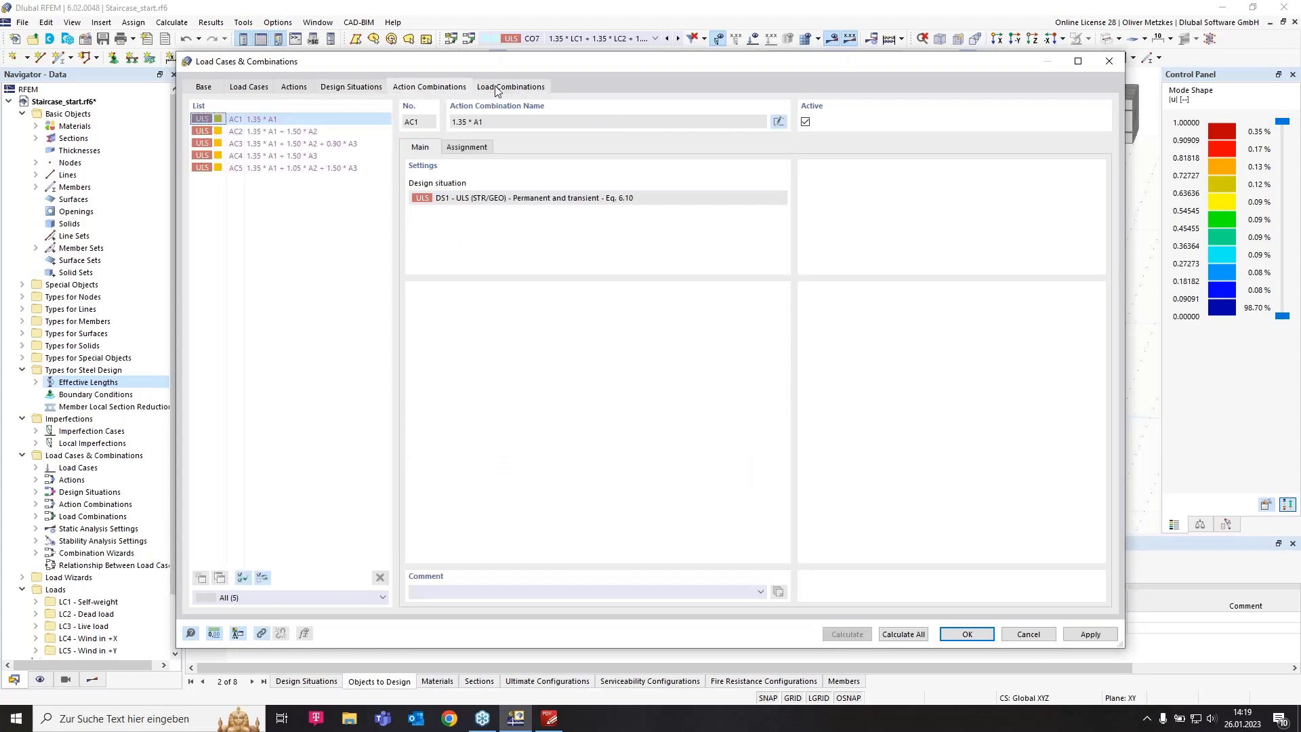
{"action": "left_click", "coordinate": [497, 88]}
{"action": "left_click", "coordinate": [969, 636]}
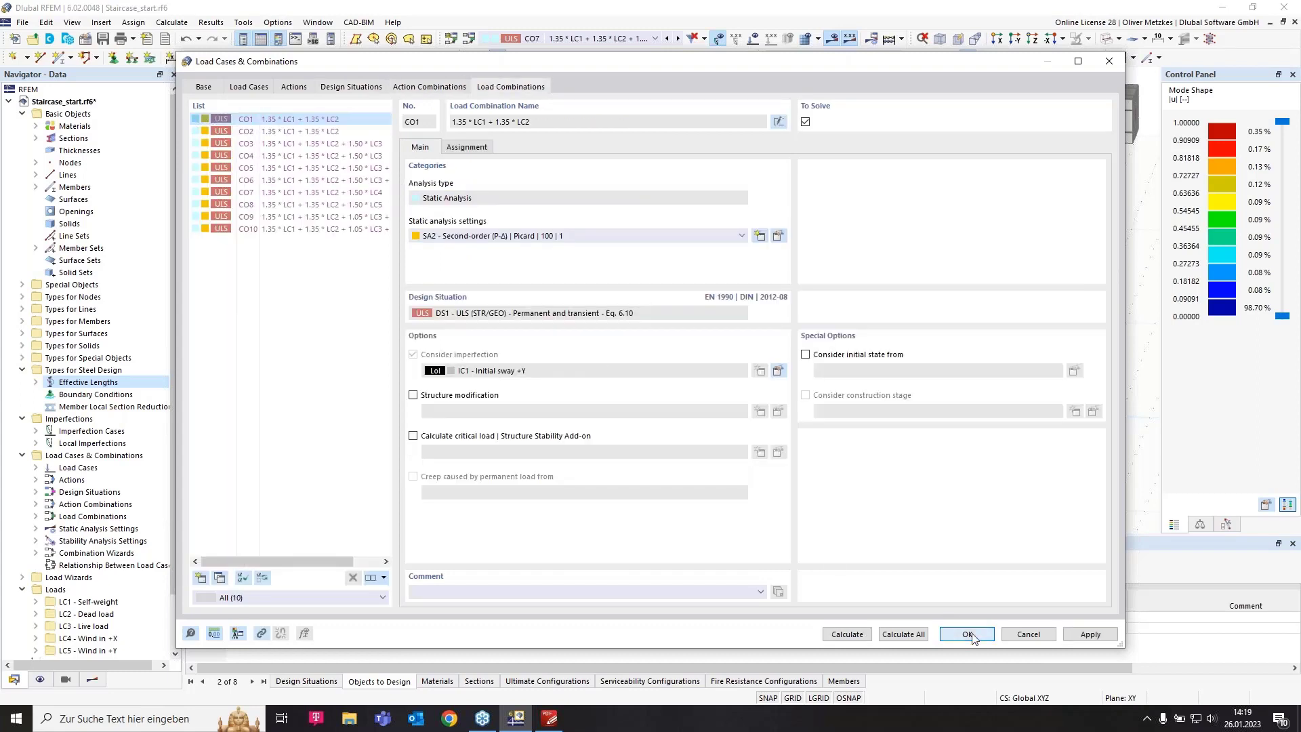
{"action": "left_click", "coordinate": [721, 420]}
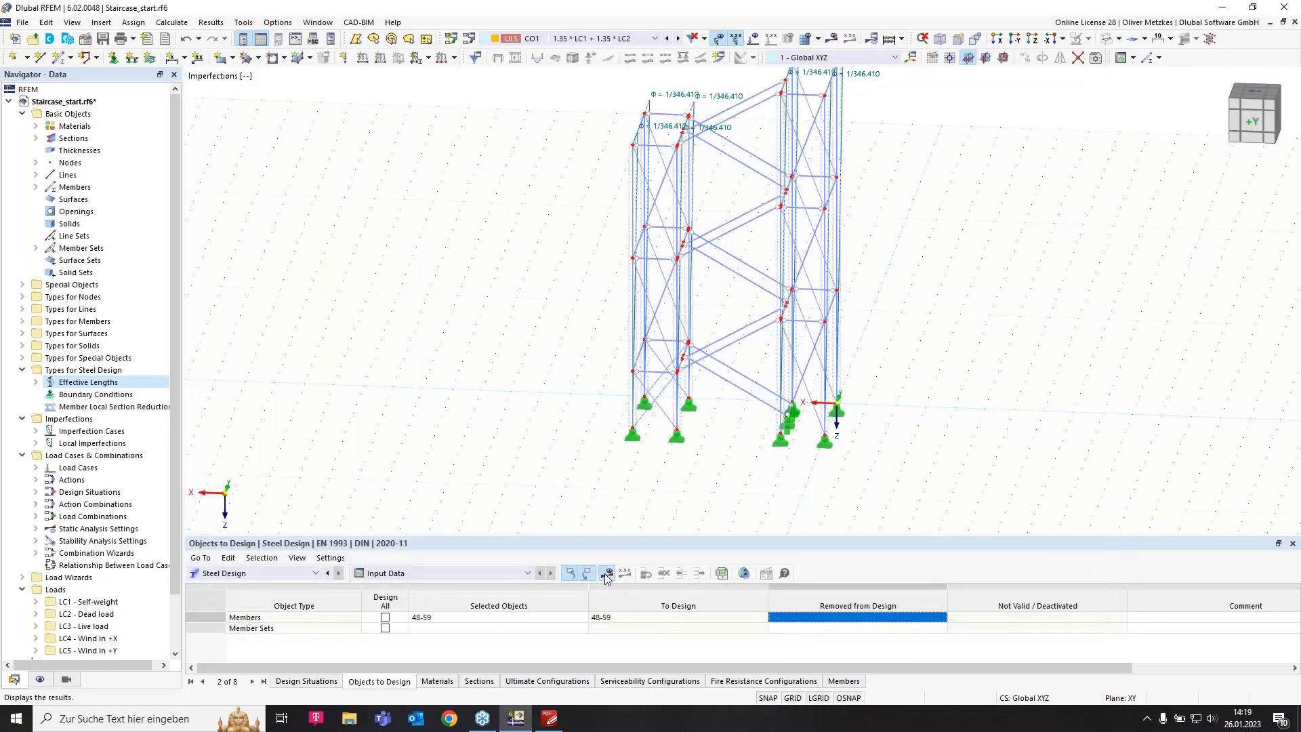
- Calculate the Steel Design results and examine the error reported for the stair beams, members 48-59
{"action": "left_click", "coordinate": [607, 573]}
{"action": "left_click", "coordinate": [705, 415]}
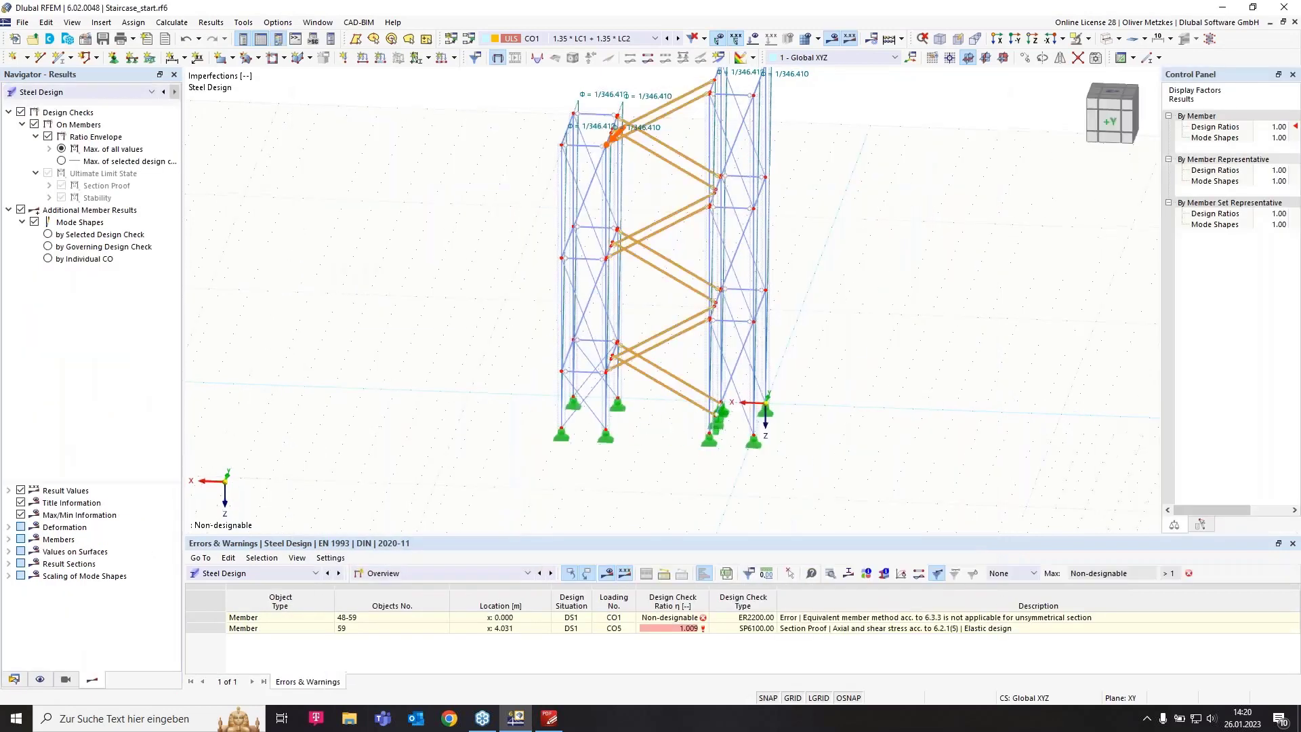
{"action": "middle_click_drag", "start_coordinate": [904, 344], "coordinate": [832, 360]}
{"action": "left_click", "coordinate": [807, 617]}
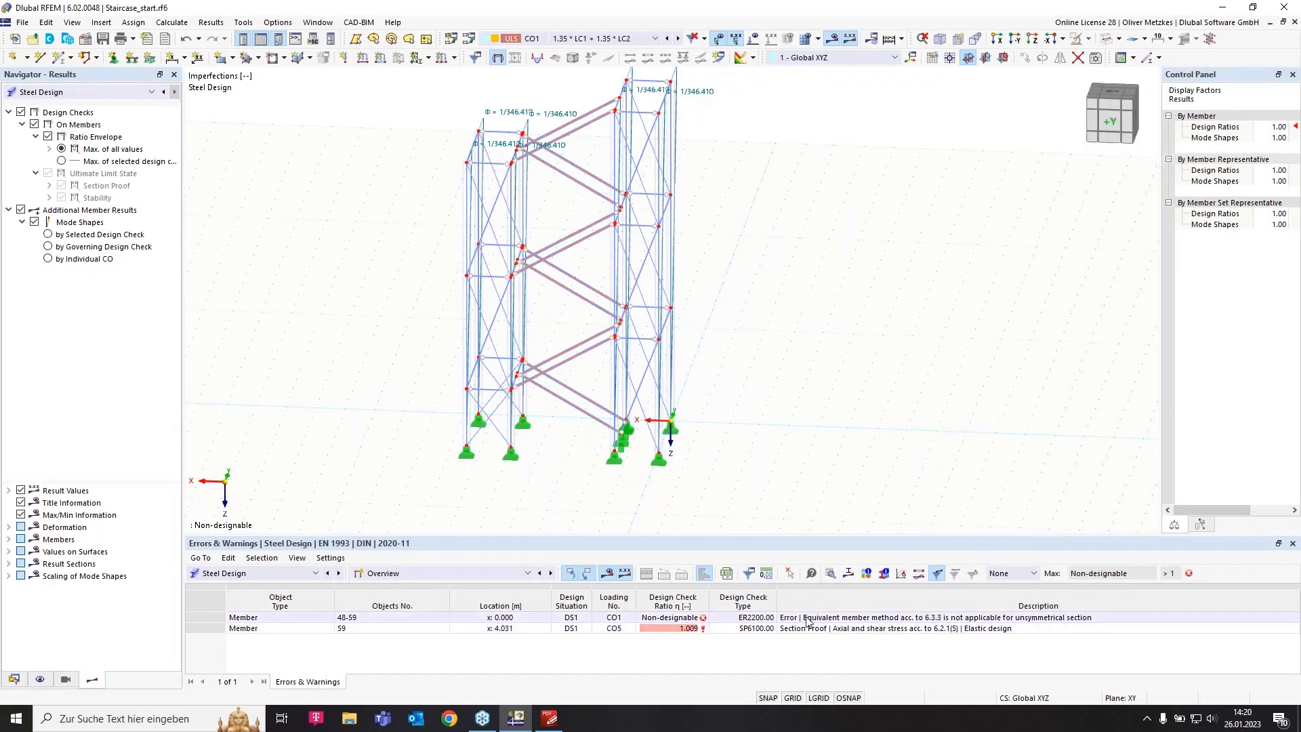
{"action": "left_click", "coordinate": [807, 618]}
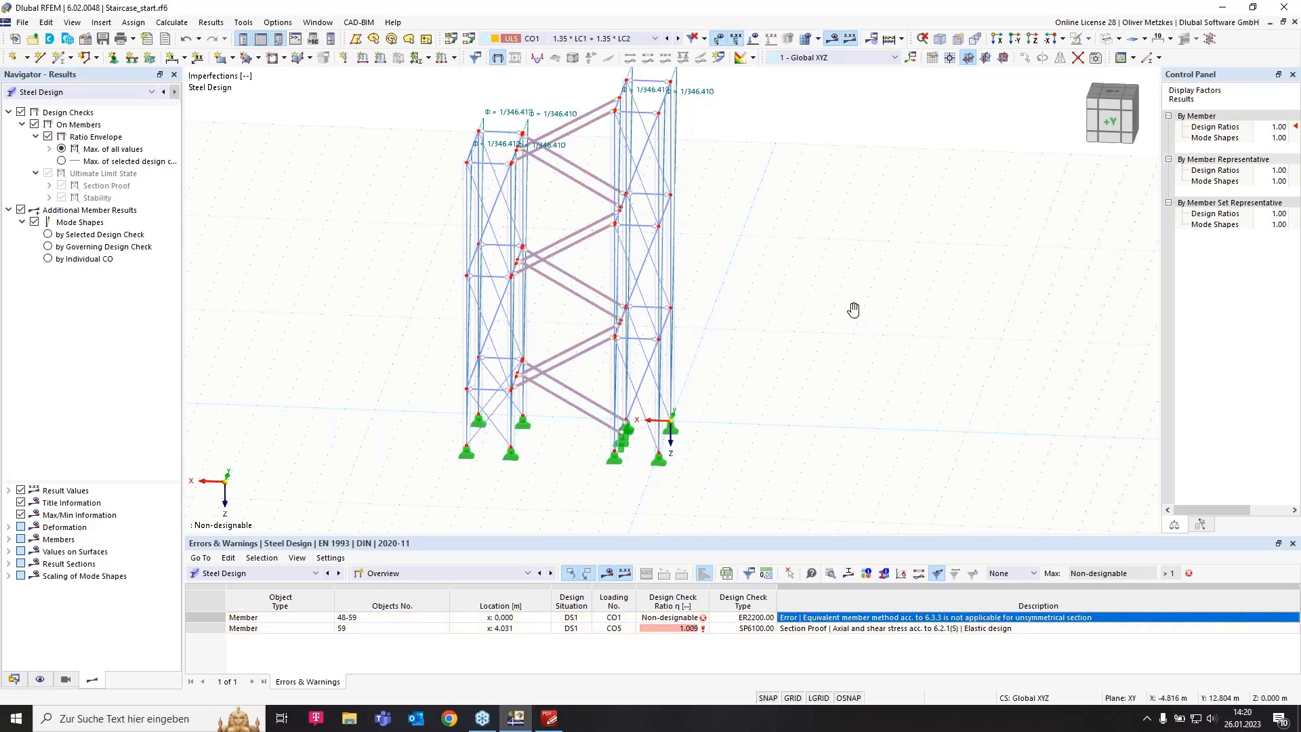
{"action": "middle_click_drag", "start_coordinate": [851, 311], "coordinate": [753, 354]}
- Show the results of design situation DS1 and isolate a single stair beam of the lowest storey, member 50
{"action": "left_click", "coordinate": [619, 41]}
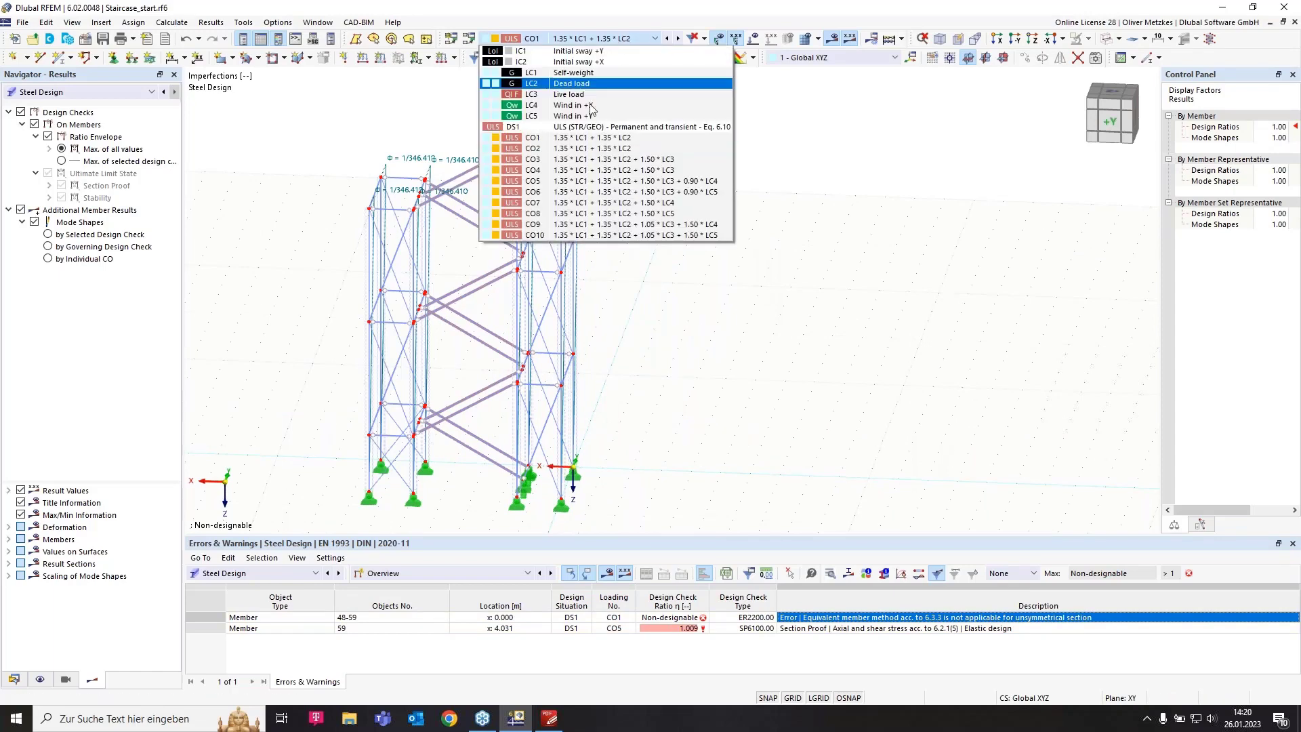
{"action": "left_click", "coordinate": [589, 129]}
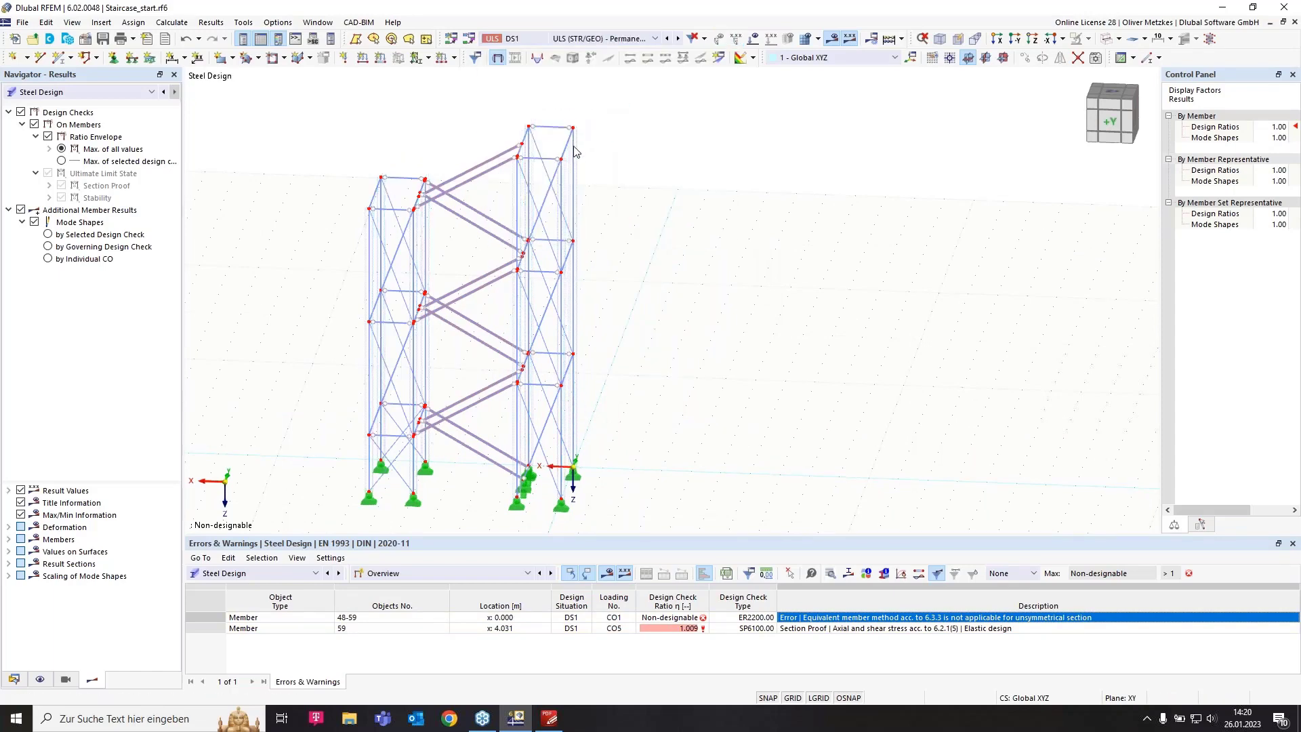
{"action": "left_click", "coordinate": [479, 407]}
{"action": "left_click", "coordinate": [1076, 43]}
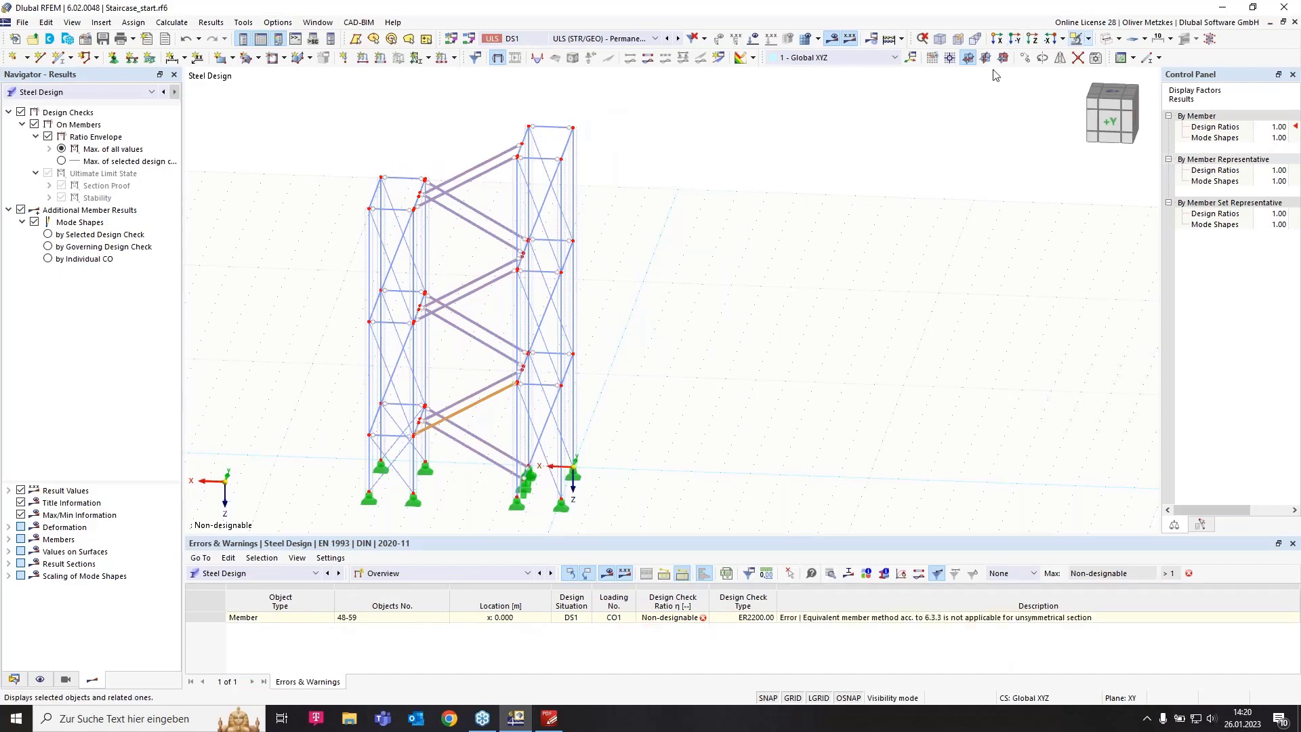
- Examine the static analysis internal forces N, My/Mu and Mz/Mv of the isolated stair beam
{"action": "left_click", "coordinate": [66, 92]}
{"action": "left_click", "coordinate": [63, 106]}
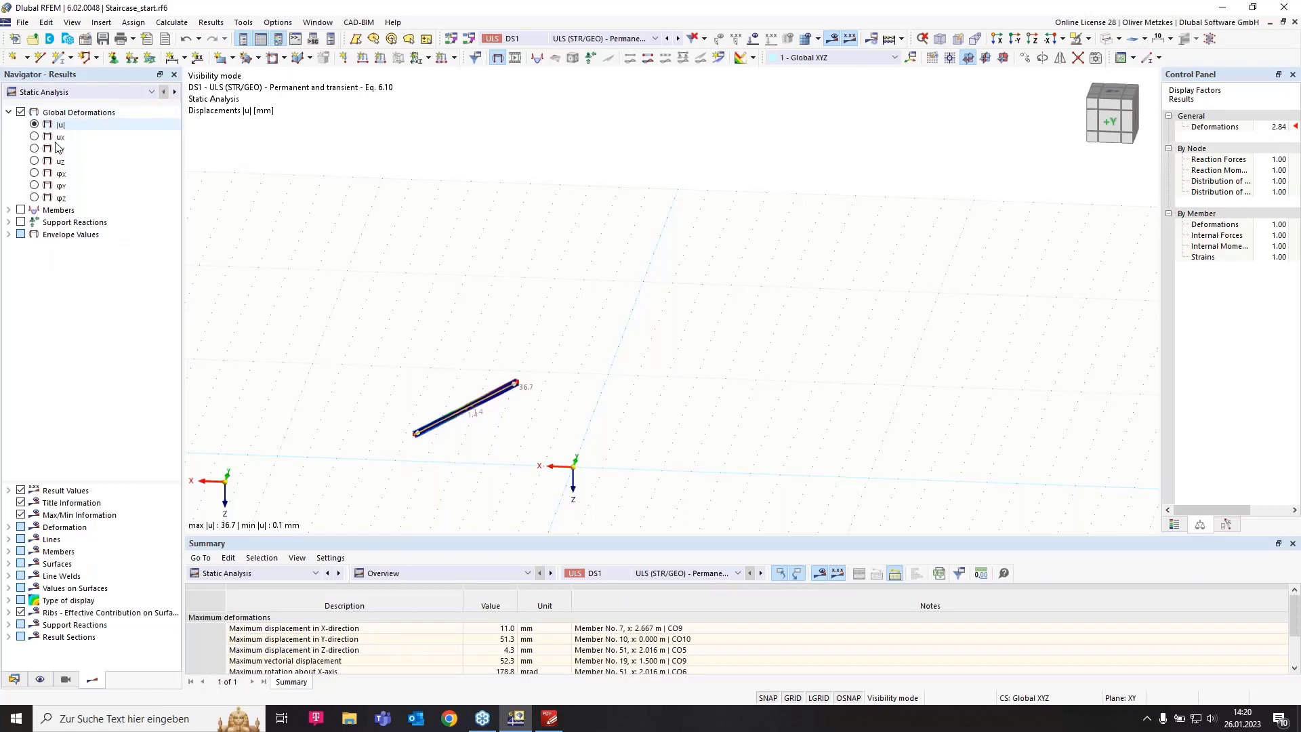
{"action": "left_click", "coordinate": [8, 210]}
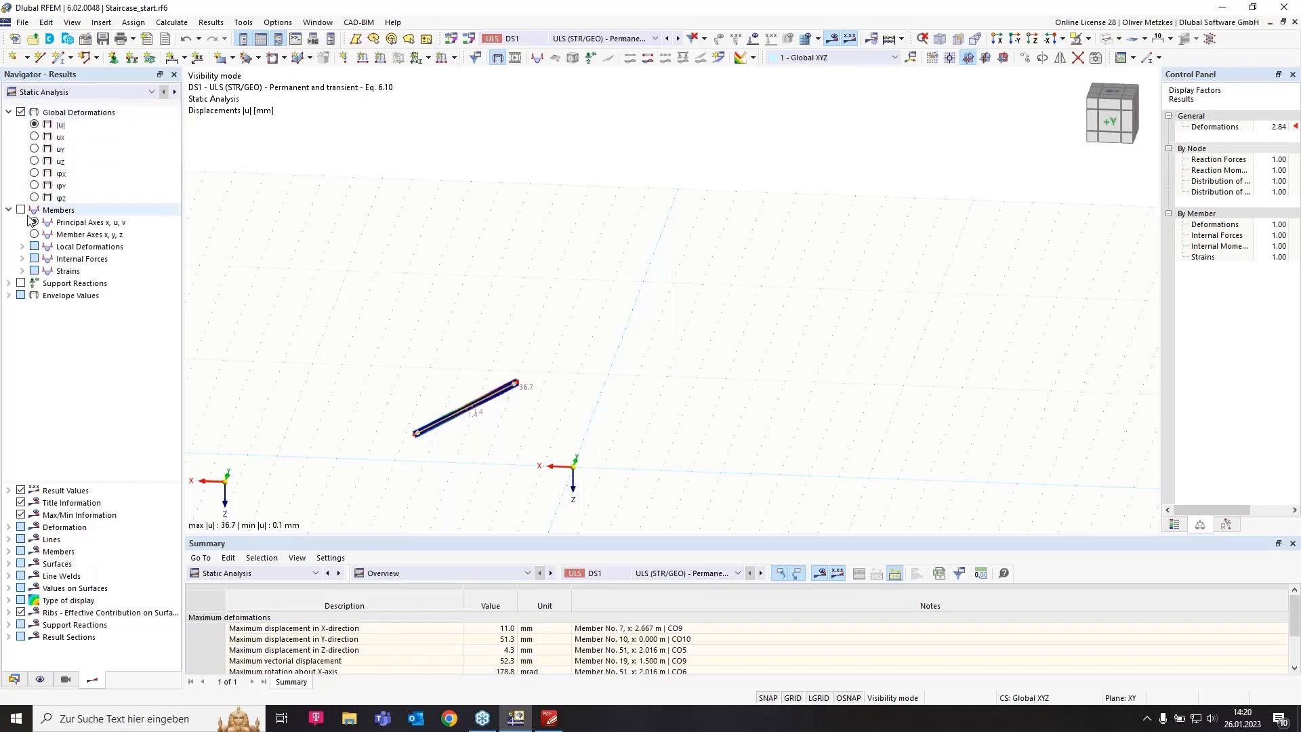
{"action": "left_click", "coordinate": [24, 259]}
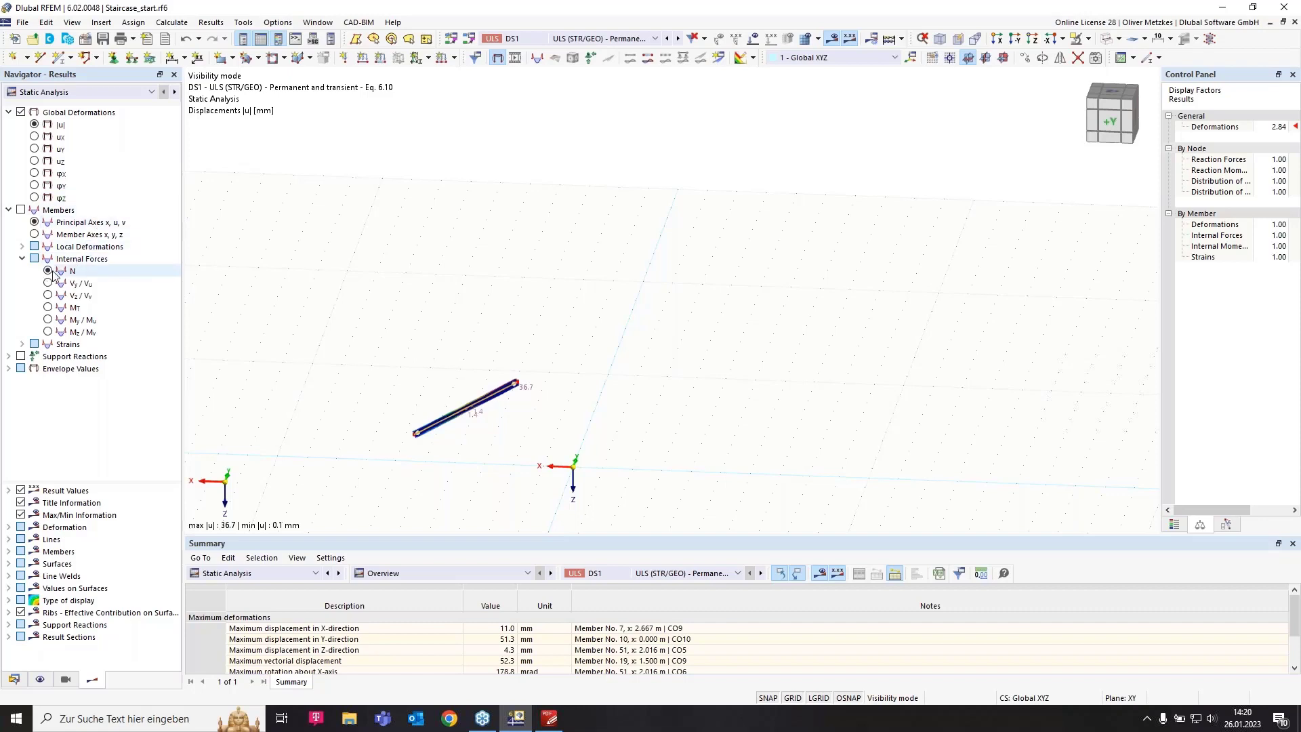
{"action": "left_click", "coordinate": [73, 271]}
{"action": "scroll", "coordinate": [437, 460], "scroll_direction": "up", "scroll_amount": 2}
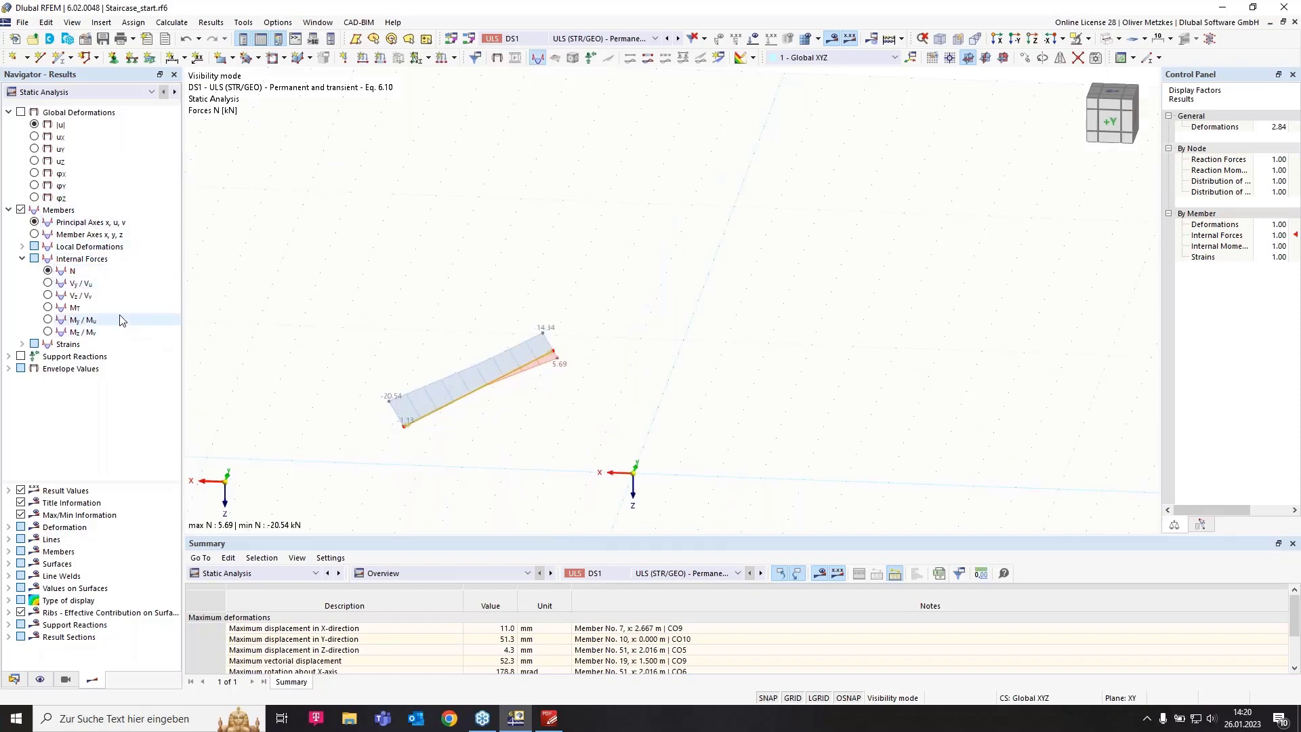
{"action": "left_click", "coordinate": [48, 321]}
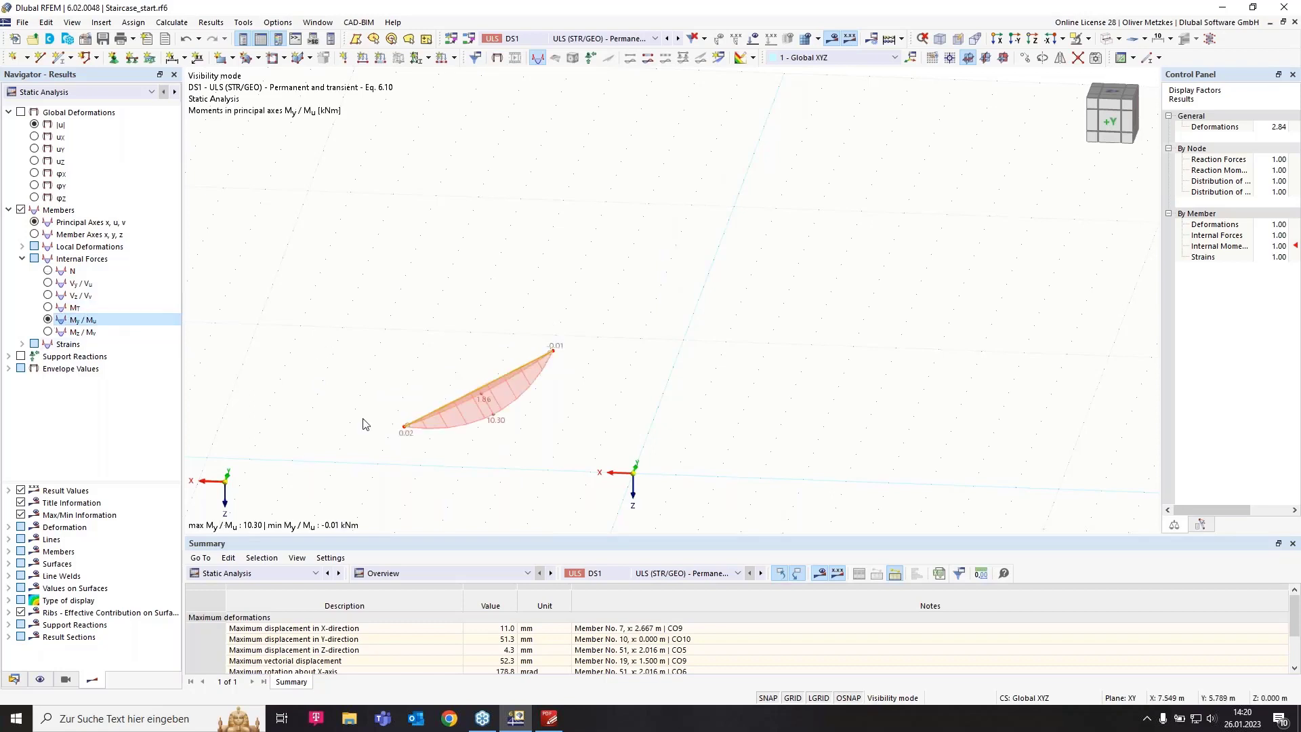
{"action": "left_click", "coordinate": [48, 332]}
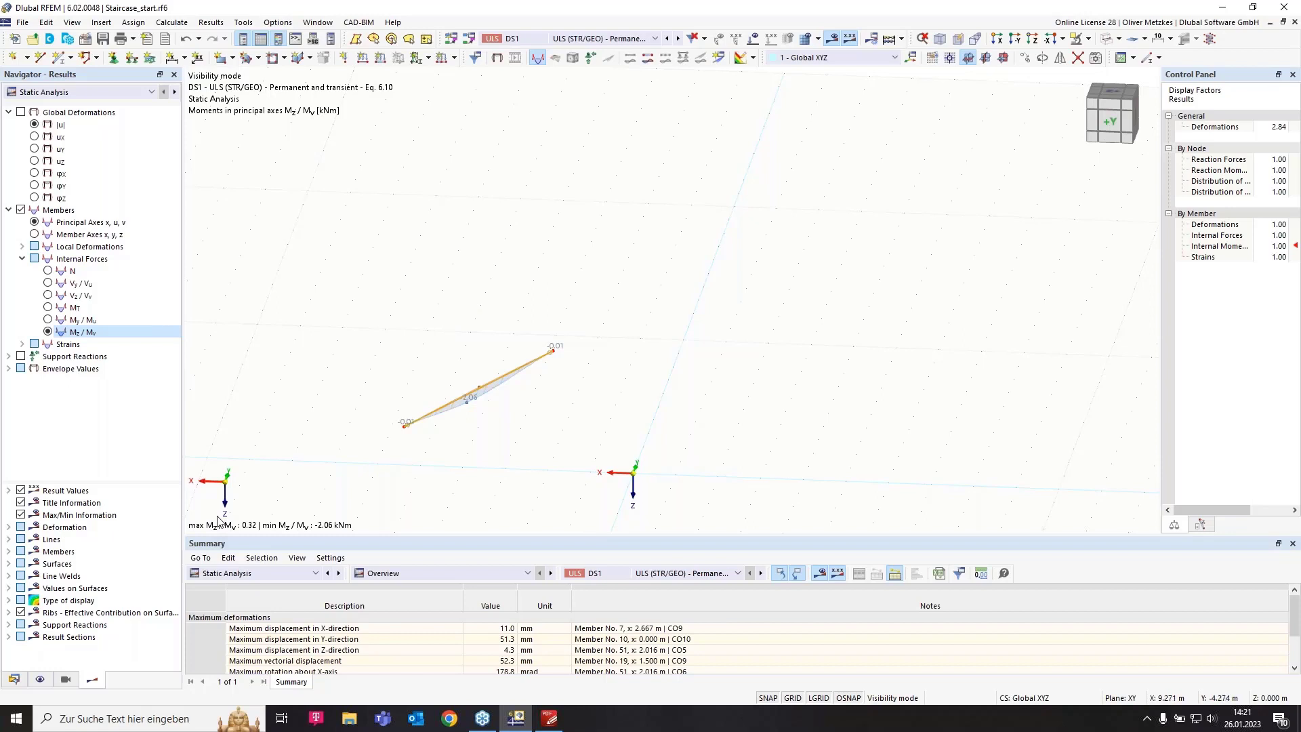
- Create new Steel Design boundary conditions and check the support types at the start and end nodes
{"action": "left_click", "coordinate": [14, 679]}
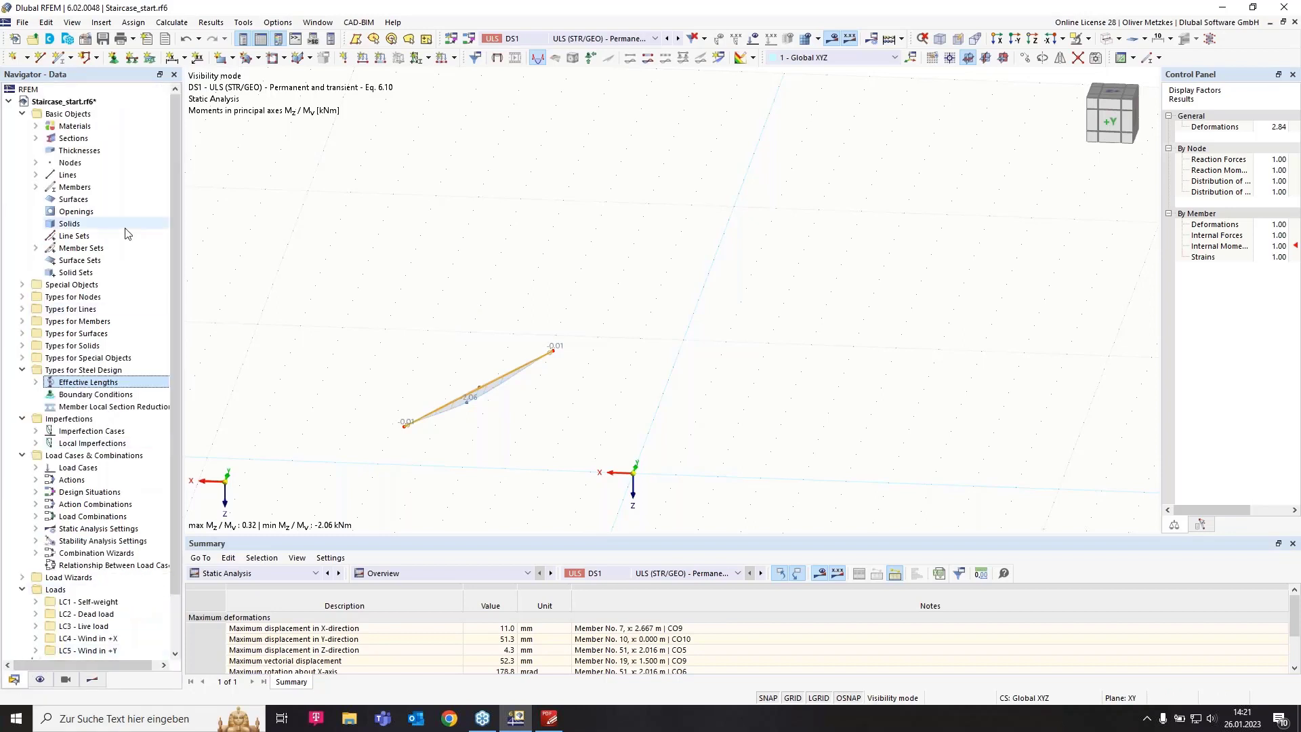
{"action": "left_click", "coordinate": [107, 396]}
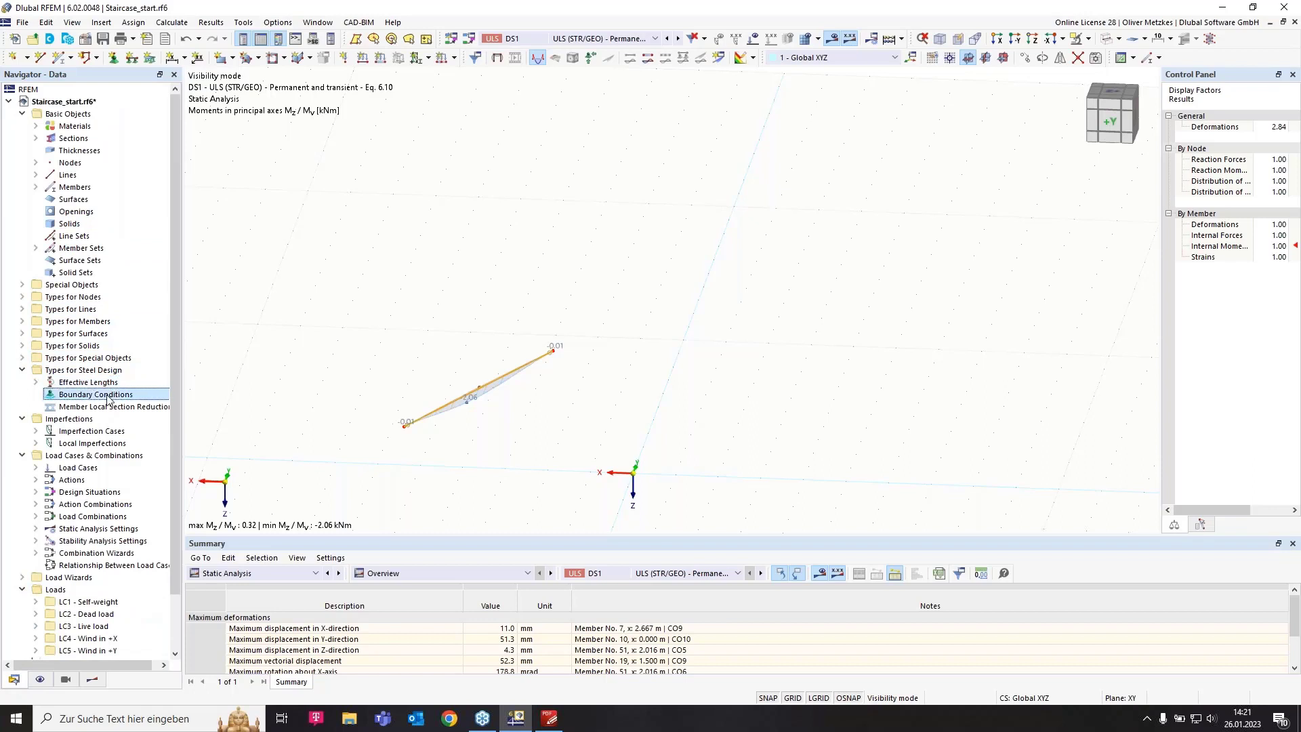
{"action": "right_click", "coordinate": [109, 399]}
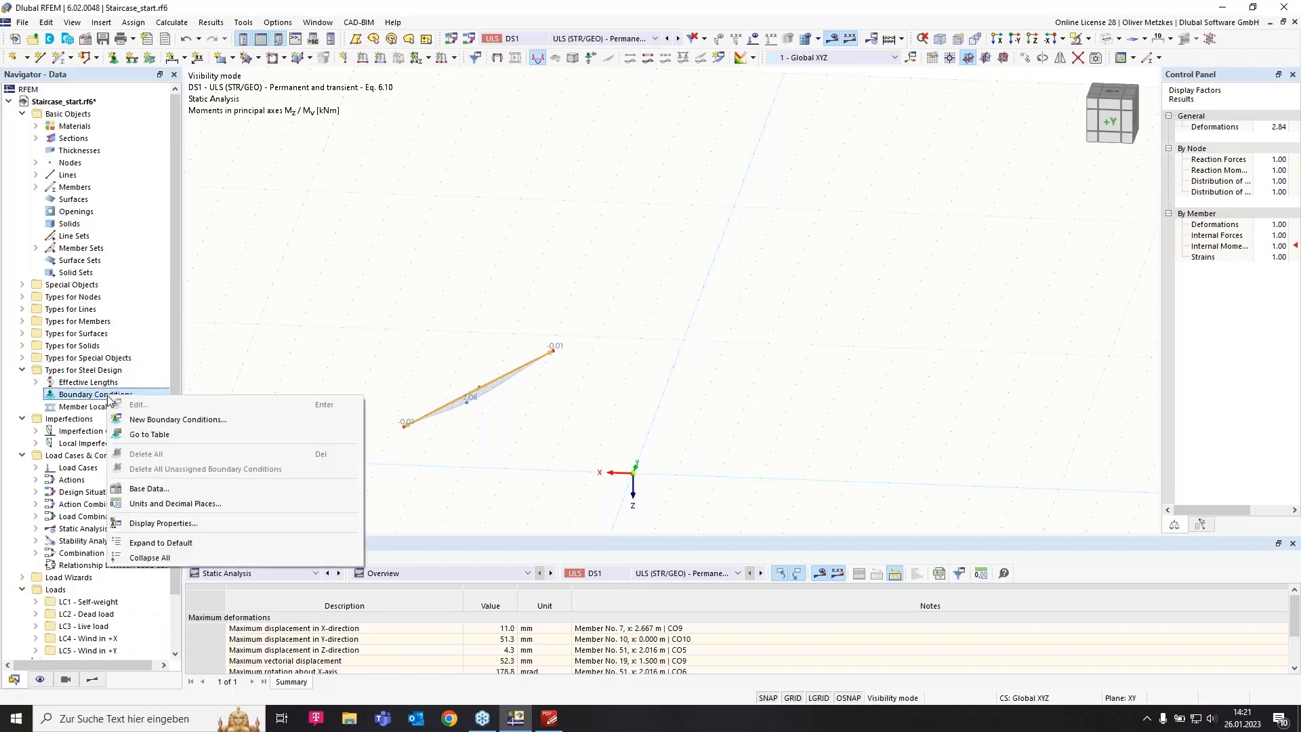
{"action": "left_click", "coordinate": [149, 419]}
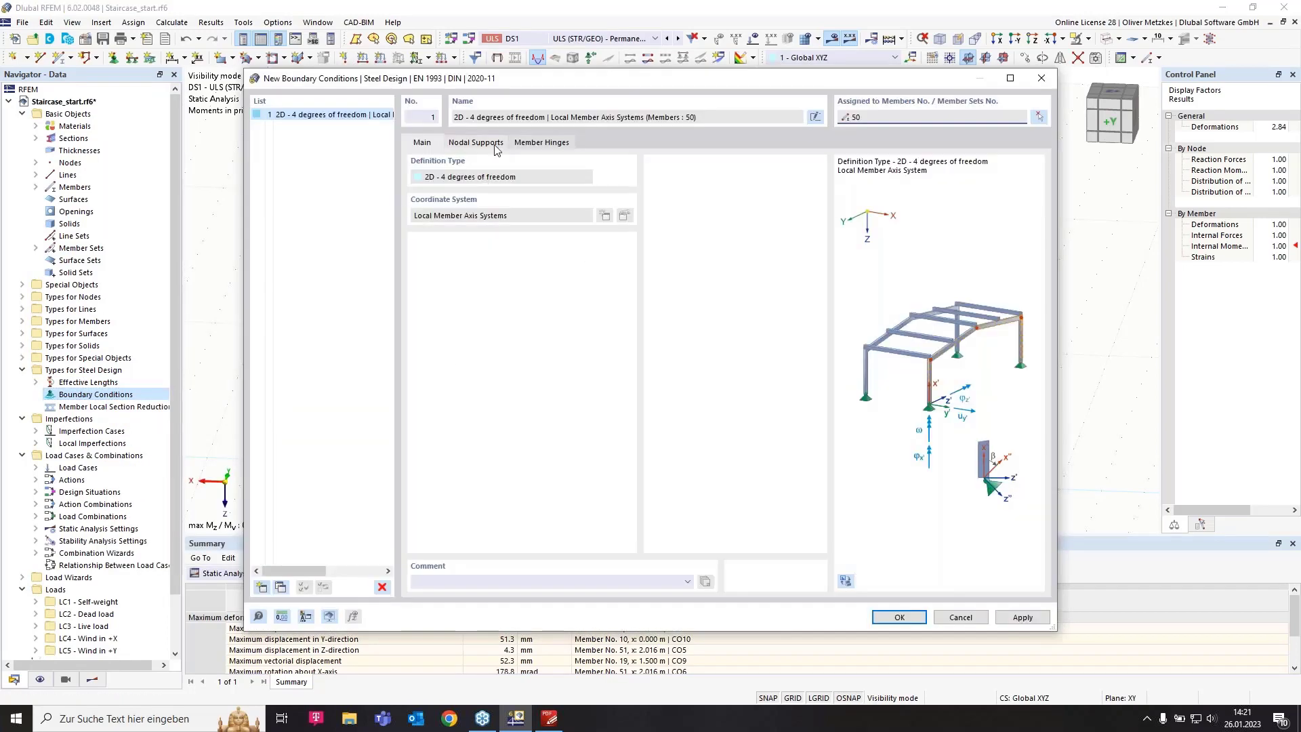
{"action": "left_click", "coordinate": [476, 143]}
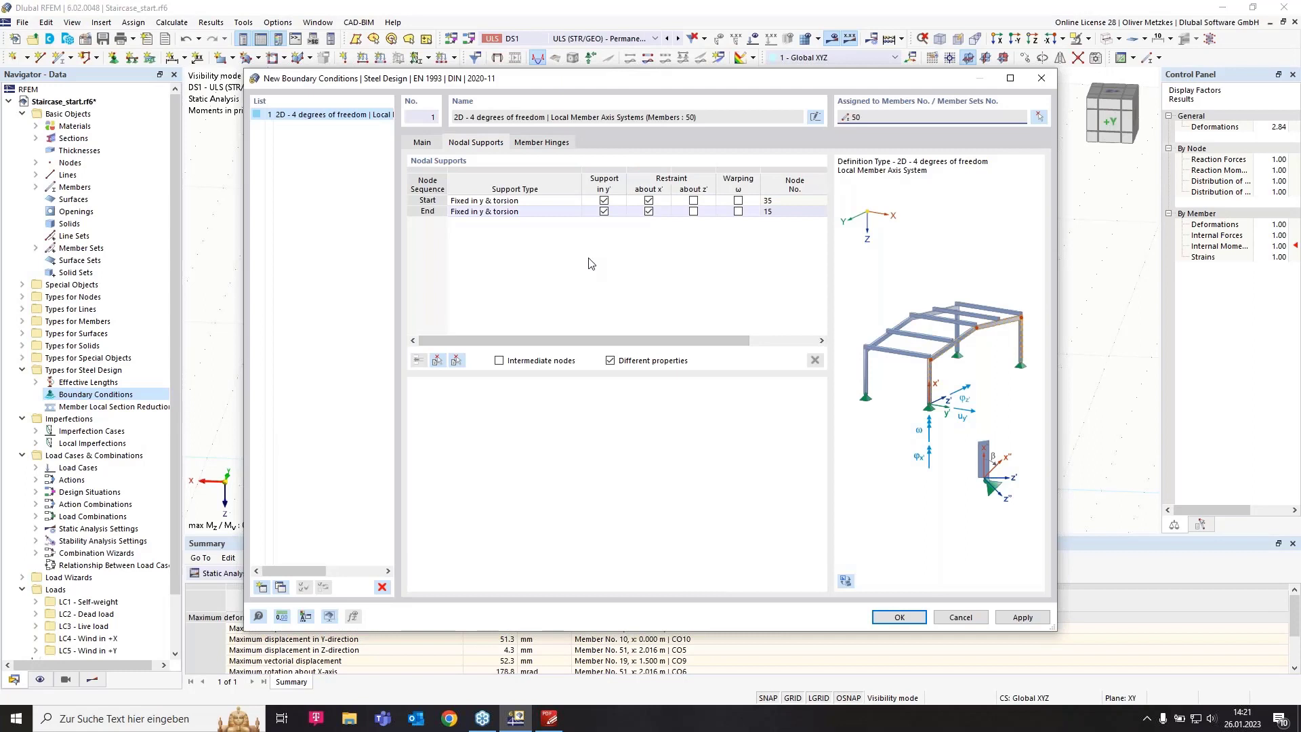
- Show the entire model again and assign the boundary conditions to all inclined stair beams, members 48-59
{"action": "left_click", "coordinate": [1039, 117]}
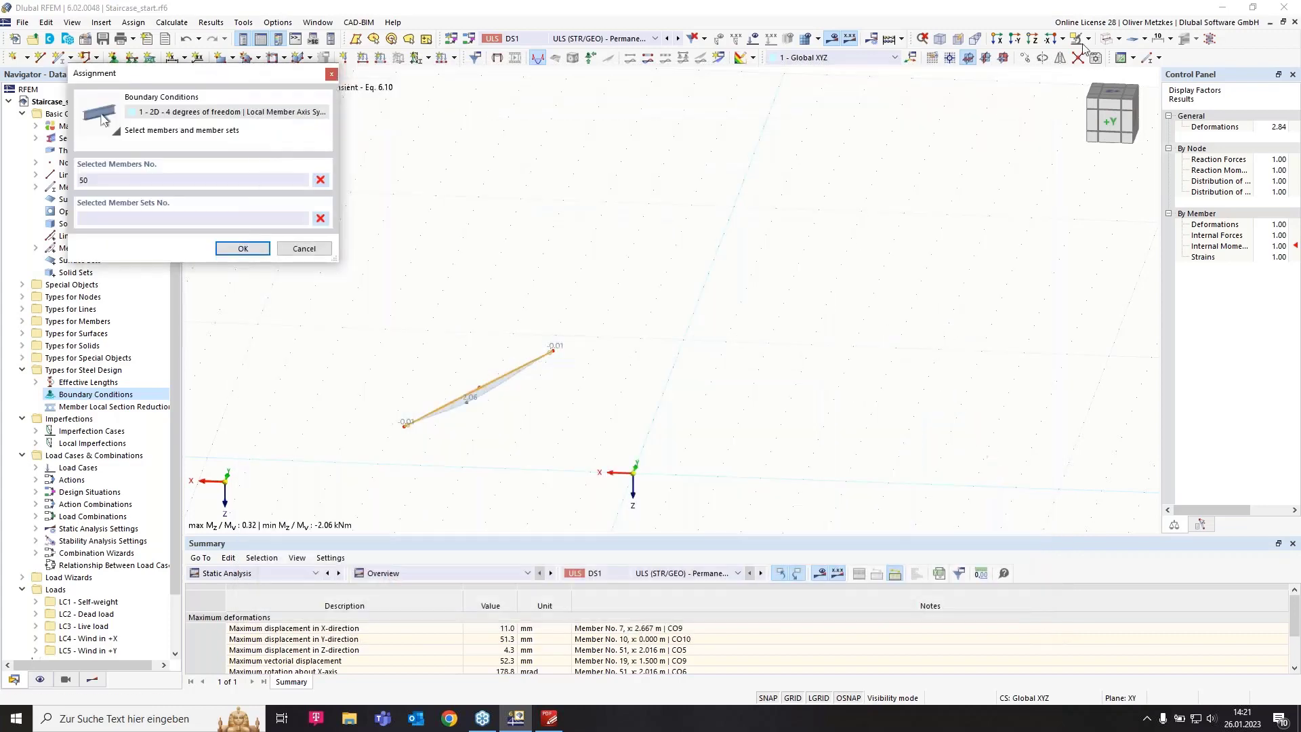
{"action": "left_click", "coordinate": [1086, 39]}
{"action": "left_click", "coordinate": [1125, 129]}
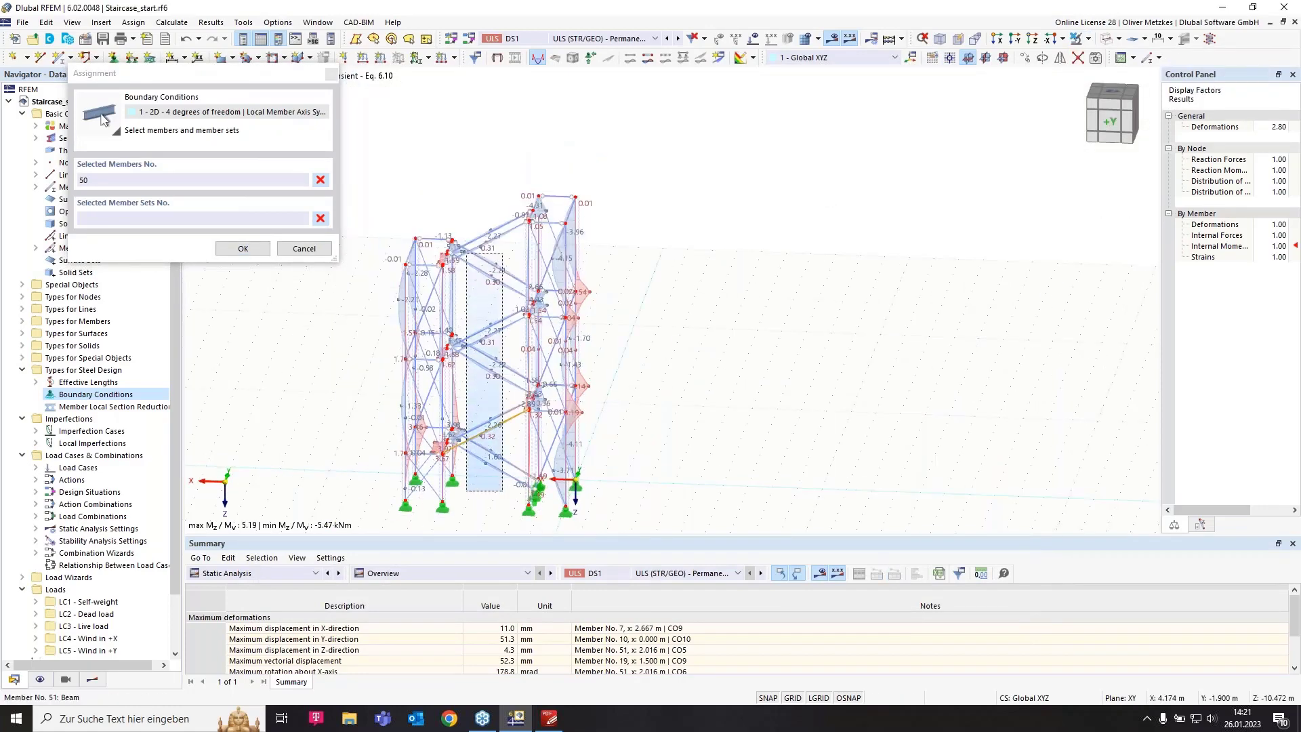
{"action": "left_click", "coordinate": [243, 248]}
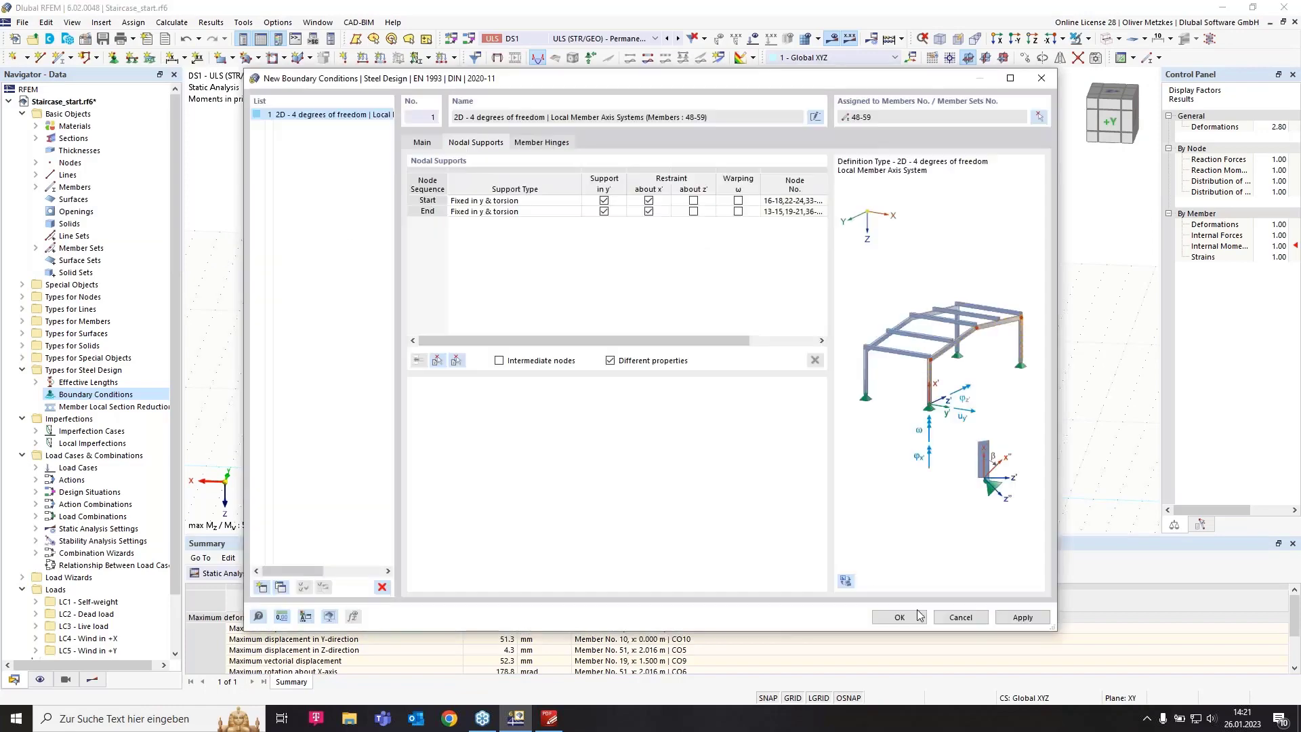
- Save the new boundary conditions and remove the effective lengths assignment from the twelve stair beams, members 48-59
{"action": "left_click", "coordinate": [899, 617]}
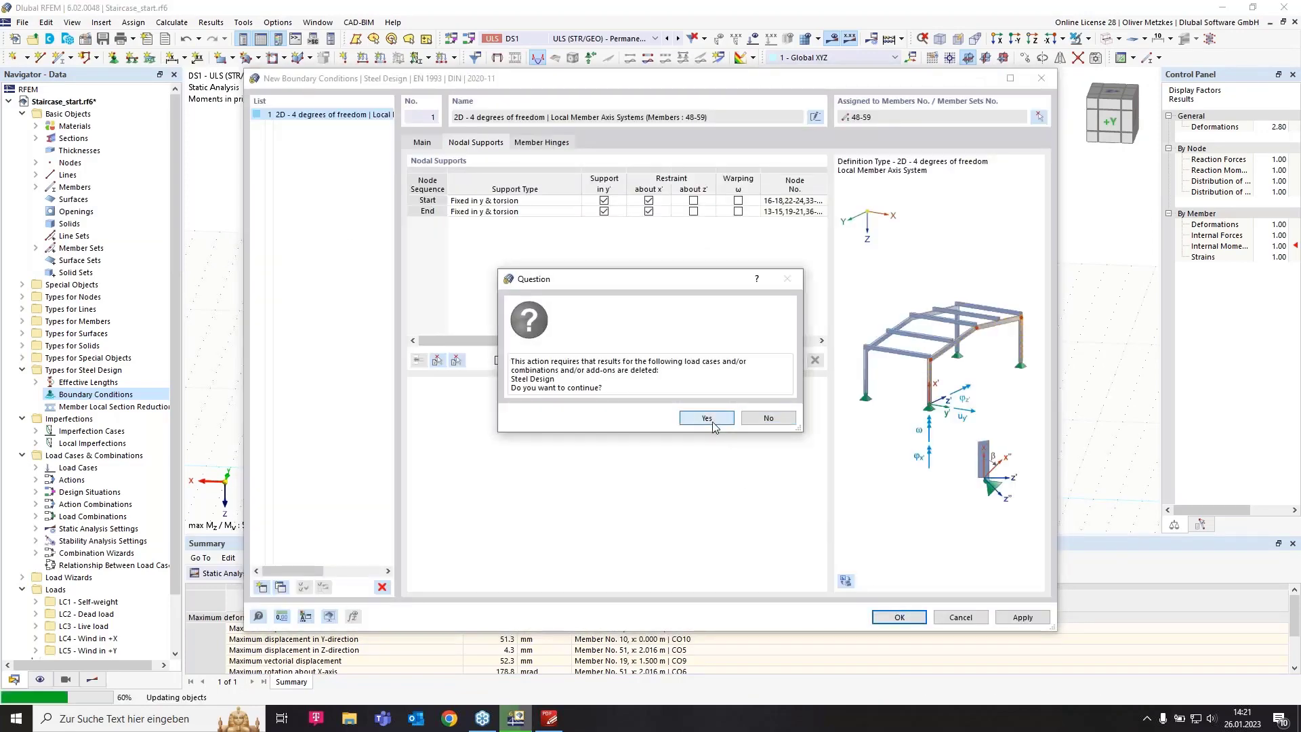
{"action": "left_click", "coordinate": [712, 423]}
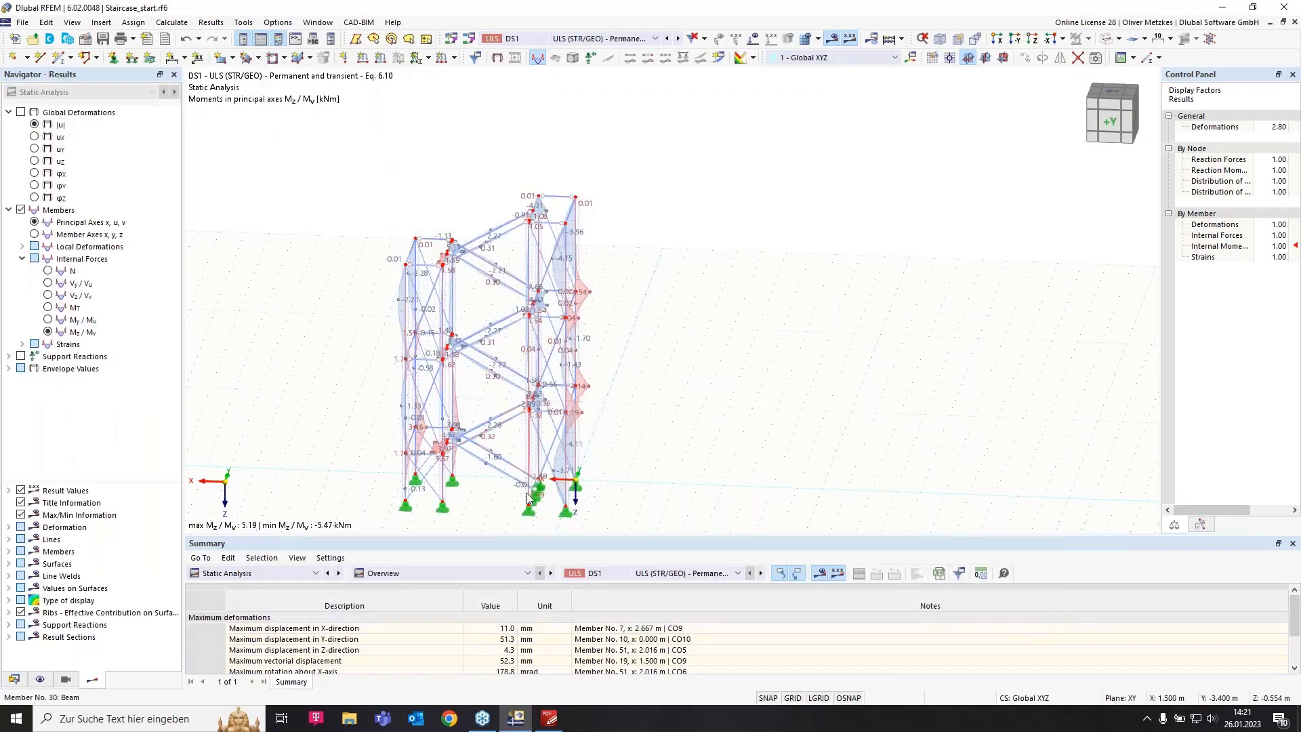
{"action": "left_click_drag", "start_coordinate": [500, 490], "coordinate": [477, 222]}
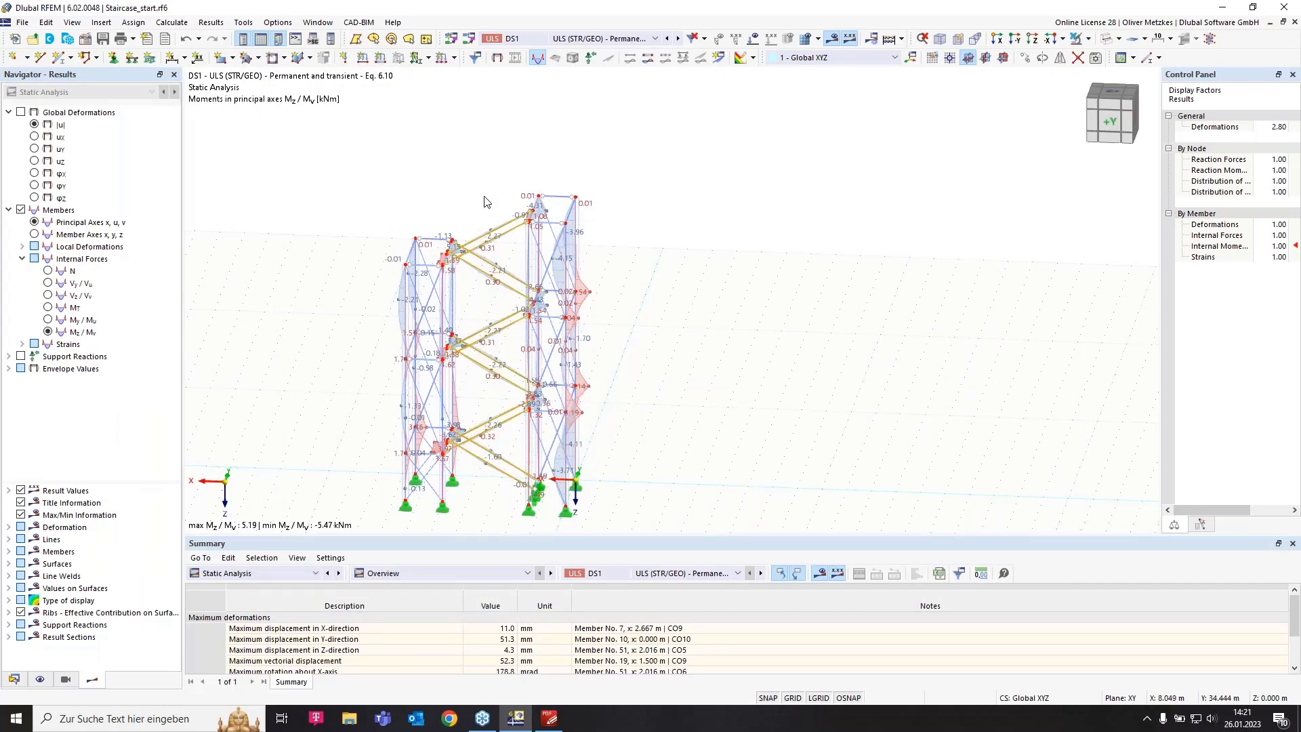
{"action": "right_click", "coordinate": [510, 237]}
{"action": "mouse_move", "coordinate": [583, 276]}
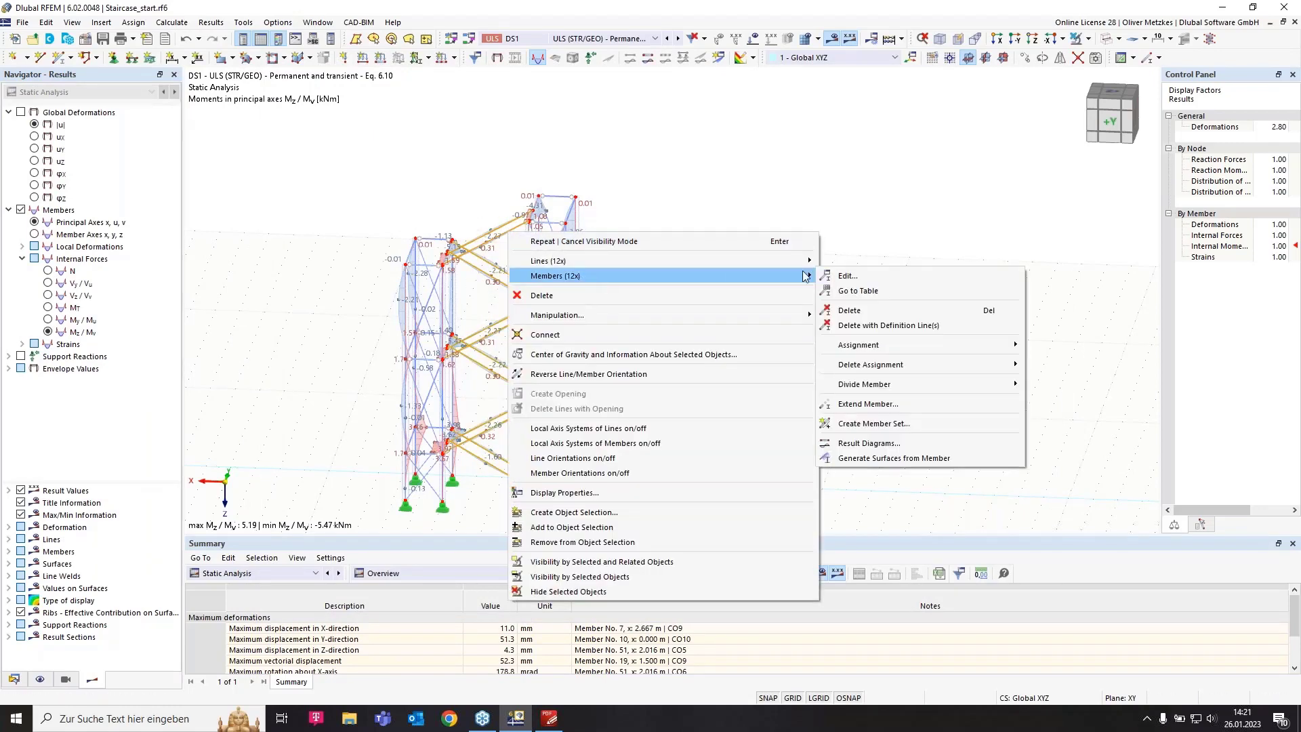
{"action": "left_click", "coordinate": [879, 275]}
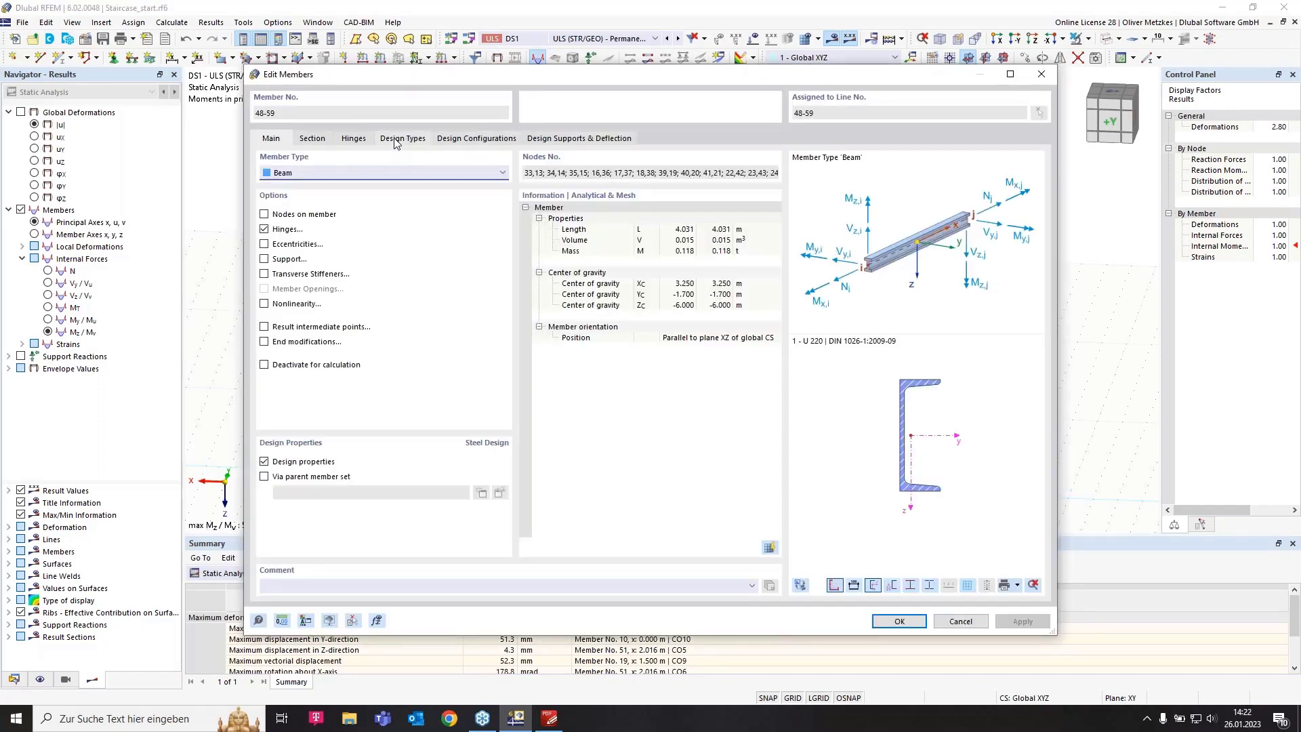
{"action": "left_click", "coordinate": [413, 140]}
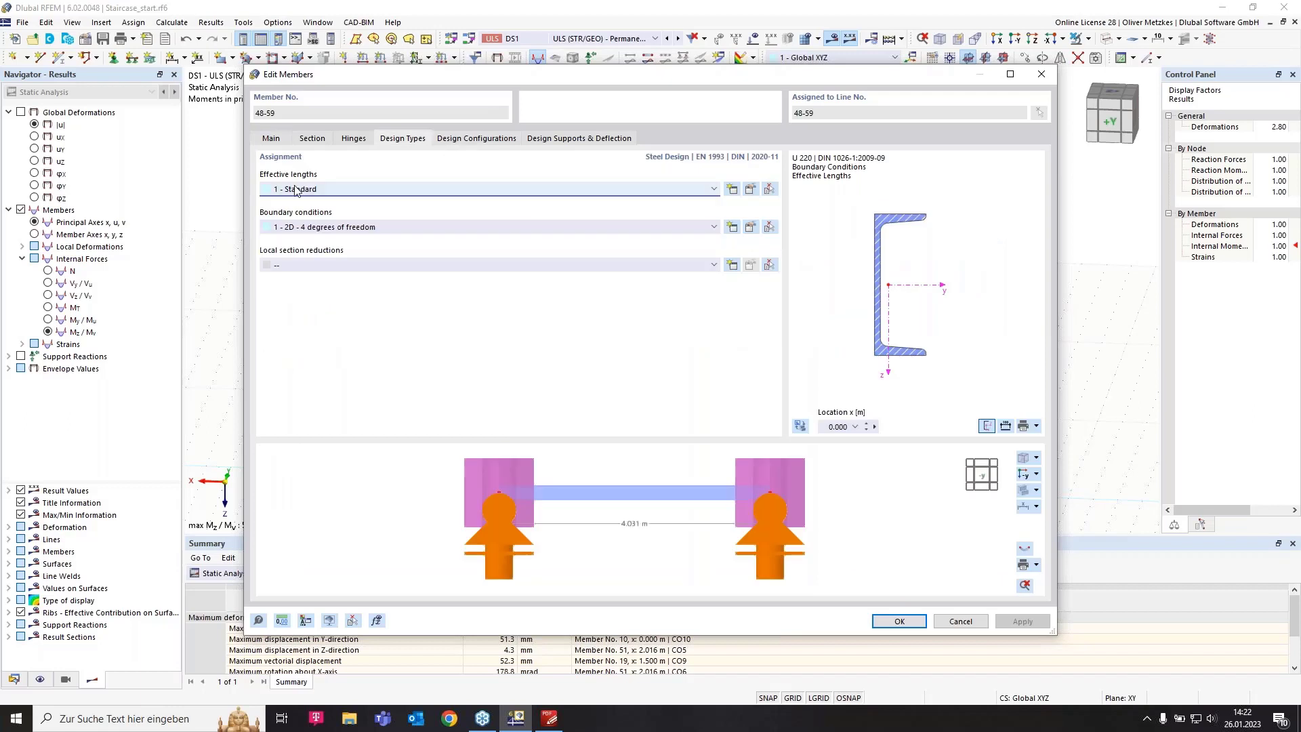
{"action": "left_click", "coordinate": [295, 188]}
{"action": "left_click", "coordinate": [296, 200]}
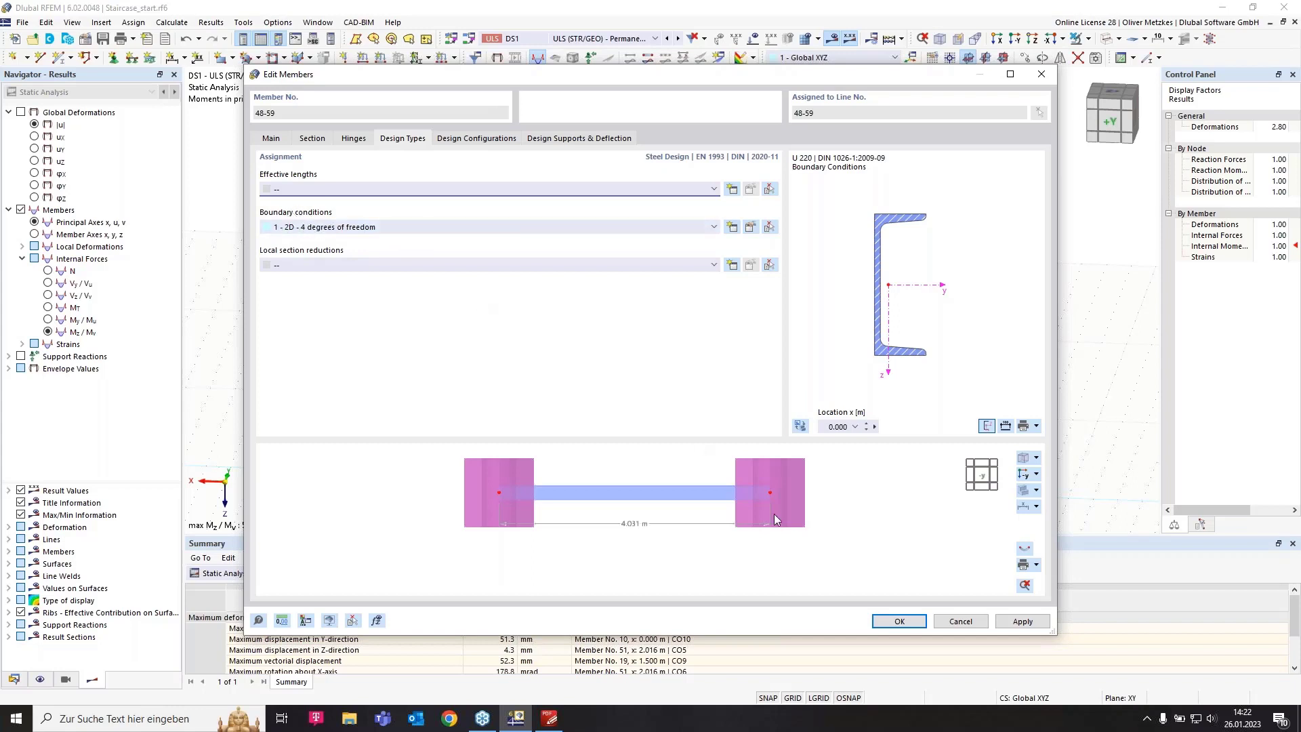
{"action": "left_click", "coordinate": [900, 622]}
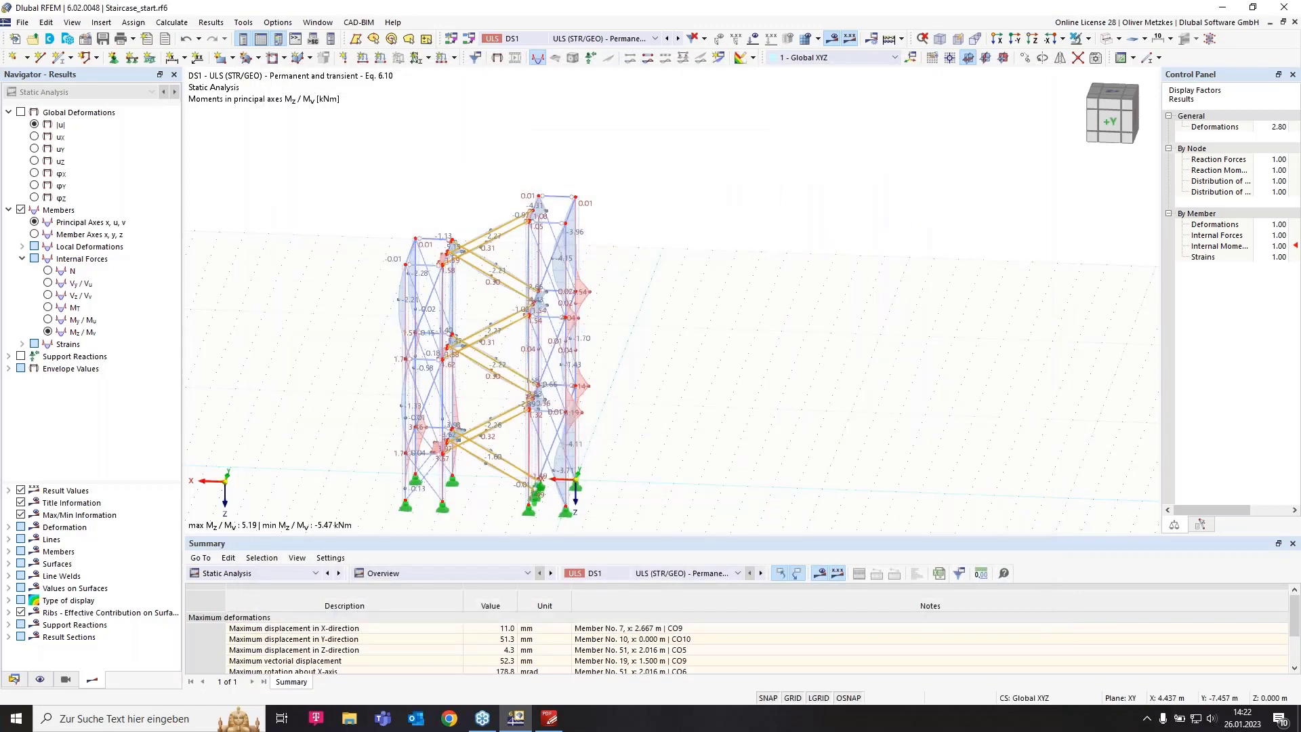
- Run the Steel Design calculation and examine the errors and warnings listed for the stair beams
{"action": "left_click", "coordinate": [312, 574]}
{"action": "left_click", "coordinate": [296, 662]}
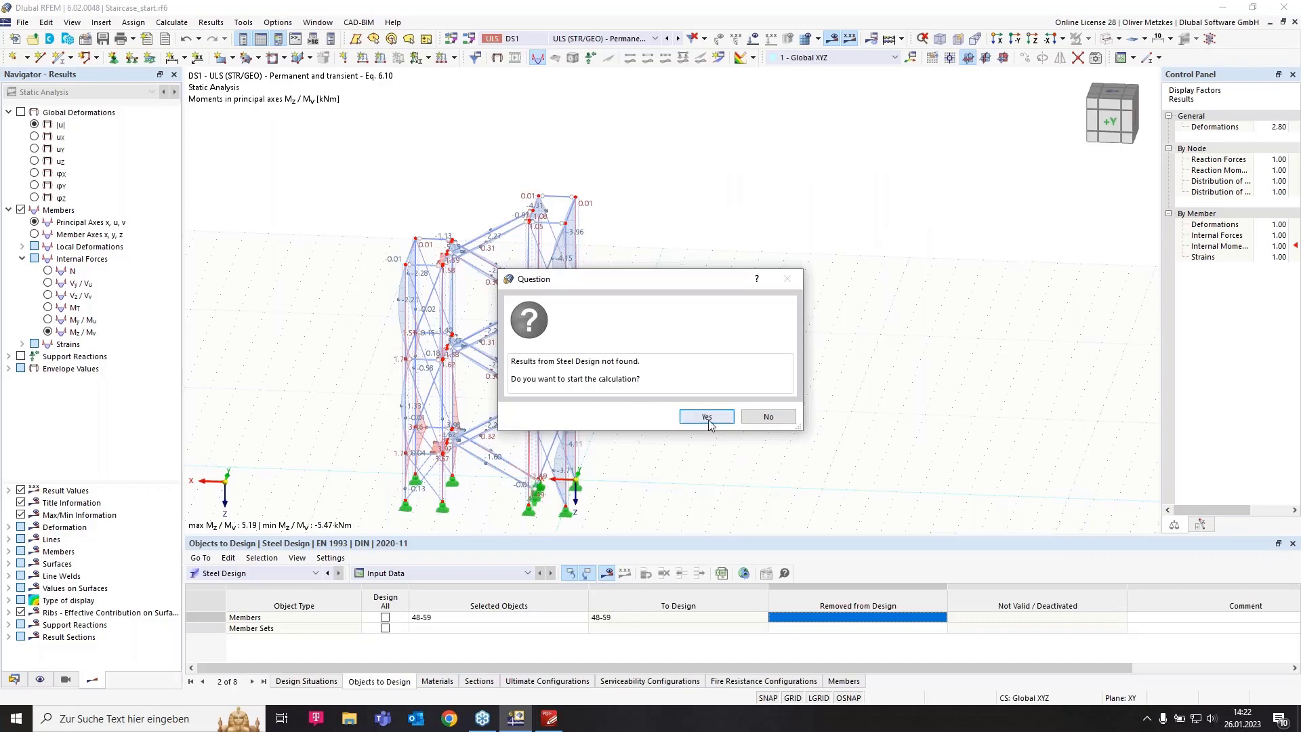
{"action": "left_click", "coordinate": [708, 417]}
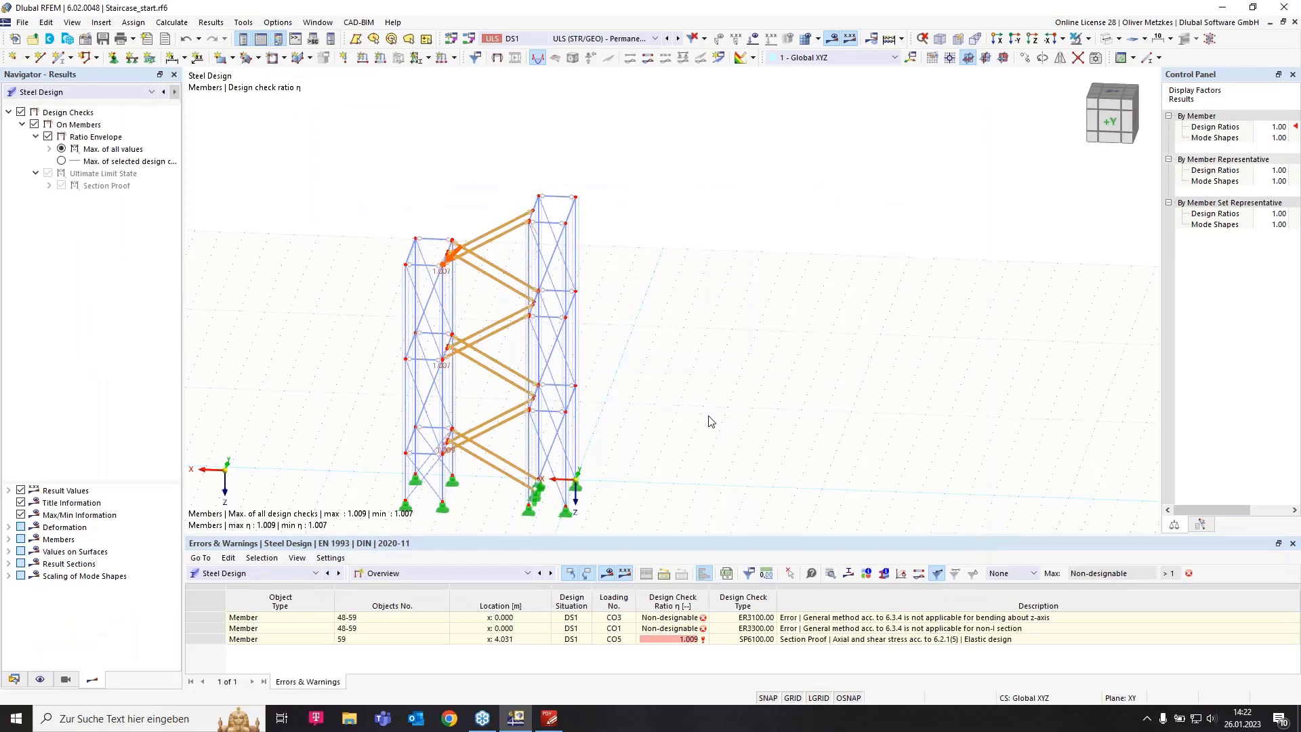
{"action": "left_click", "coordinate": [656, 619]}
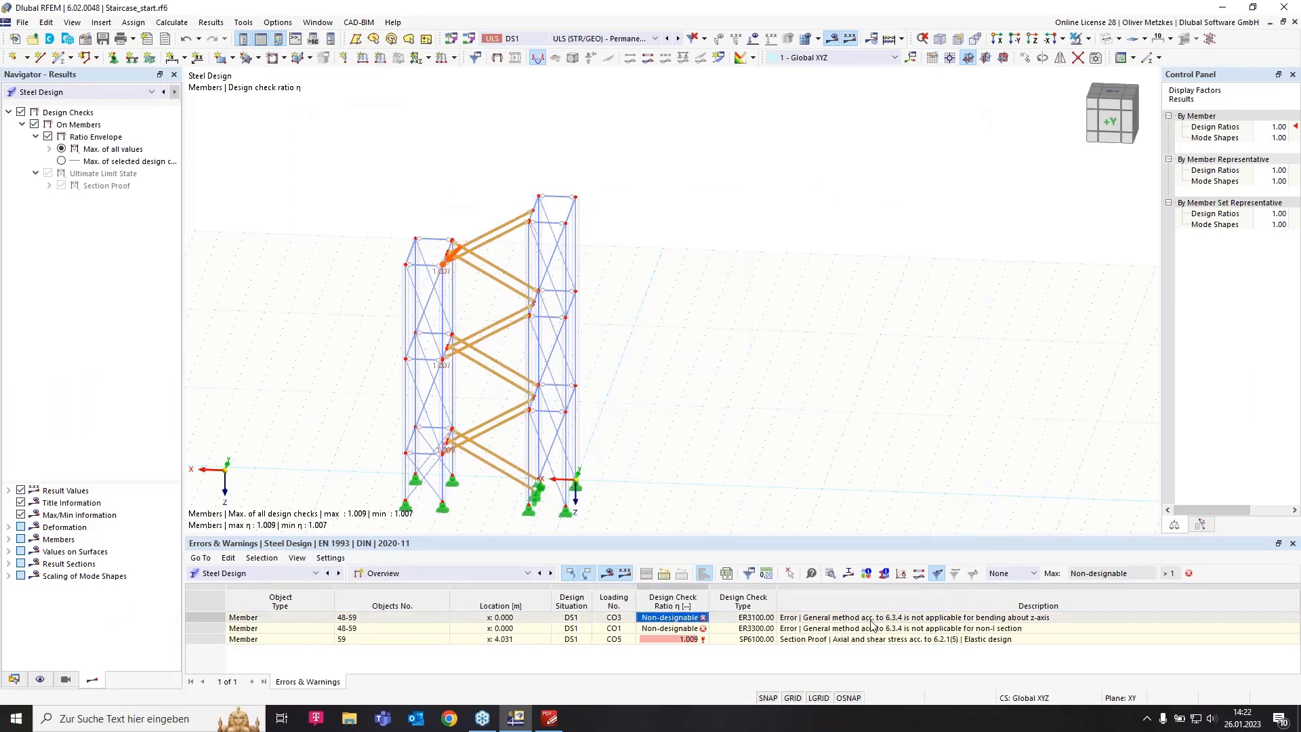
{"action": "left_click", "coordinate": [1025, 629]}
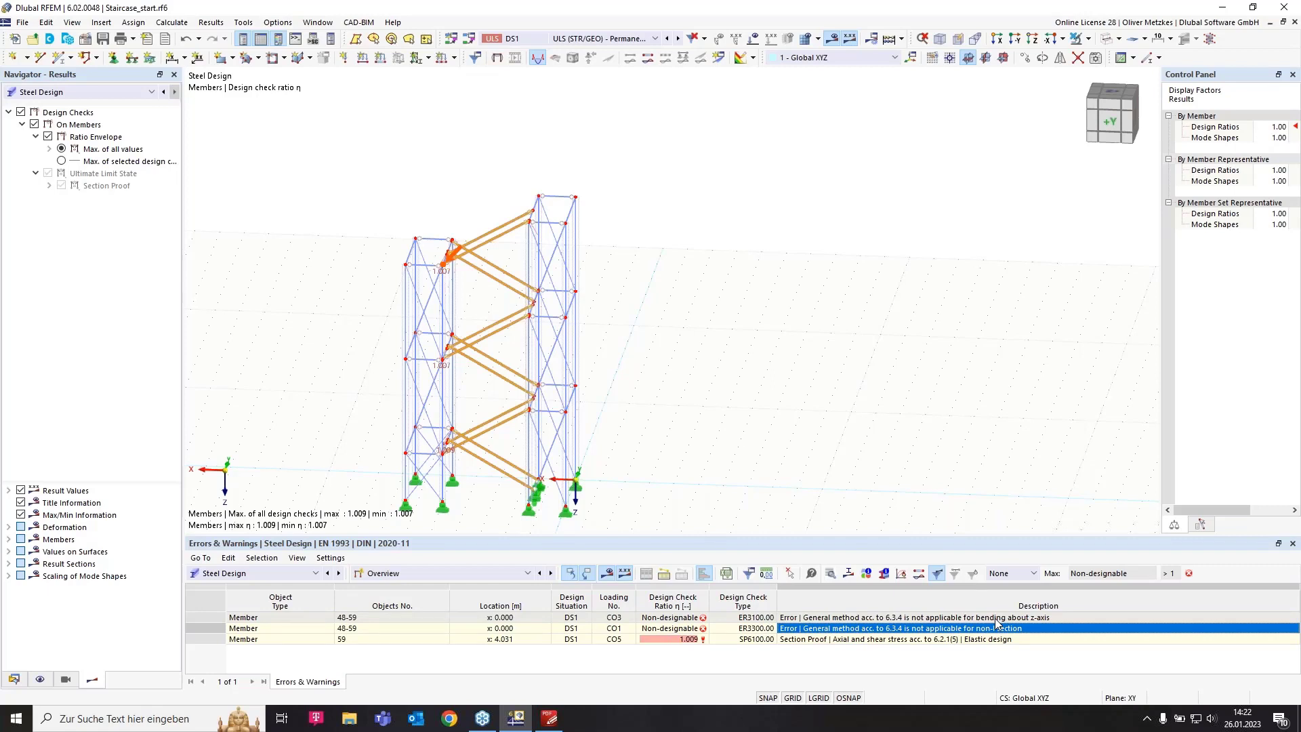
- Switch to the webinar presentation and show its slides in full screen
{"action": "left_click", "coordinate": [549, 720]}
{"action": "key", "text": "ctrl+l"}
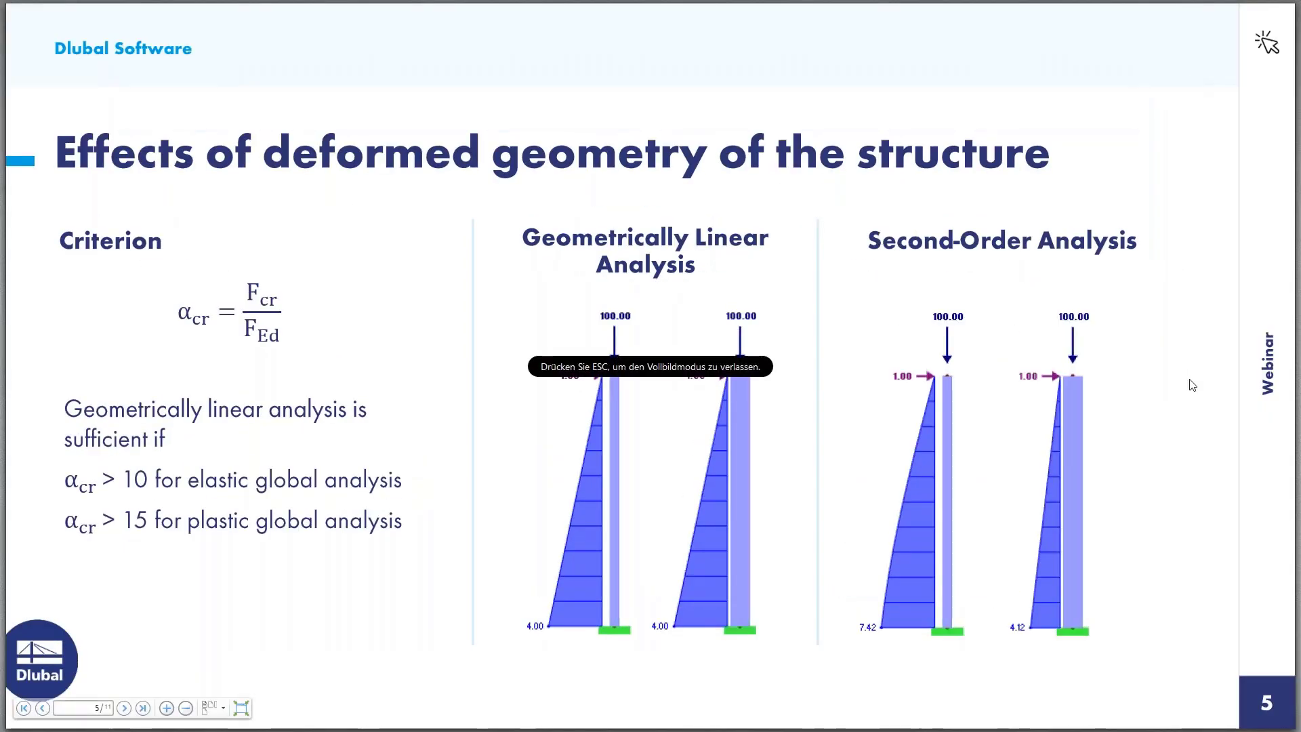
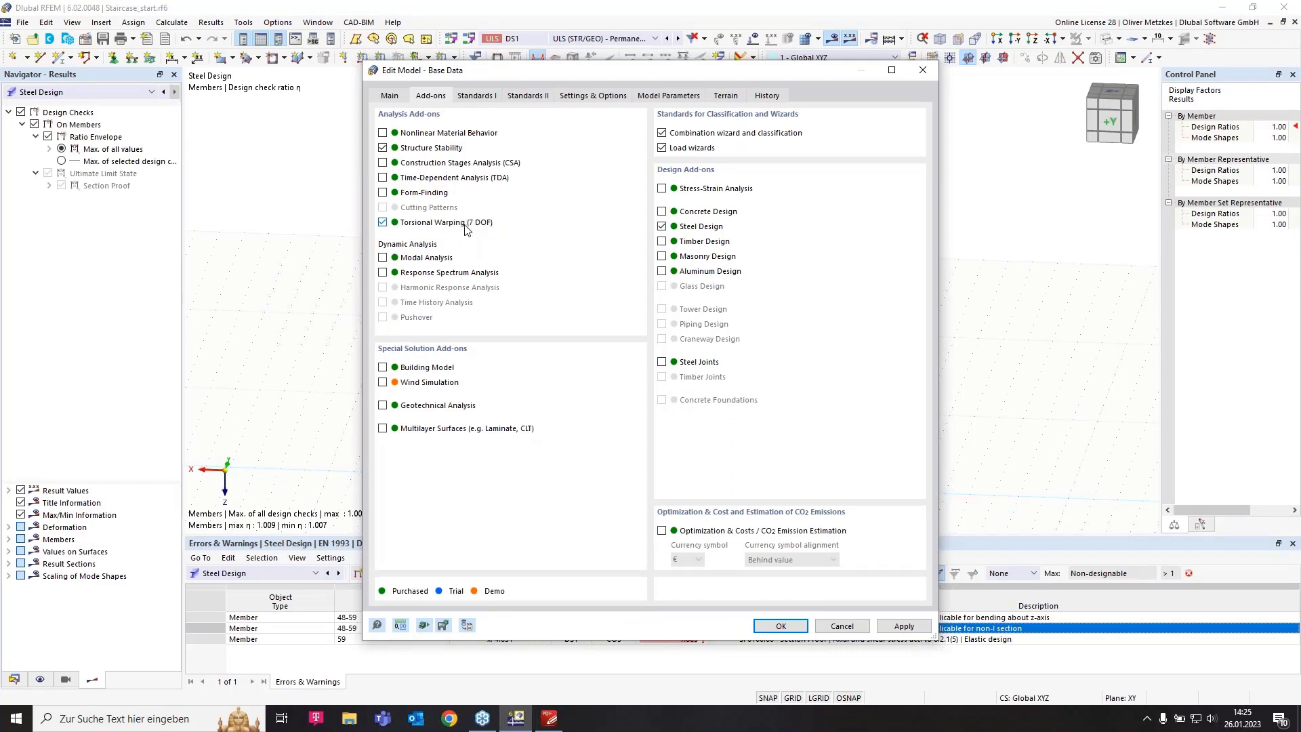
- Activate the Torsional Warping (7 DOF) add-on in the model's base data and accept deleting all results
{"action": "left_click", "coordinate": [780, 627]}
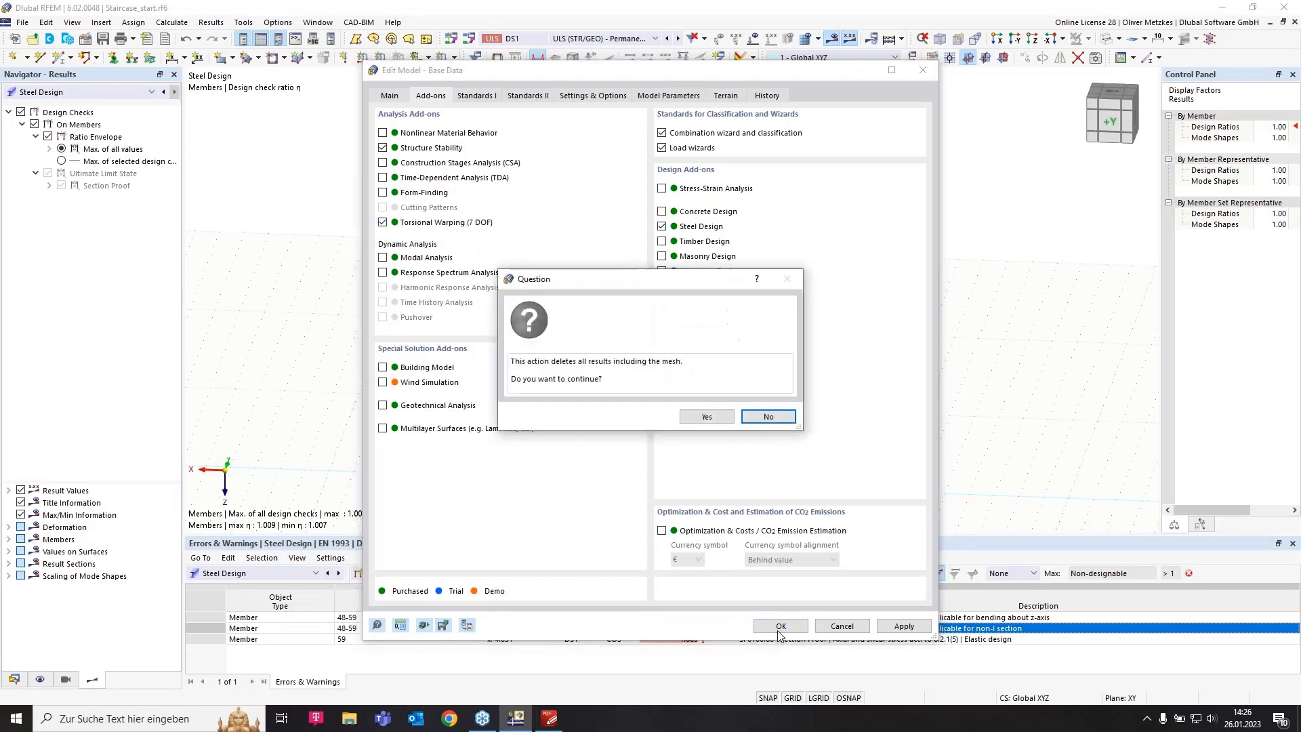
{"action": "left_click", "coordinate": [705, 416]}
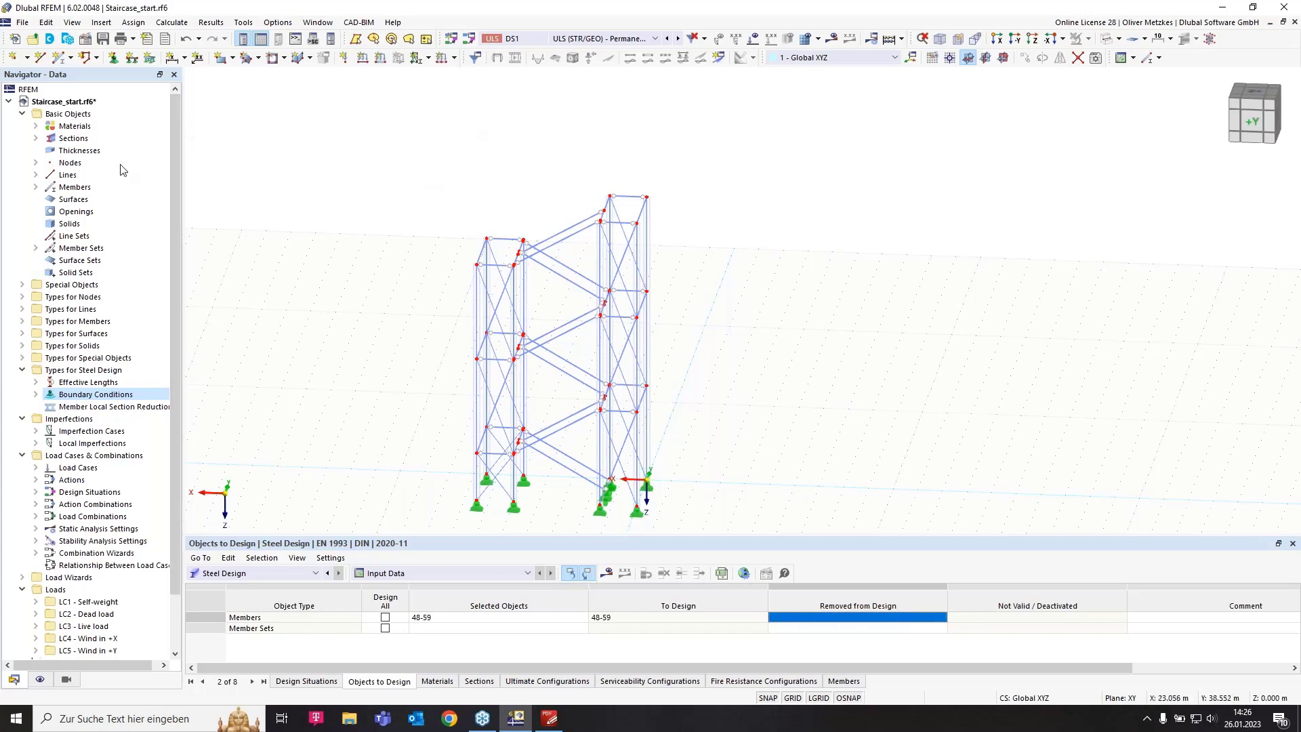
- Inspect the properties and stiffness options of section U 220 without changing them
{"action": "left_click", "coordinate": [37, 138]}
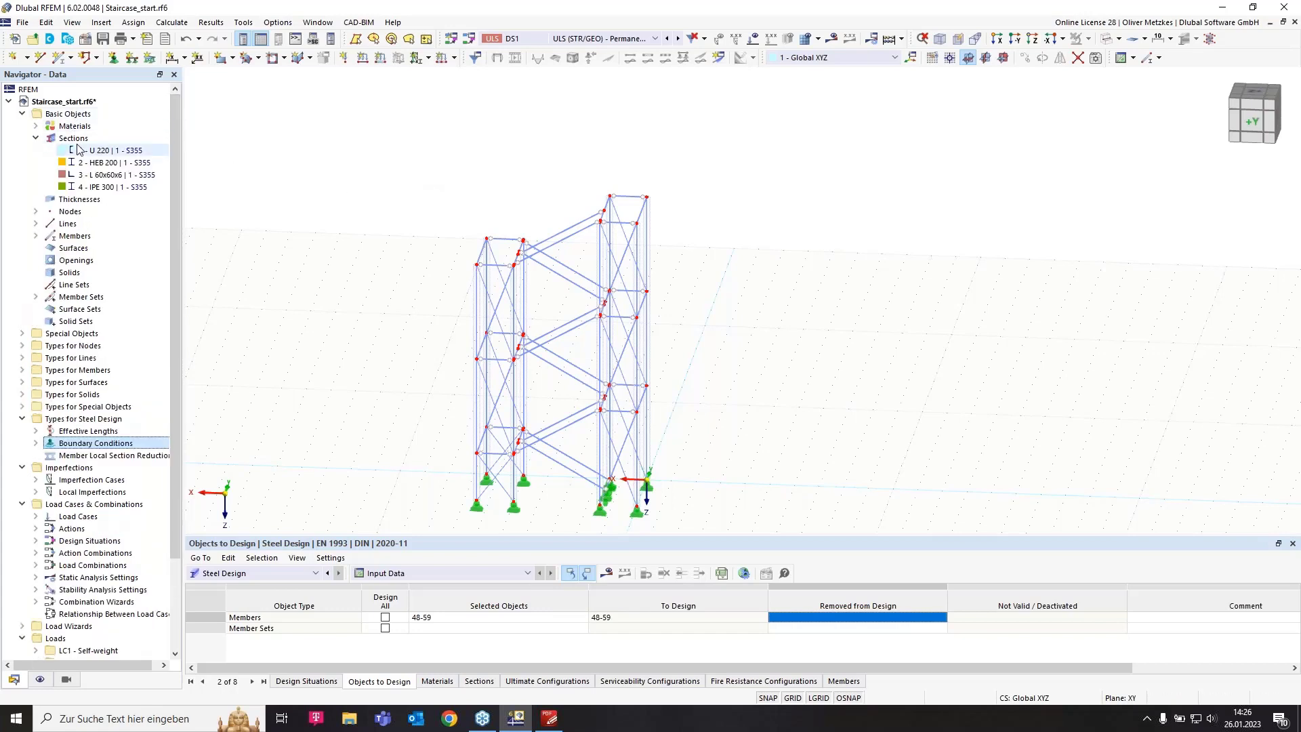
{"action": "right_click", "coordinate": [106, 139]}
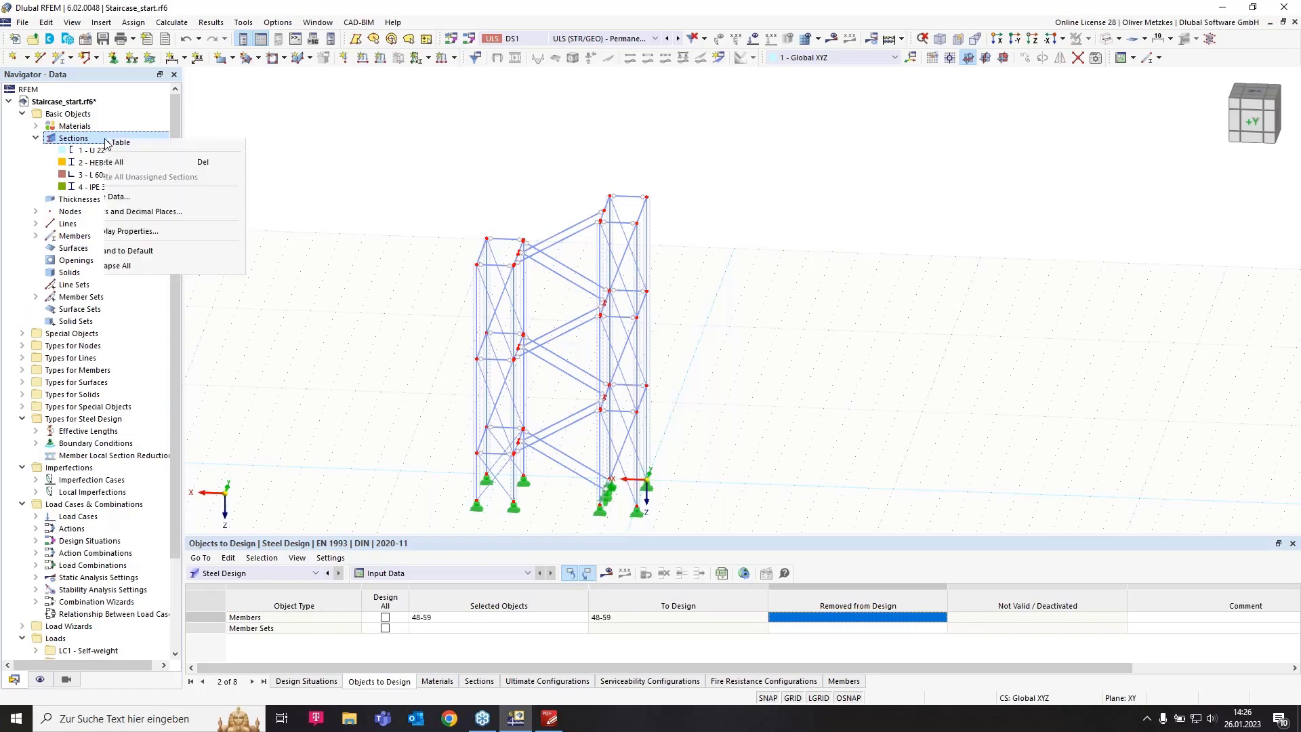
{"action": "left_click", "coordinate": [164, 149]}
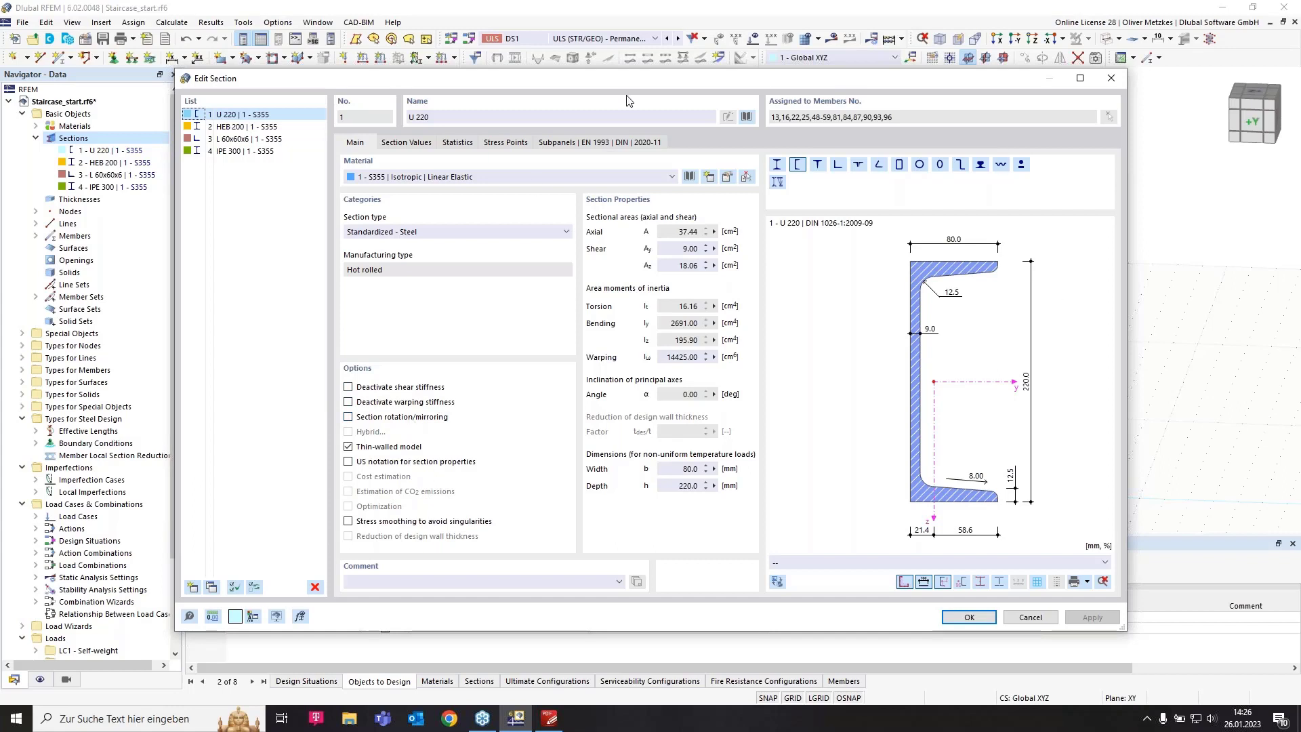
{"action": "left_click", "coordinate": [1030, 617]}
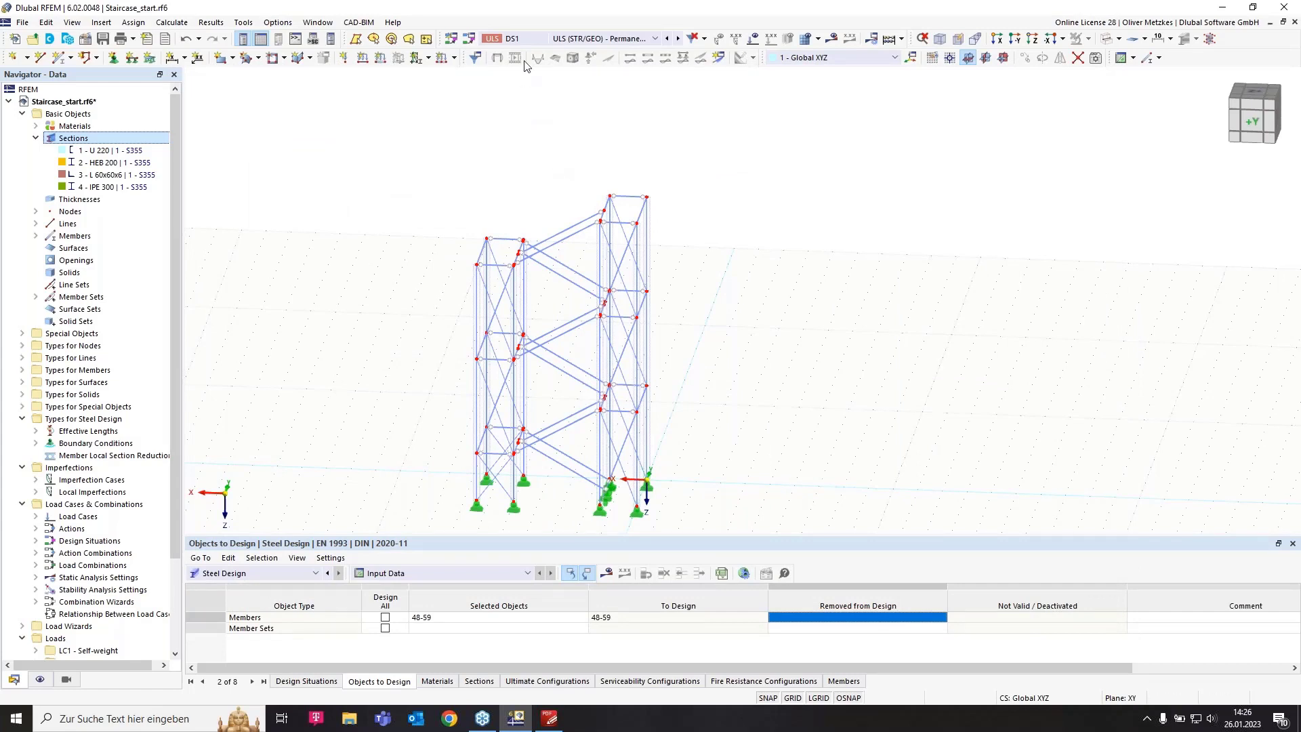
- Assign the combination wizard with SA1 - Geometrically linear to design situation DS1 and check its stability analysis setting
{"action": "left_click", "coordinate": [471, 39]}
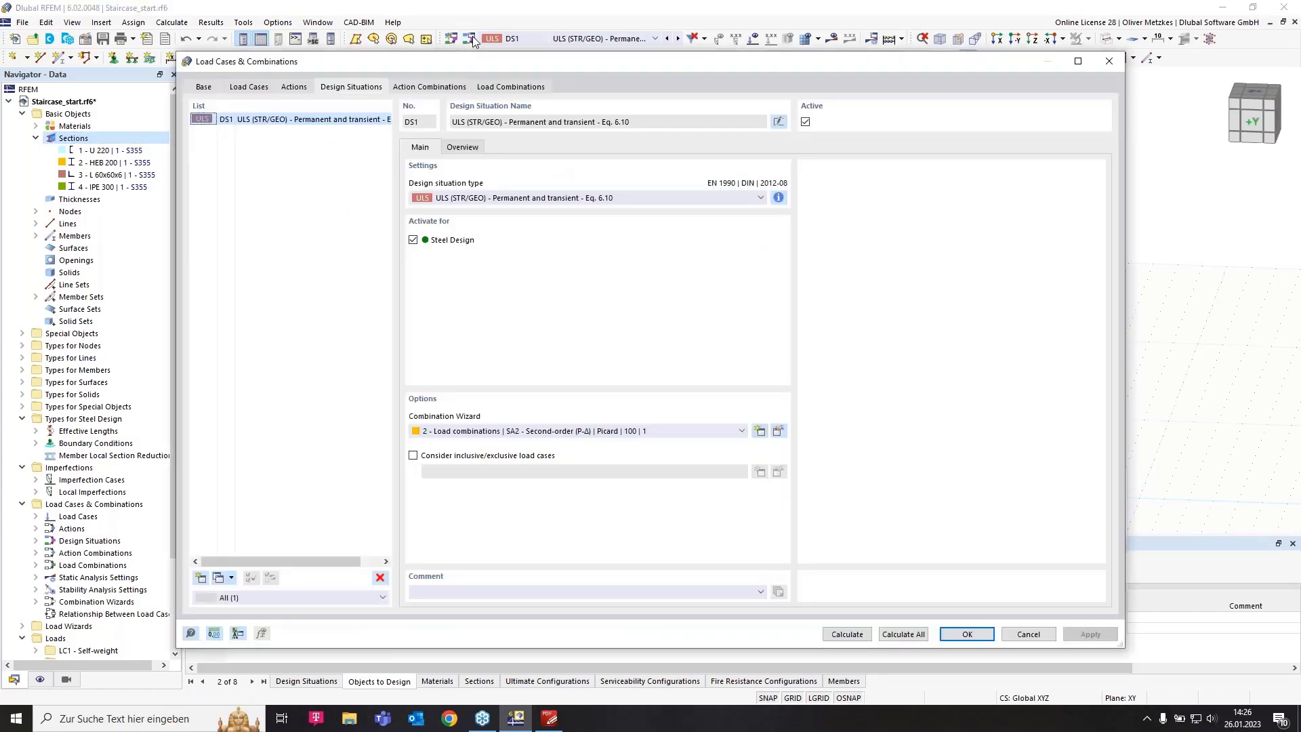
{"action": "left_click", "coordinate": [493, 433]}
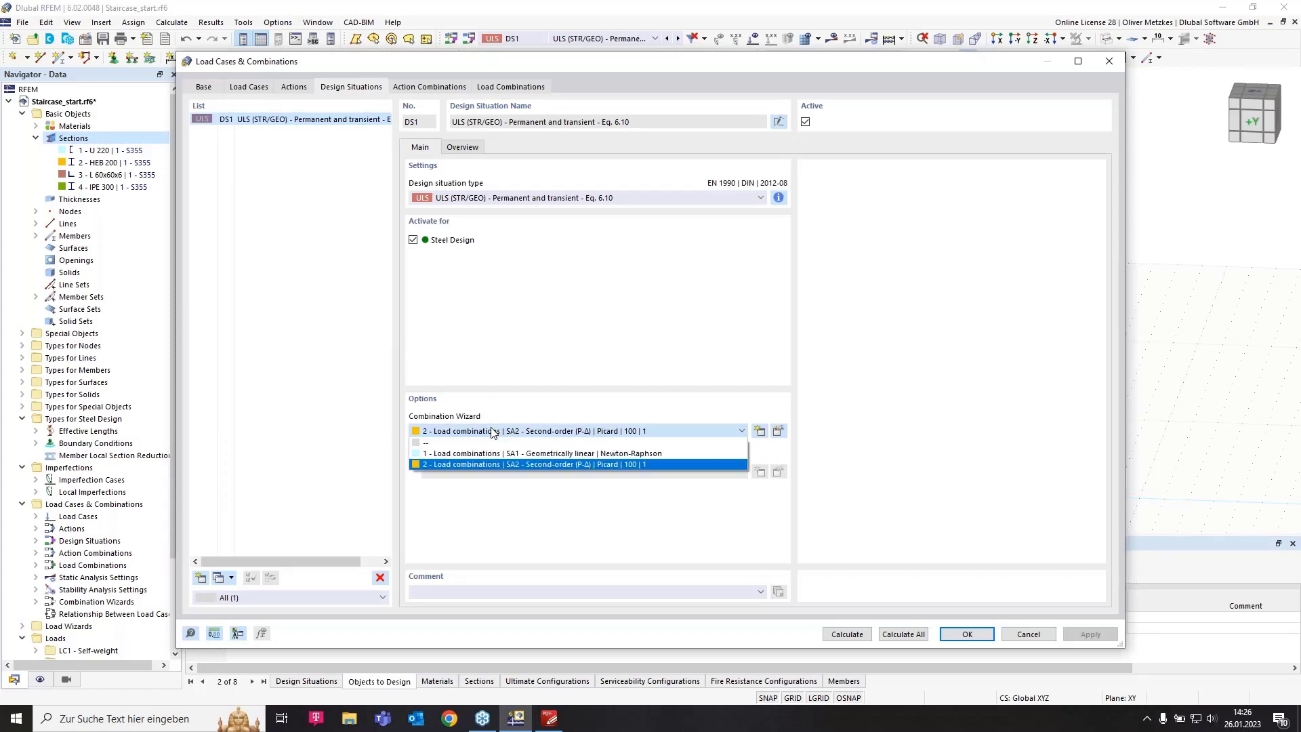
{"action": "left_click", "coordinate": [535, 453]}
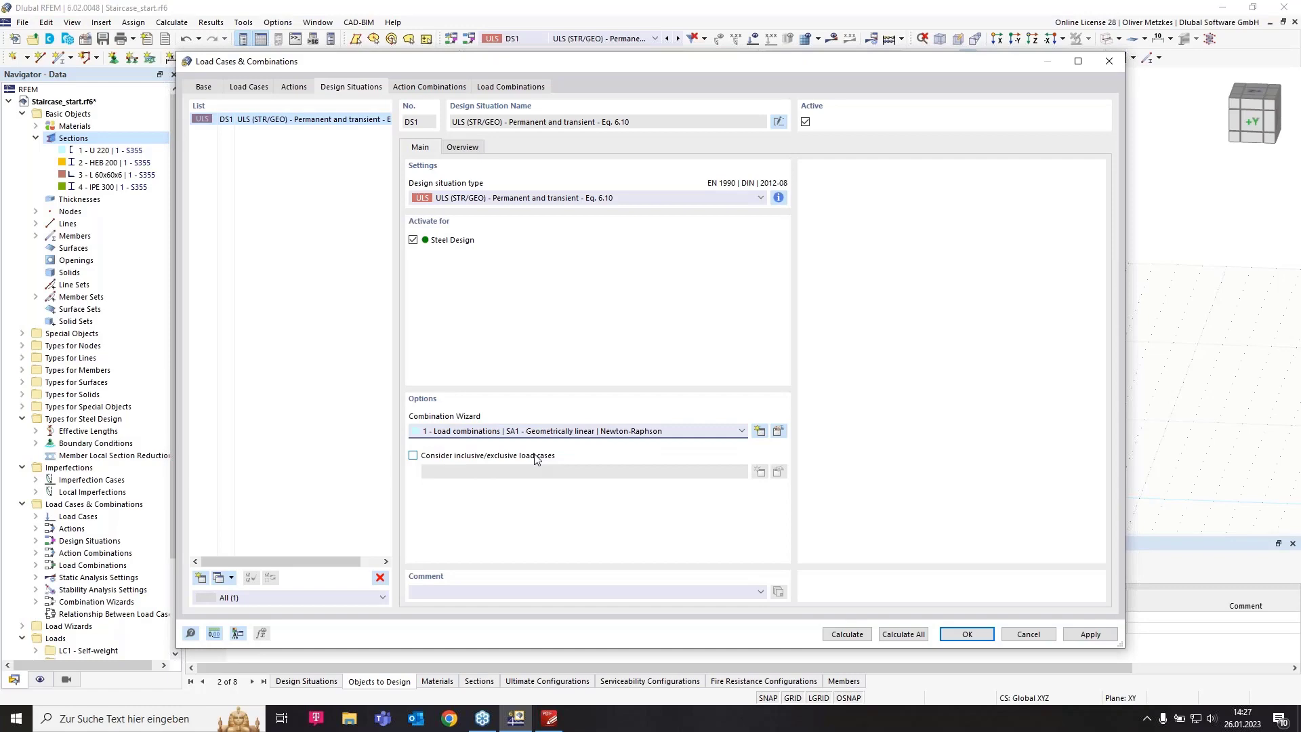
{"action": "left_click", "coordinate": [778, 431]}
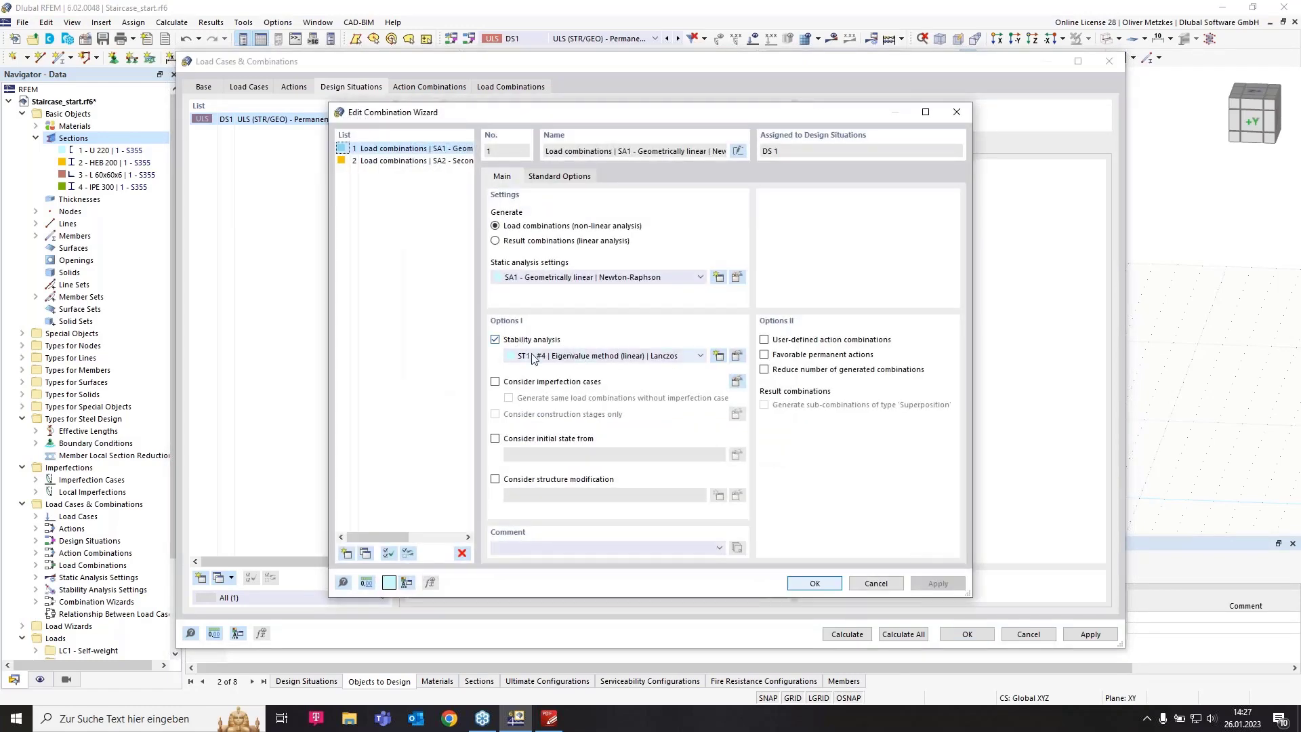
{"action": "left_click", "coordinate": [815, 583]}
- Generate the load combinations, check the settings of CO1, and calculate the results of design situation DS1
{"action": "left_click", "coordinate": [458, 86]}
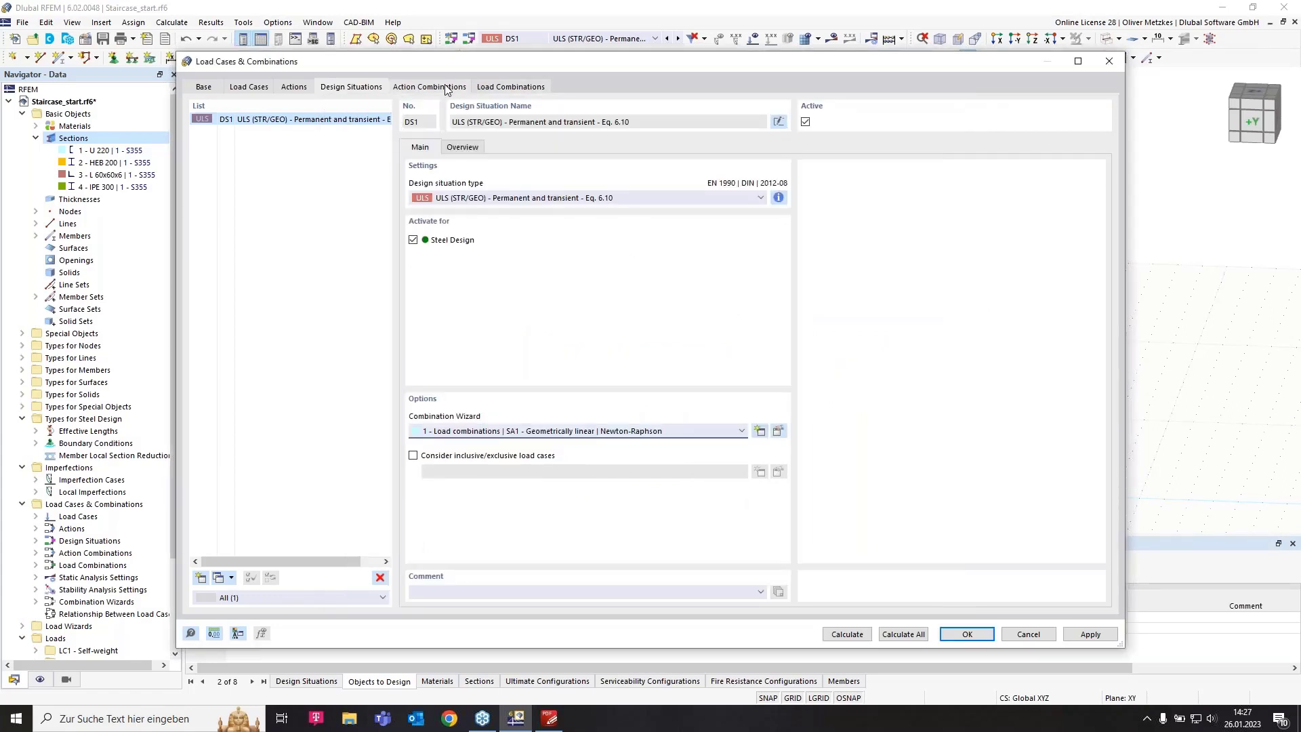
{"action": "left_click", "coordinate": [502, 88]}
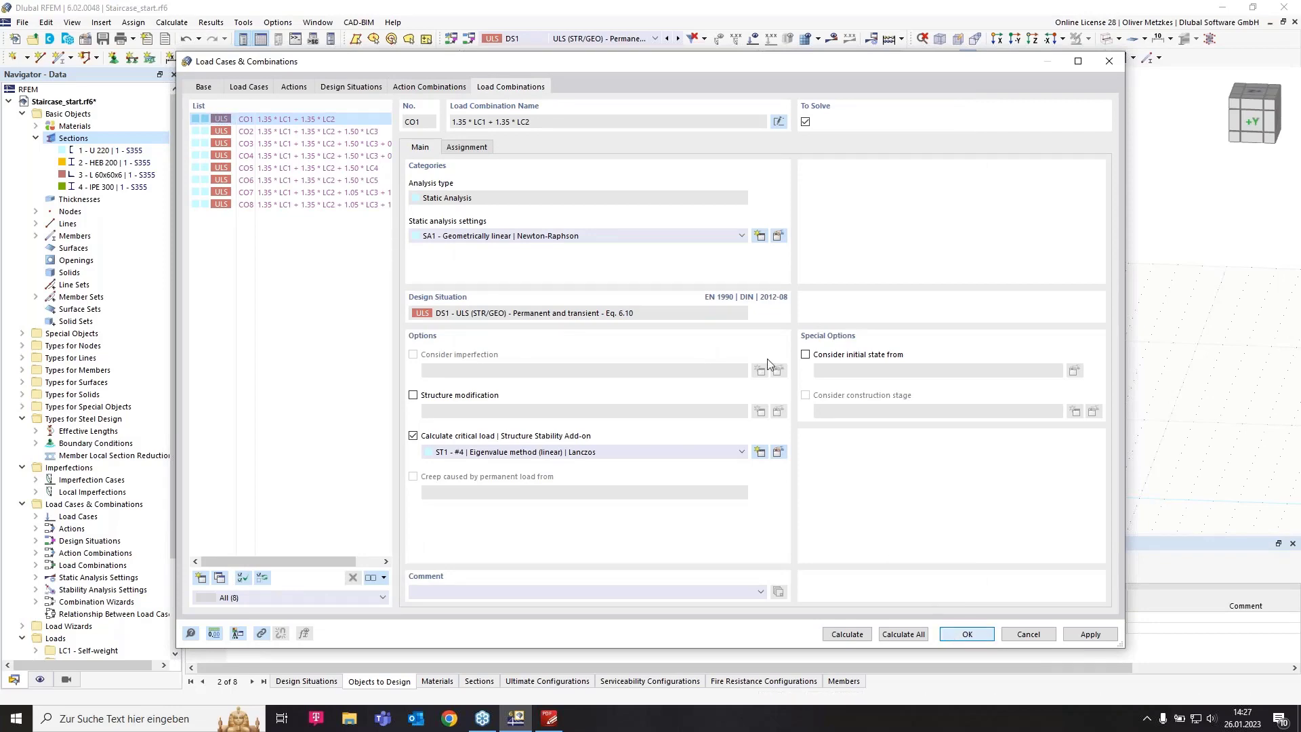
{"action": "left_click", "coordinate": [967, 634]}
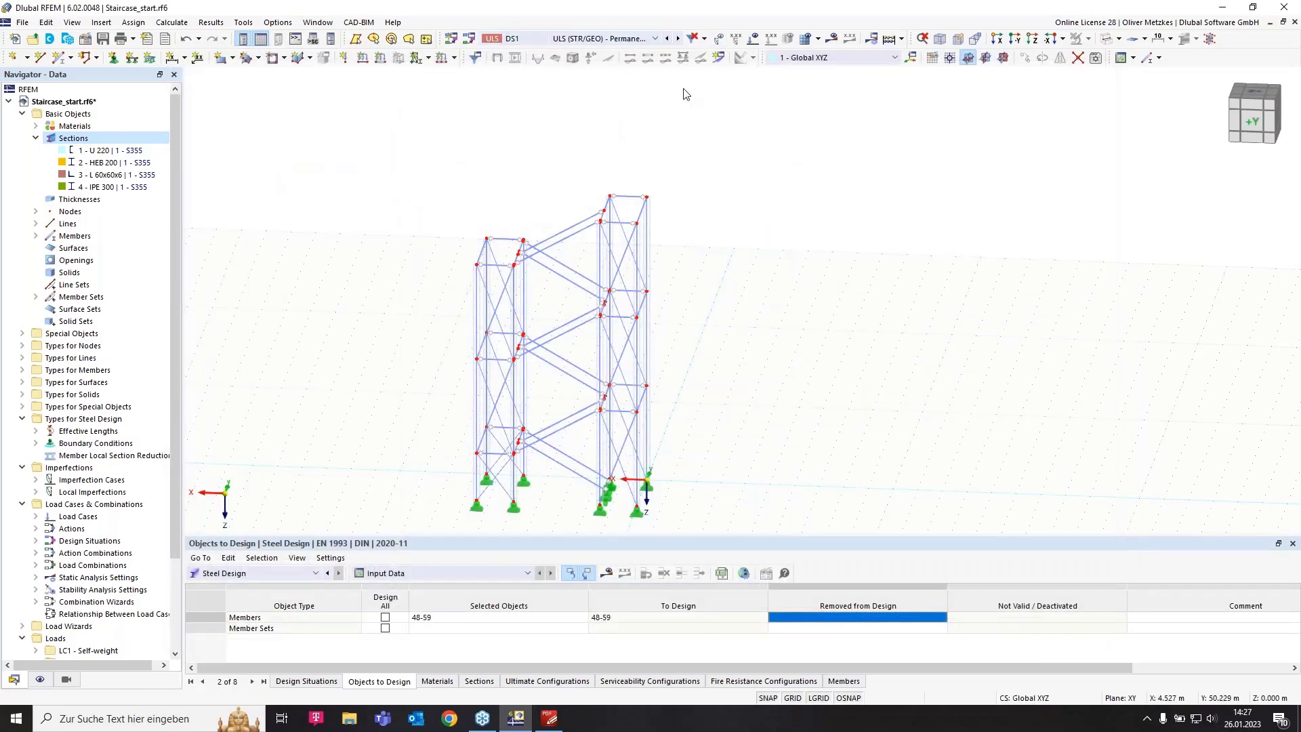
{"action": "left_click", "coordinate": [833, 39]}
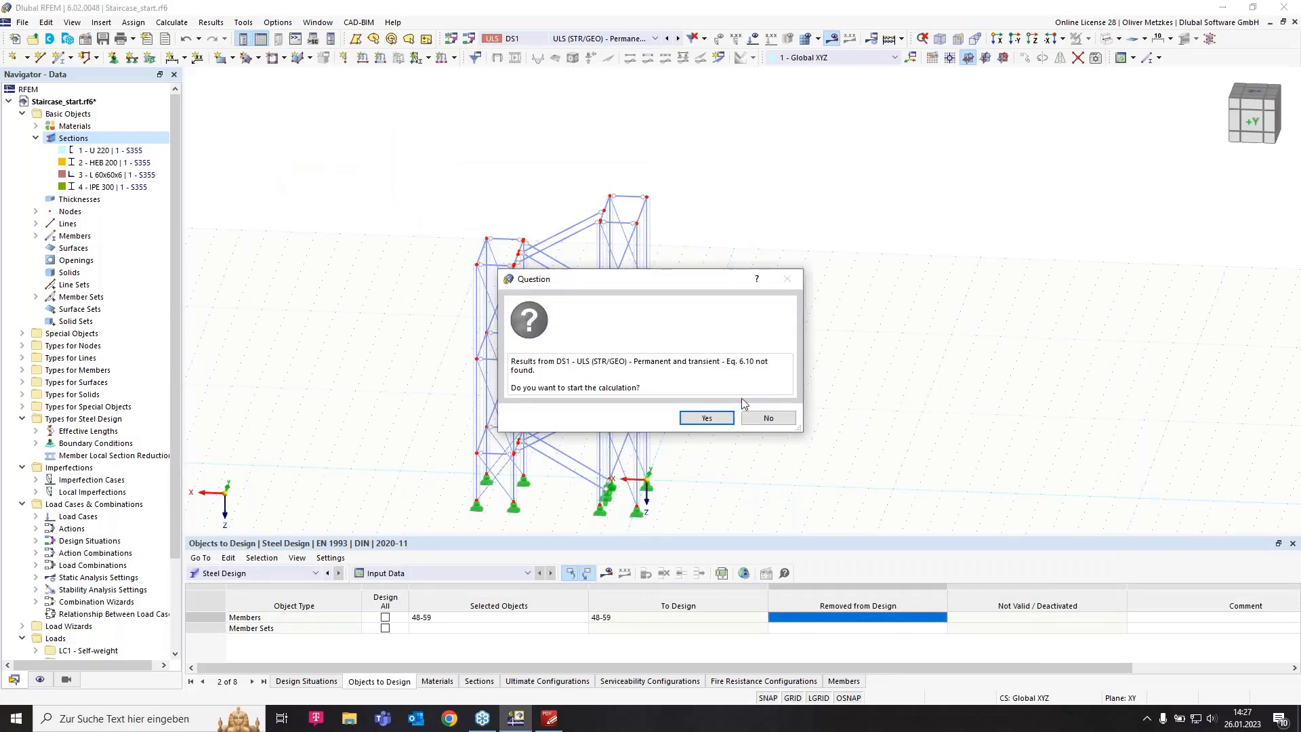
{"action": "left_click", "coordinate": [719, 415]}
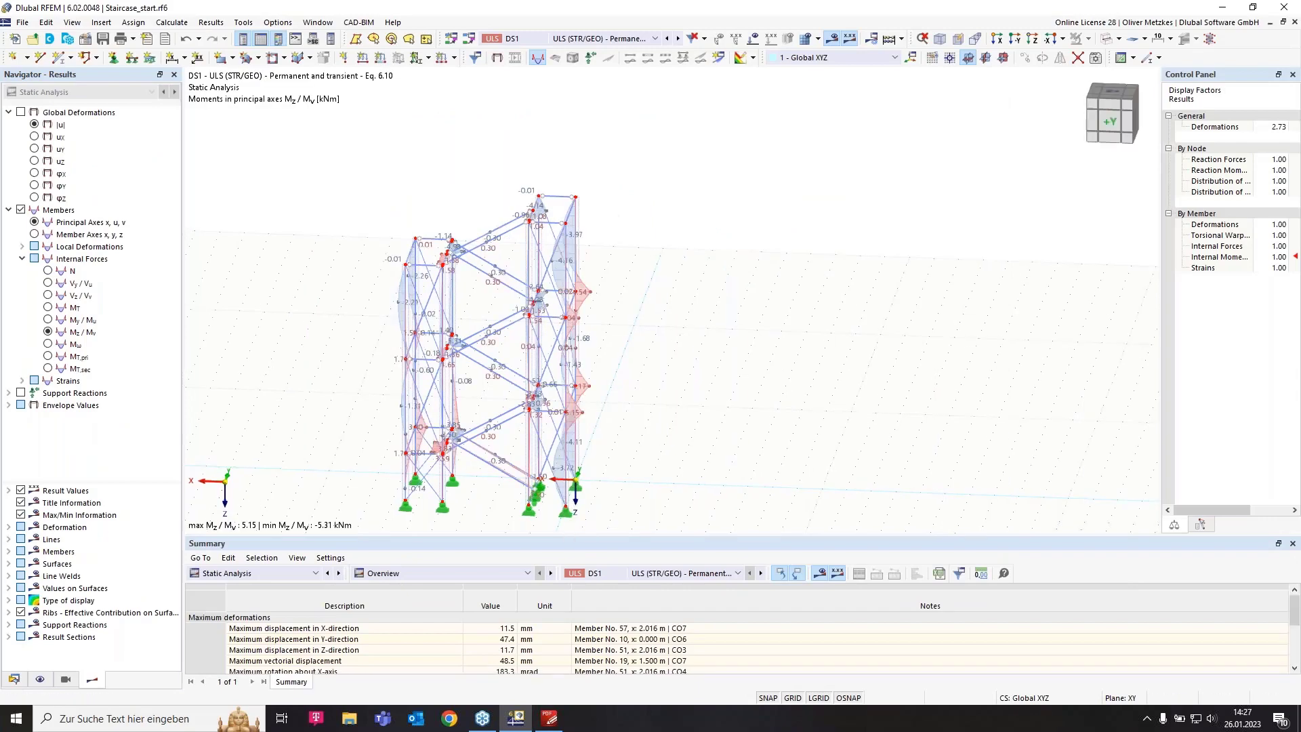
- Find the minimum critical load factor in the DS1 summary and display its governing load combination CO3
{"action": "left_click_drag", "start_coordinate": [566, 535], "coordinate": [488, 412]}
{"action": "left_click", "coordinate": [542, 600]}
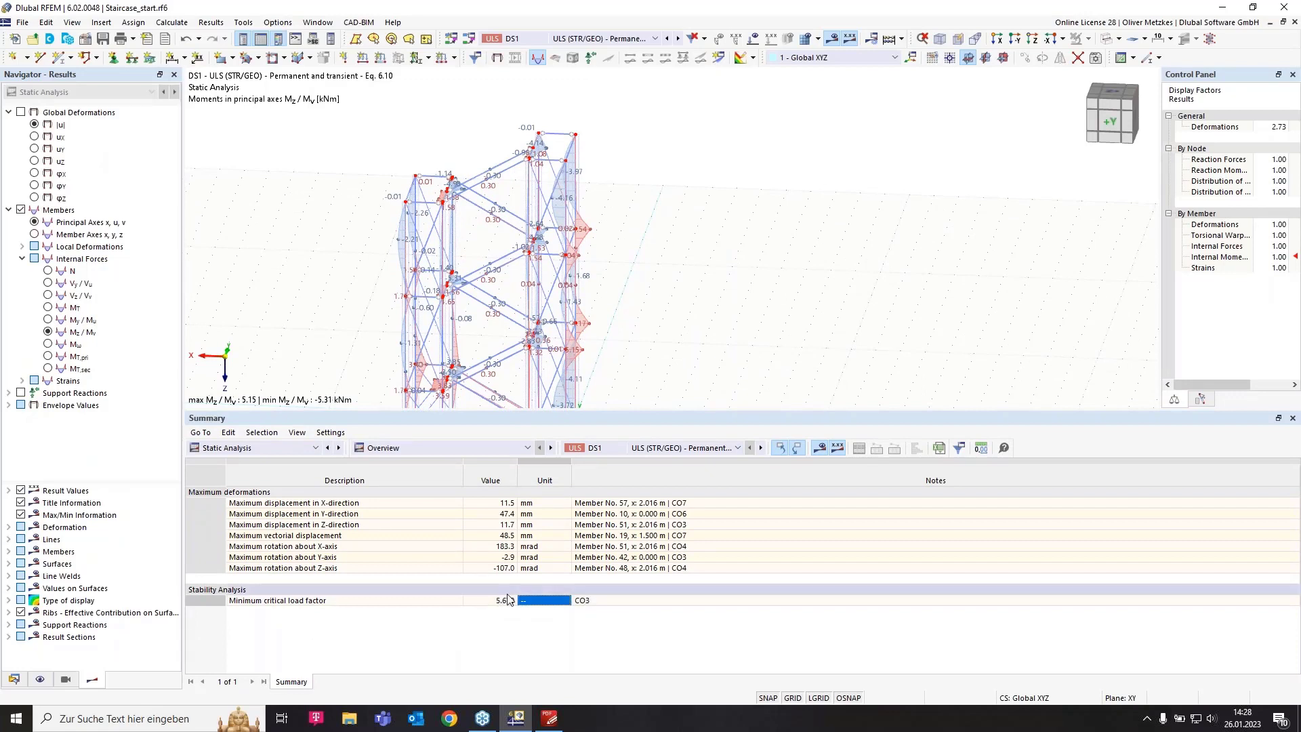
{"action": "left_click", "coordinate": [576, 38]}
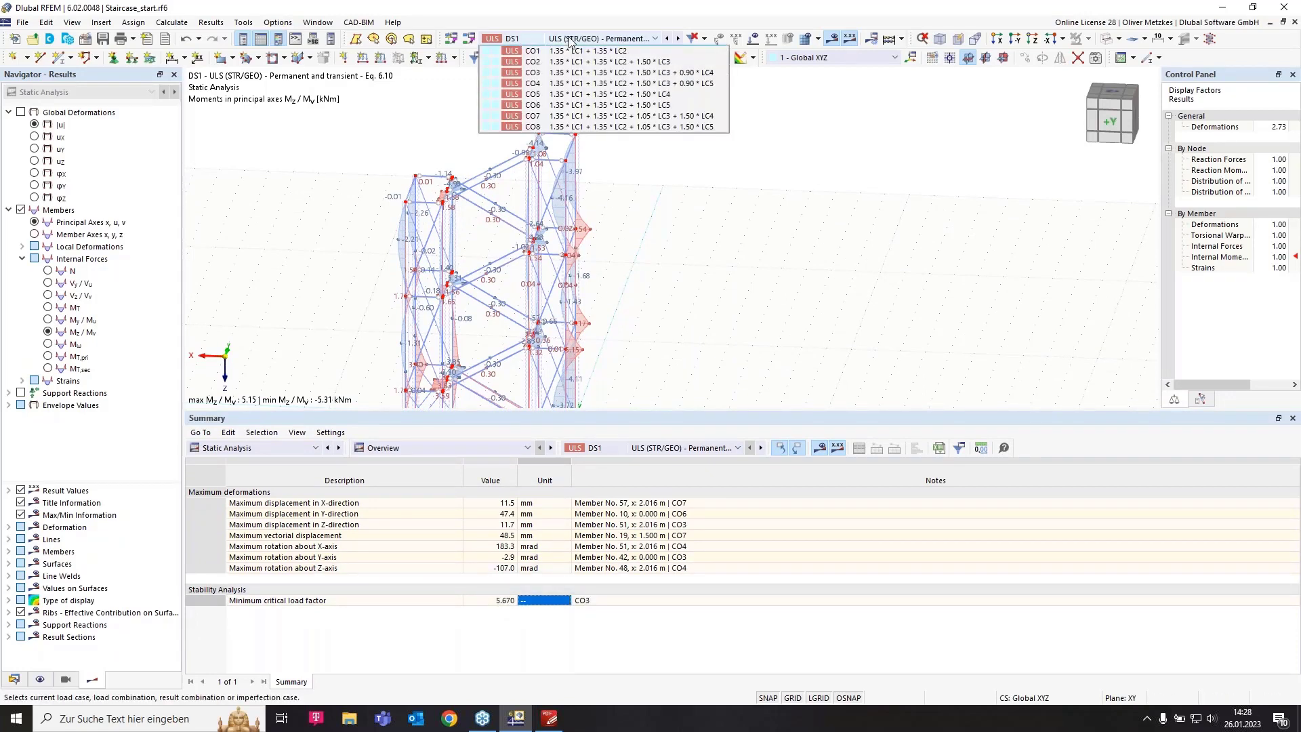
{"action": "left_click", "coordinate": [558, 159]}
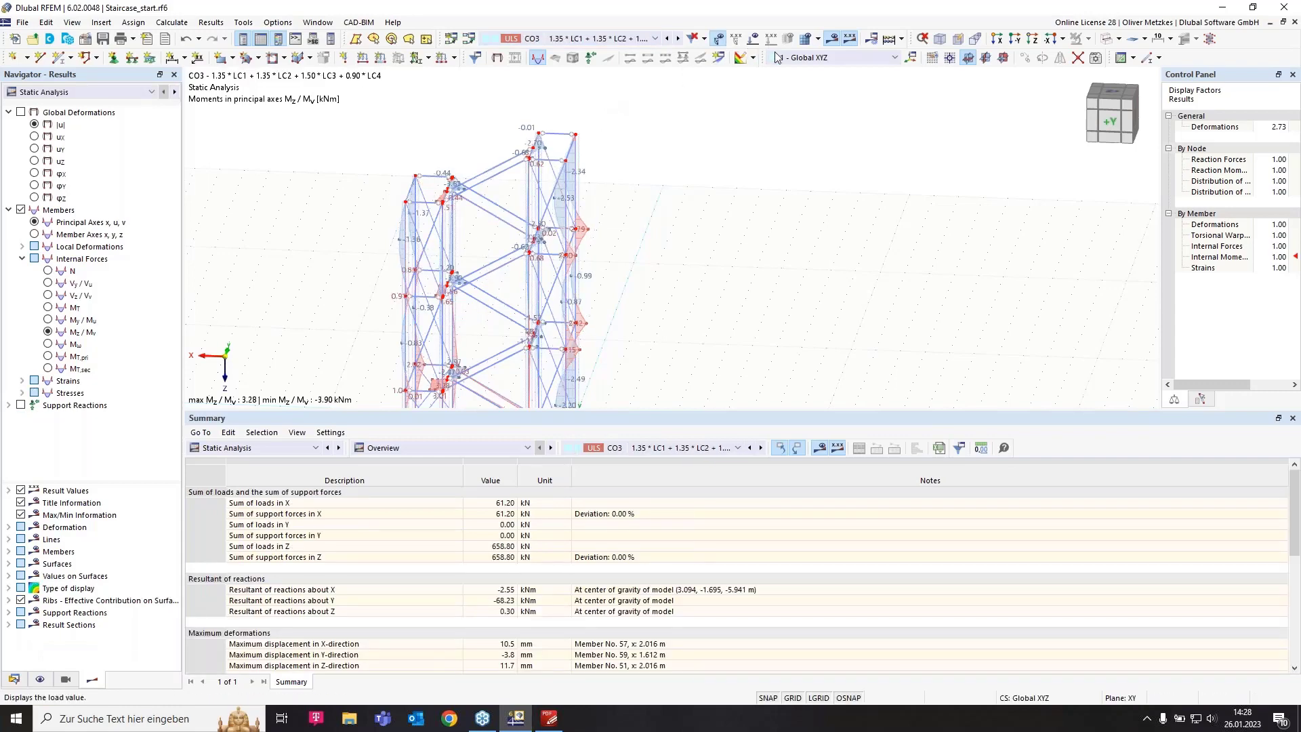
- Show the Stability Analysis results of CO3 and display the mode shape of the first critical load factor
{"action": "left_click", "coordinate": [54, 93]}
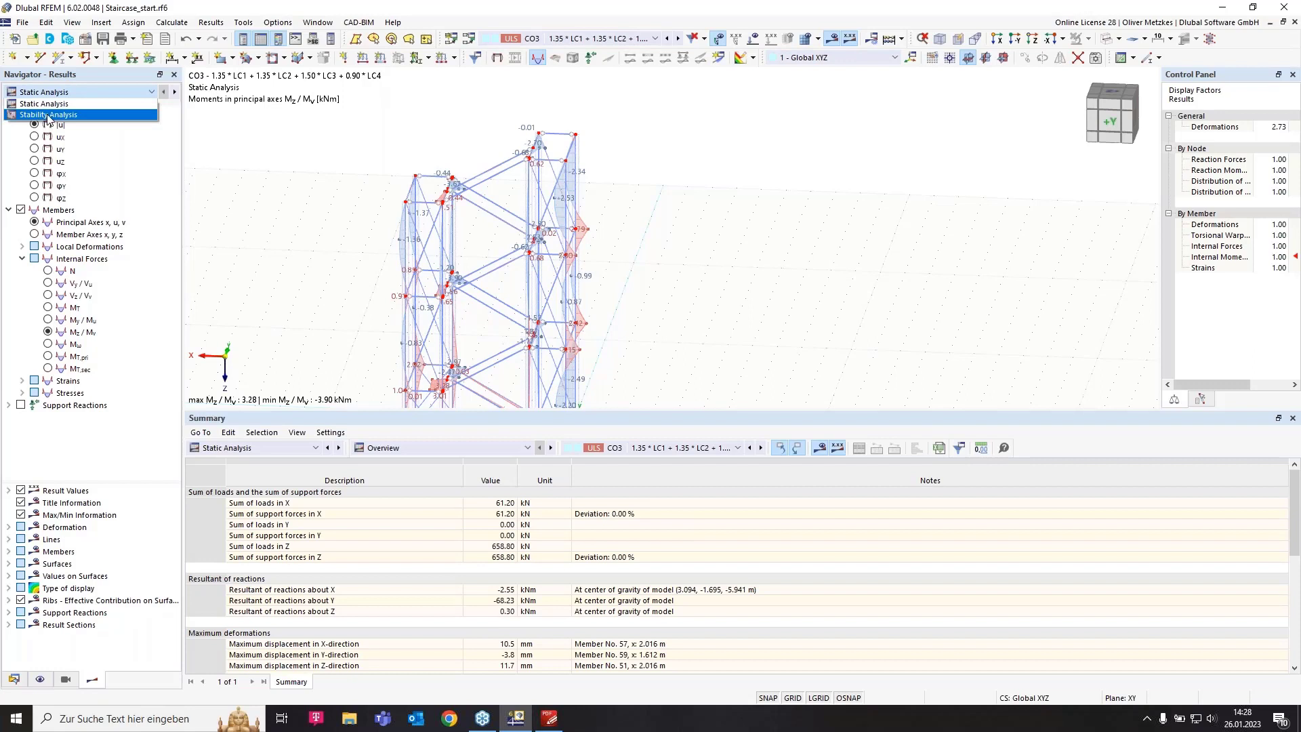
{"action": "left_click", "coordinate": [48, 117]}
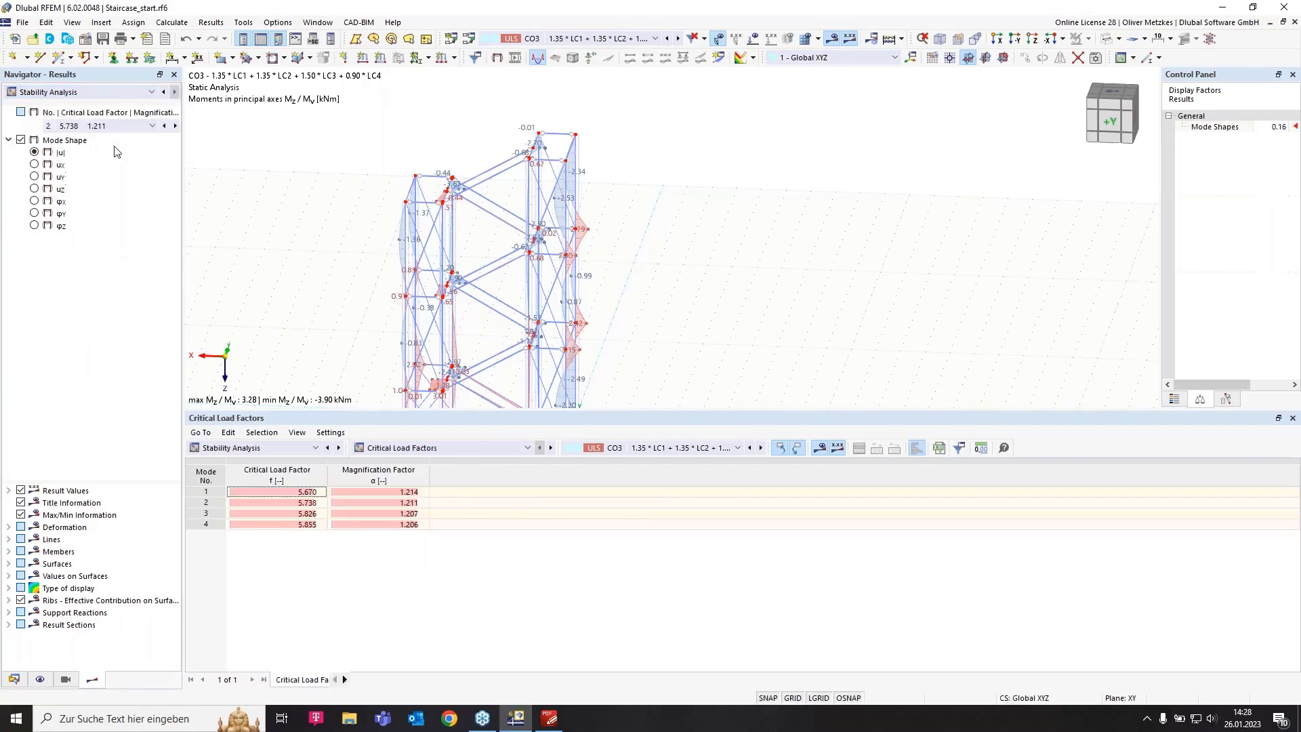
{"action": "left_click", "coordinate": [297, 494]}
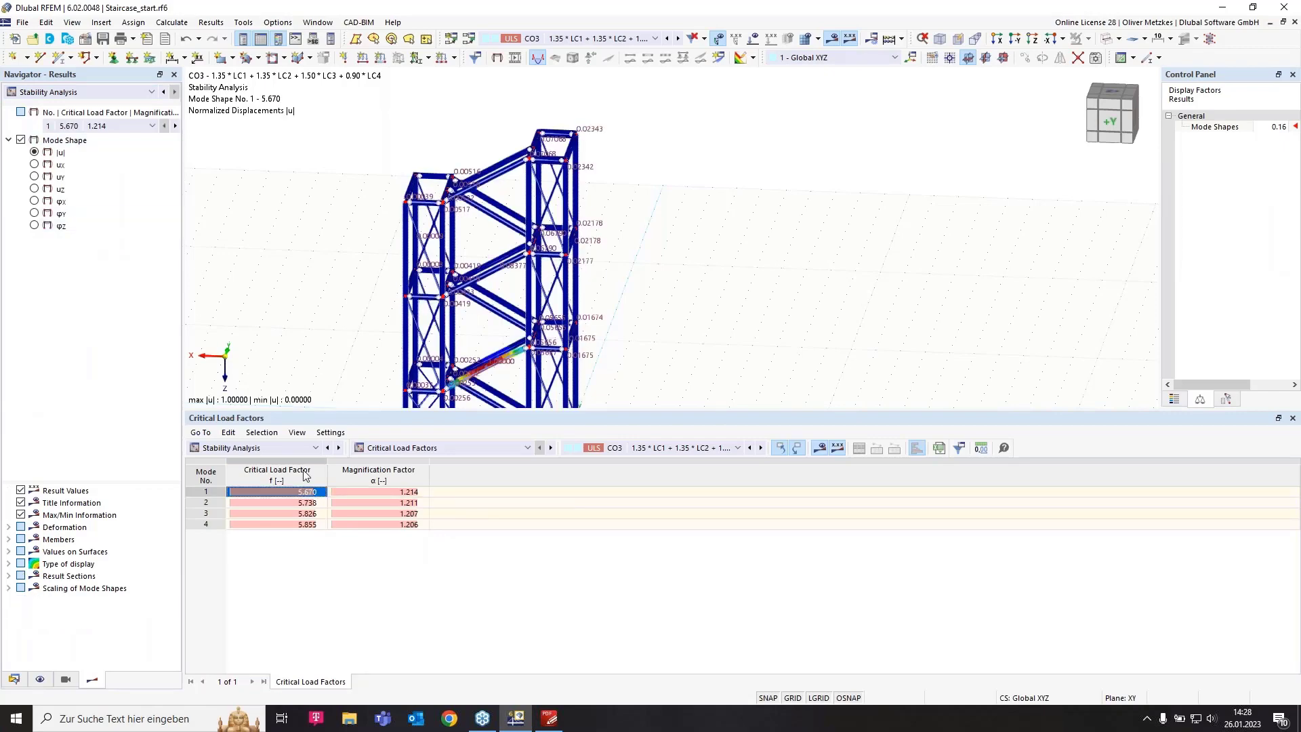
- Examine the buckled lower stair beam in CO3's first mode shape from the side, close up
{"action": "middle_click_drag", "start_coordinate": [619, 213], "coordinate": [626, 205]}
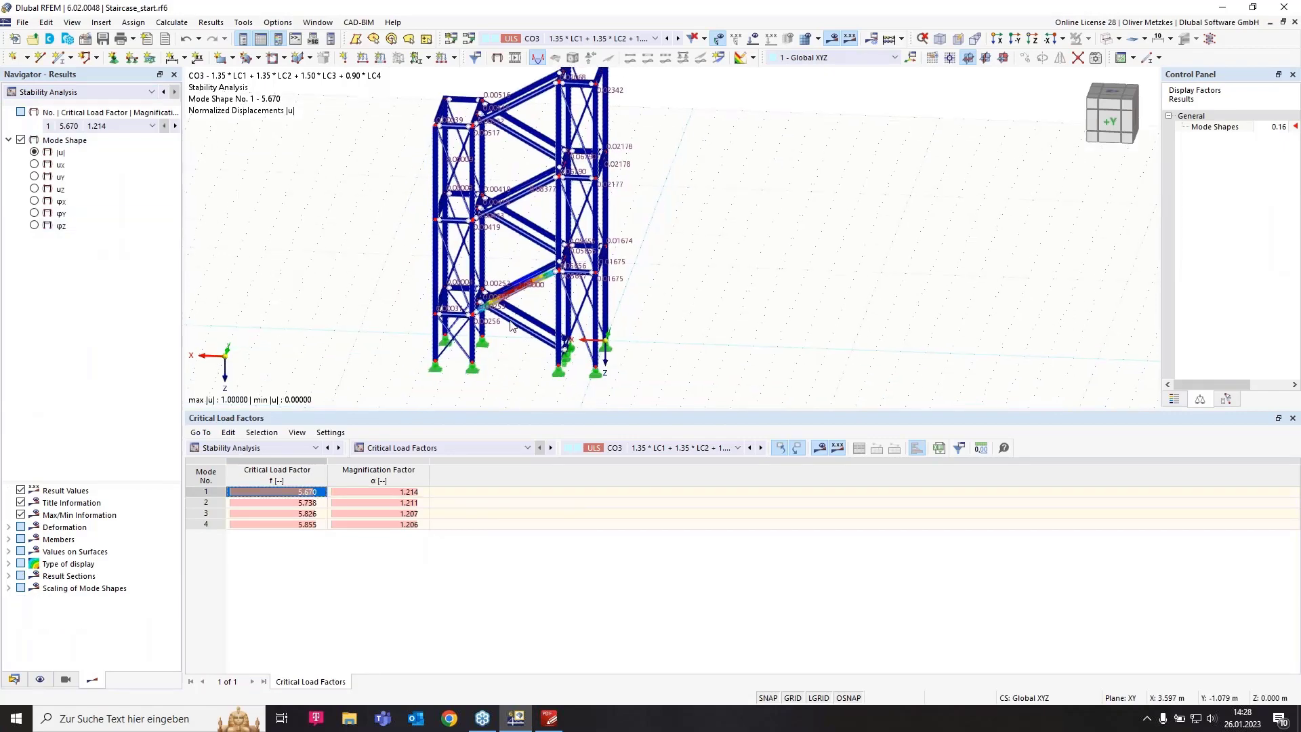
{"action": "scroll", "coordinate": [502, 308], "scroll_direction": "up", "scroll_amount": 5}
{"action": "middle_click_drag", "start_coordinate": [501, 308], "coordinate": [768, 259], "text": "ctrl"}
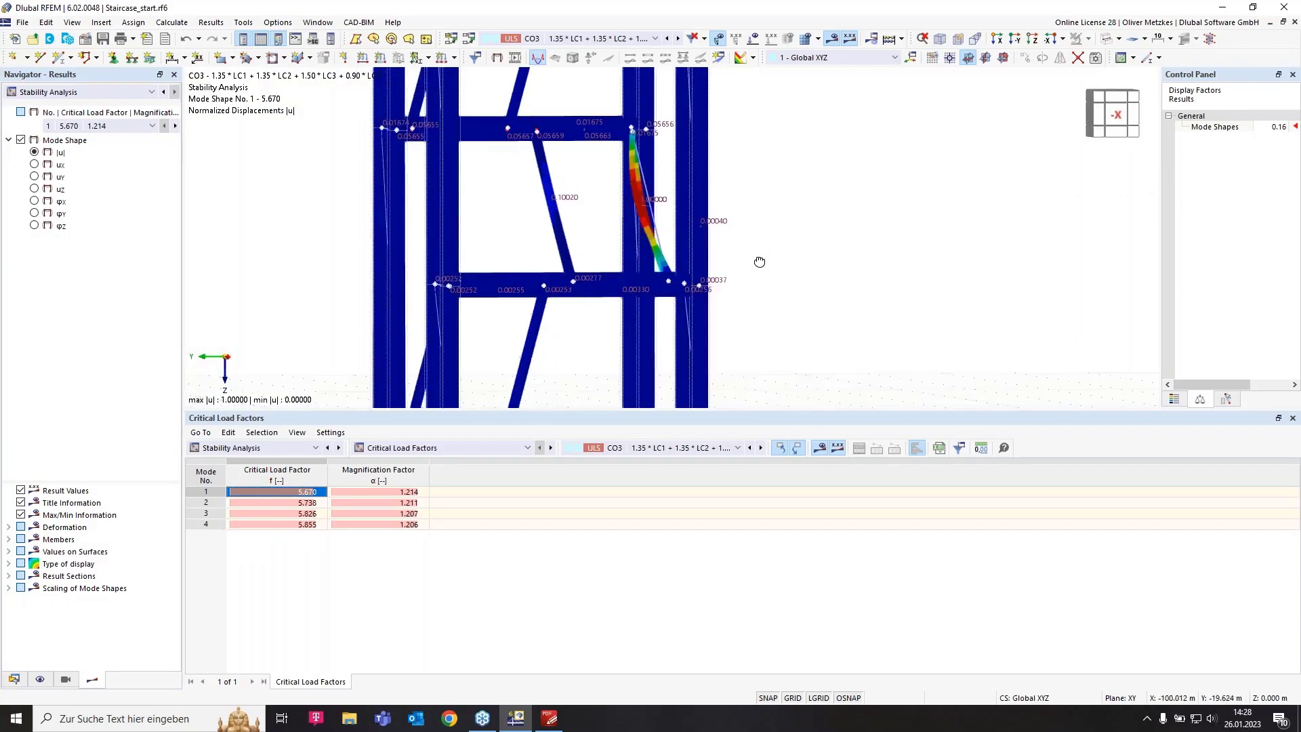
{"action": "scroll", "coordinate": [662, 183], "scroll_direction": "up", "scroll_amount": 4}
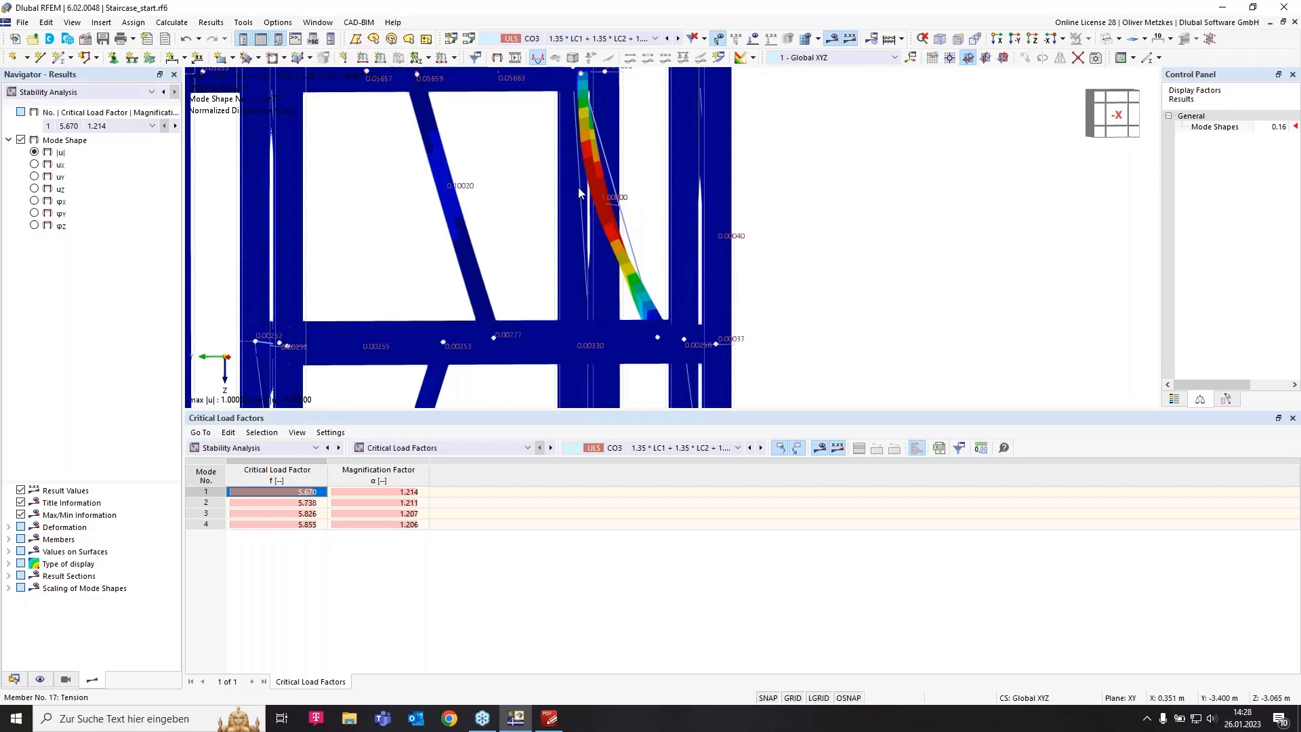
{"action": "mouse_move", "coordinate": [580, 193]}
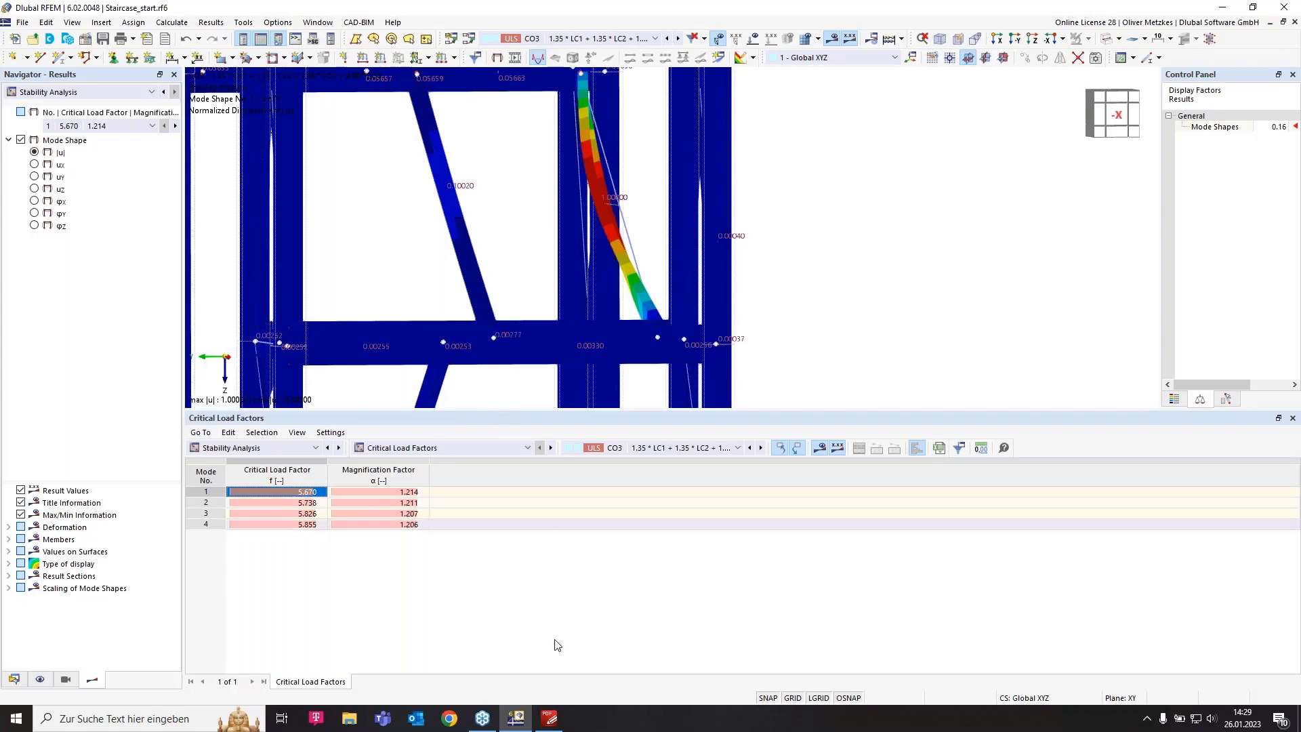
- Switch to the PDF presentation in PDF-XChange Editor and show the Initial bow imperfection slide full screen
{"action": "left_click", "coordinate": [549, 720]}
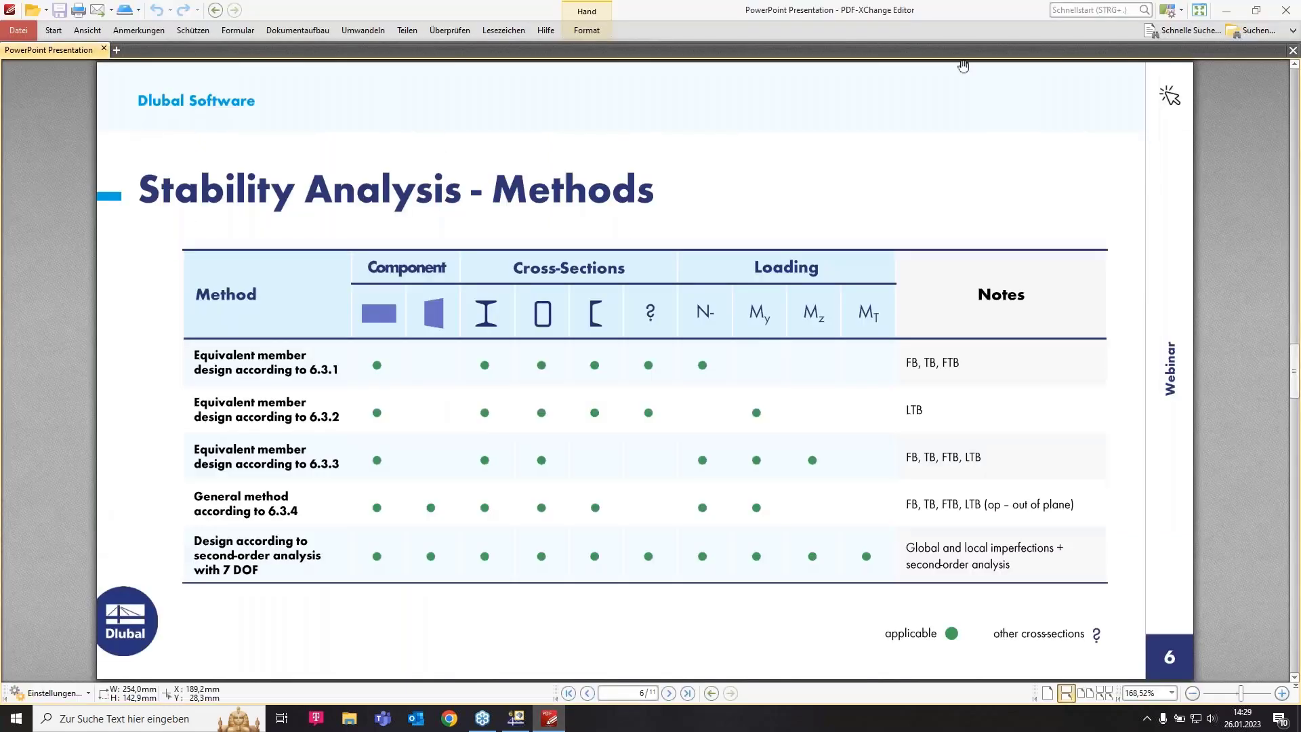
{"action": "left_click", "coordinate": [1198, 9]}
{"action": "key", "text": "Right"}
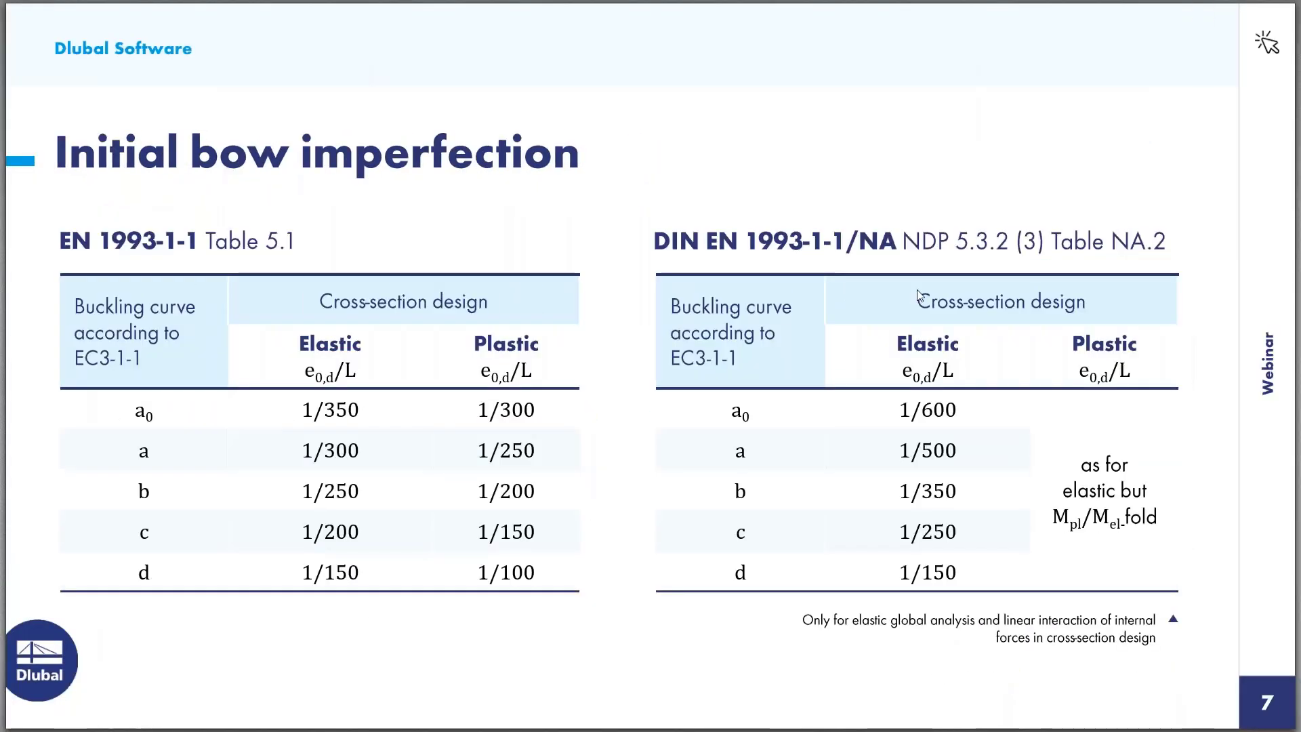
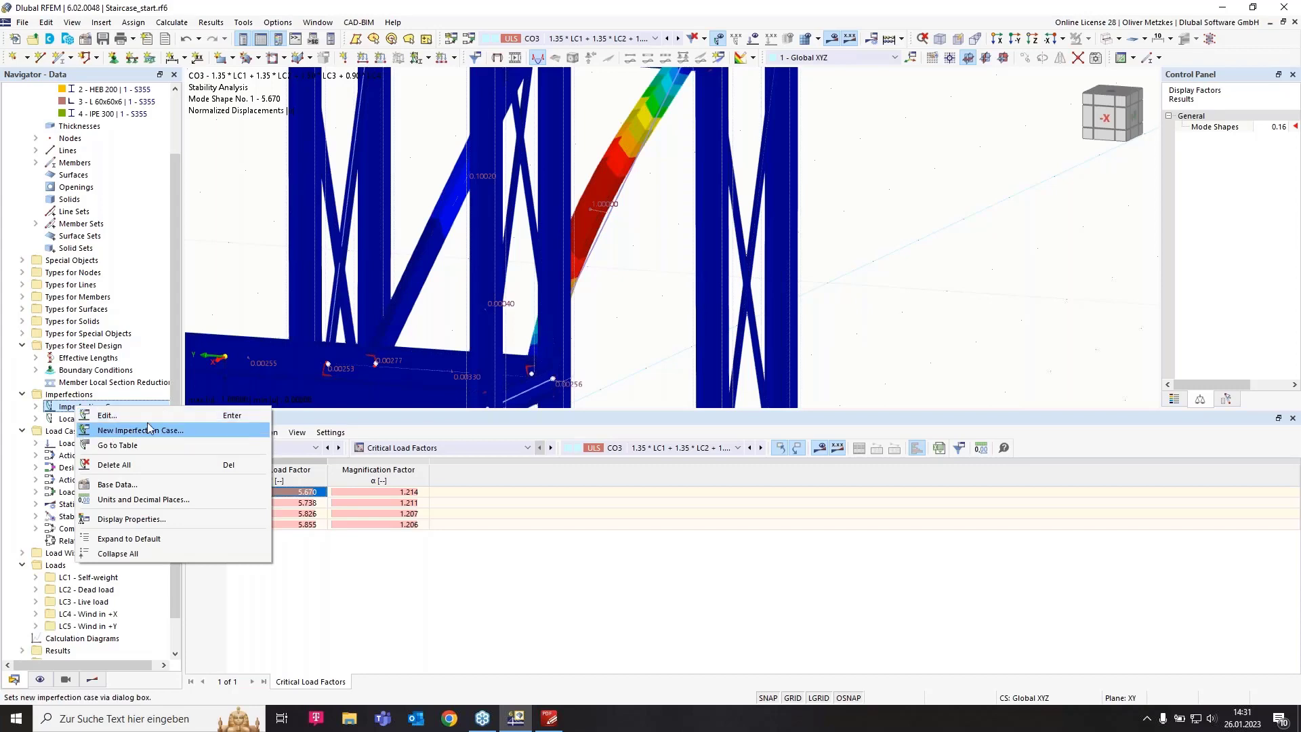
- Start a new imperfection case of type Buckling Mode with a load combination as its source
{"action": "left_click", "coordinate": [128, 432]}
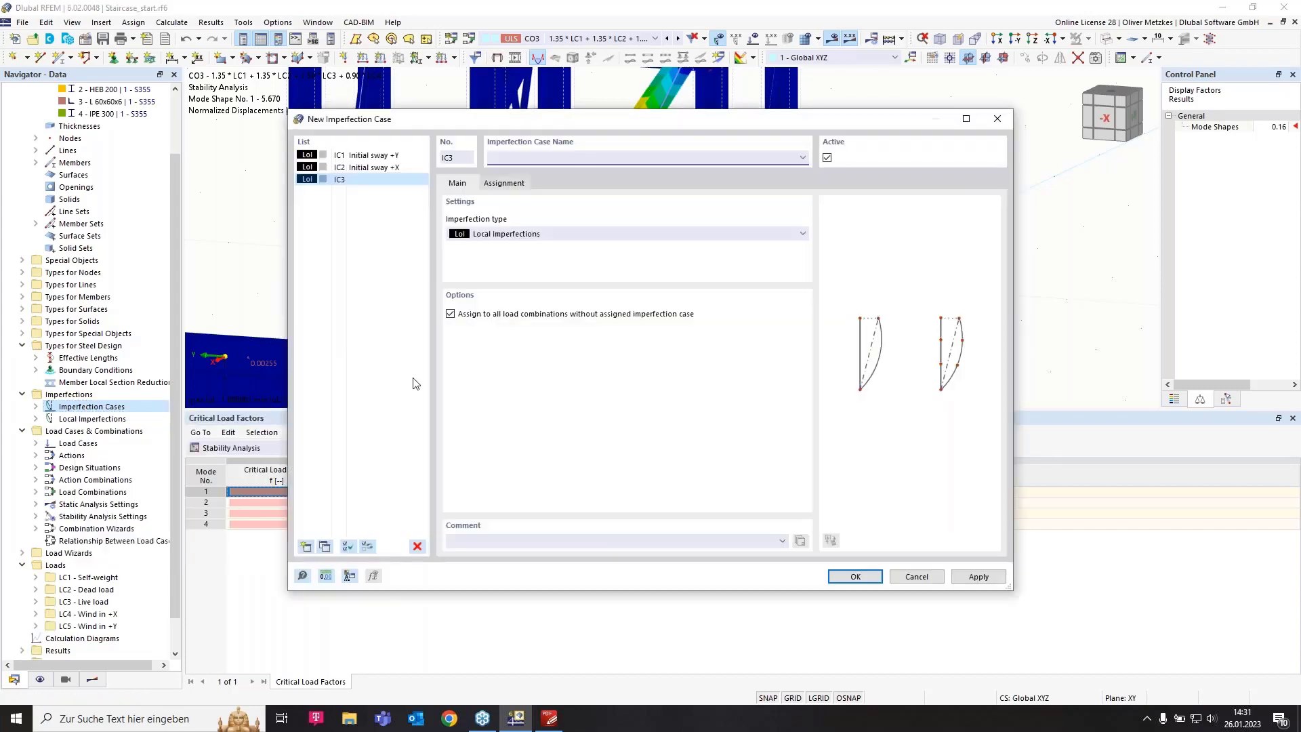
{"action": "left_click", "coordinate": [560, 235]}
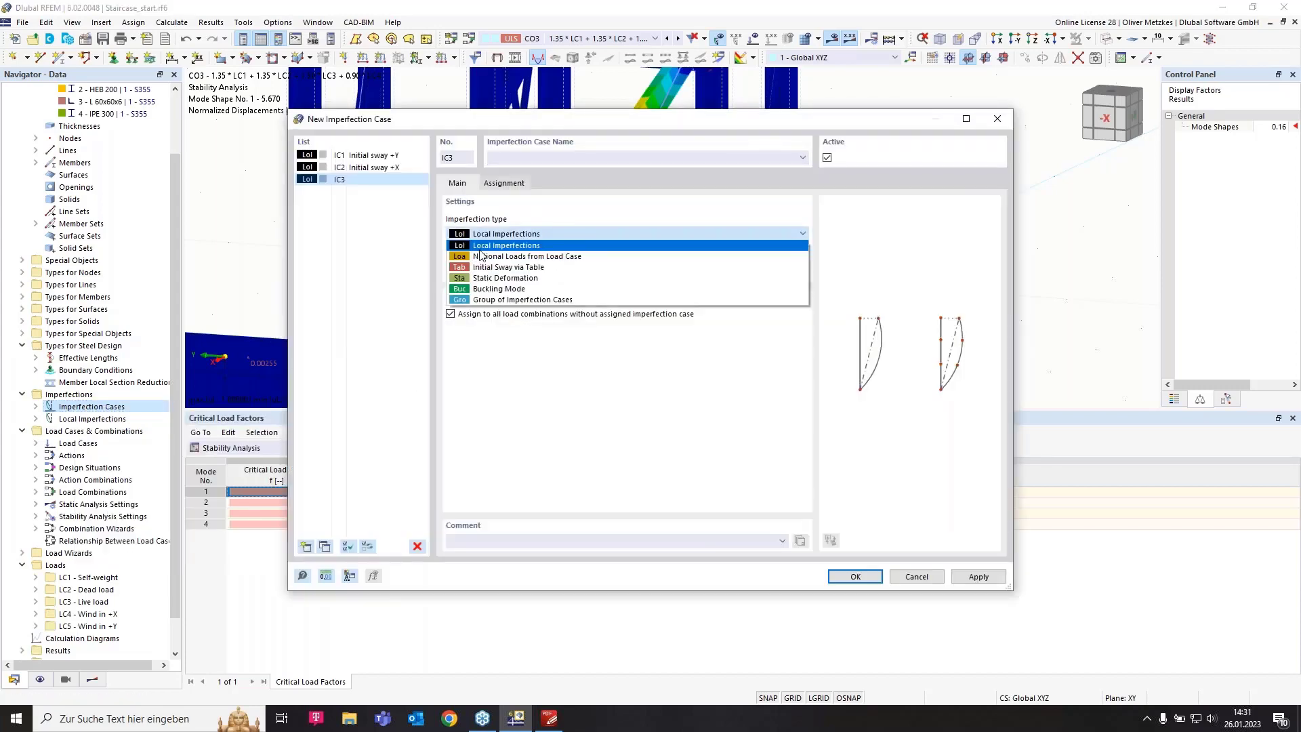
{"action": "left_click", "coordinate": [484, 265]}
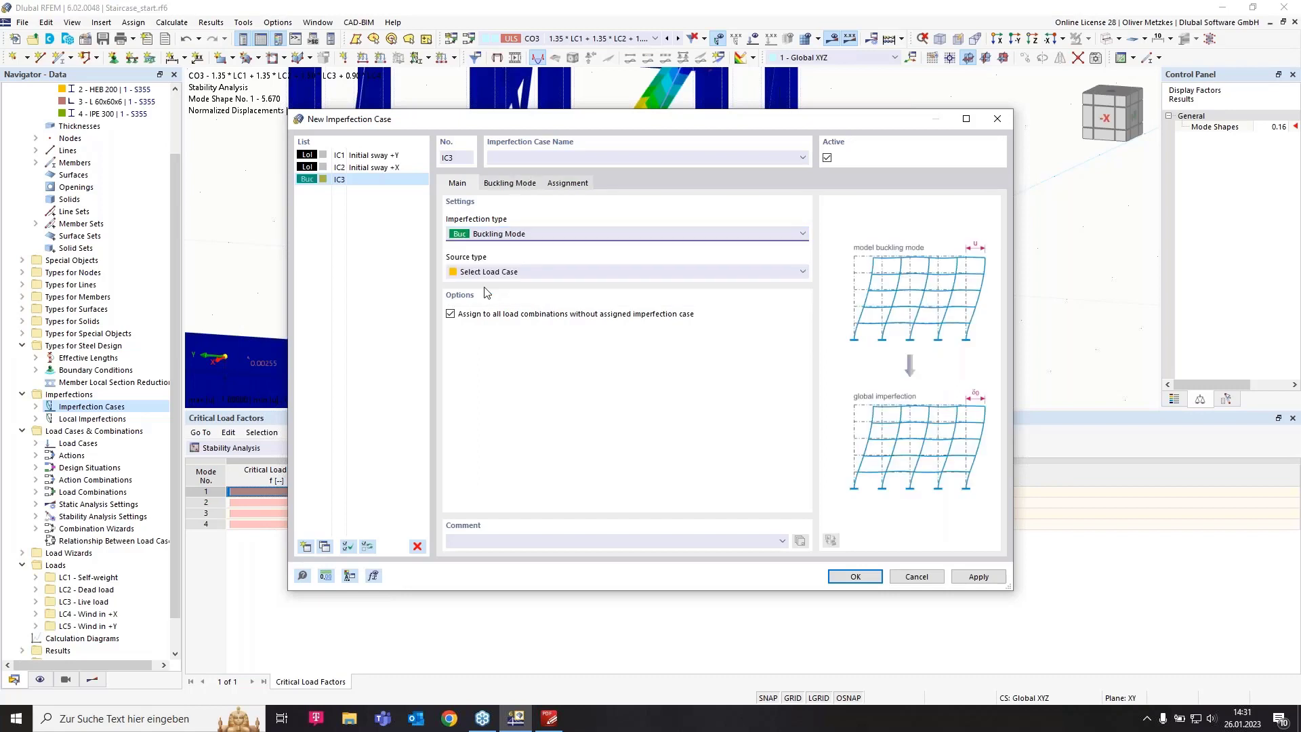
{"action": "left_click", "coordinate": [493, 272]}
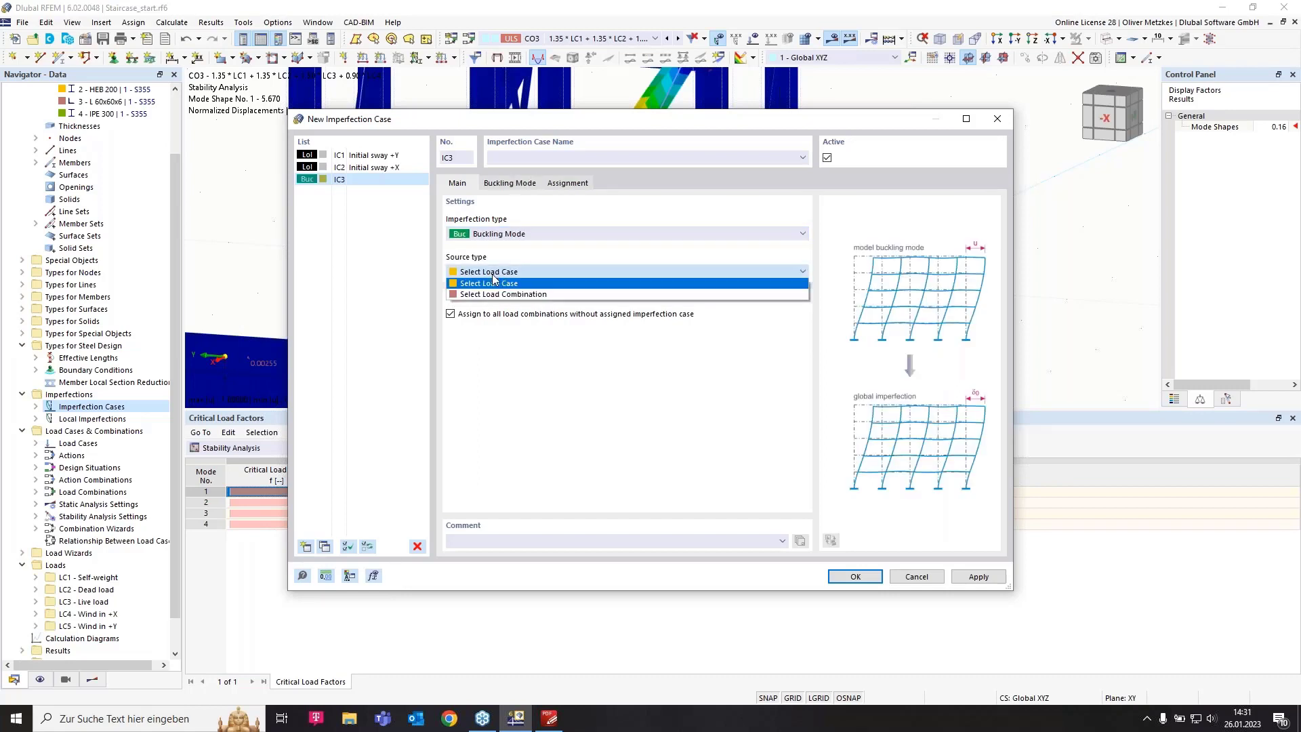
{"action": "left_click", "coordinate": [497, 296]}
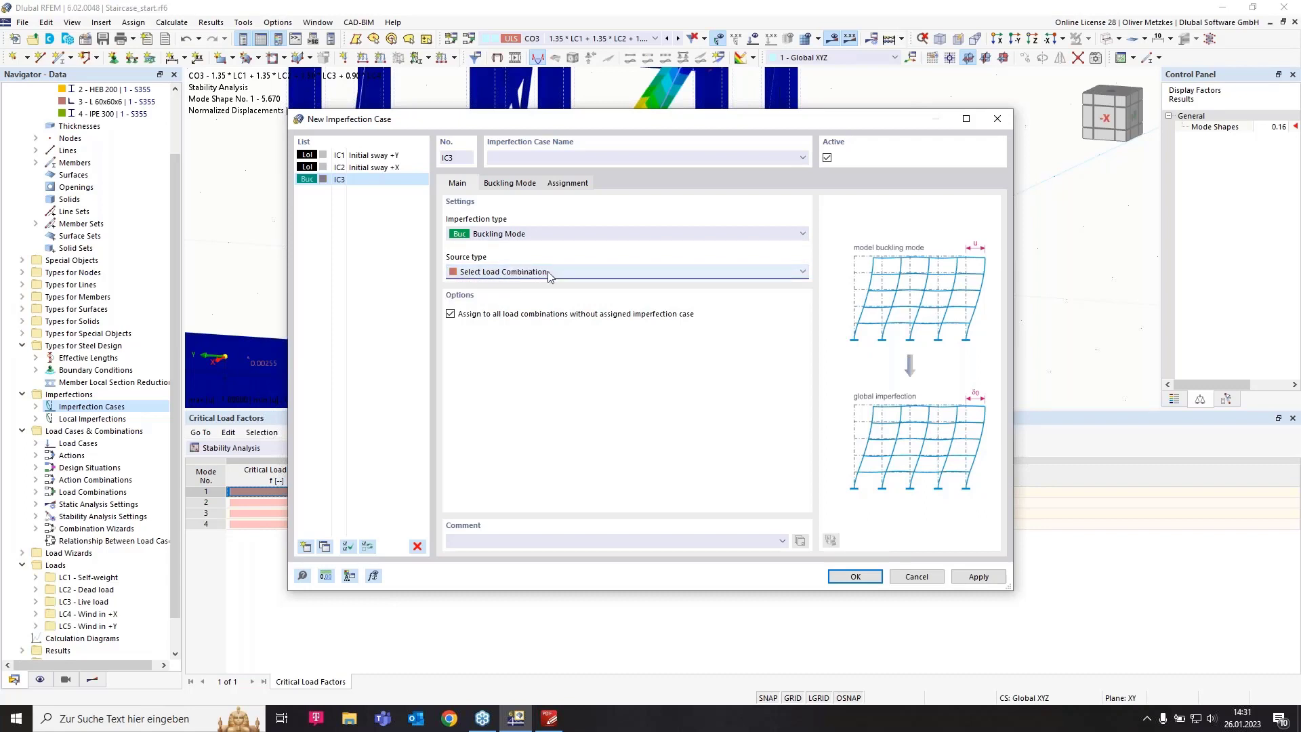
- Take the imperfection shape from load combination CO3 and set the scaling direction to YL
{"action": "left_click", "coordinate": [522, 184]}
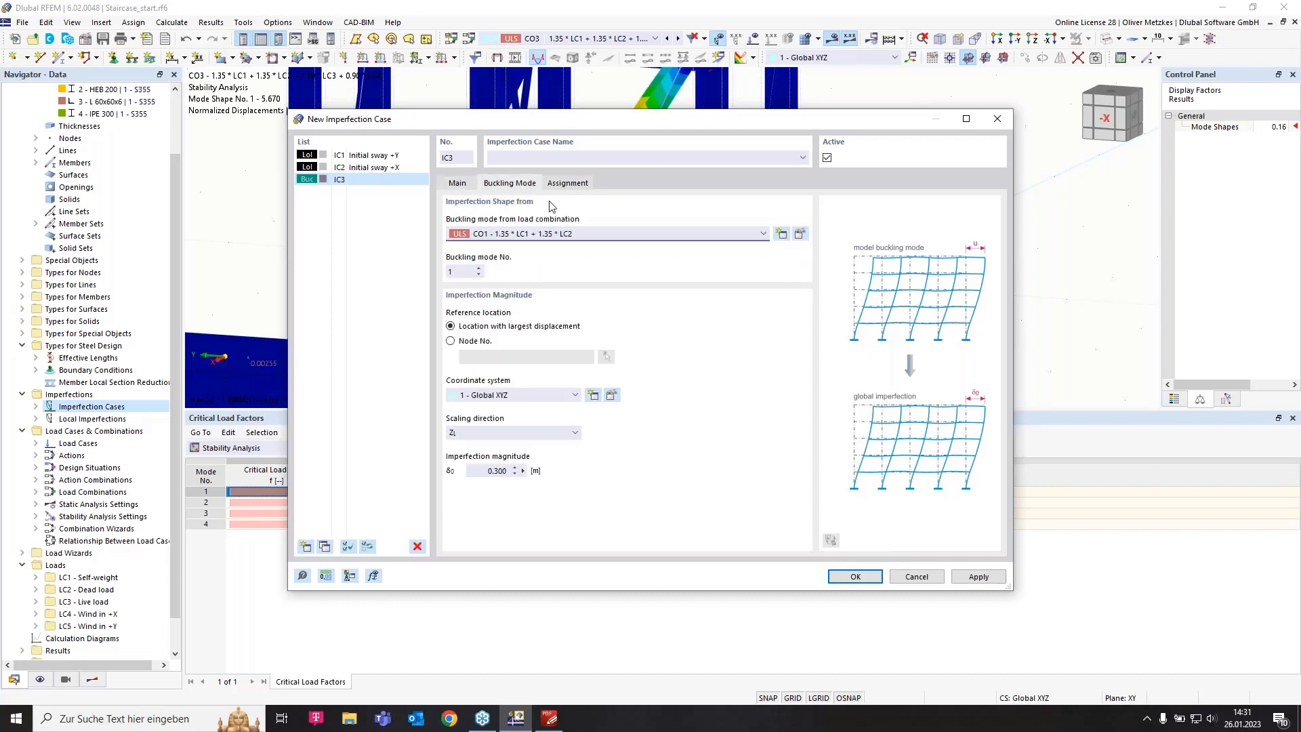
{"action": "left_click", "coordinate": [507, 235]}
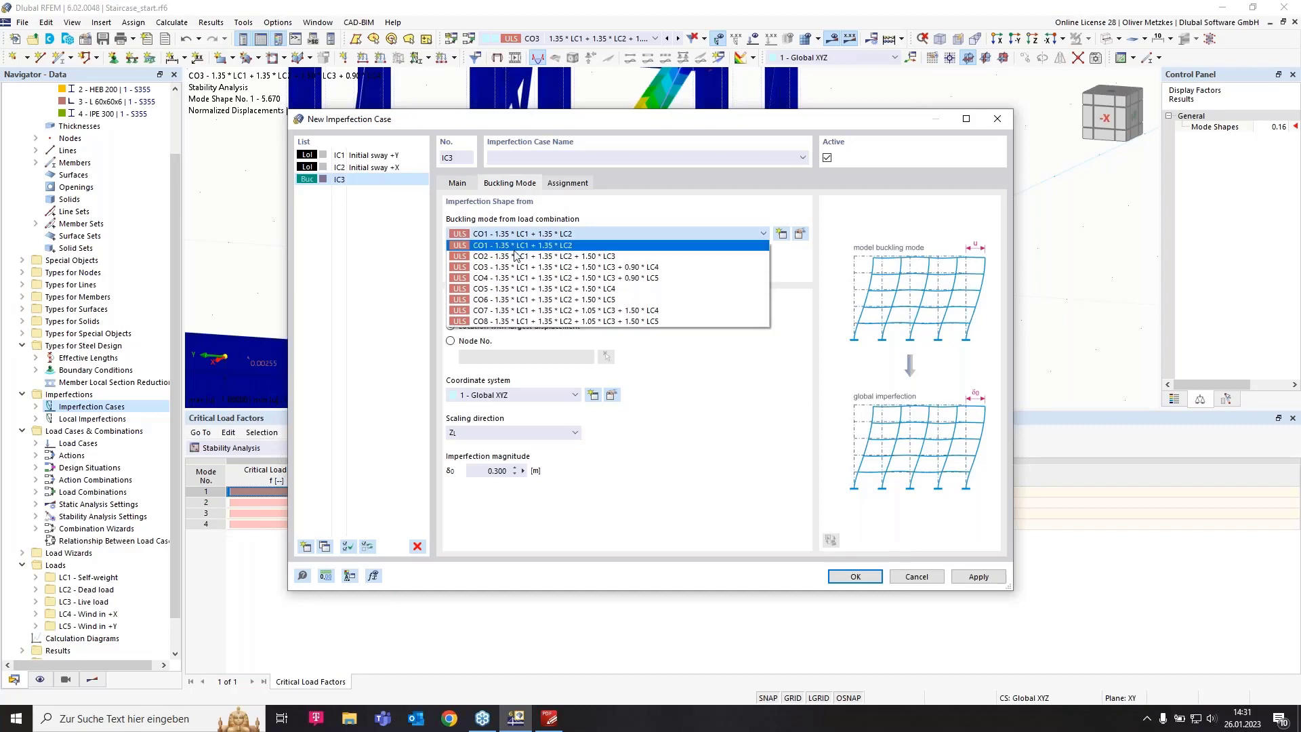
{"action": "left_click", "coordinate": [511, 264]}
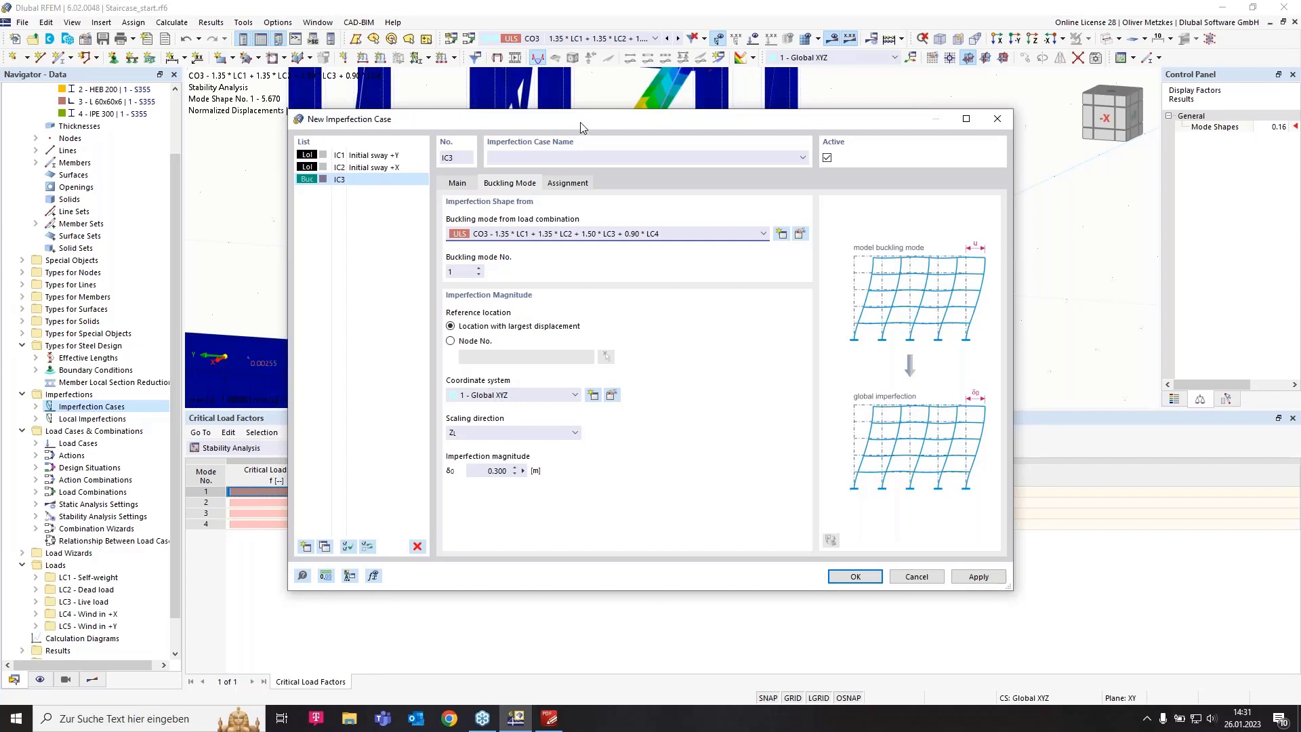
{"action": "mouse_move", "coordinate": [580, 122]}
{"action": "left_mouse_down"}
{"action": "mouse_move", "coordinate": [670, 215]}
{"action": "mouse_move", "coordinate": [711, 196]}
{"action": "mouse_move", "coordinate": [601, 113]}
{"action": "left_mouse_up"}
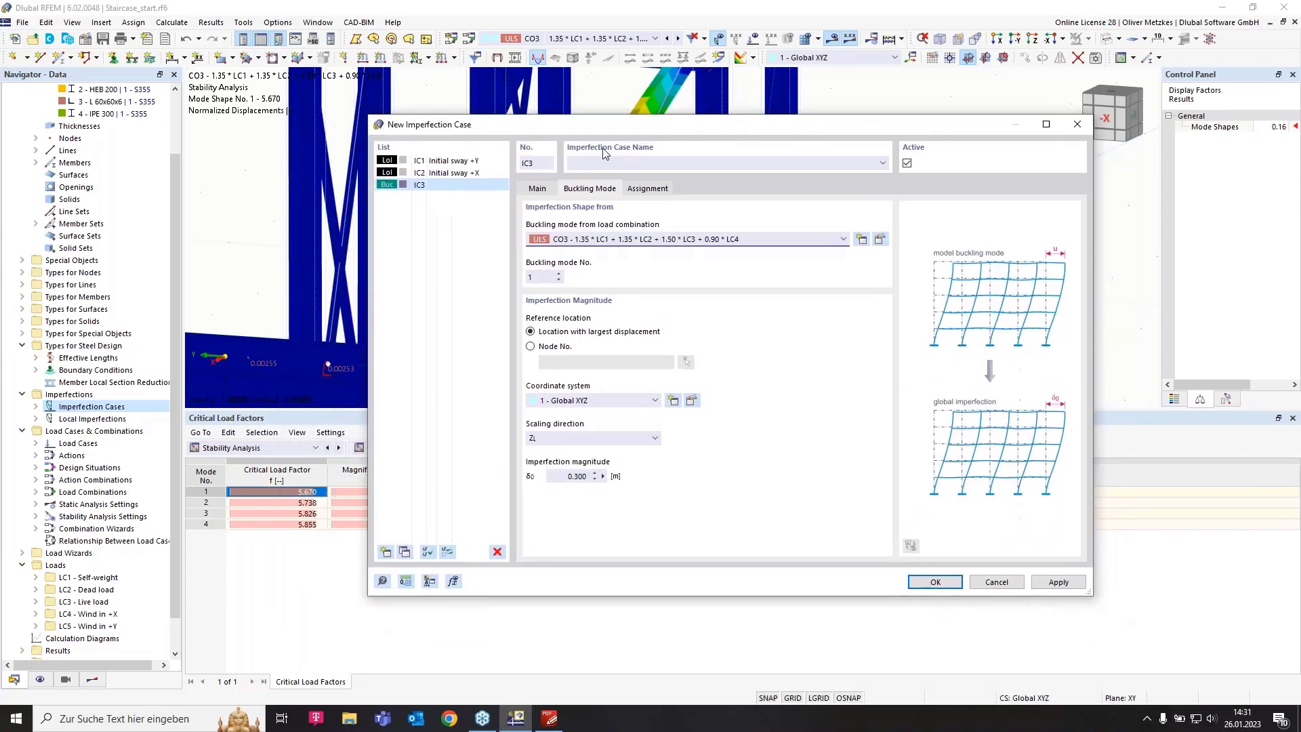
{"action": "left_click", "coordinate": [546, 438]}
{"action": "left_click", "coordinate": [557, 463]}
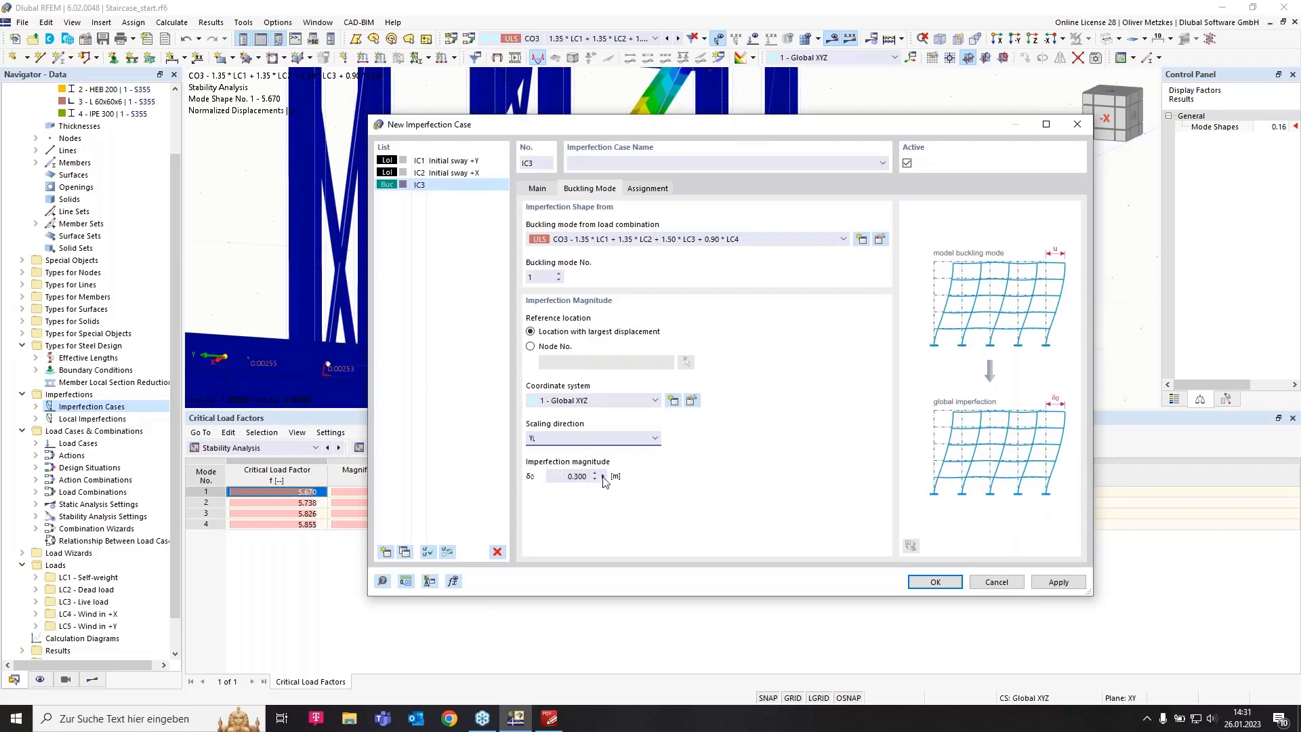
- Set the imperfection magnitude to the buckled stair beam's measured length divided by 200 and create the imperfection case
{"action": "left_click", "coordinate": [604, 477]}
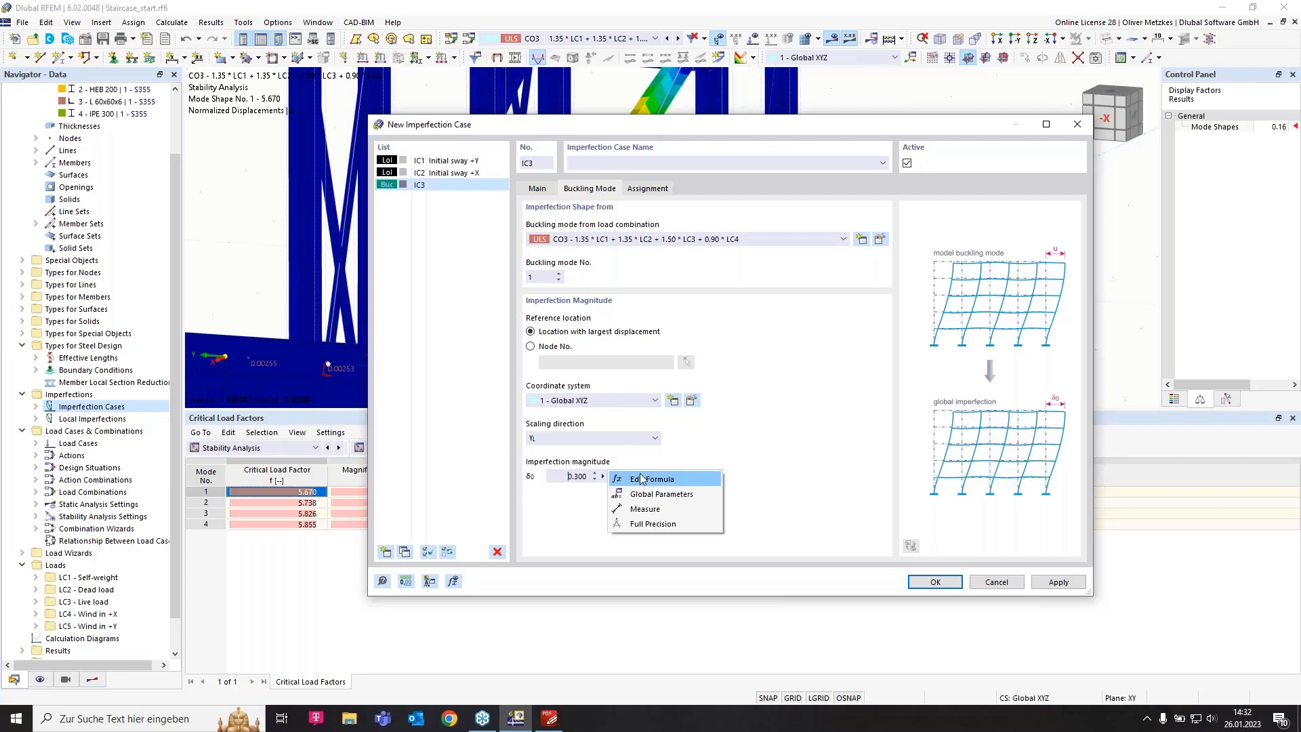
{"action": "left_click", "coordinate": [644, 509]}
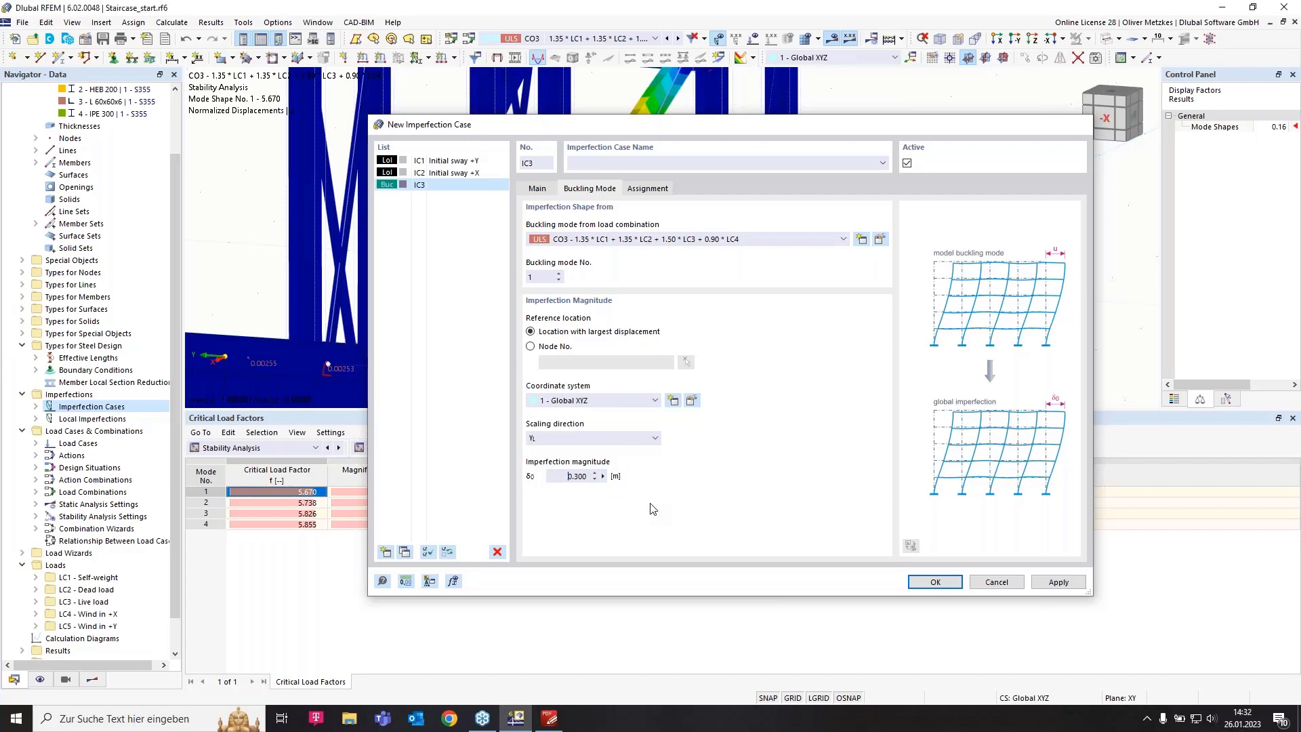
{"action": "middle_click_drag", "start_coordinate": [590, 327], "coordinate": [576, 329], "text": "ctrl"}
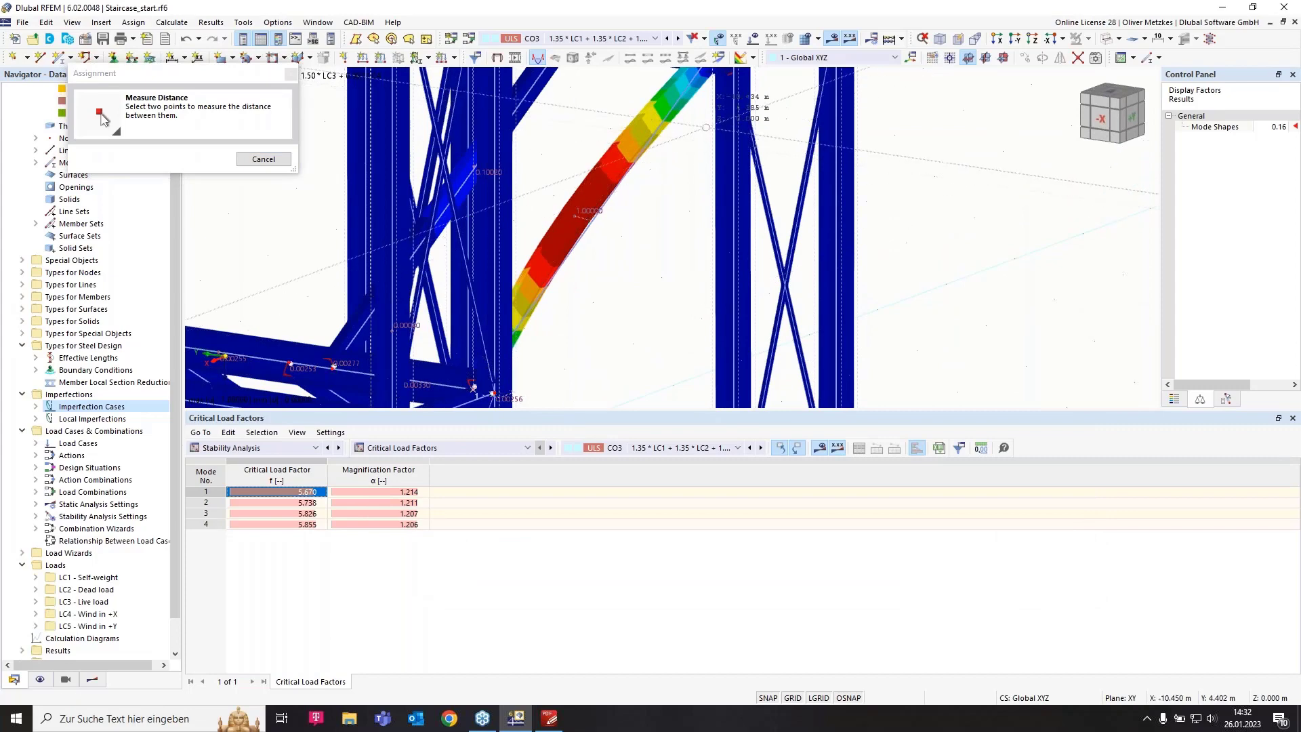
{"action": "middle_click_drag", "start_coordinate": [695, 114], "coordinate": [634, 217]}
{"action": "left_click", "coordinate": [650, 157]}
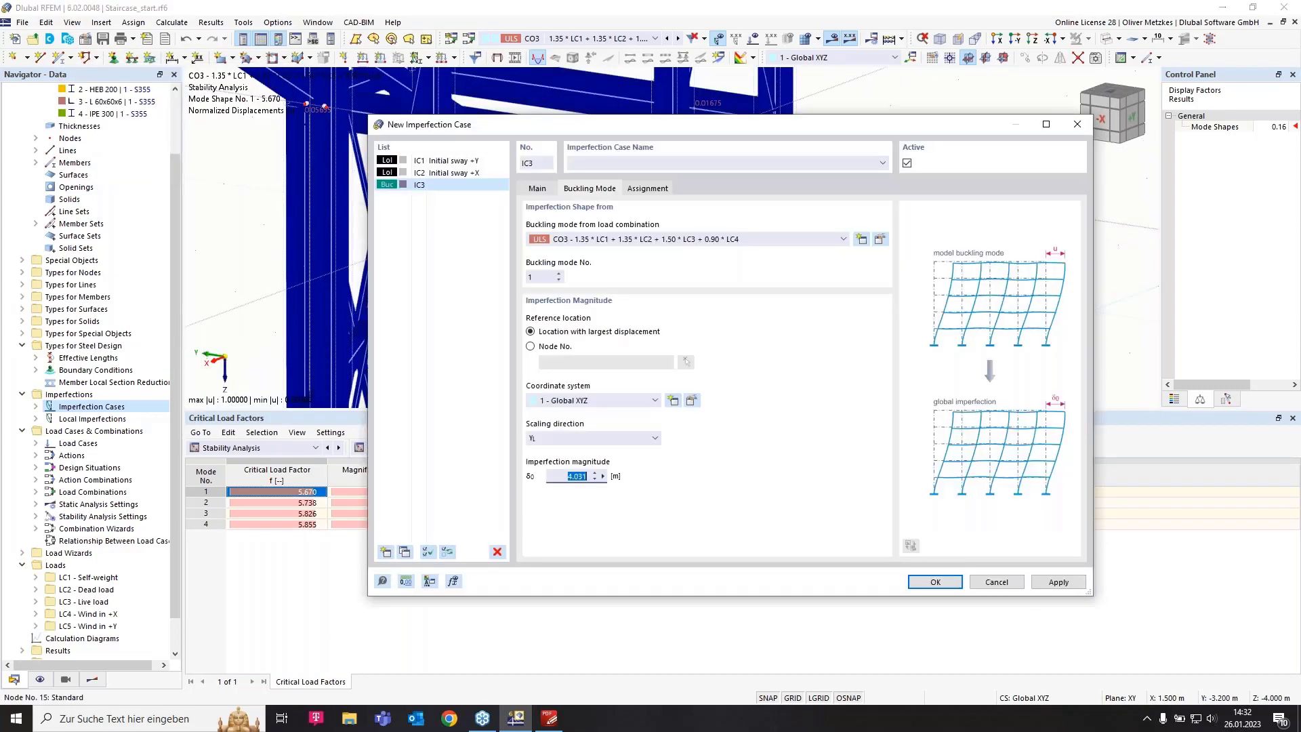
{"action": "left_click", "coordinate": [589, 477]}
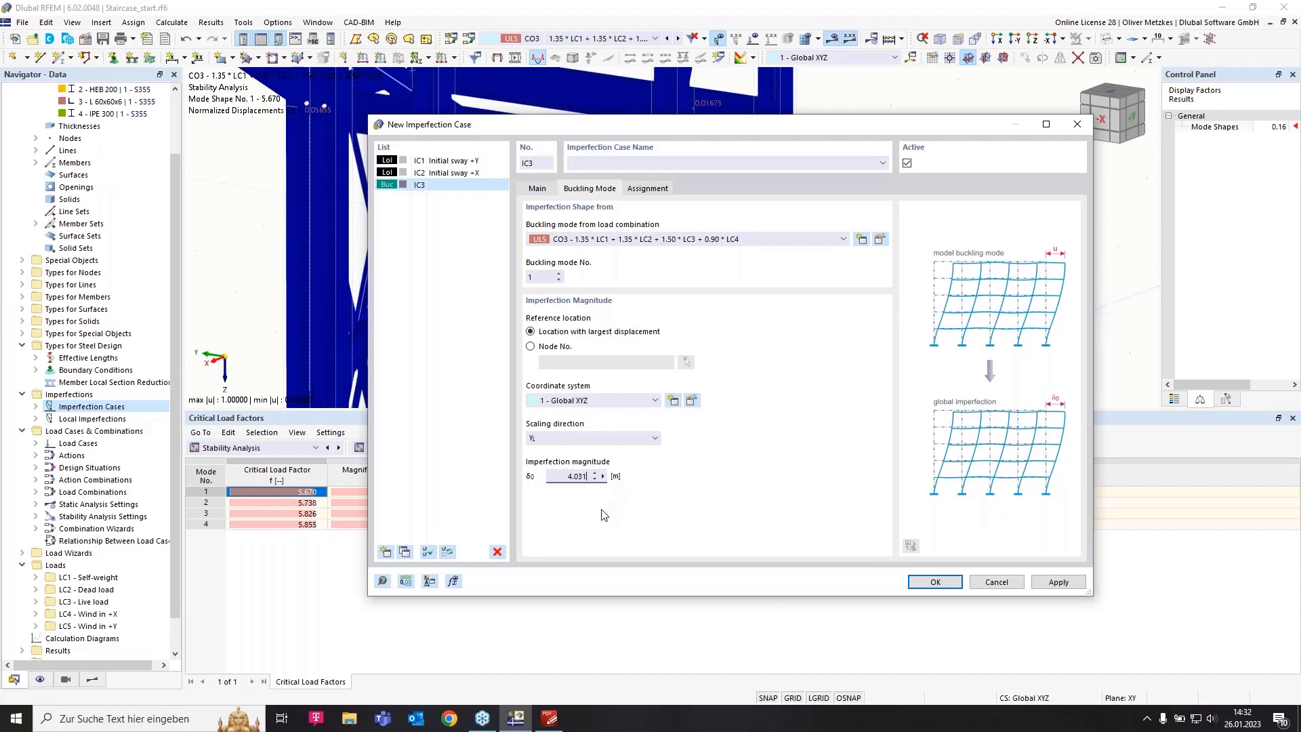
{"action": "type", "text": "/200"}
{"action": "key", "text": "Tab"}
{"action": "left_click", "coordinate": [936, 583]}
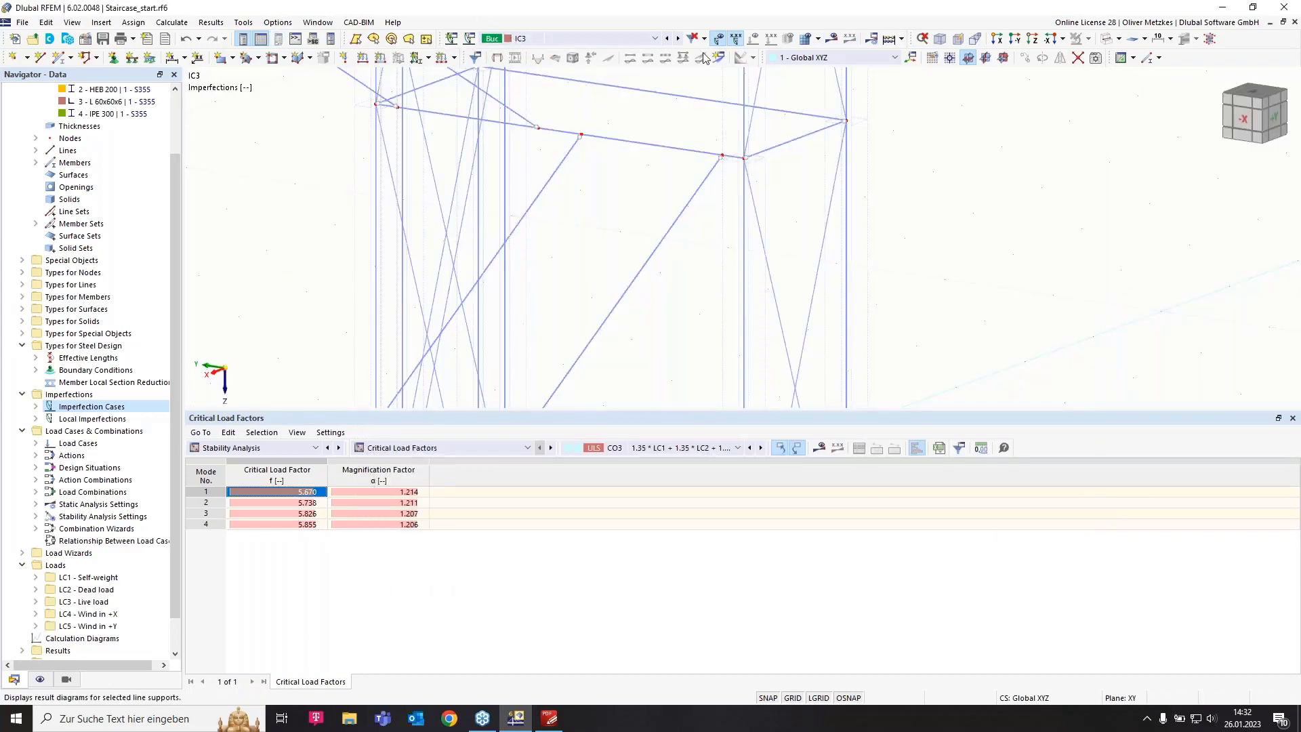
- Calculate imperfection case IC3 and display its global deformations
{"action": "left_click", "coordinate": [832, 38]}
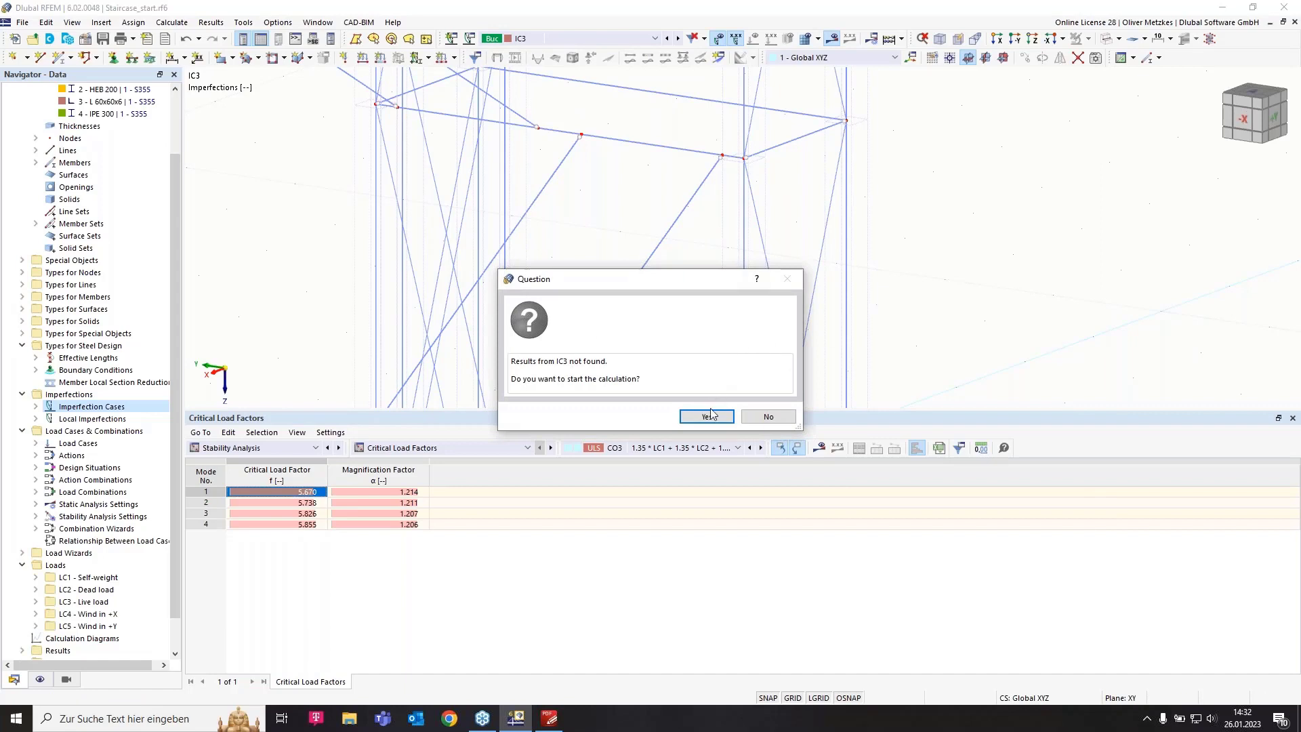
{"action": "left_click", "coordinate": [708, 417]}
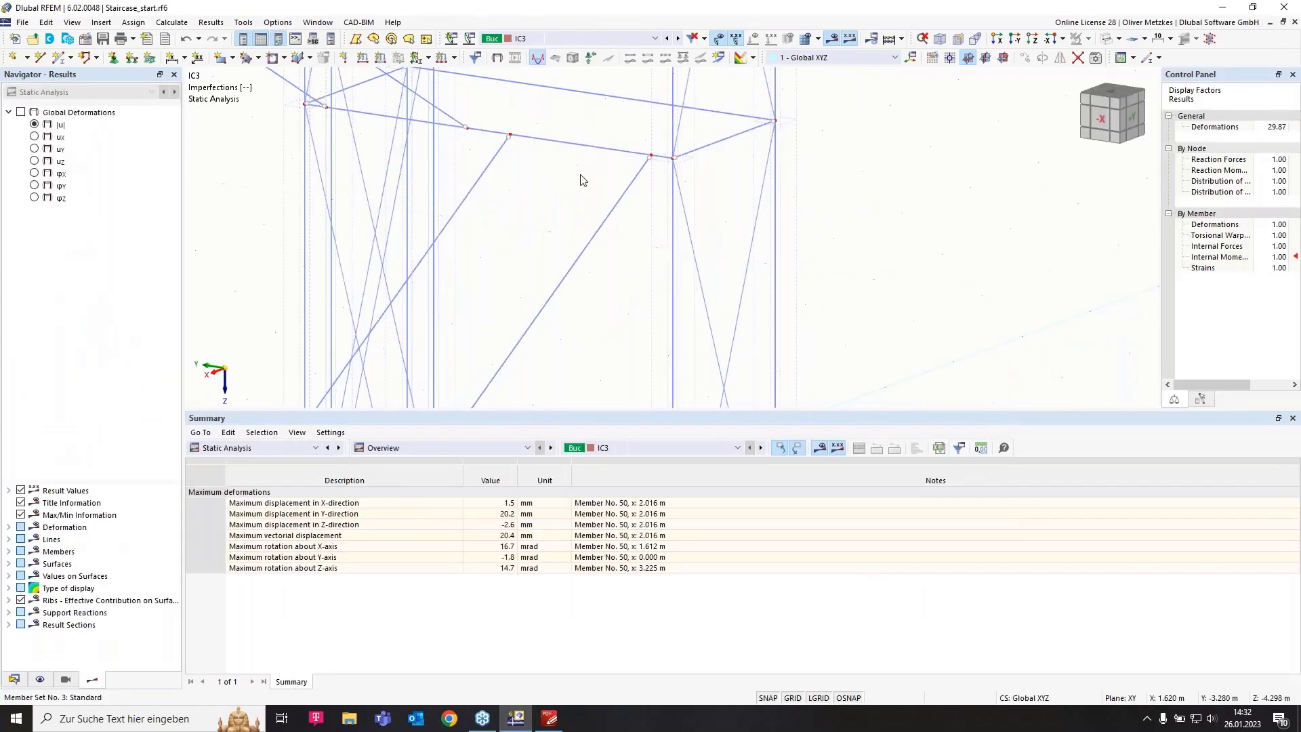
{"action": "left_click", "coordinate": [22, 113]}
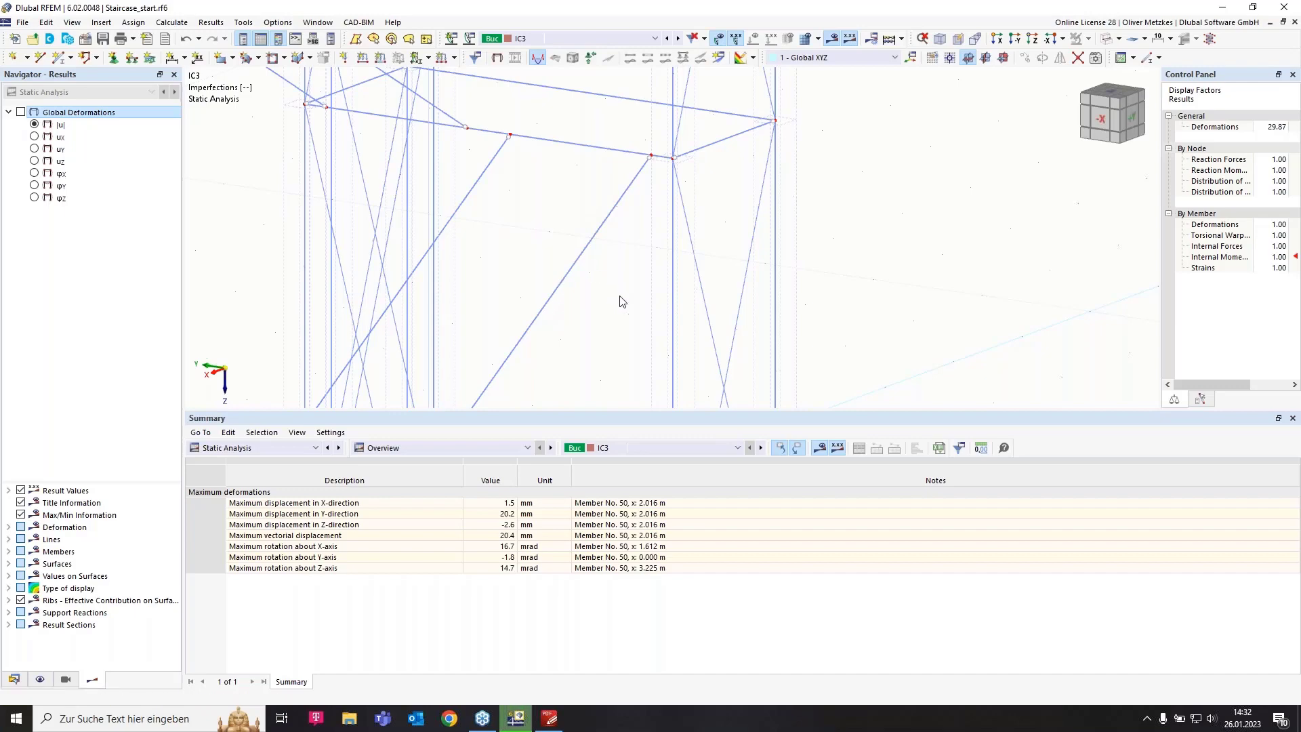
- Examine the imperfect shape of IC3 on the stair beam and across the whole staircase tower
{"action": "scroll", "coordinate": [706, 209], "scroll_direction": "down", "scroll_amount": 4}
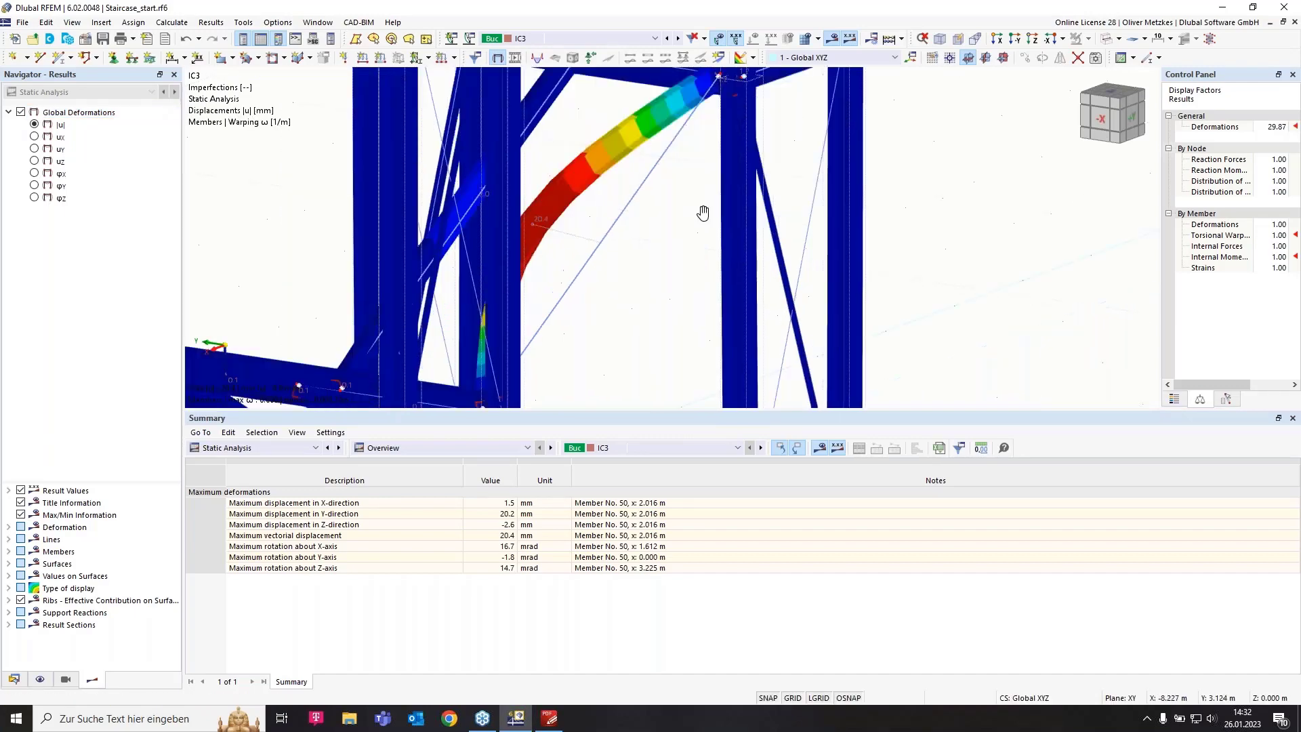
{"action": "scroll", "coordinate": [639, 197], "scroll_direction": "down", "scroll_amount": 2}
{"action": "middle_click_drag", "start_coordinate": [624, 260], "coordinate": [593, 315]}
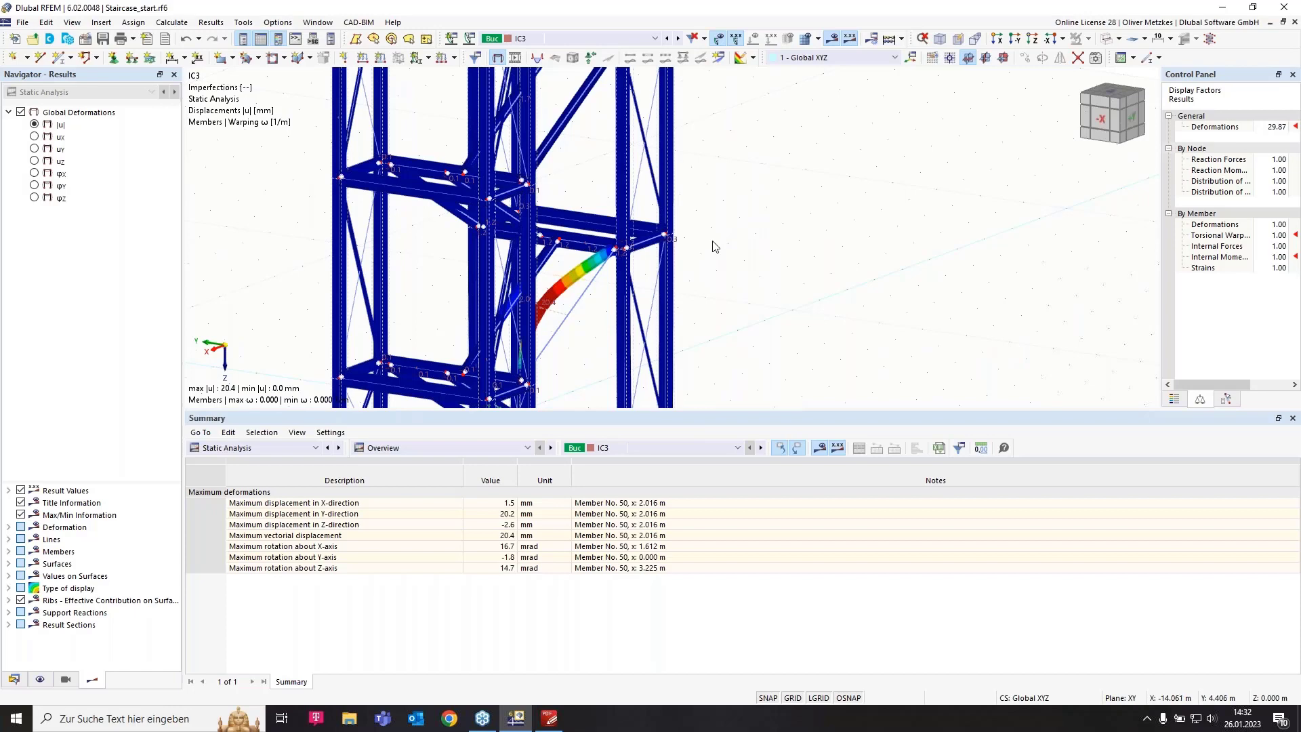
{"action": "scroll", "coordinate": [716, 246], "scroll_direction": "down", "scroll_amount": 2}
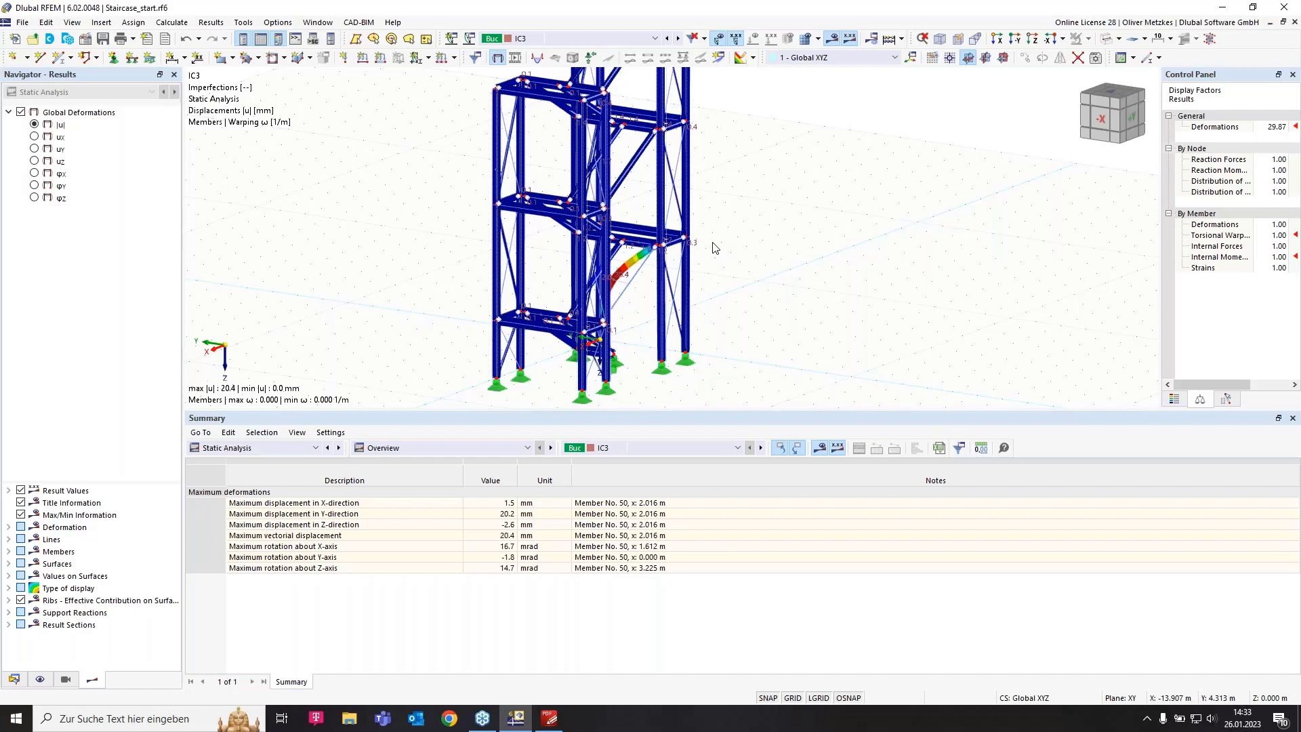
{"action": "scroll", "coordinate": [820, 215], "scroll_direction": "down", "scroll_amount": 3}
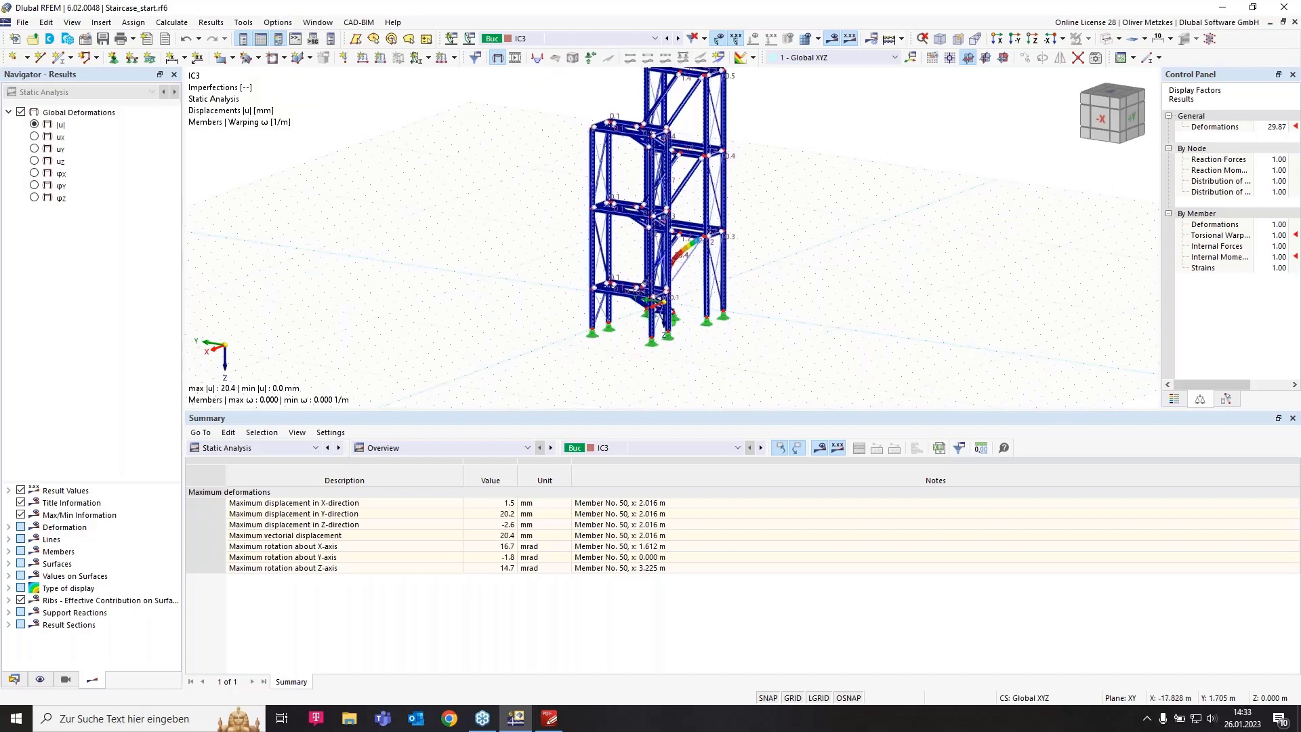
{"action": "middle_click_drag", "start_coordinate": [820, 216], "coordinate": [712, 269], "text": "ctrl"}
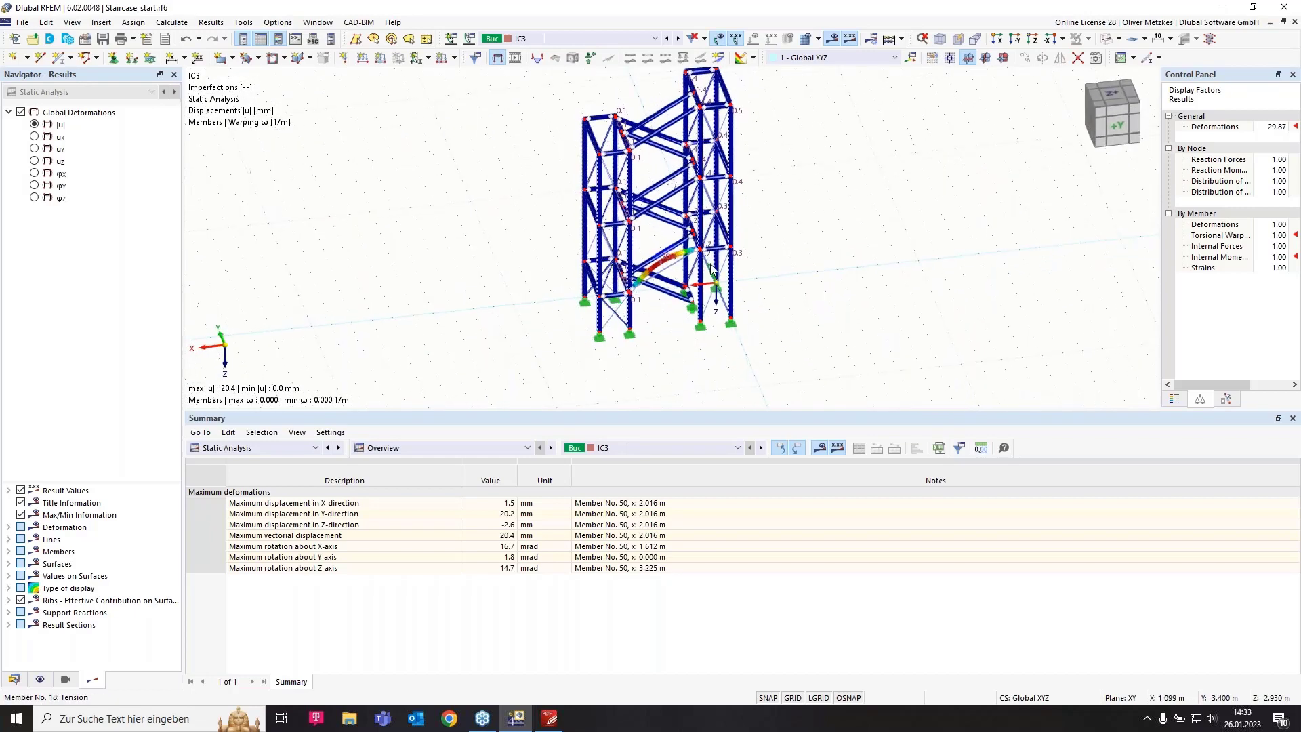
{"action": "scroll", "coordinate": [702, 230], "scroll_direction": "up", "scroll_amount": 2}
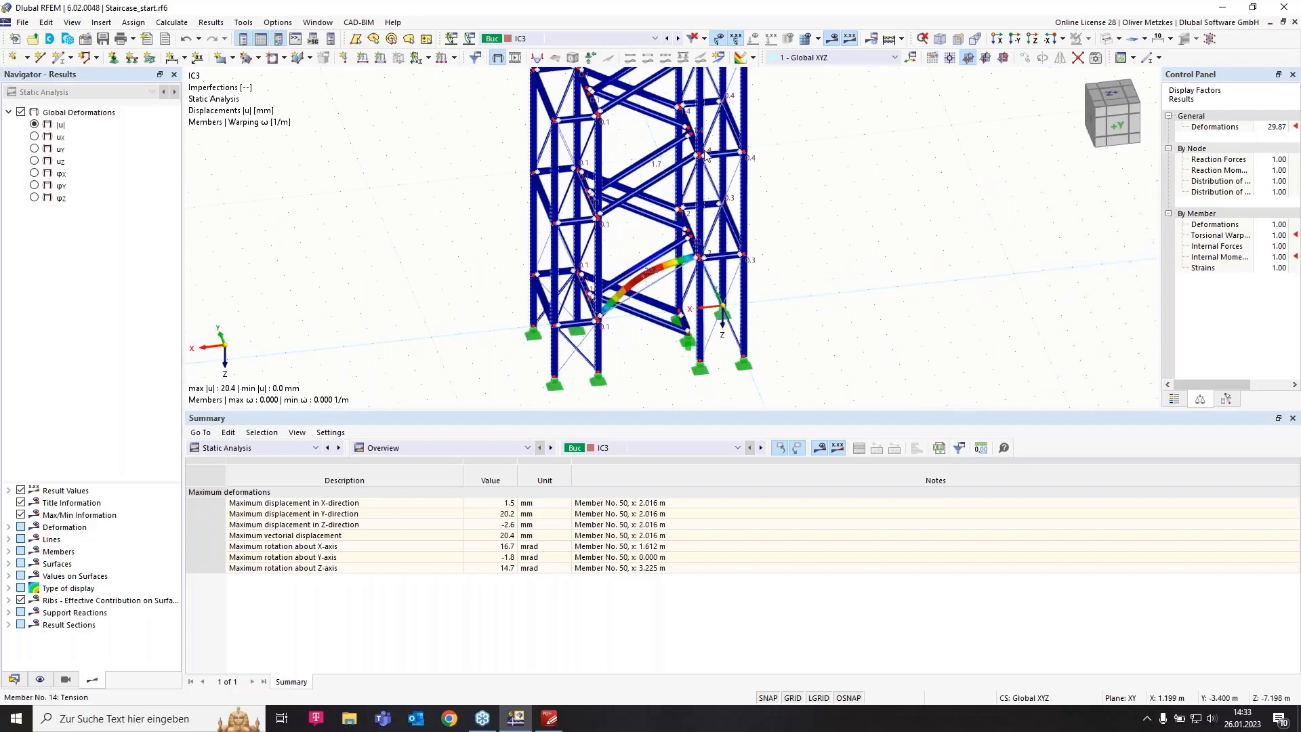
{"action": "scroll", "coordinate": [705, 156], "scroll_direction": "down", "scroll_amount": 4}
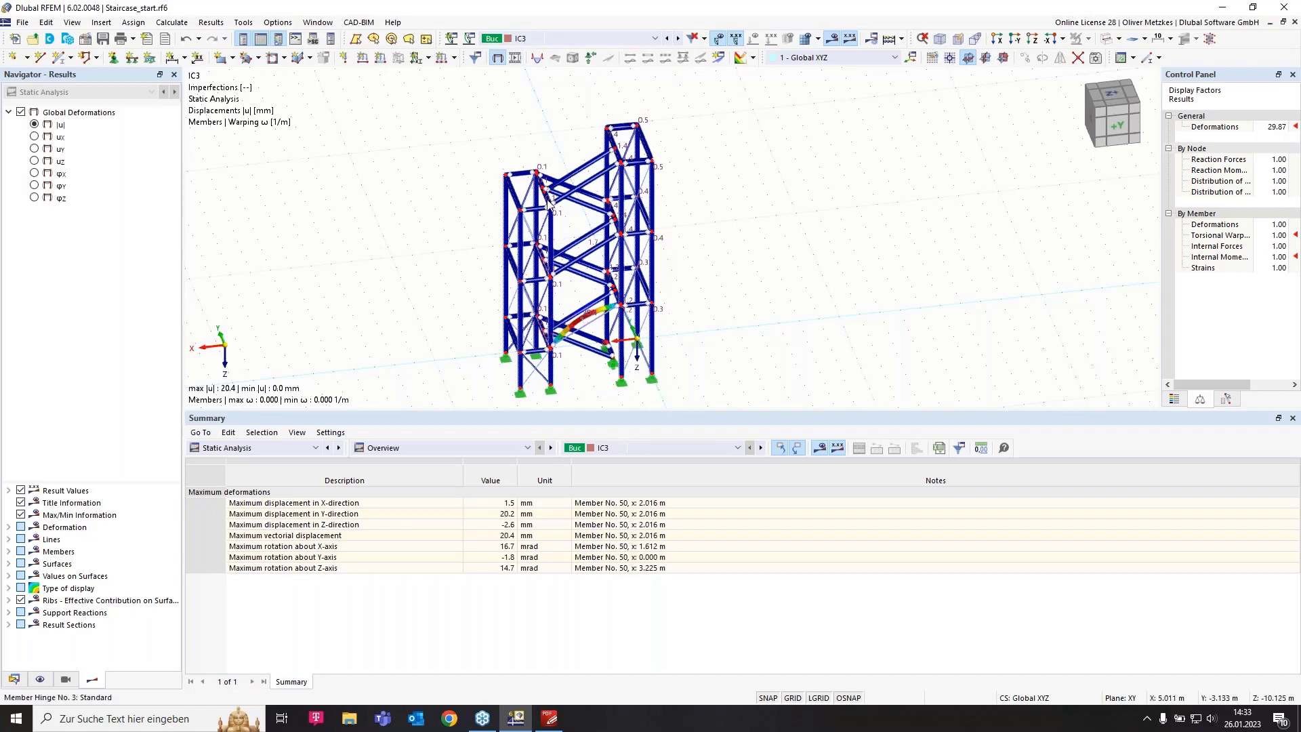
{"action": "mouse_move", "coordinate": [547, 200]}
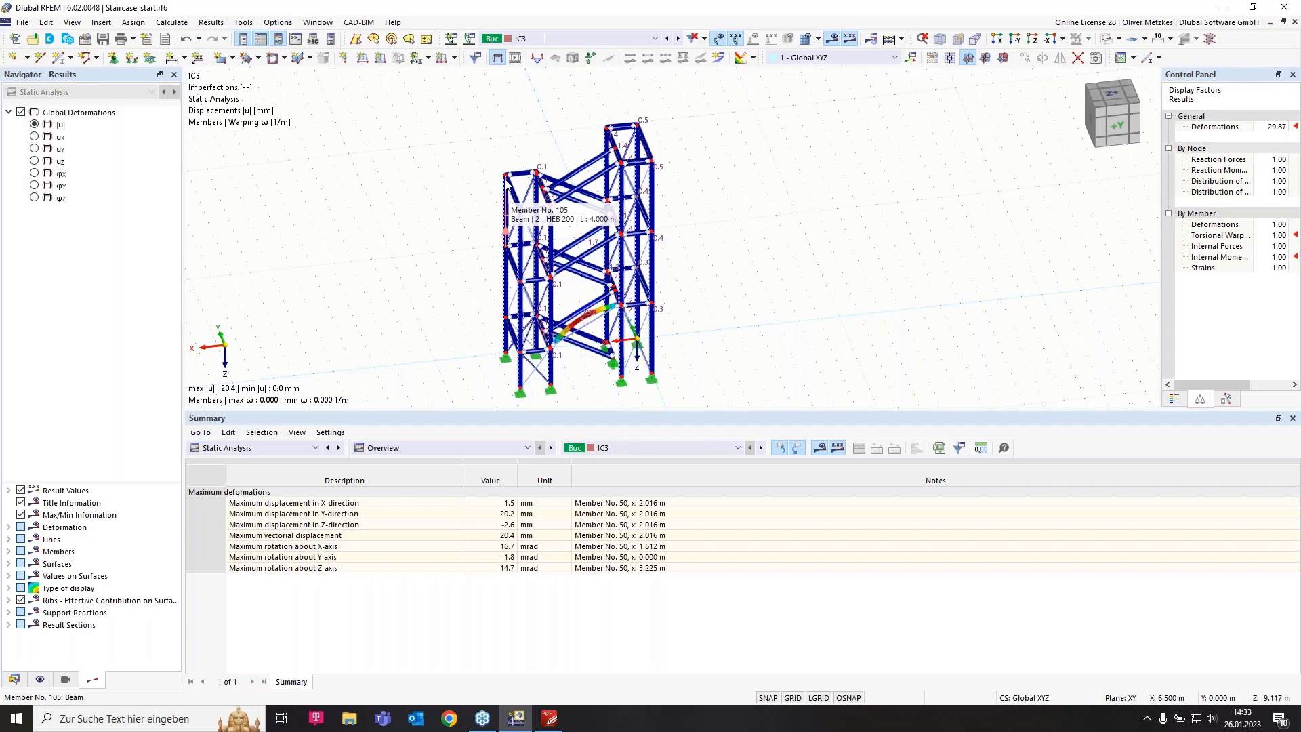
- Change the imperfection type of imperfection case IC3 to Static Deformation
{"action": "left_click", "coordinate": [470, 40]}
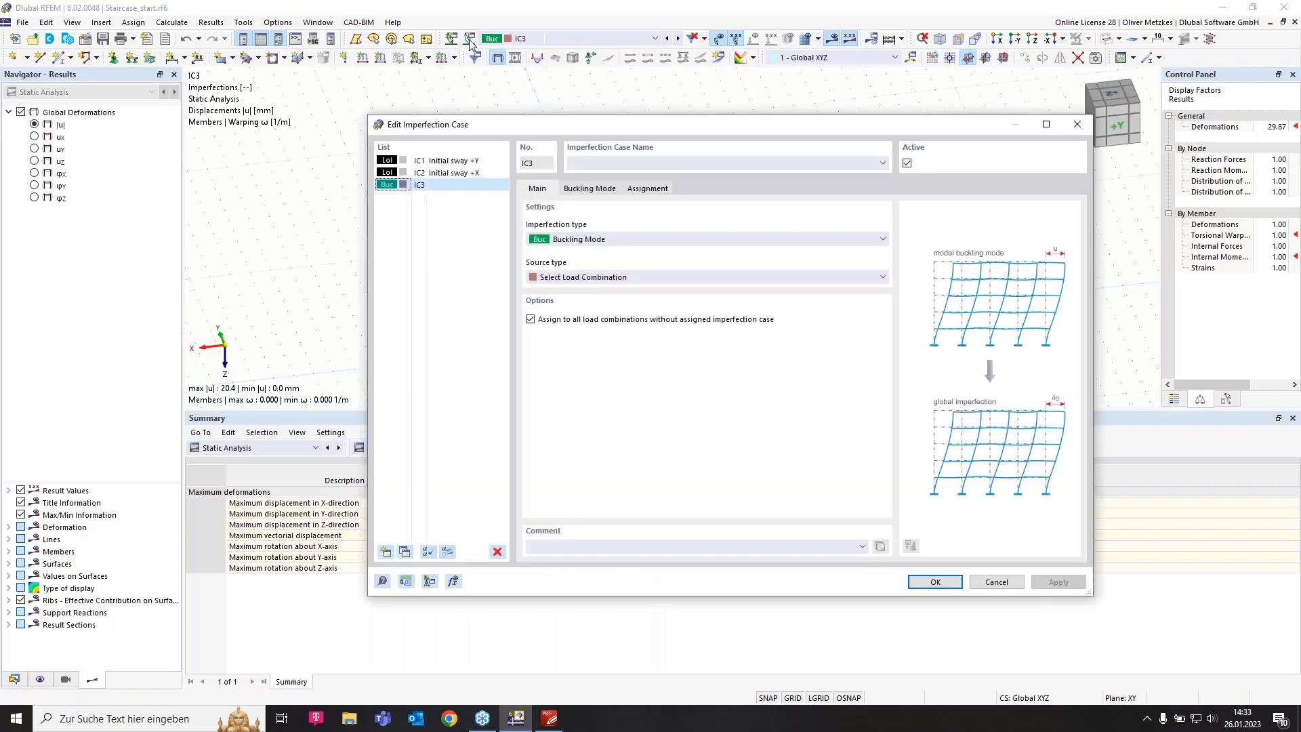
{"action": "left_click", "coordinate": [629, 242]}
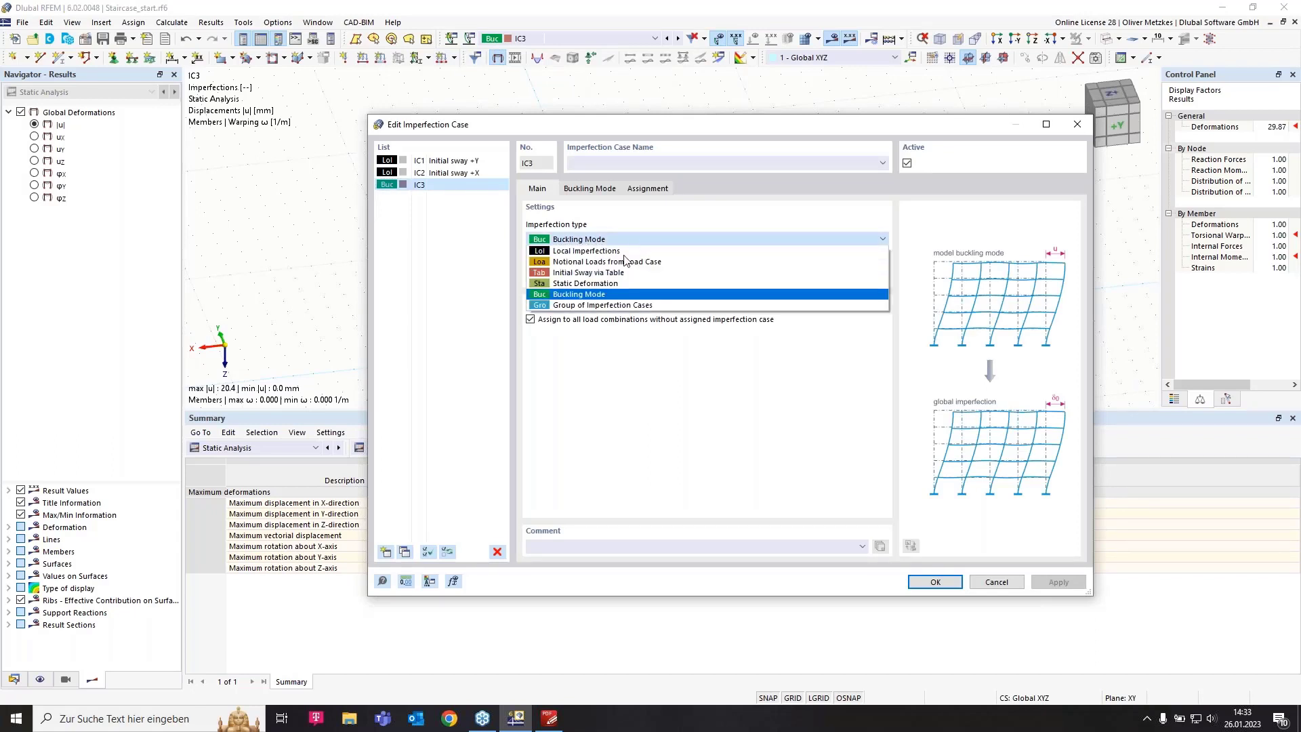
{"action": "left_click", "coordinate": [604, 285]}
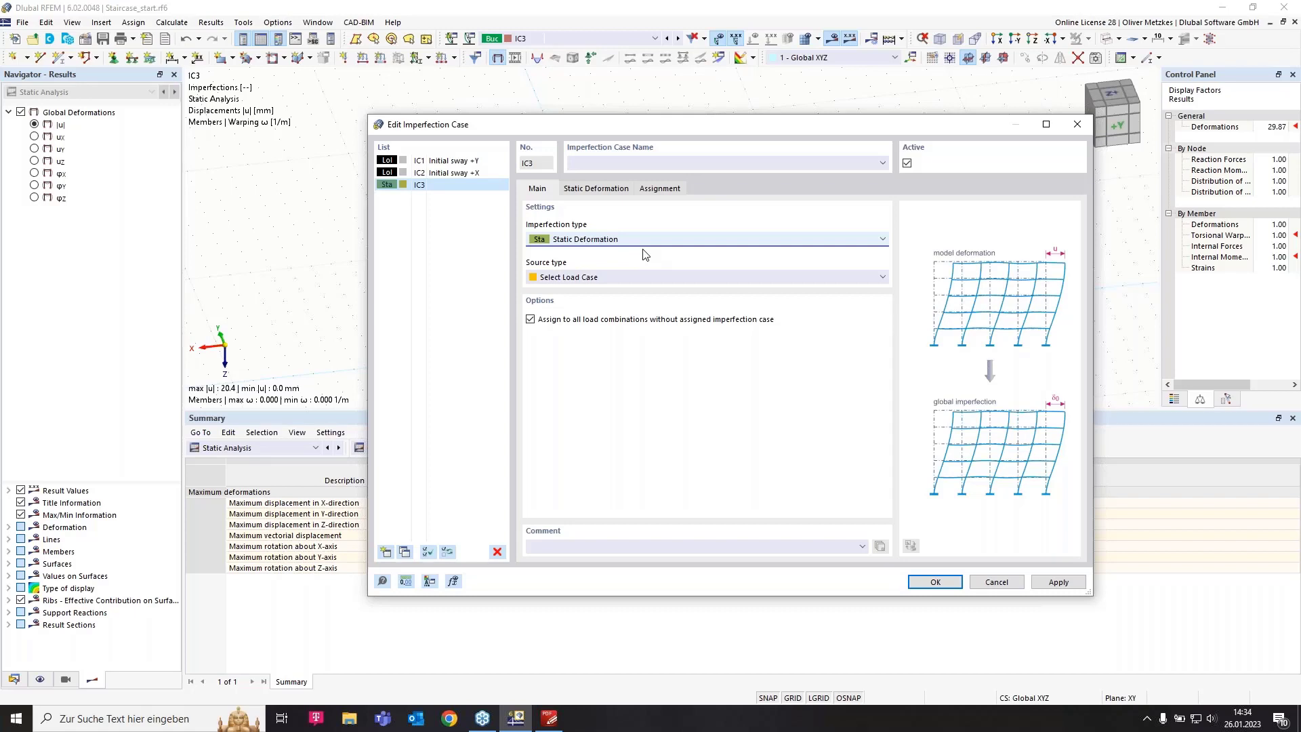
- Create load case LC6 named Imperfection with action category None as the source of IC3's static deformation, accepting deletion of existing results
{"action": "left_click", "coordinate": [583, 188]}
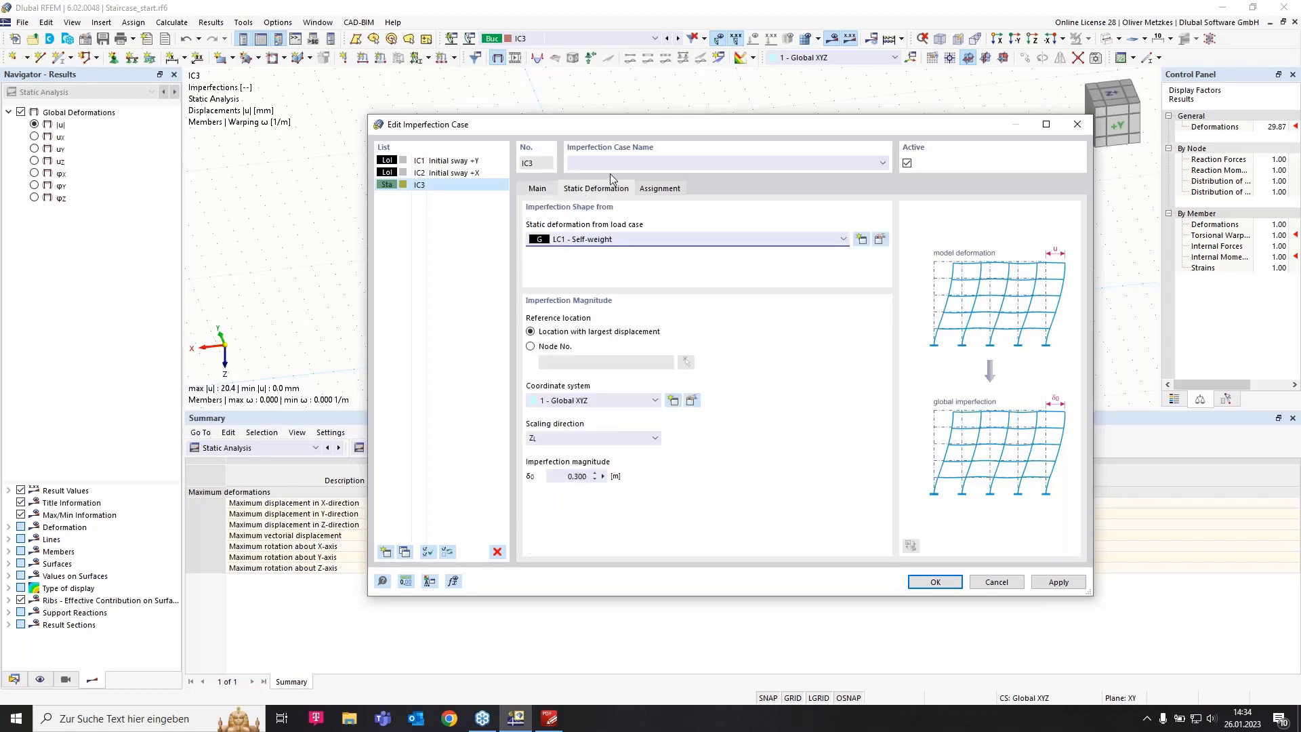
{"action": "left_click", "coordinate": [862, 240]}
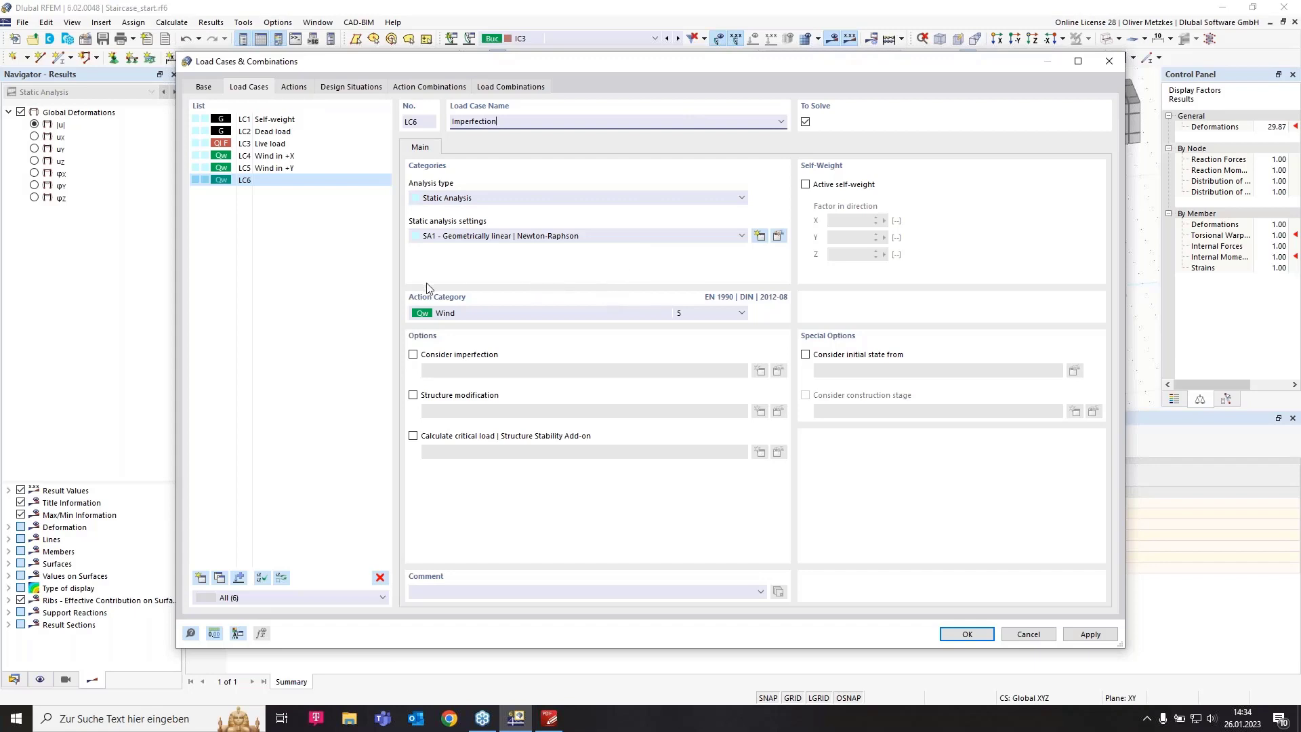
{"action": "left_click", "coordinate": [478, 314]}
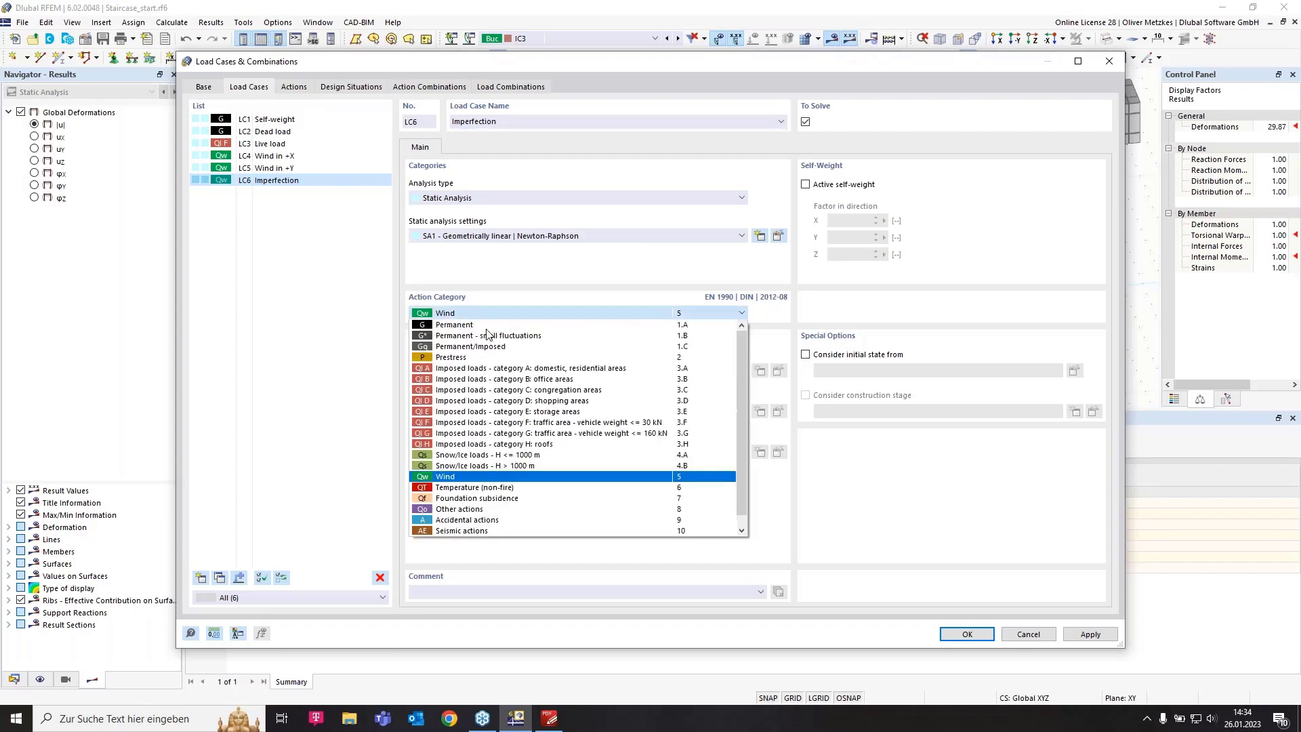
{"action": "left_click", "coordinate": [461, 533]}
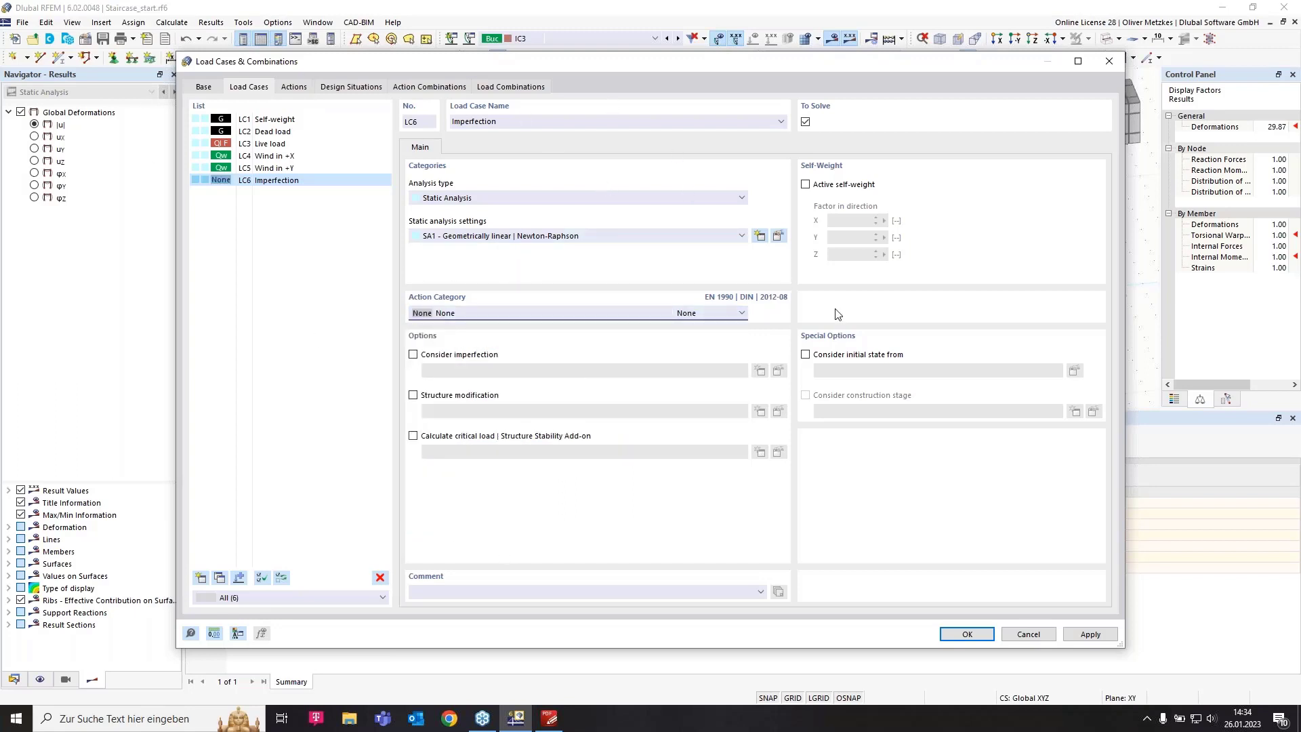
{"action": "left_click", "coordinate": [967, 634]}
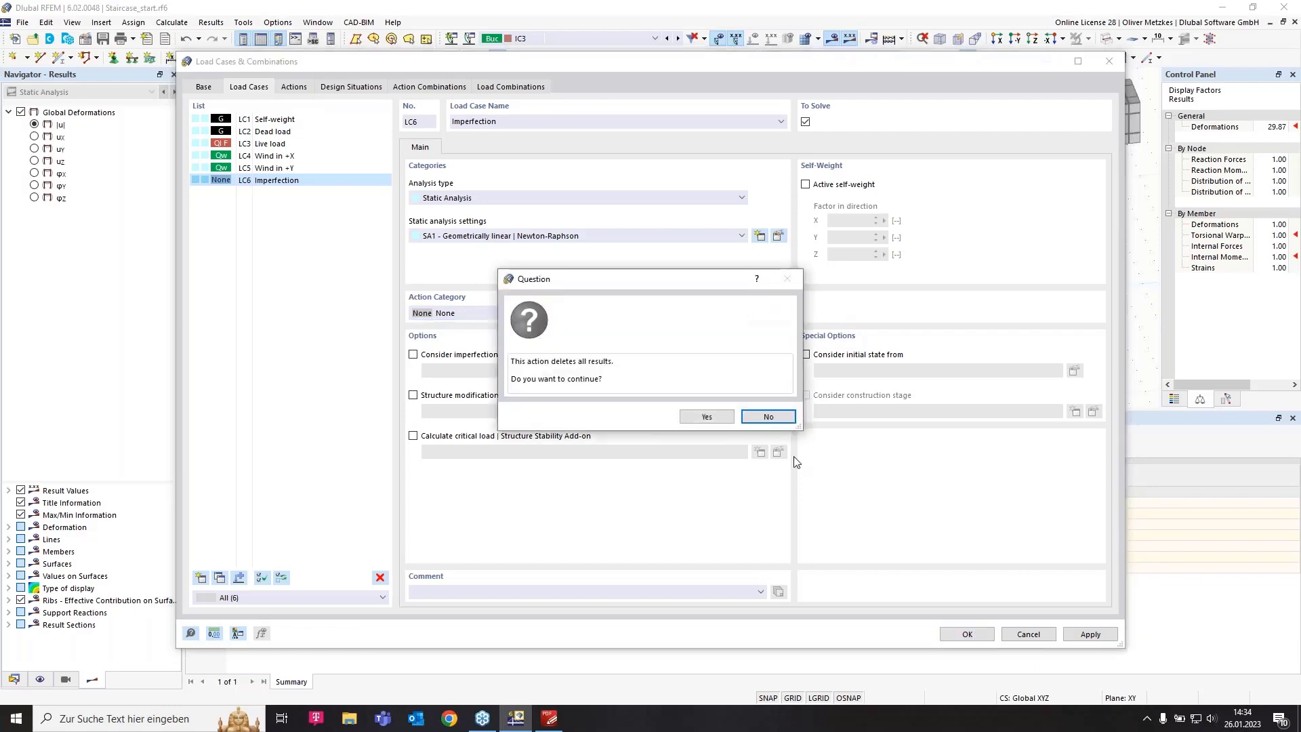
{"action": "left_click", "coordinate": [700, 417]}
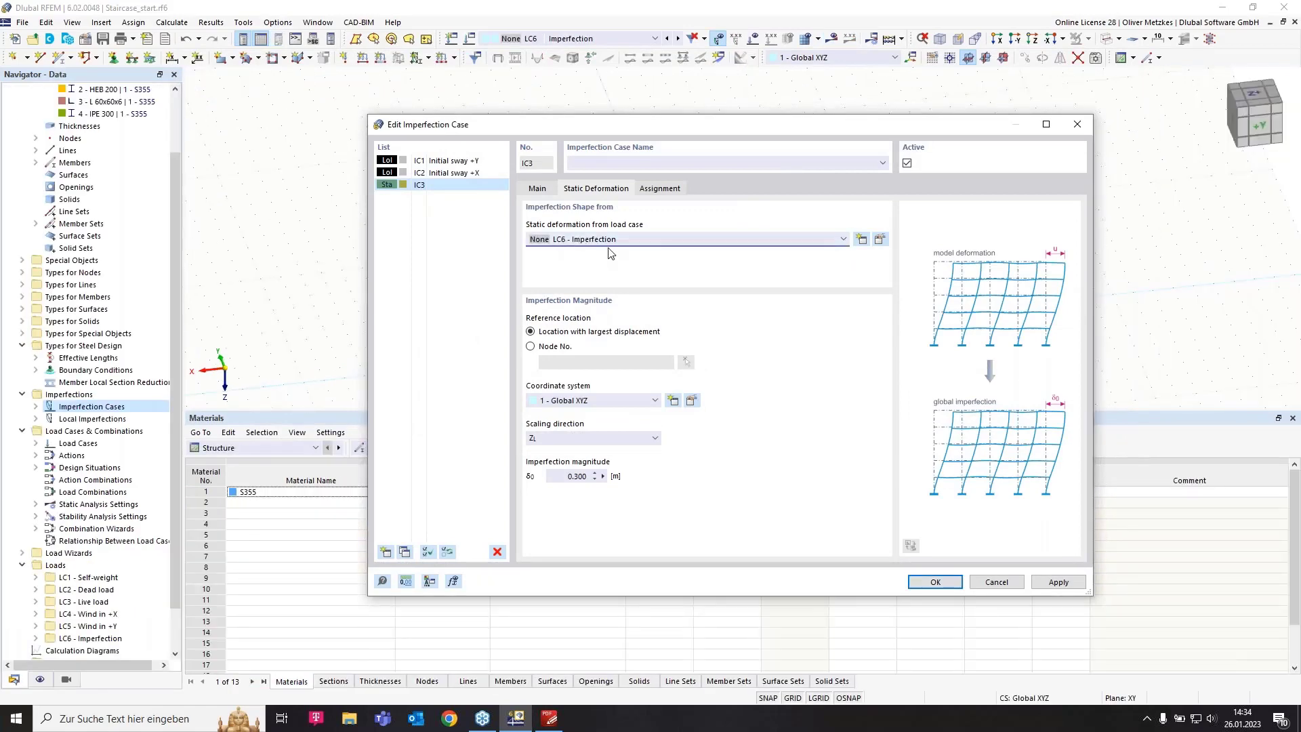
- Set IC3's scaling direction to YL and its imperfection magnitude to the formula members[50].length/200, and save the imperfection case
{"action": "left_click", "coordinate": [556, 446]}
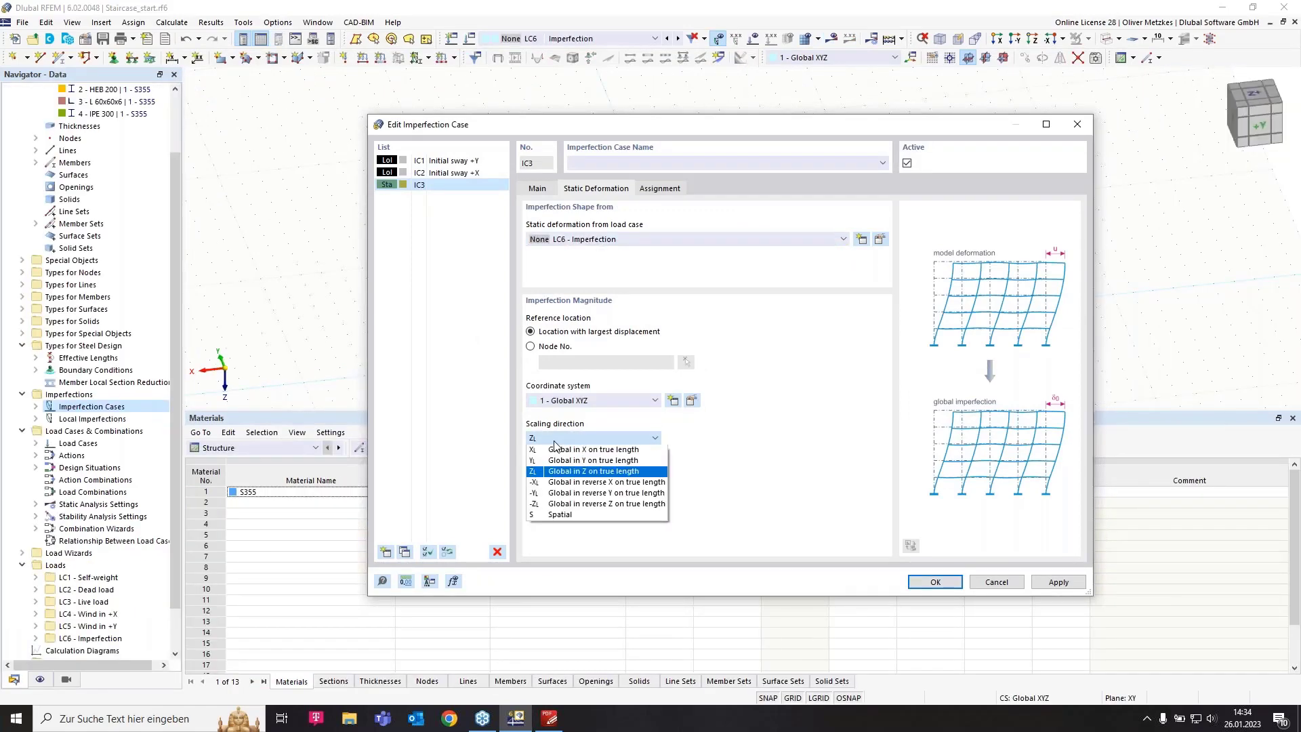
{"action": "left_click", "coordinate": [554, 464]}
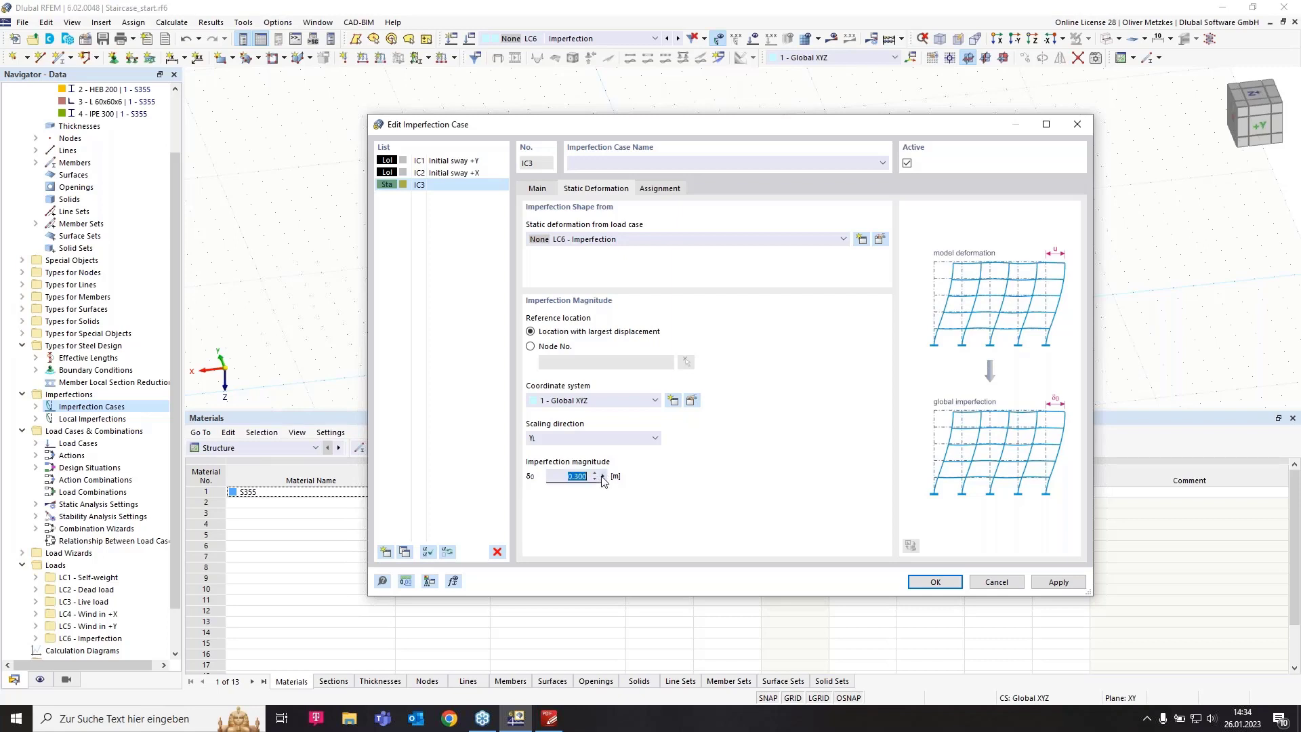
{"action": "left_click", "coordinate": [602, 476]}
{"action": "left_click", "coordinate": [636, 479]}
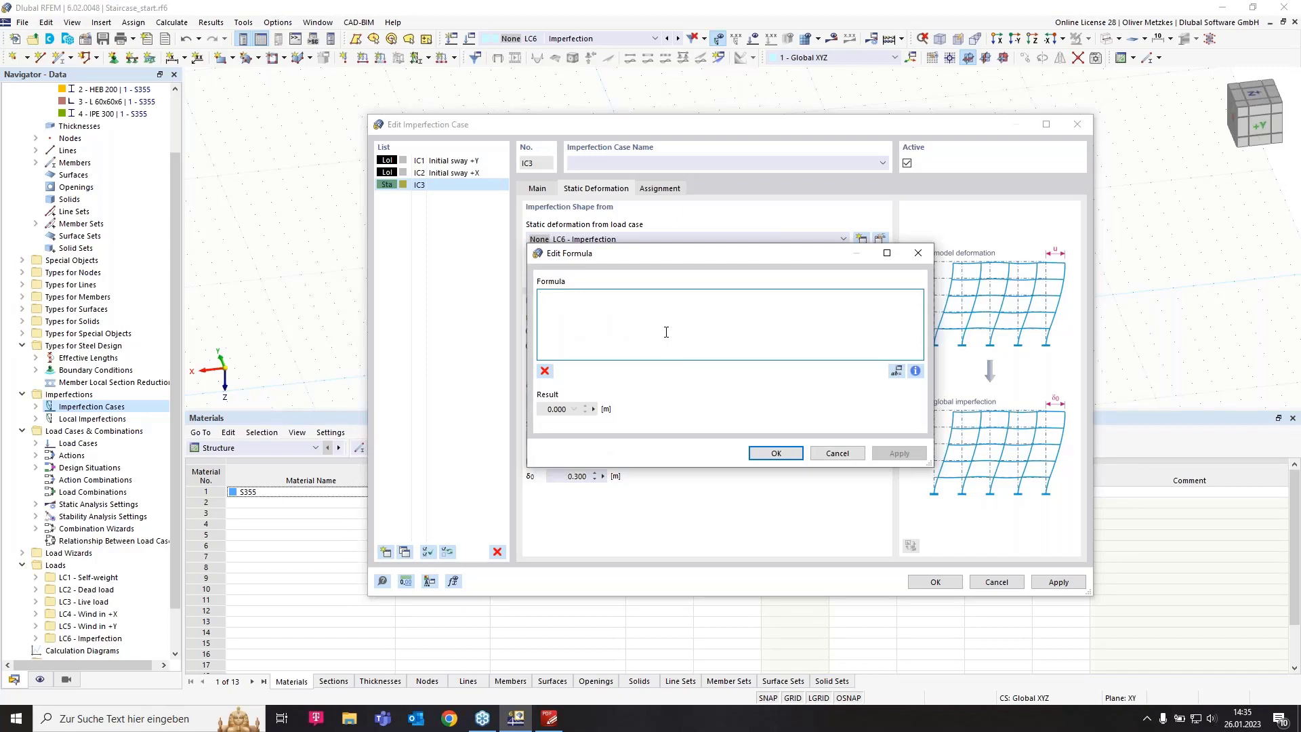
{"action": "type", "text": "members"}
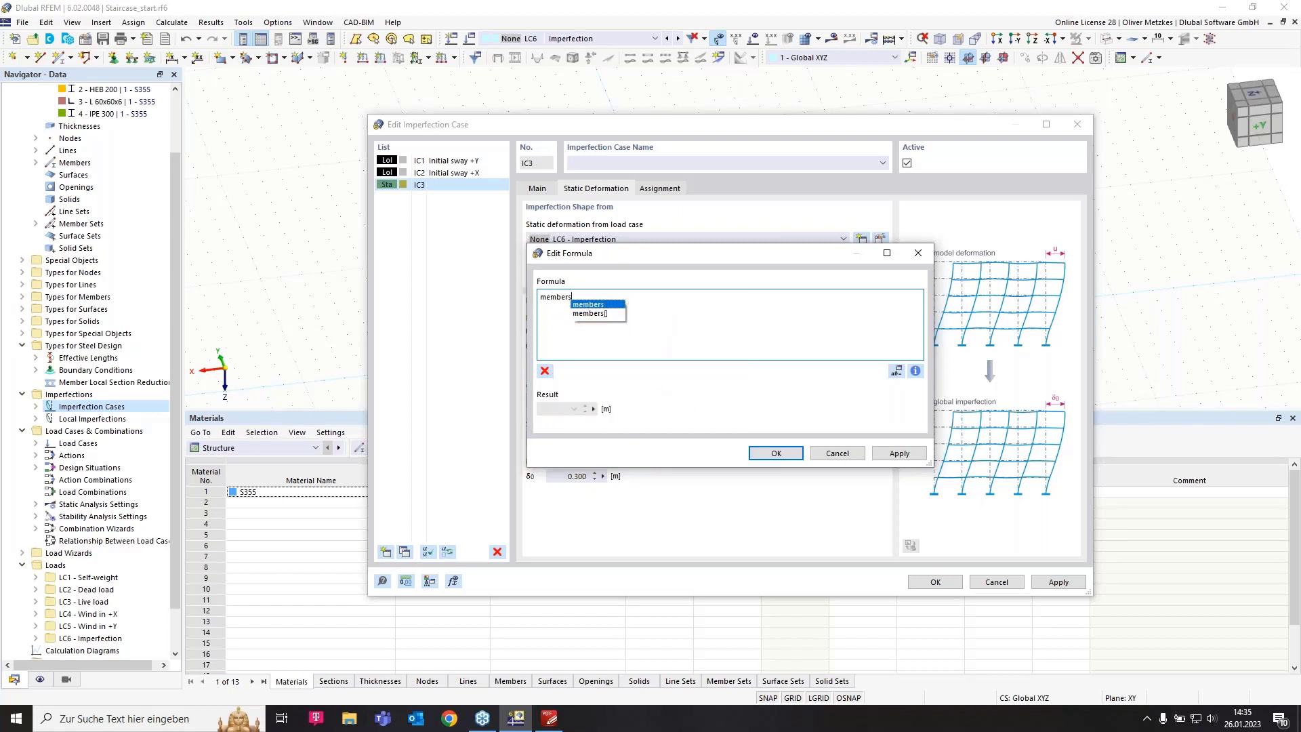
{"action": "type", "text": "["}
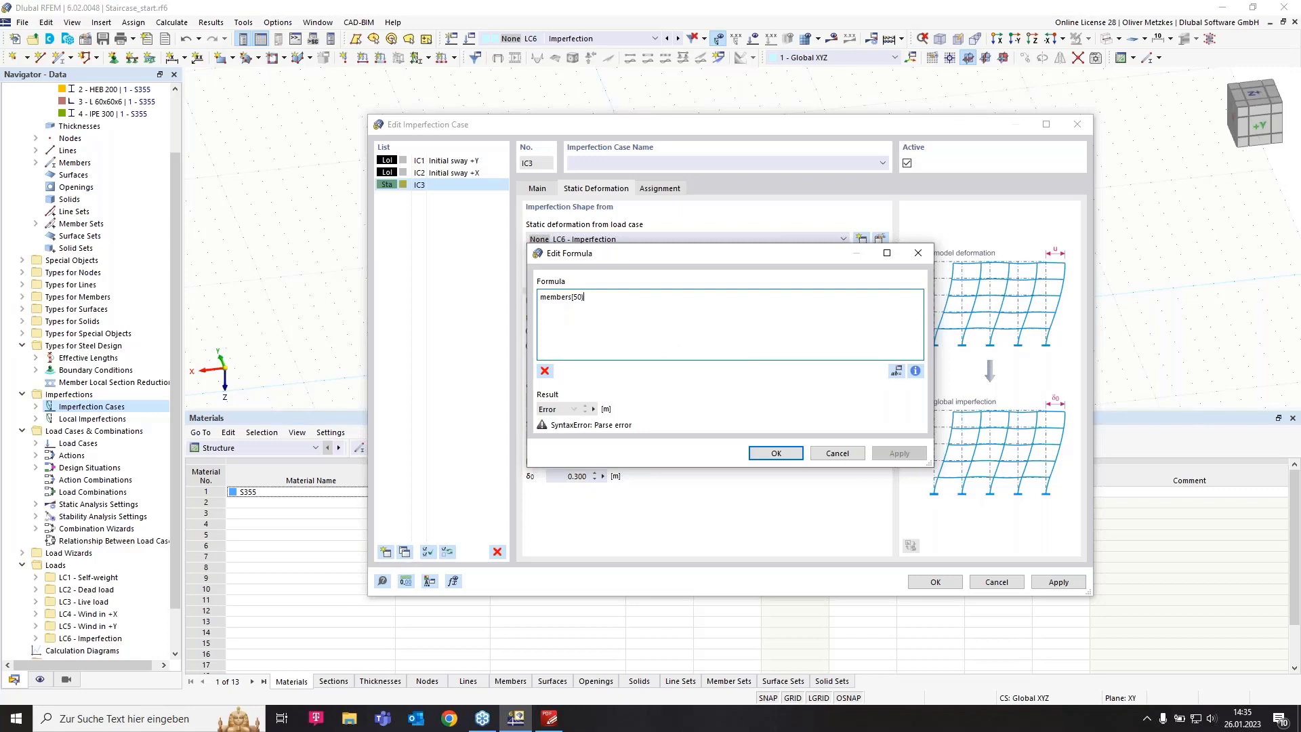
{"action": "type", "text": "50]"}
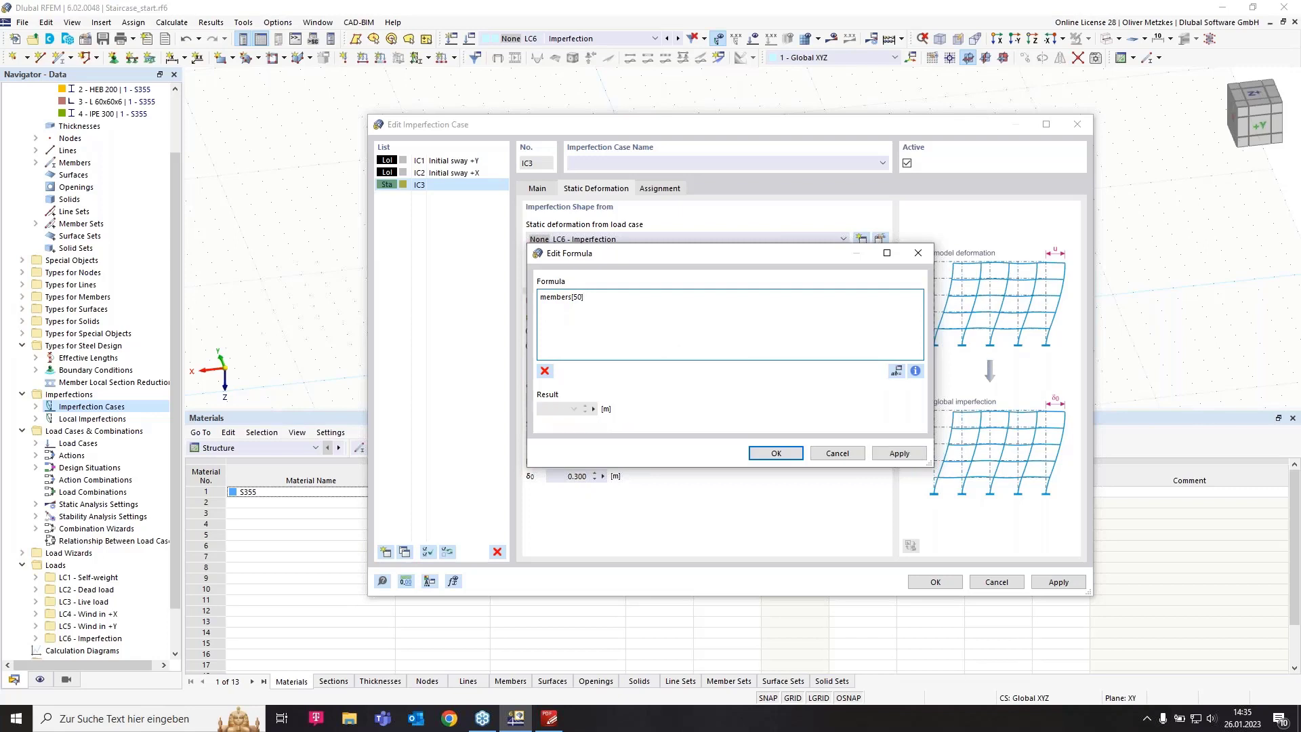
{"action": "type", "text": ".length"}
{"action": "left_click", "coordinate": [640, 305]}
{"action": "type", "text": "/200"}
{"action": "left_click", "coordinate": [771, 459]}
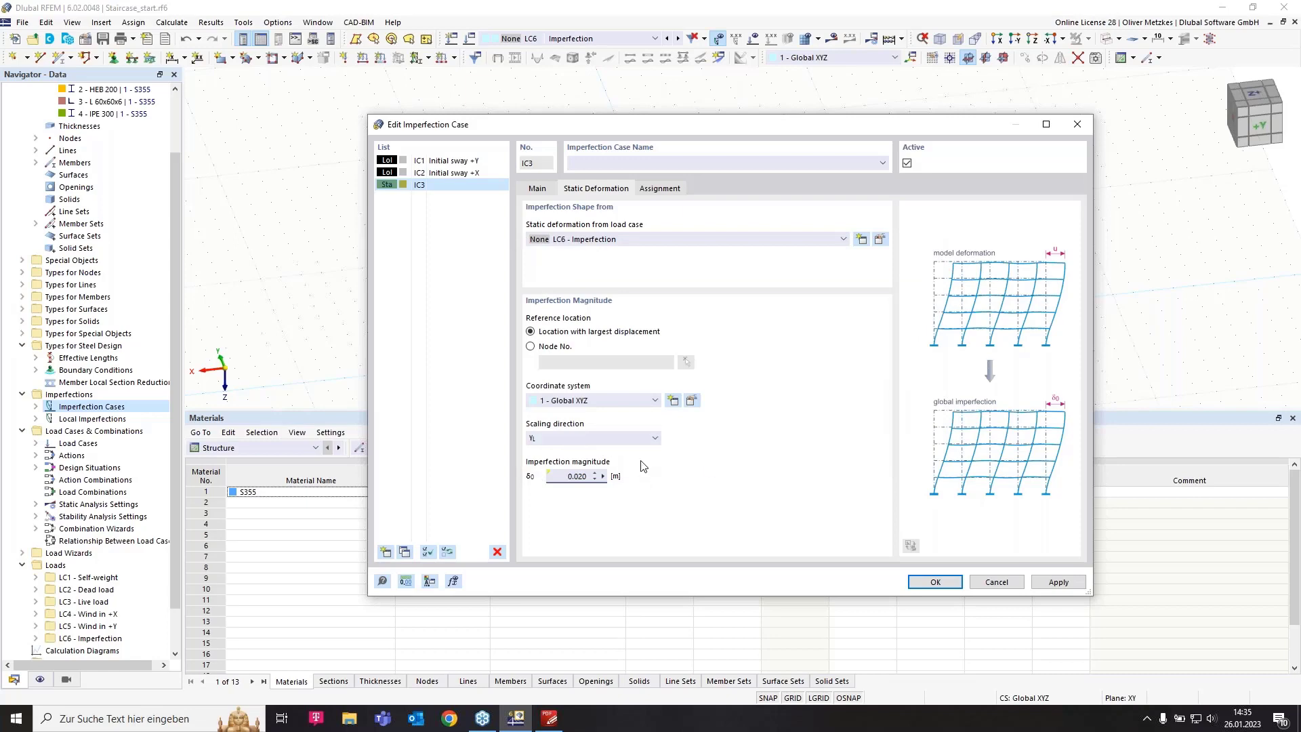
{"action": "left_click", "coordinate": [935, 582]}
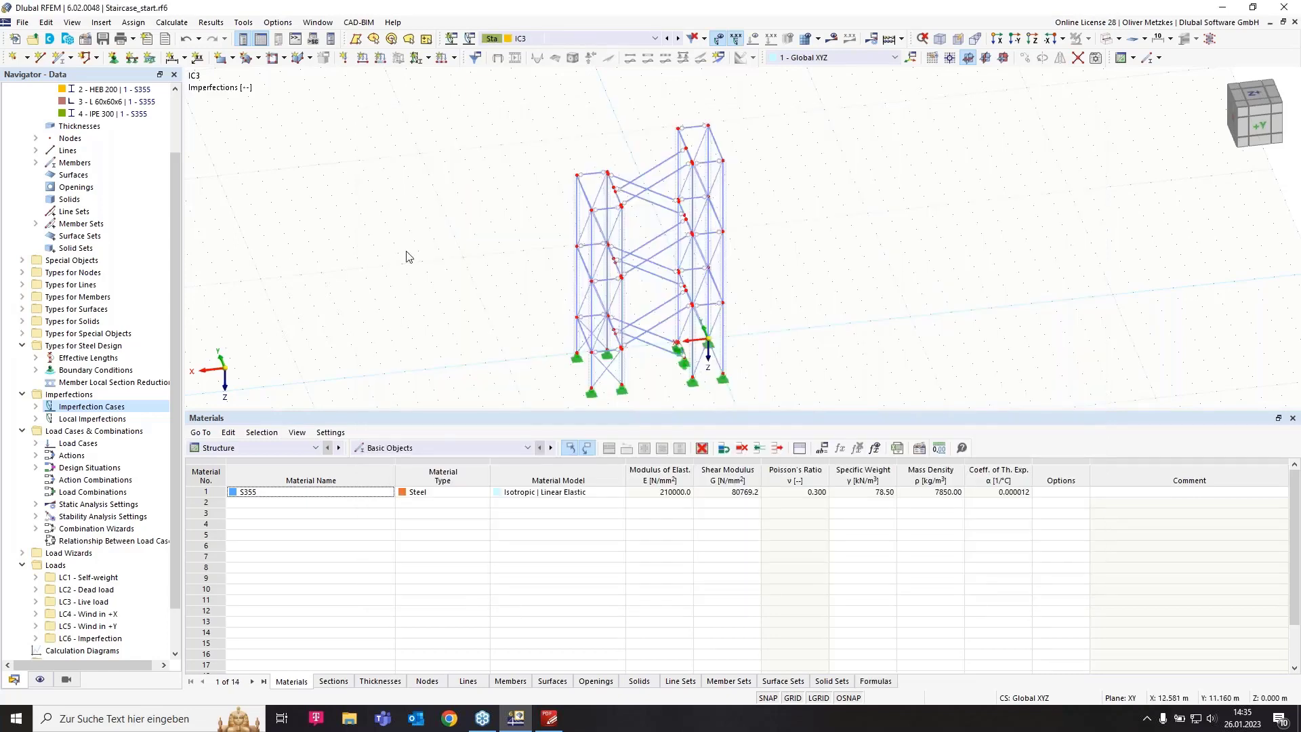
- In load case LC6, define a new uniform member force of 0.1 kN/m in the local y direction
{"action": "left_click", "coordinate": [605, 39]}
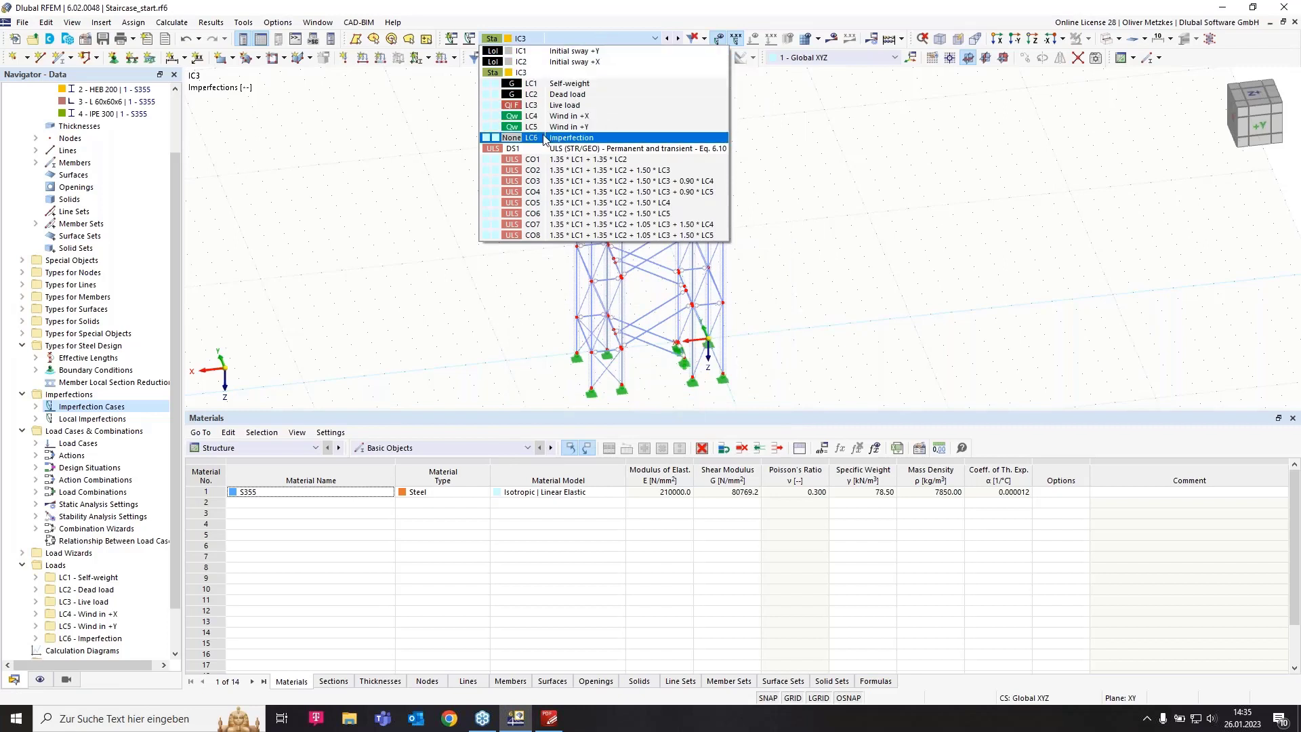
{"action": "left_click", "coordinate": [546, 138]}
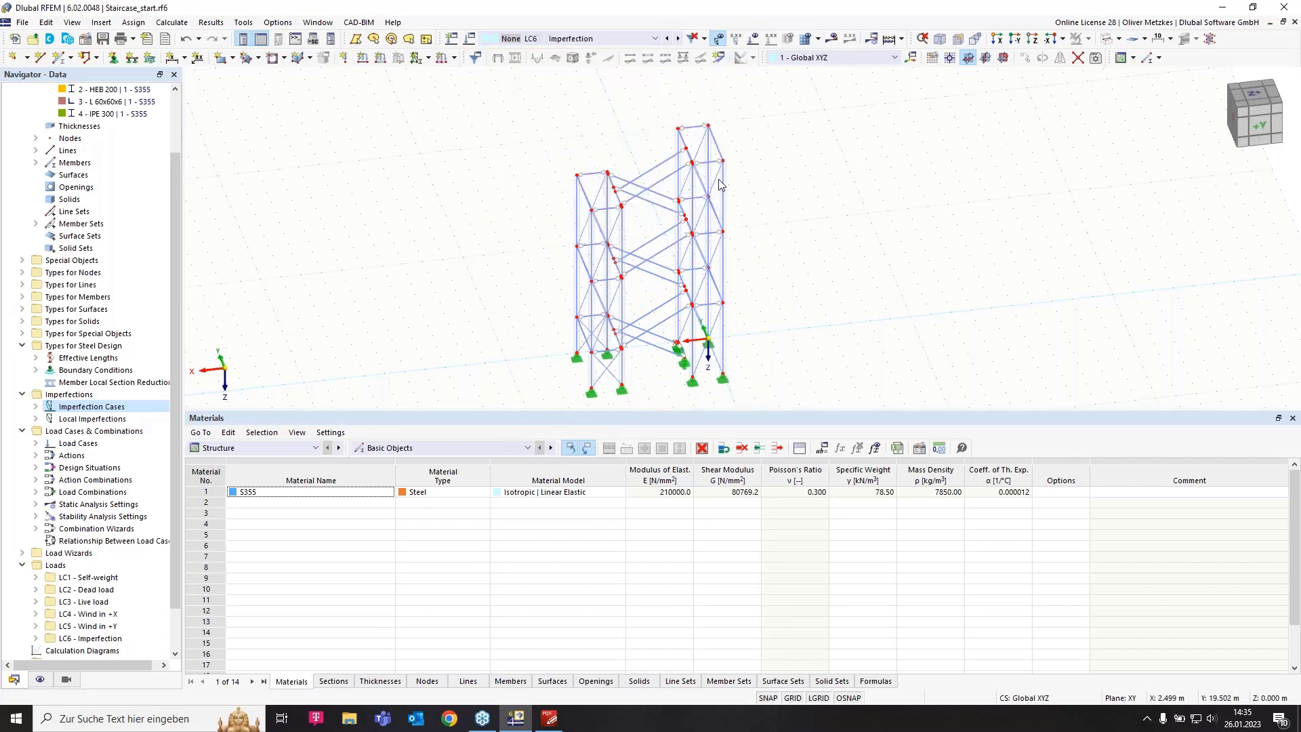
{"action": "middle_click_drag", "start_coordinate": [725, 184], "coordinate": [627, 205]}
{"action": "scroll", "coordinate": [627, 205], "scroll_direction": "up", "scroll_amount": 2}
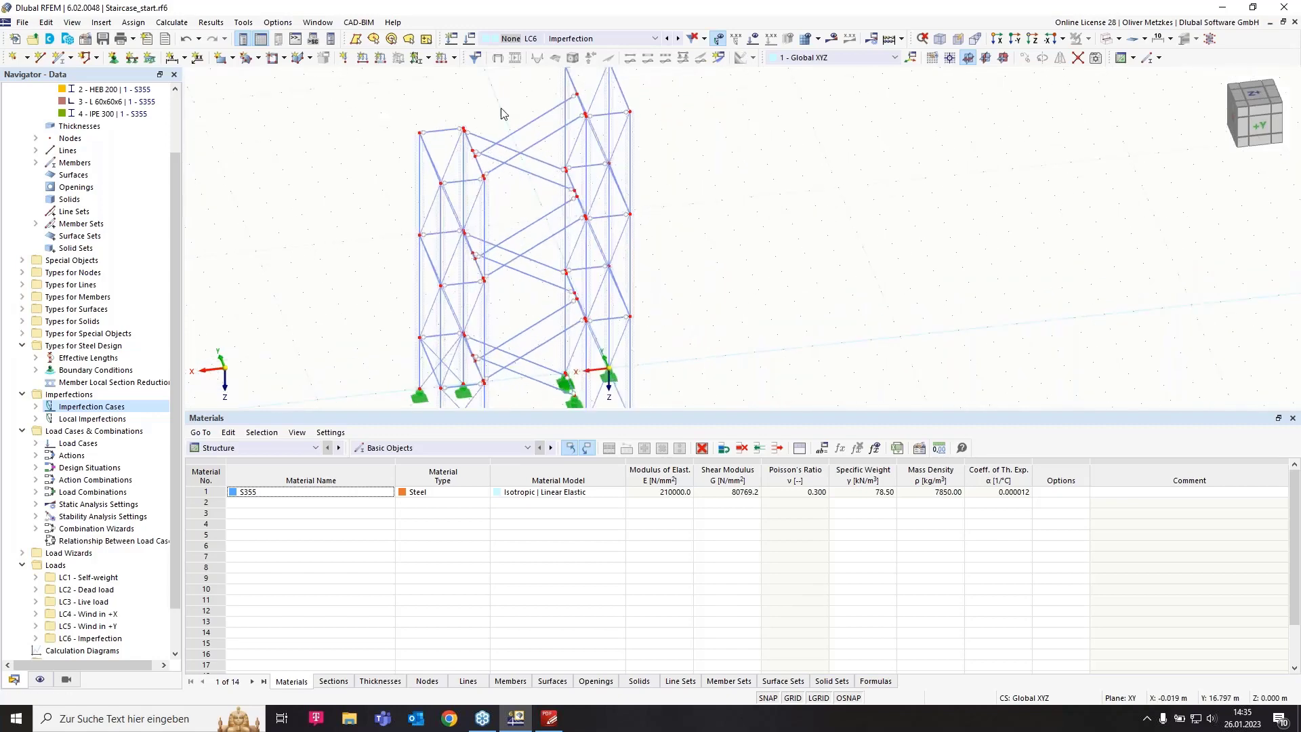
{"action": "left_click", "coordinate": [381, 58]}
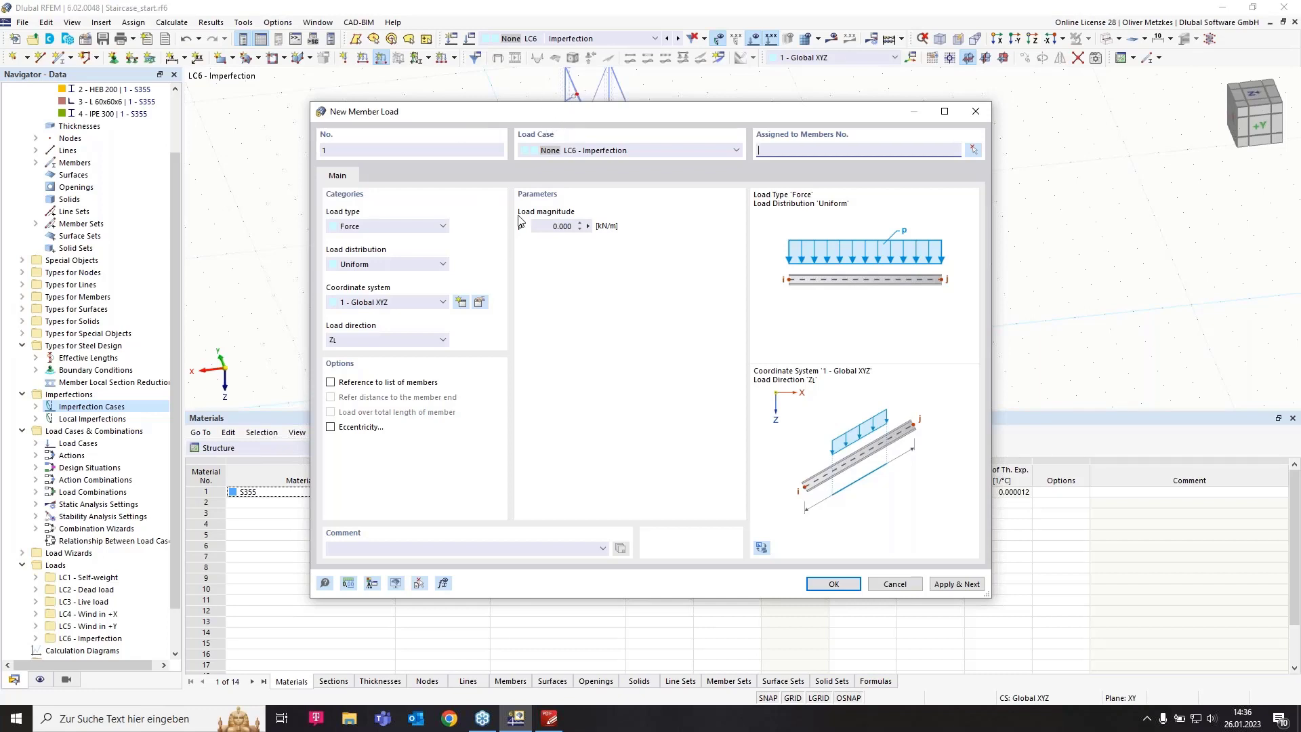
{"action": "left_click", "coordinate": [373, 305]}
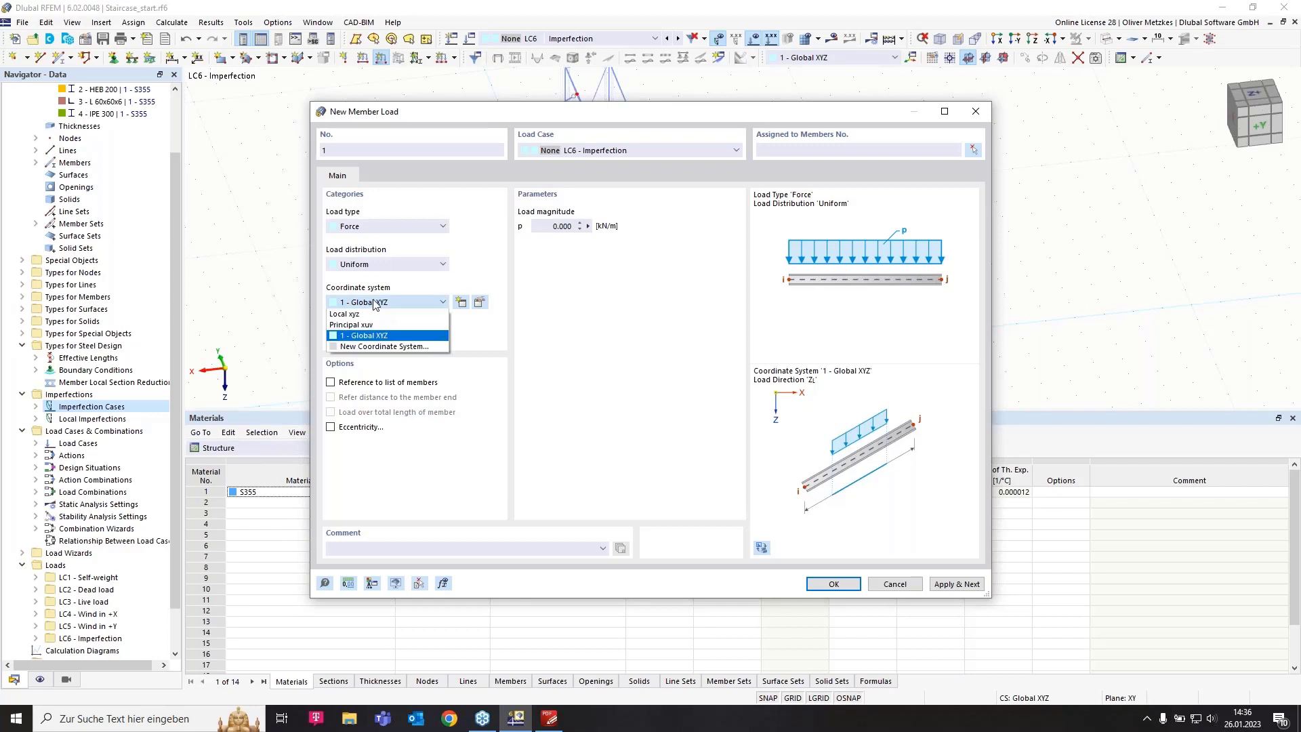
{"action": "left_click", "coordinate": [354, 316]}
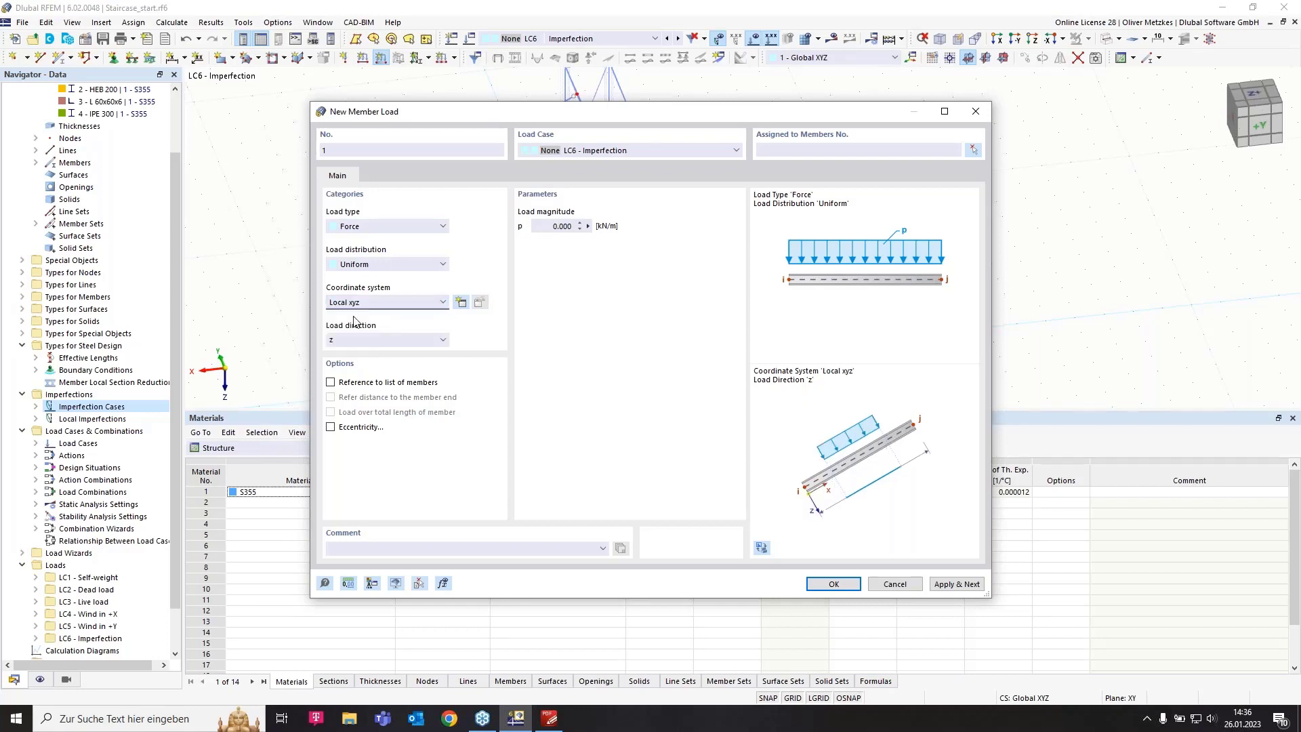
{"action": "left_click", "coordinate": [396, 342]}
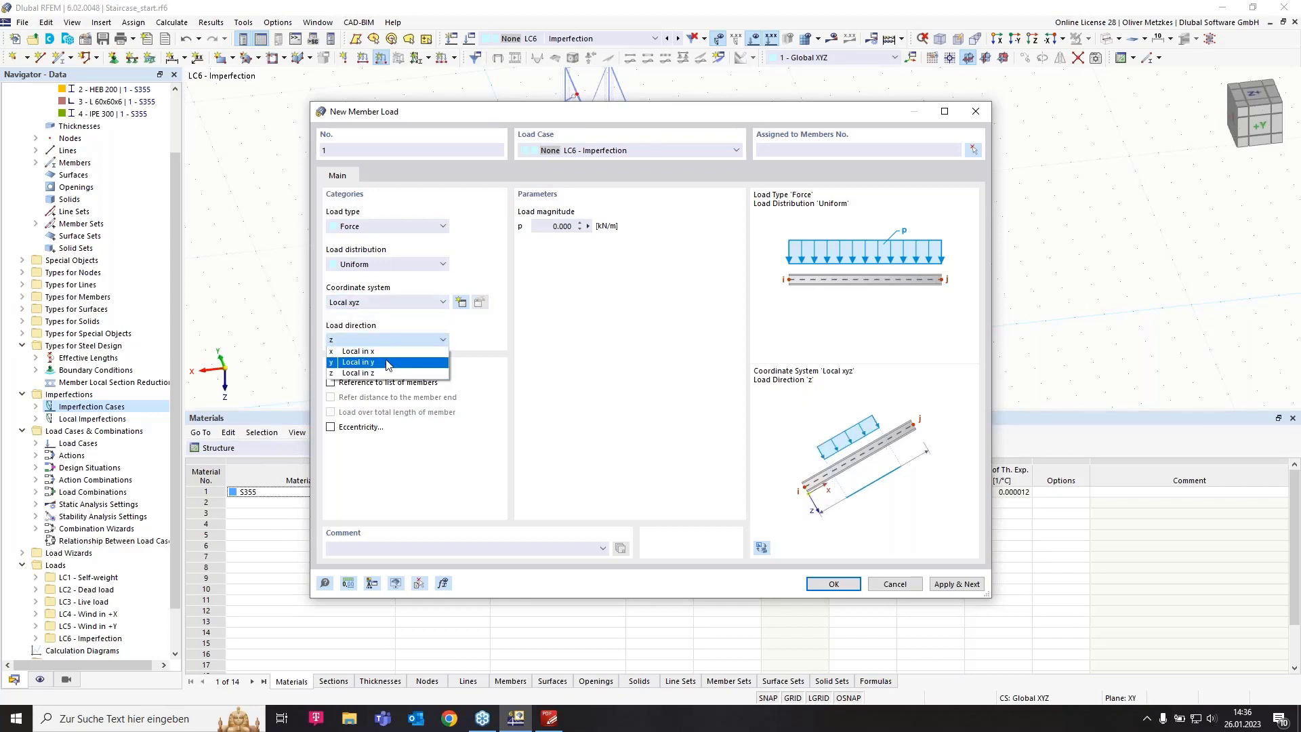
{"action": "left_click", "coordinate": [386, 360]}
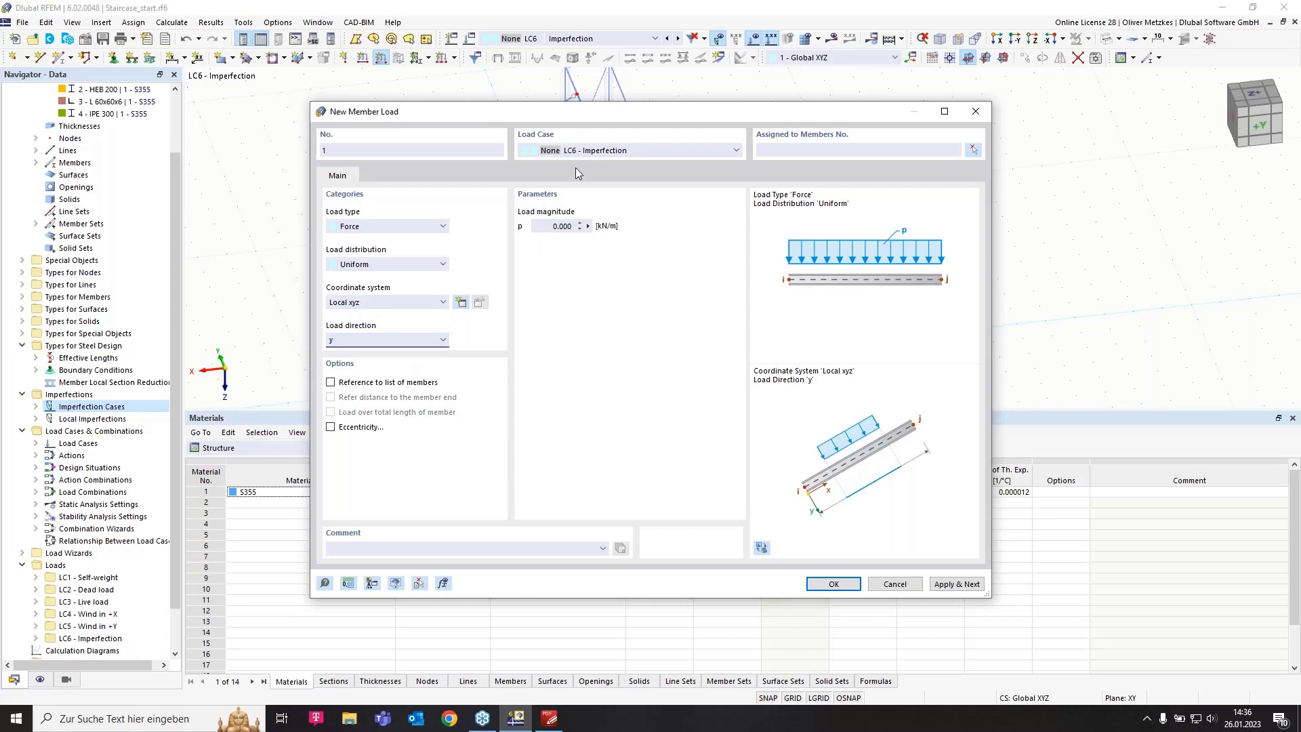
{"action": "left_click_drag", "start_coordinate": [551, 227], "coordinate": [598, 228]}
{"action": "type", "text": "0,1"}
- Assign the member load to all stair beams between the two towers, members 48-59, and create it
{"action": "left_click", "coordinate": [974, 150]}
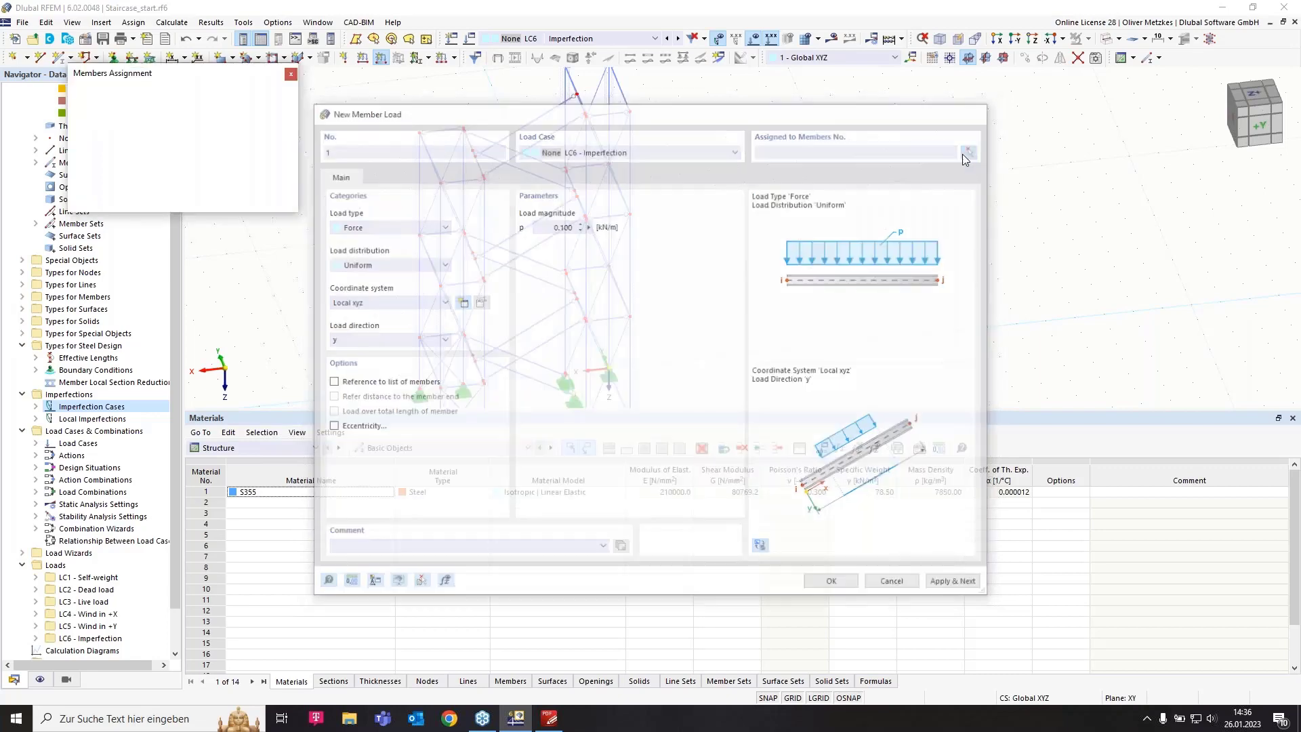
{"action": "left_click_drag", "start_coordinate": [537, 399], "coordinate": [510, 107]}
{"action": "left_click", "coordinate": [202, 198]}
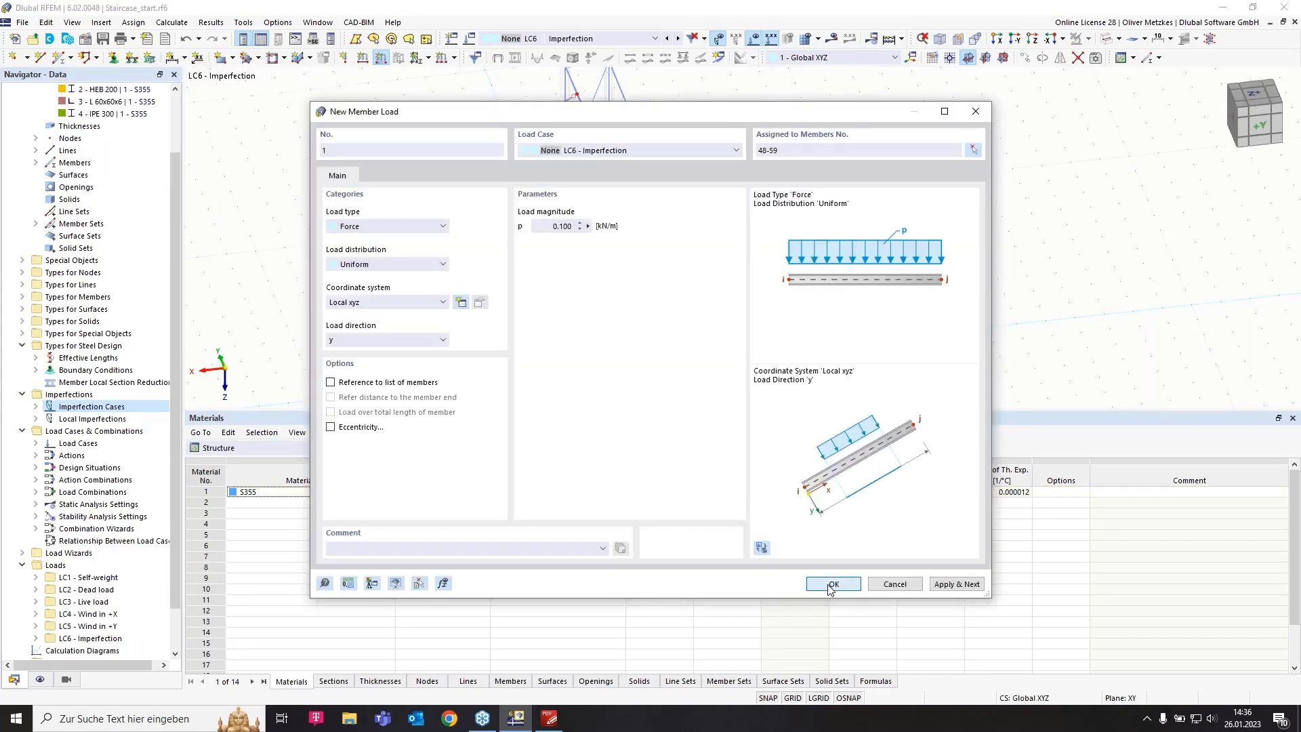
{"action": "left_click", "coordinate": [833, 584]}
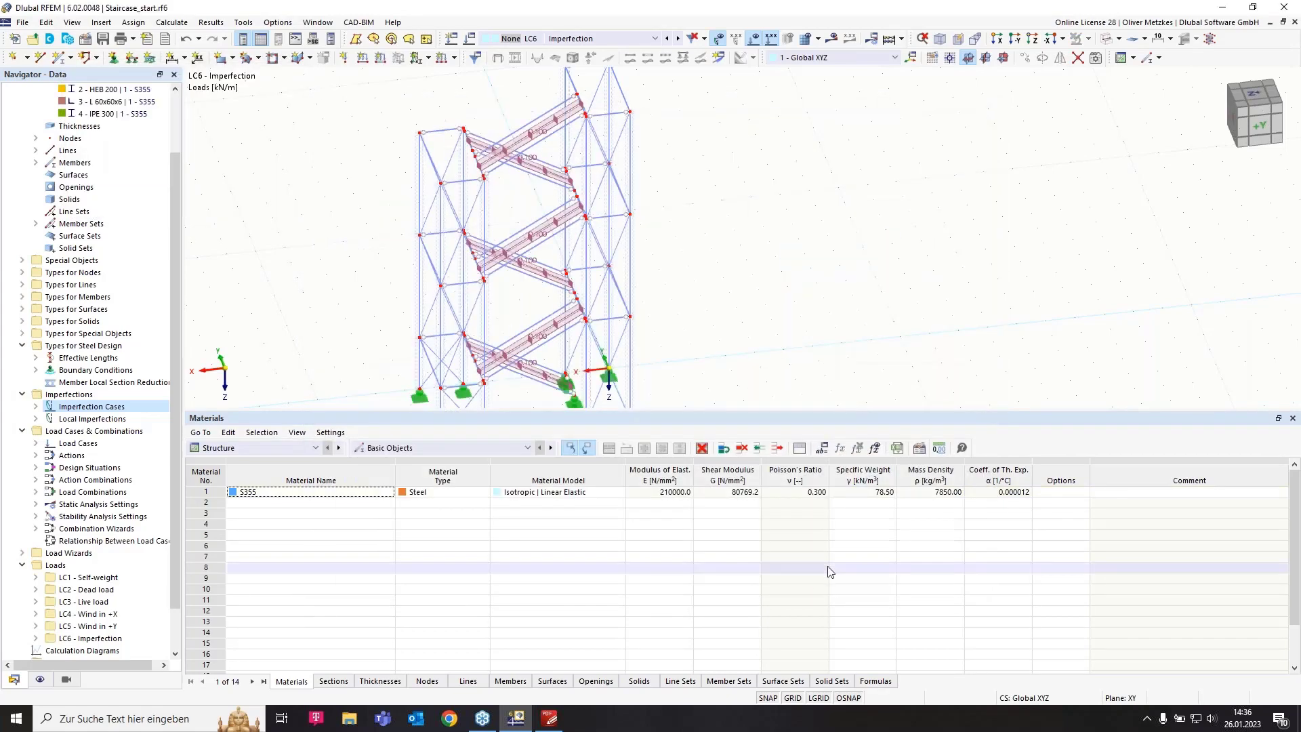
- Calculate load case LC6 and inspect the deformed stair beams from different sides
{"action": "left_click", "coordinate": [833, 38]}
{"action": "left_click", "coordinate": [712, 417]}
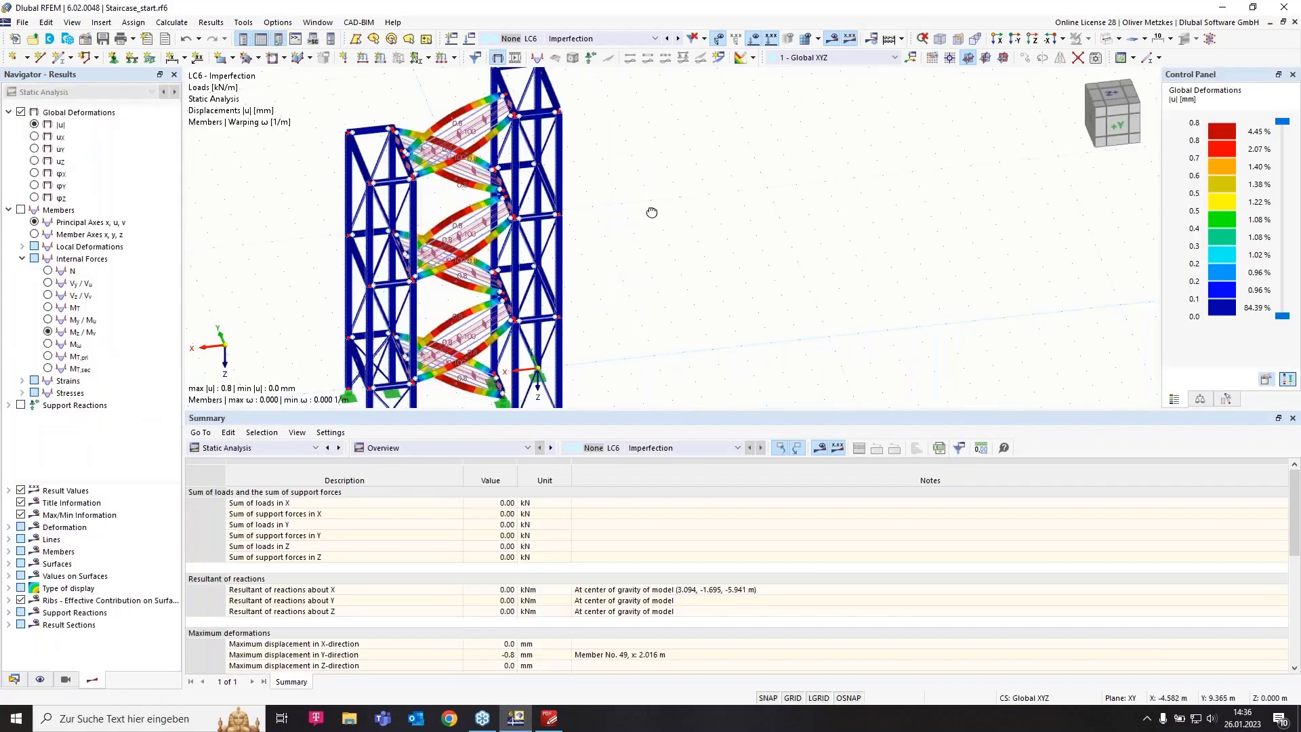
{"action": "middle_click_drag", "start_coordinate": [652, 213], "coordinate": [782, 185], "text": "ctrl"}
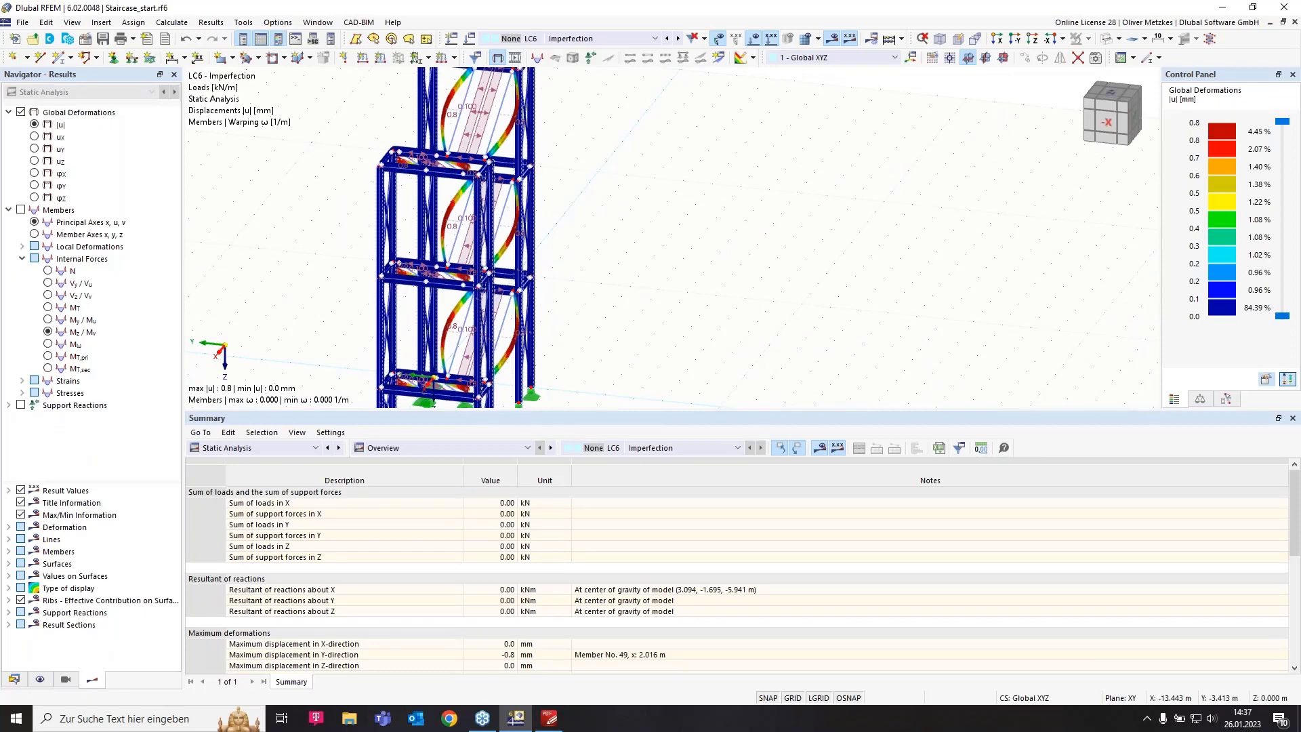
{"action": "middle_click_drag", "start_coordinate": [600, 291], "coordinate": [541, 311], "text": "ctrl"}
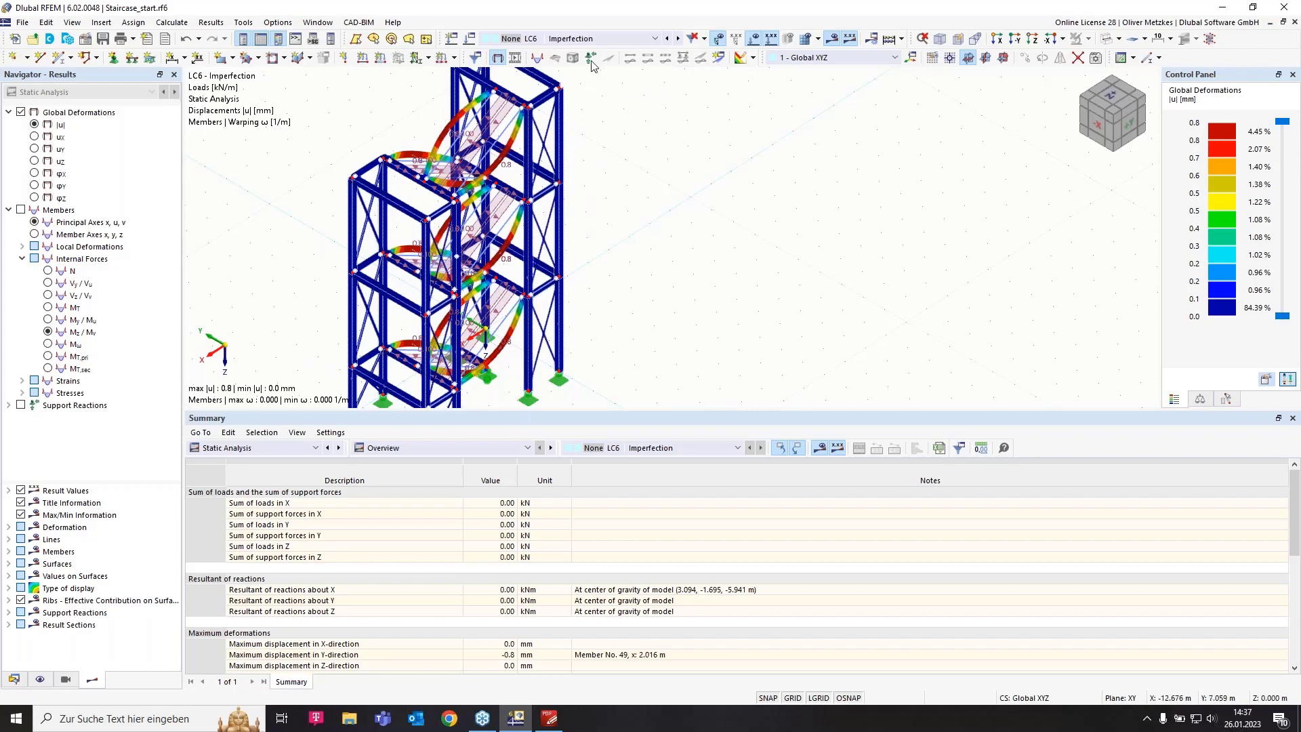
- Switch to imperfection case IC3 and calculate it to display its global deformations
{"action": "left_click", "coordinate": [590, 39]}
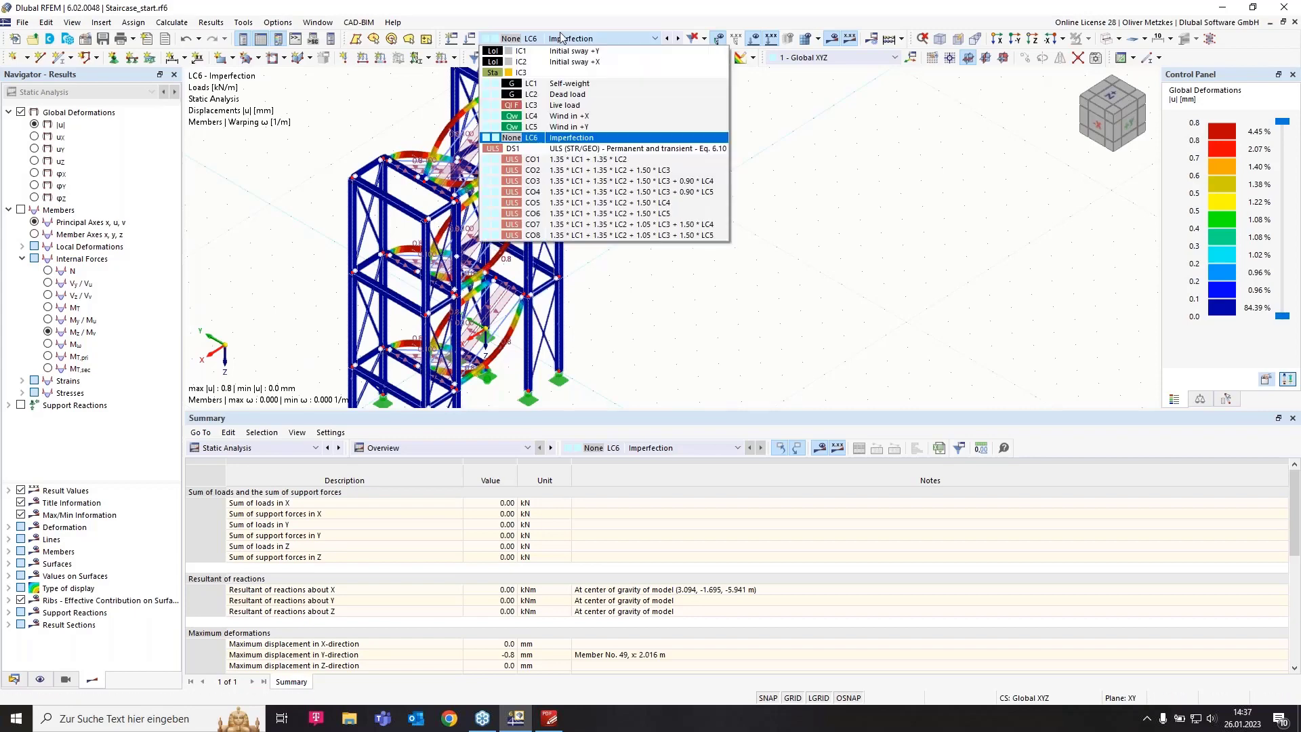
{"action": "left_click", "coordinate": [541, 73]}
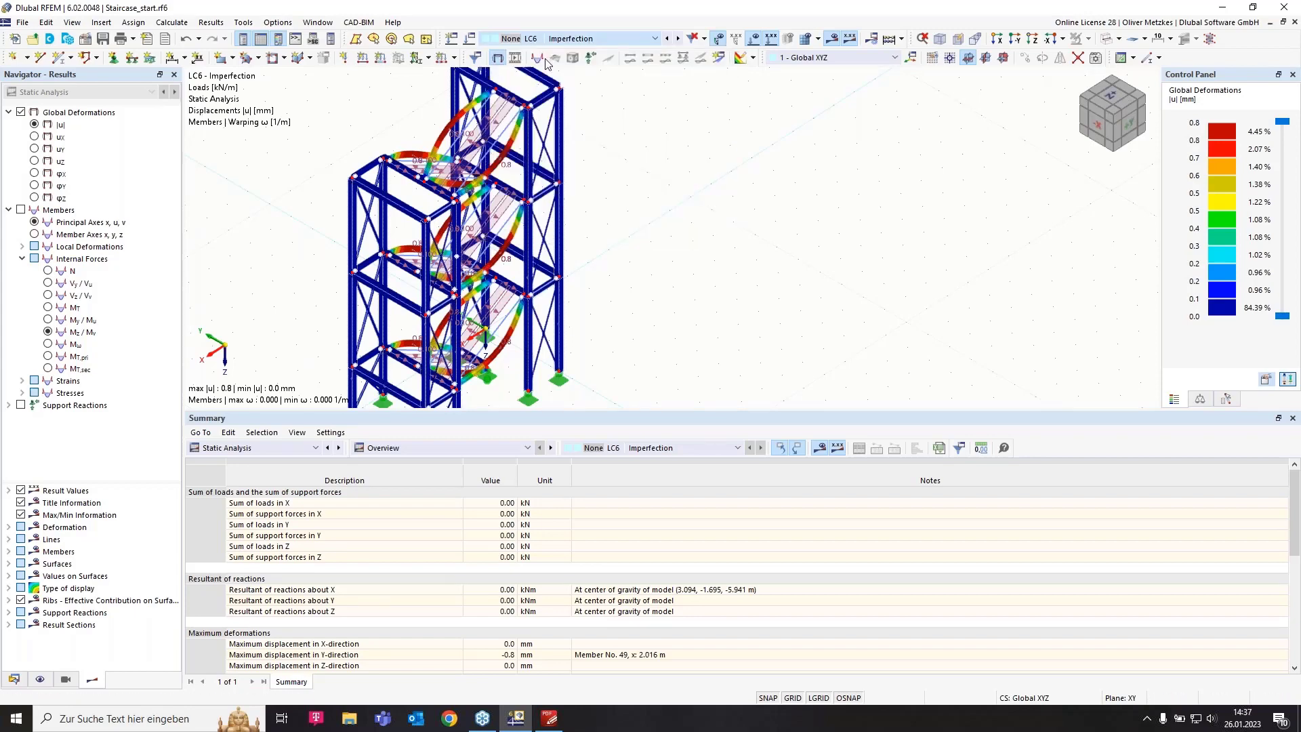
{"action": "left_click", "coordinate": [830, 41]}
{"action": "left_click", "coordinate": [707, 414]}
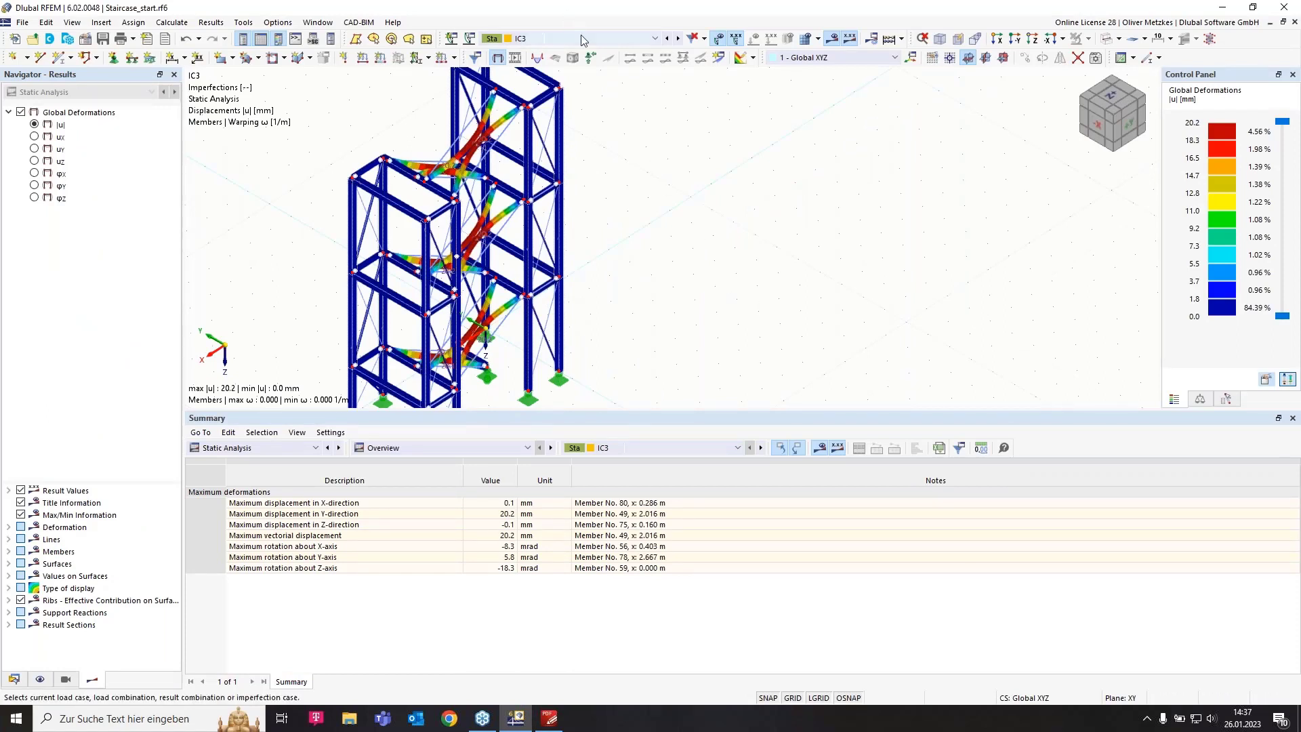
- Create a local imperfection case IC4 named "Initial bow imperfections in +y"
{"action": "left_click", "coordinate": [472, 42]}
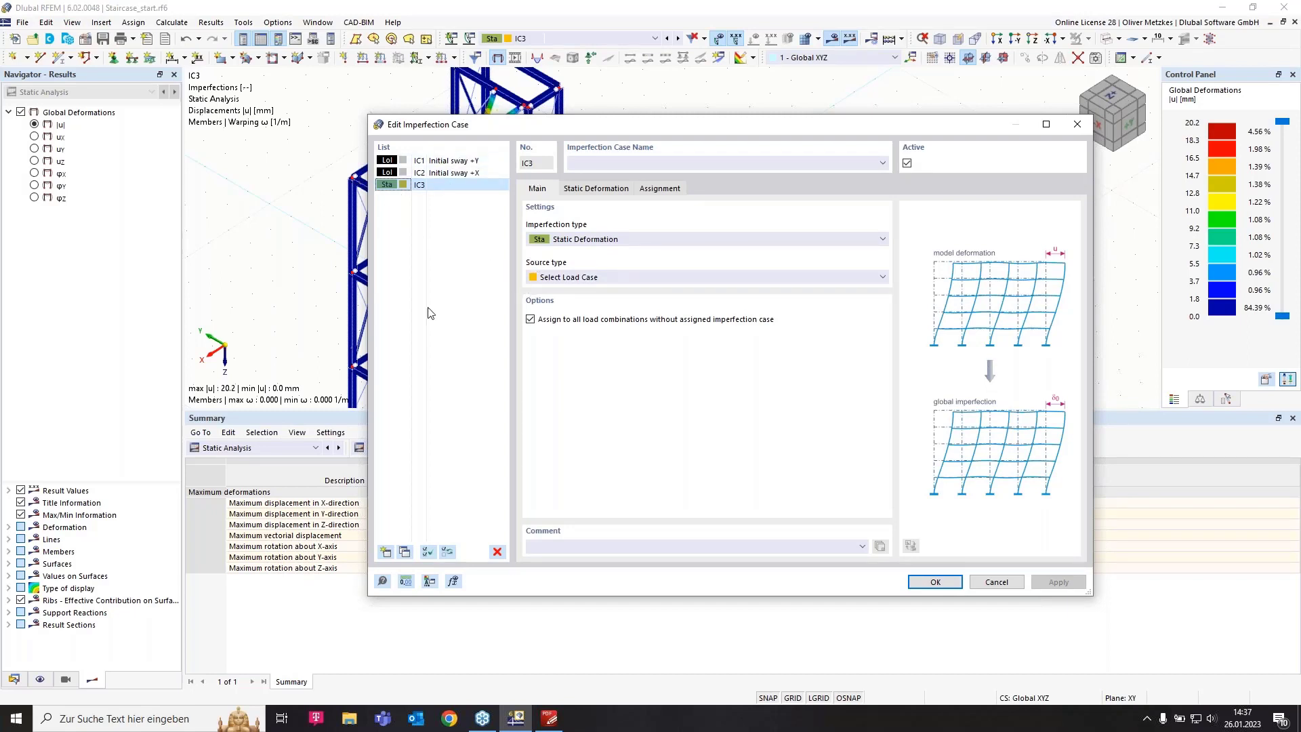
{"action": "left_click", "coordinate": [386, 551]}
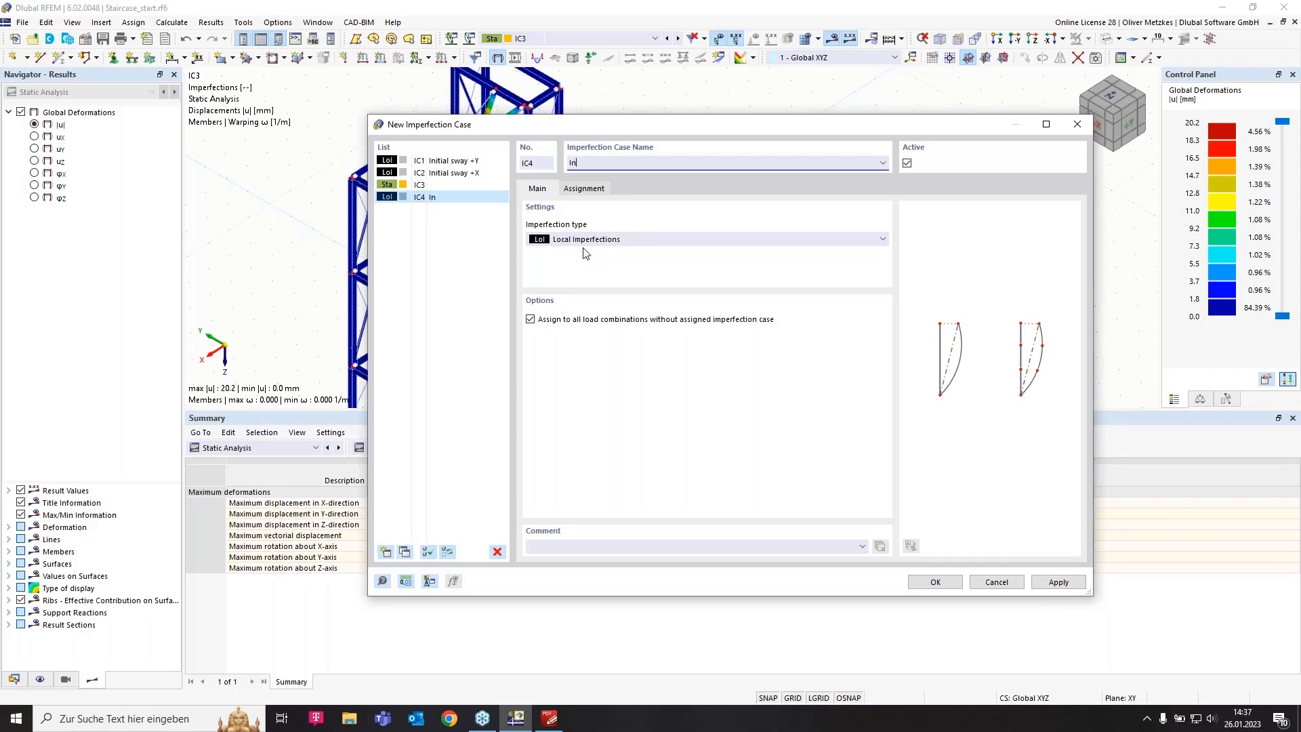
{"action": "type", "text": "itial bow imperfections in +"}
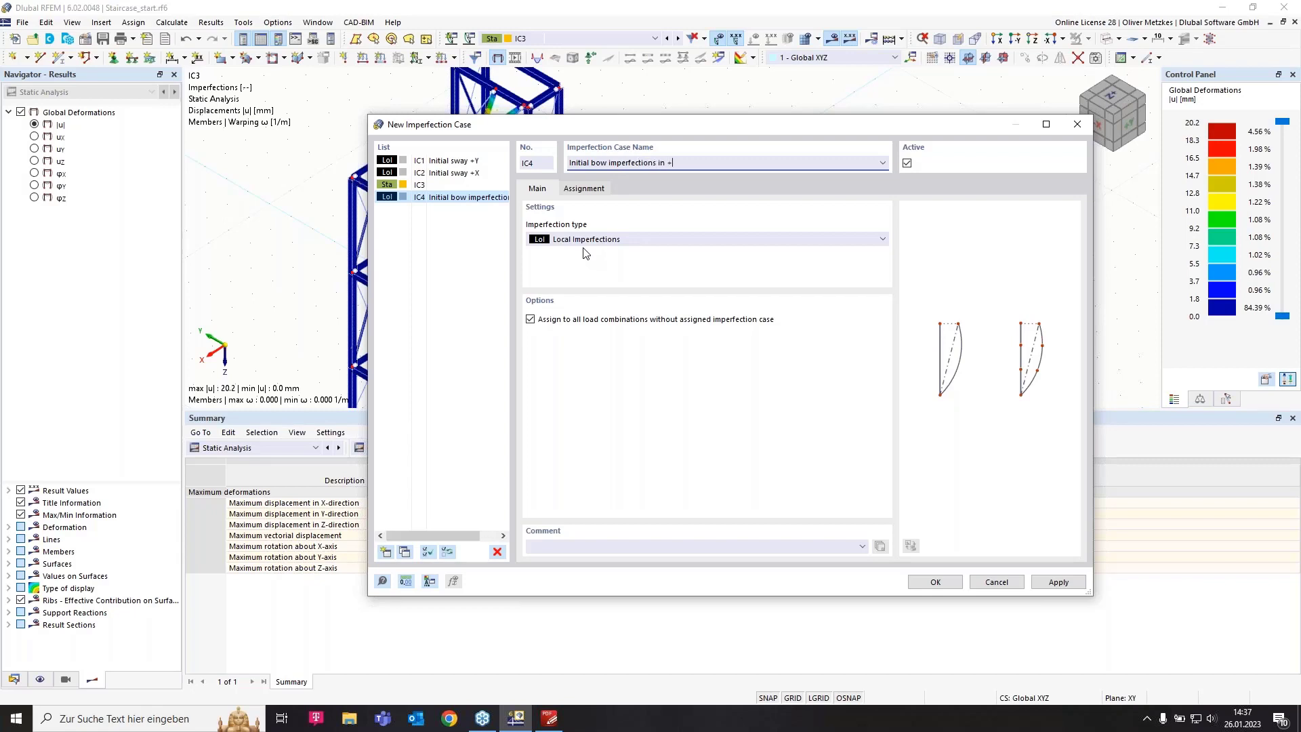
{"action": "type", "text": "y"}
{"action": "left_click", "coordinate": [945, 586]}
- In IC4, set up a new member imperfection as Initial Bow to EN 1993-1-1 with elastic section design in local y direction
{"action": "middle_click_drag", "start_coordinate": [825, 310], "coordinate": [674, 253], "text": "ctrl"}
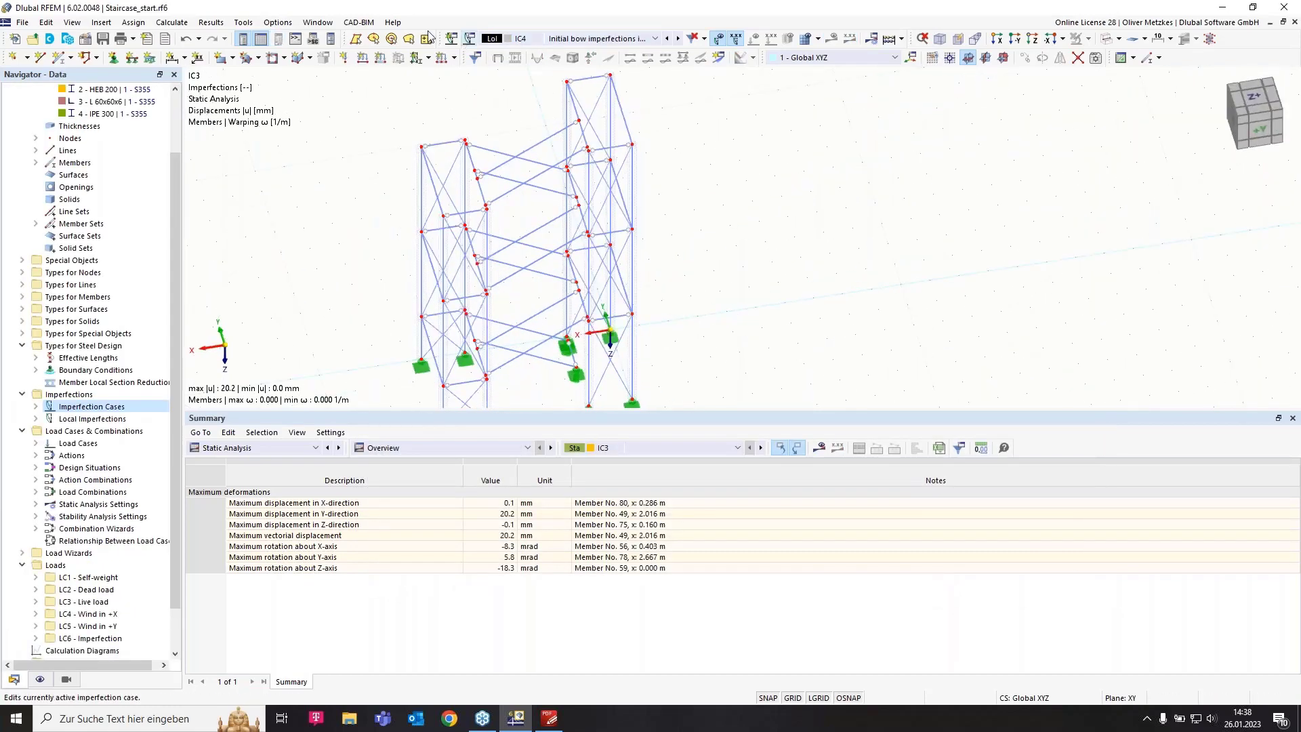
{"action": "left_click", "coordinate": [428, 58]}
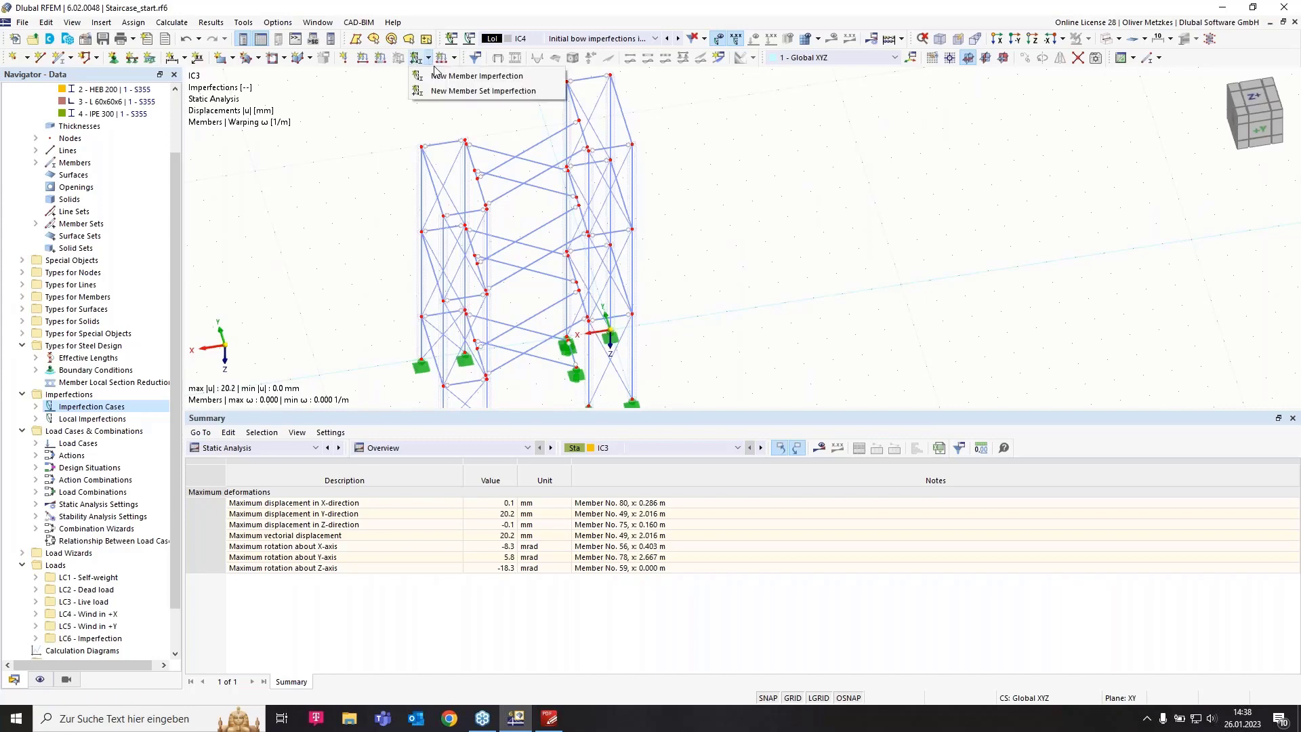
{"action": "left_click", "coordinate": [542, 80]}
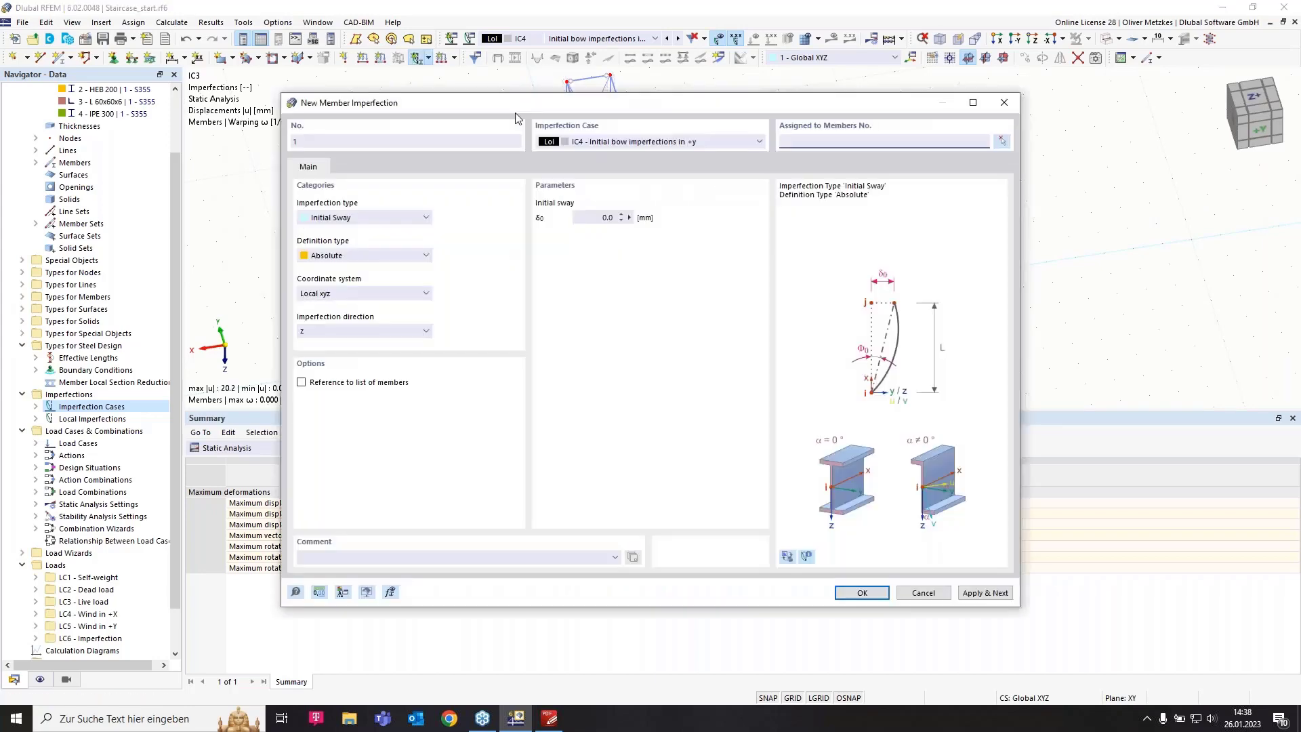
{"action": "left_click", "coordinate": [361, 217]}
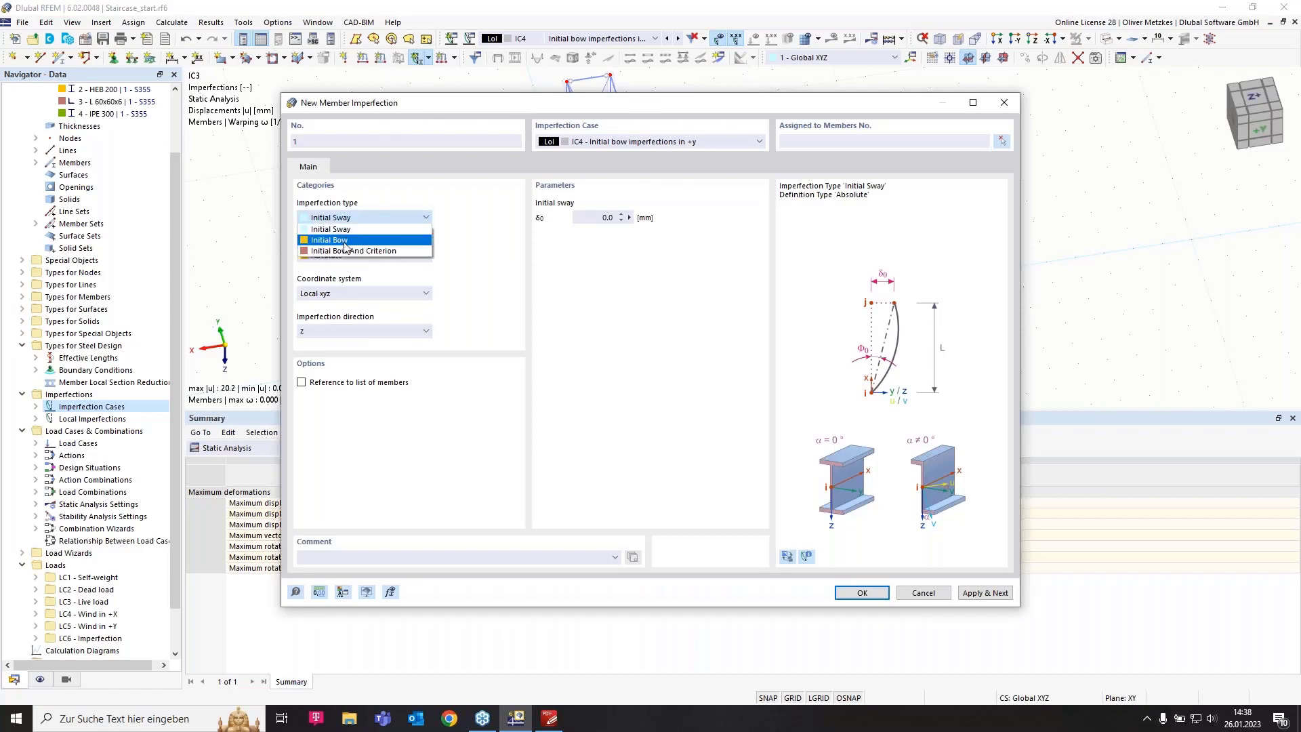
{"action": "left_click", "coordinate": [345, 241]}
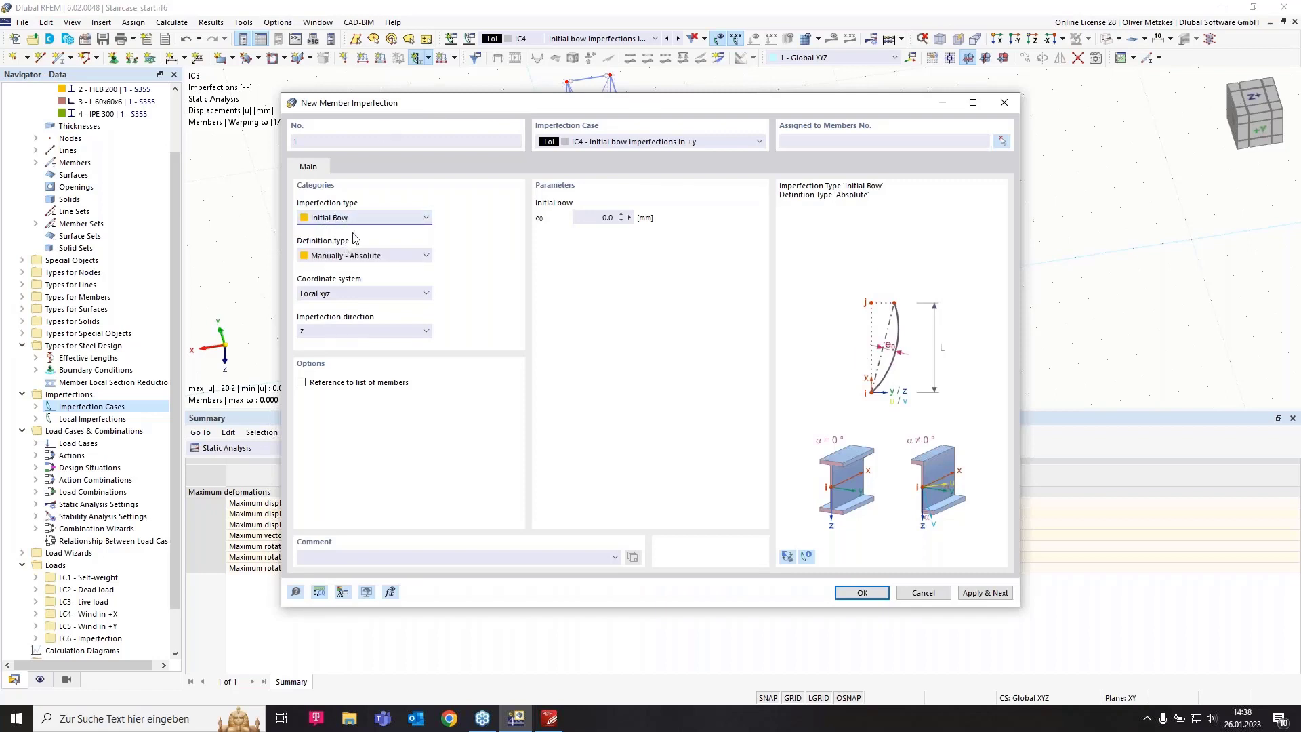
{"action": "left_click", "coordinate": [384, 256]}
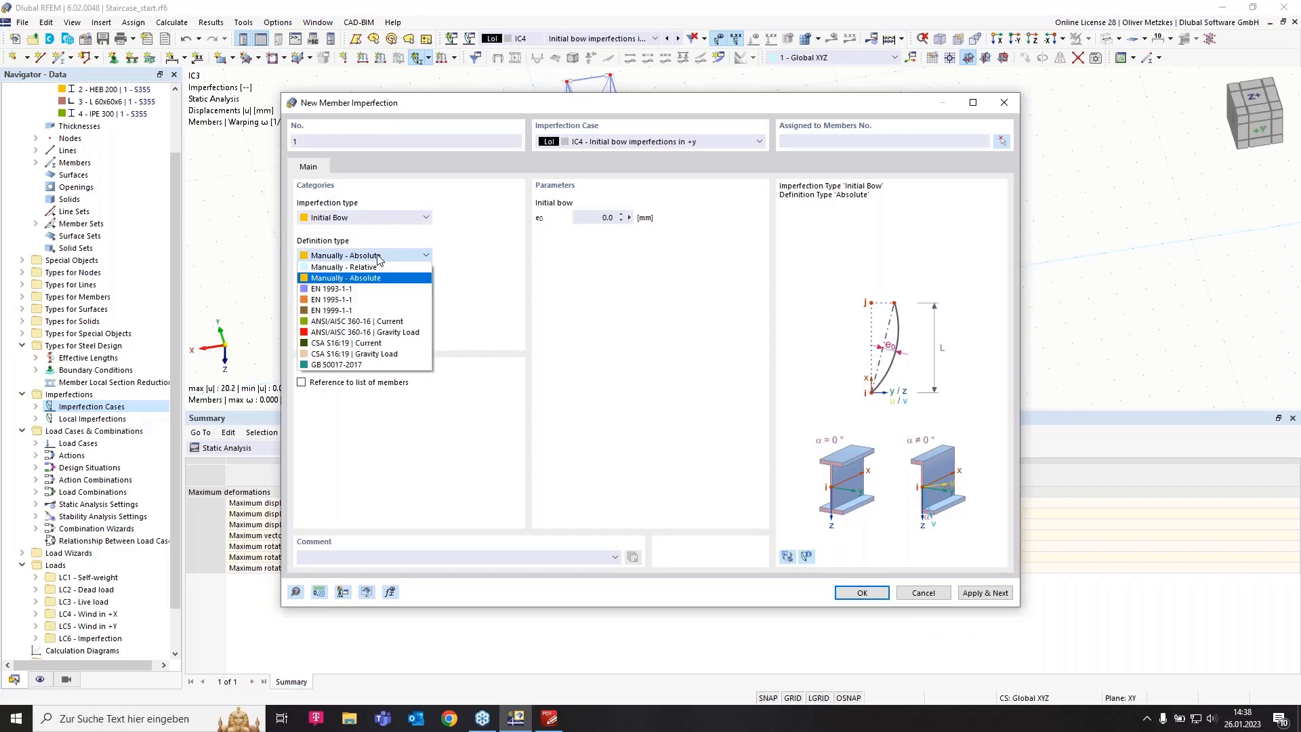
{"action": "left_click", "coordinate": [360, 293]}
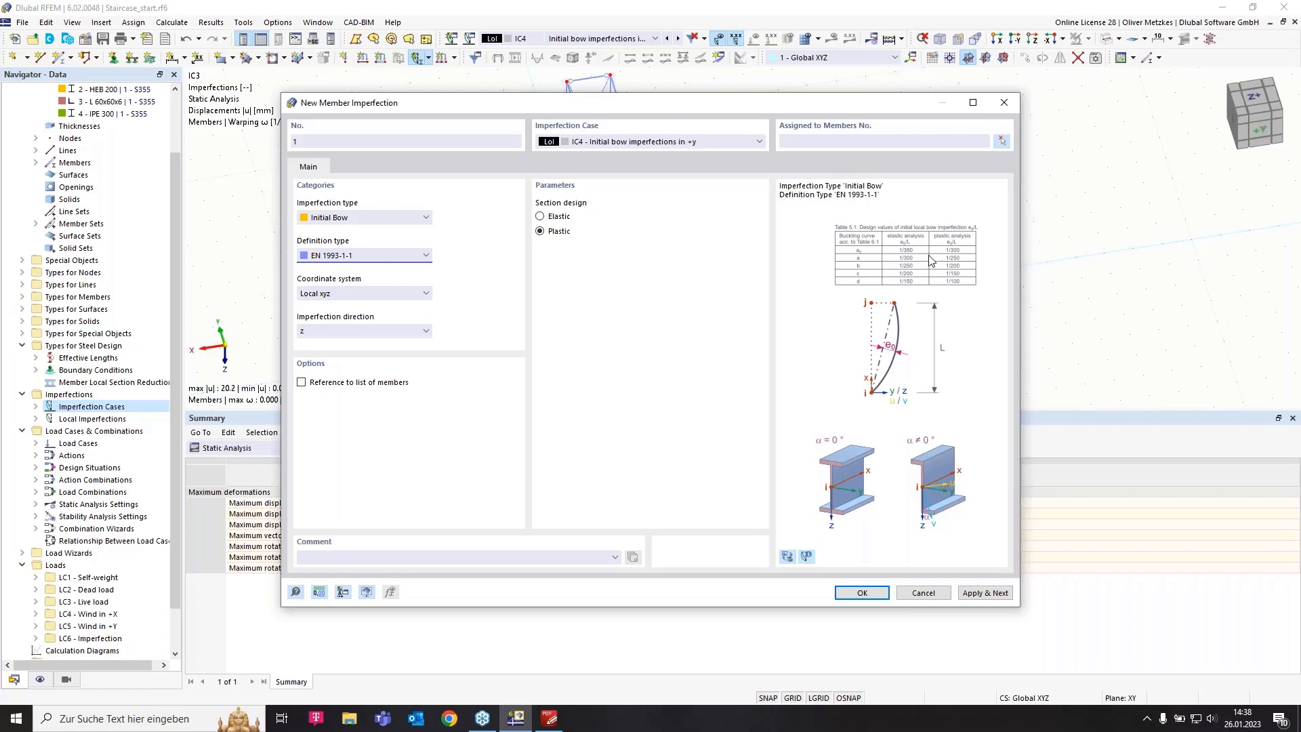
{"action": "left_click", "coordinate": [560, 217]}
{"action": "left_click", "coordinate": [321, 331]}
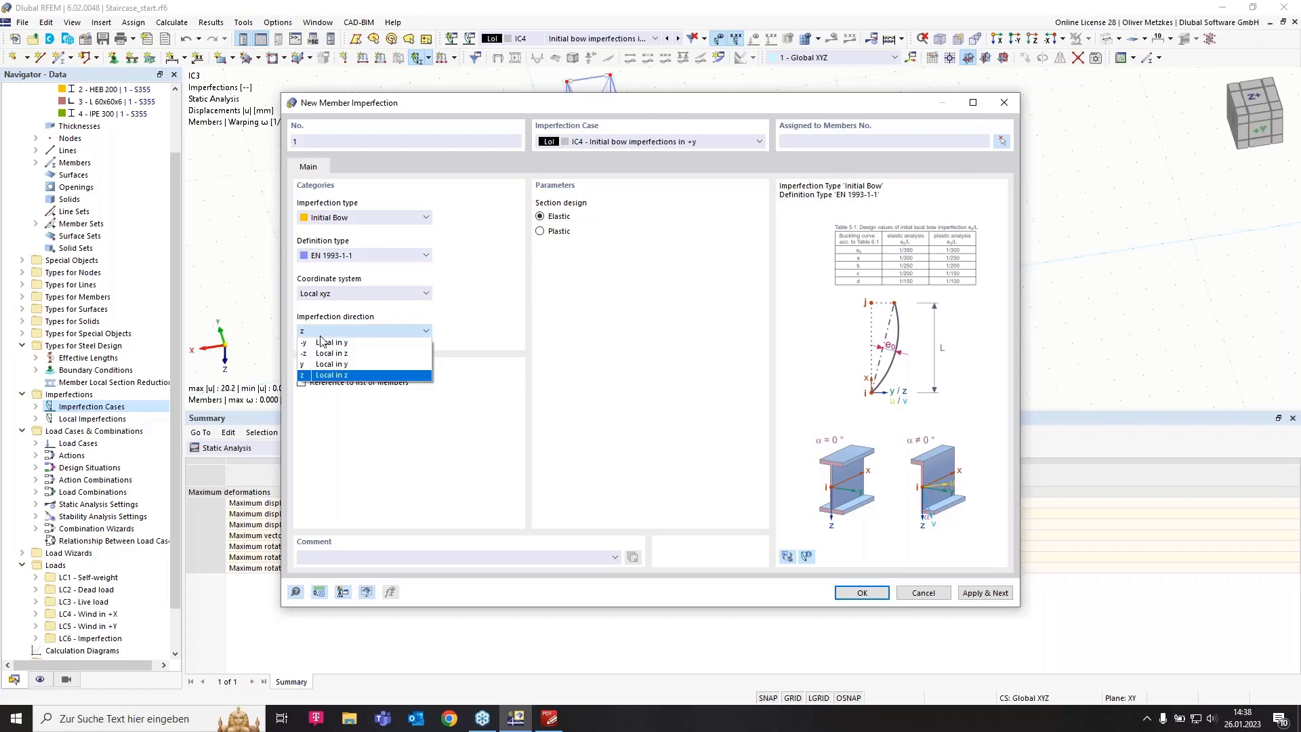
{"action": "left_click", "coordinate": [342, 366]}
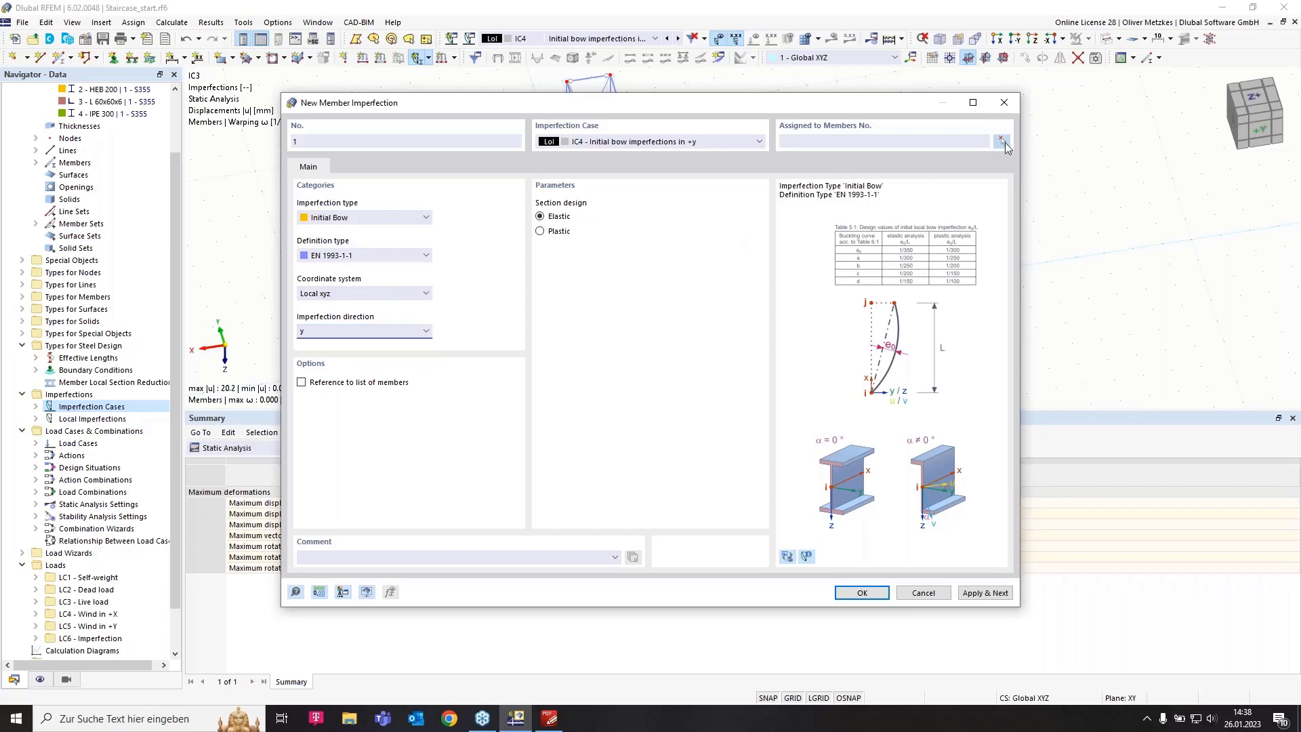
- Assign the bow imperfection to the stair beams between the two towers, members 48-59, and create it
{"action": "left_click", "coordinate": [1003, 141]}
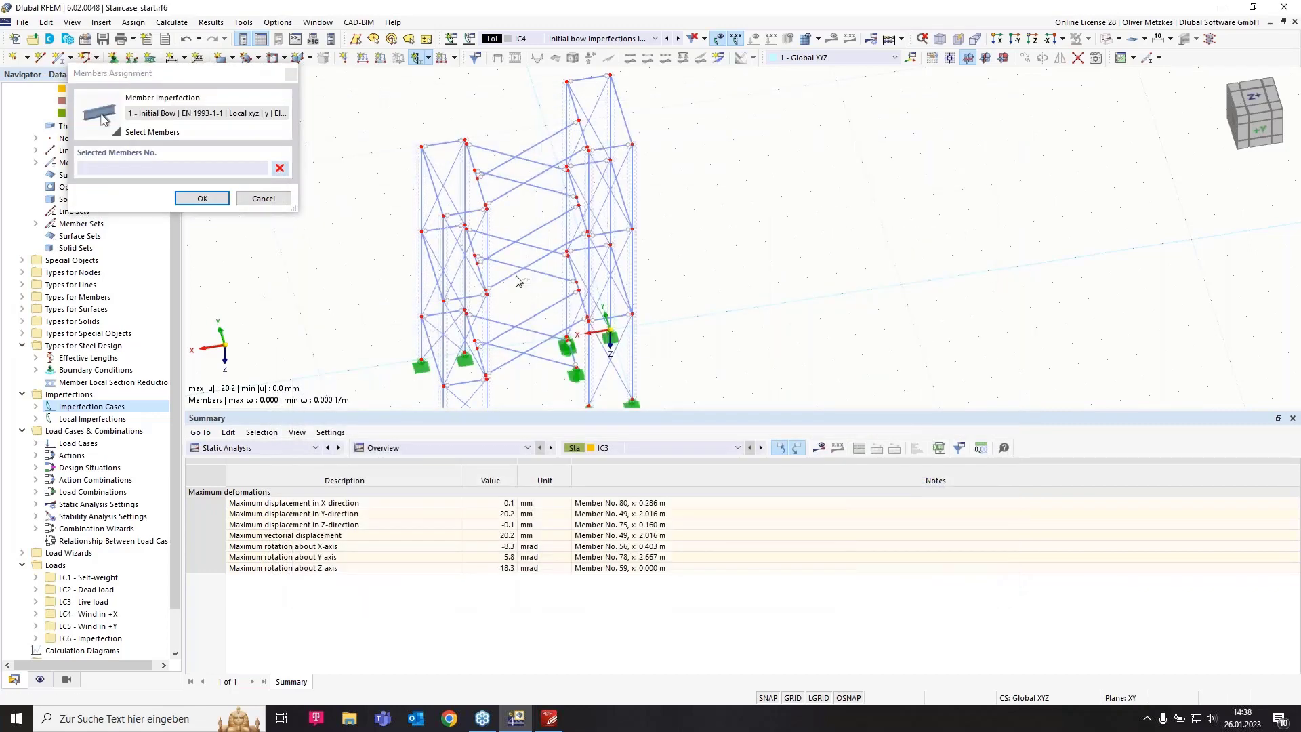
{"action": "left_click_drag", "start_coordinate": [513, 207], "coordinate": [510, 132]}
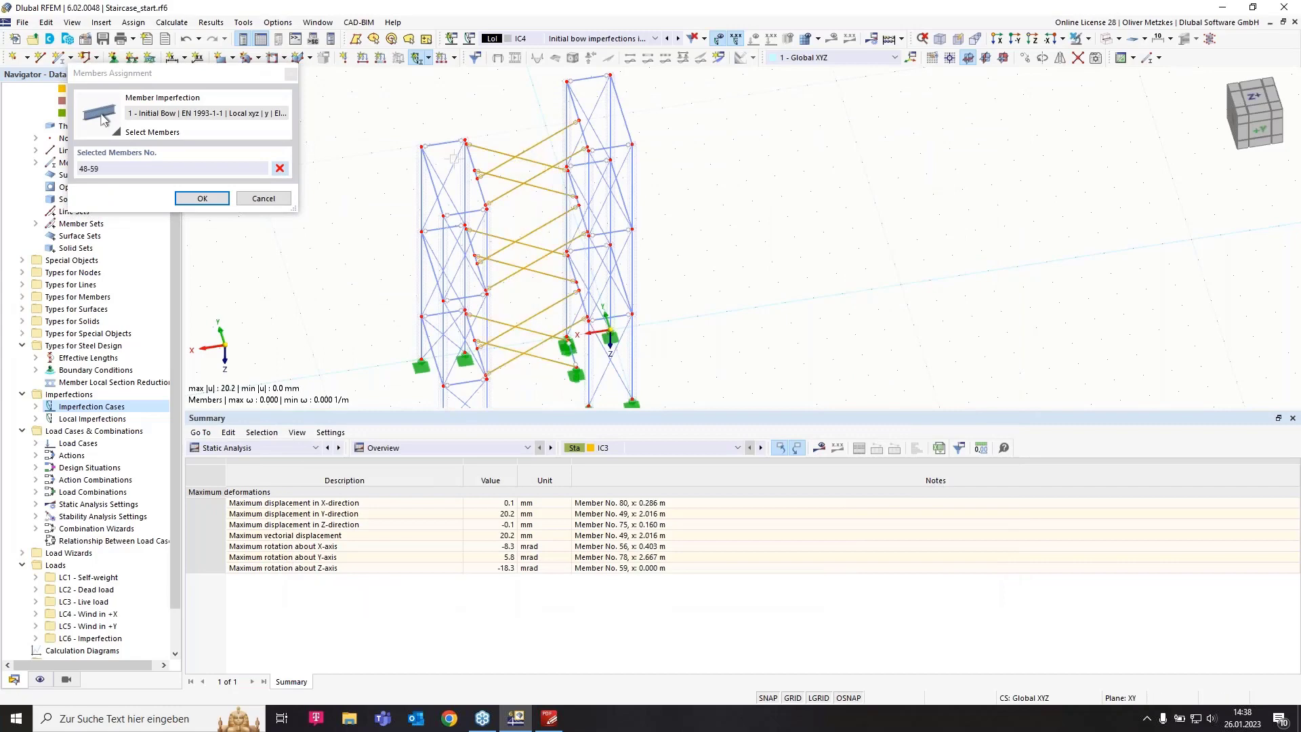
{"action": "left_click", "coordinate": [202, 198]}
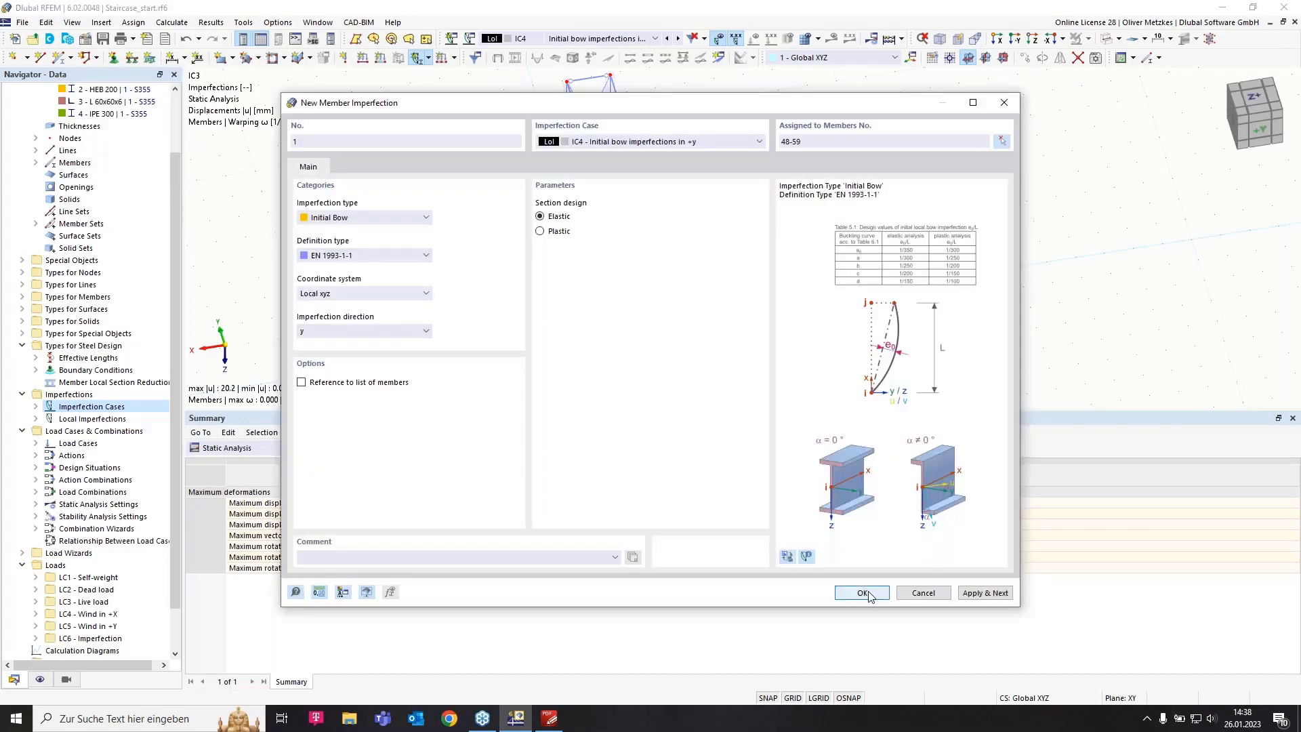
{"action": "key", "text": "Return"}
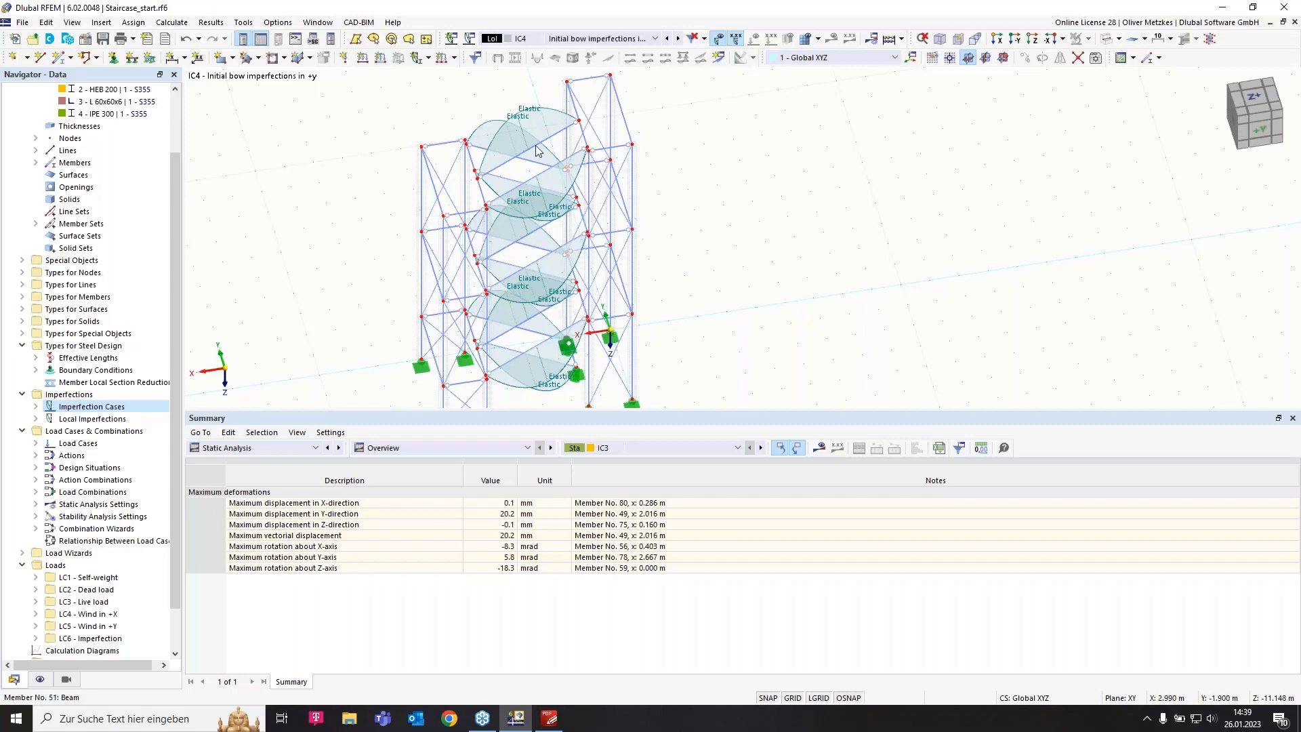
{"action": "scroll", "coordinate": [516, 138], "scroll_direction": "up", "scroll_amount": 2}
{"action": "middle_click_drag", "start_coordinate": [790, 222], "coordinate": [616, 136], "text": "ctrl"}
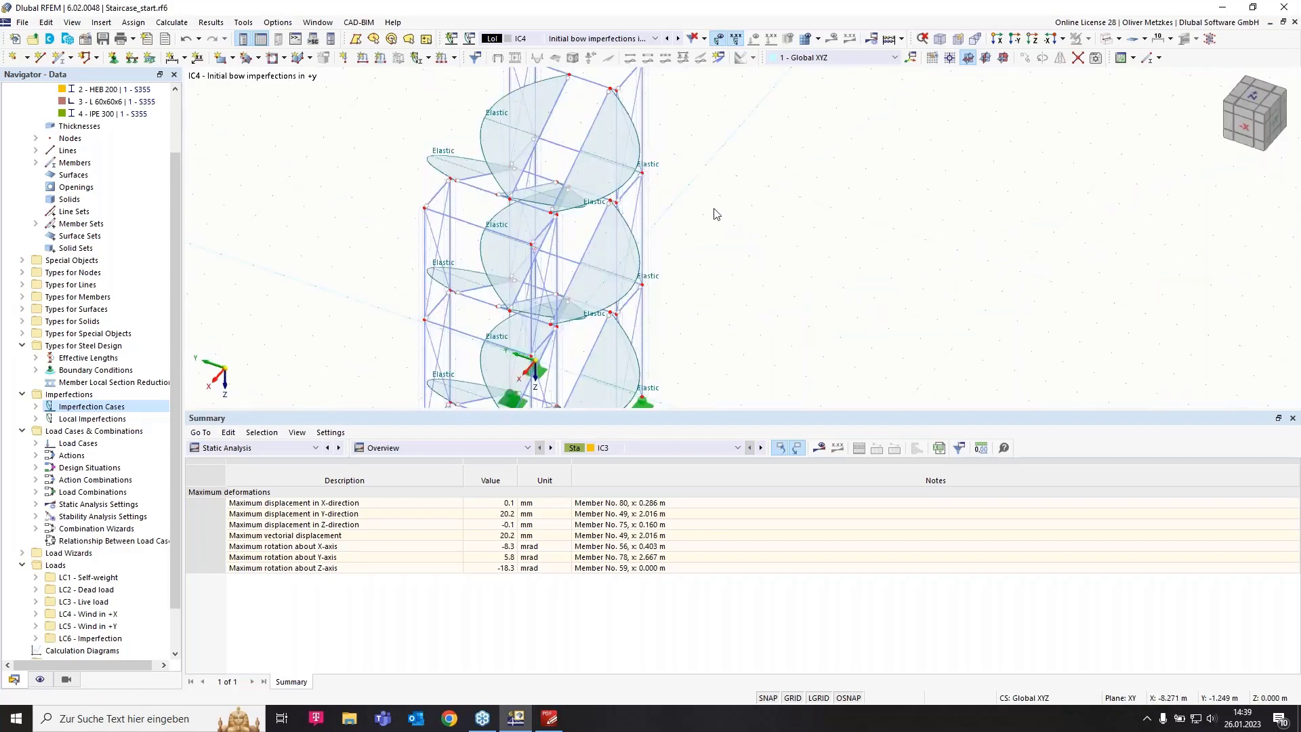
- Copy imperfection case IC4 as IC5 and name it "Initial bow imperfections in -y"
{"action": "left_click", "coordinate": [469, 40]}
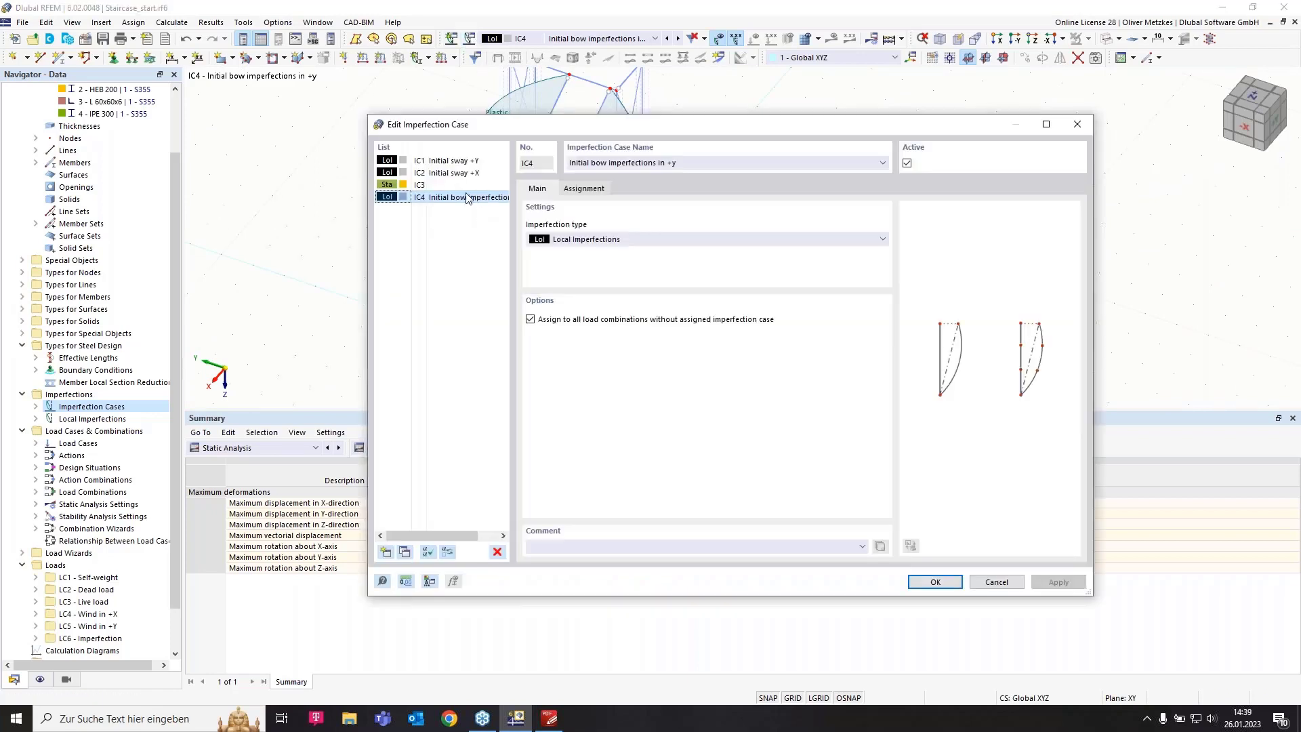
{"action": "left_click", "coordinate": [409, 552]}
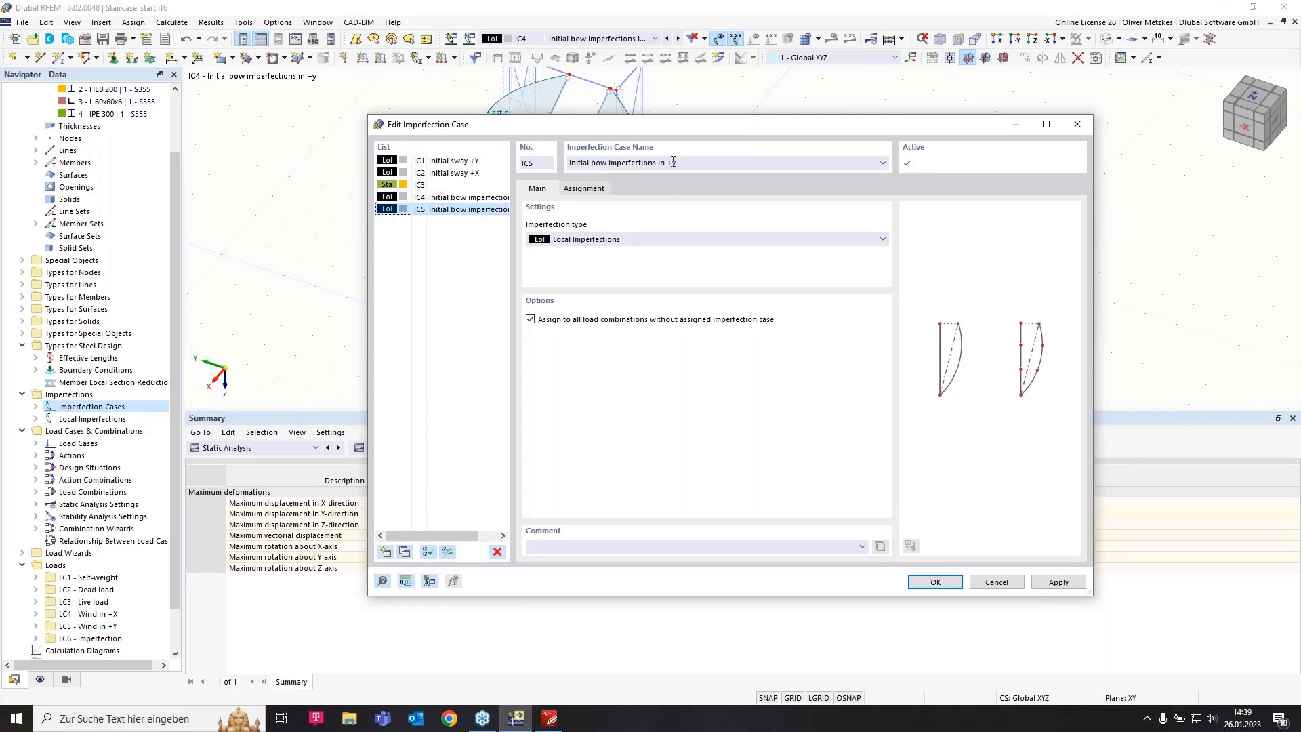
{"action": "left_click", "coordinate": [705, 163]}
{"action": "left_click", "coordinate": [946, 584]}
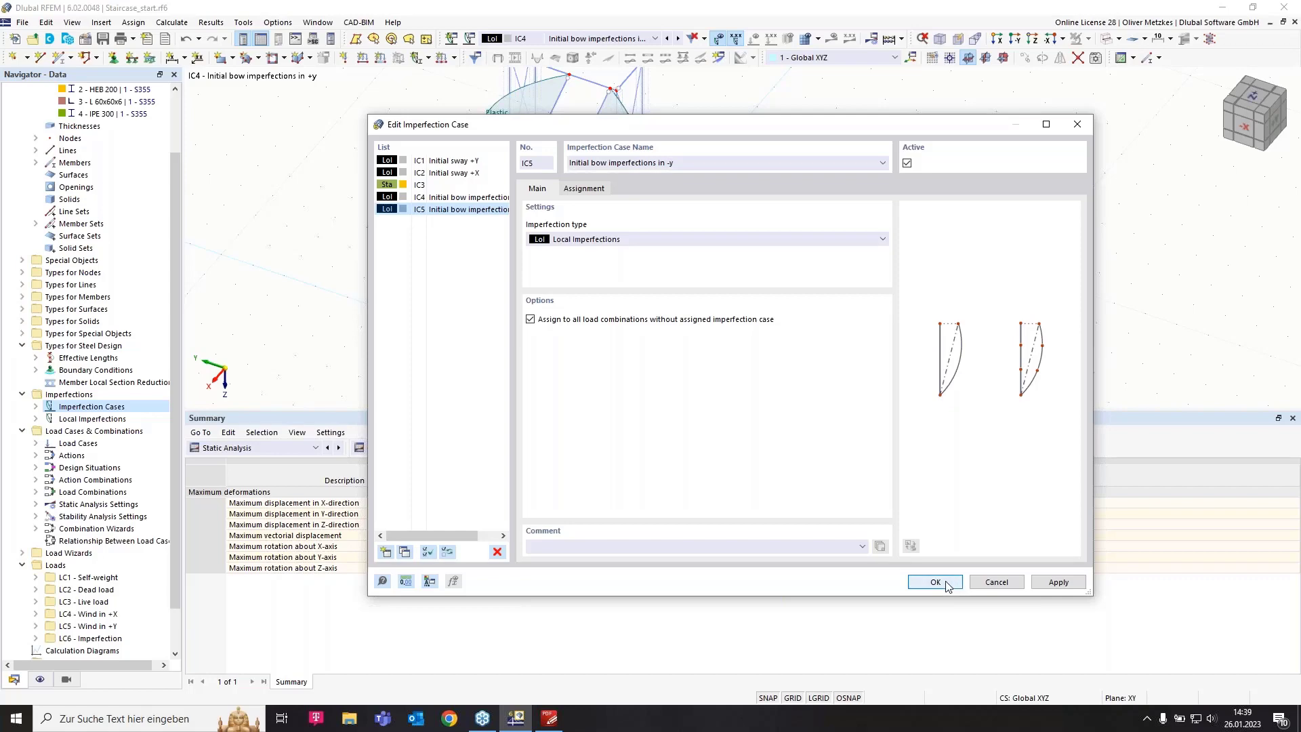
- Change the imperfection direction of the stair beams' initial bow in IC5 to local -y
{"action": "scroll", "coordinate": [824, 325], "scroll_direction": "down", "scroll_amount": 5}
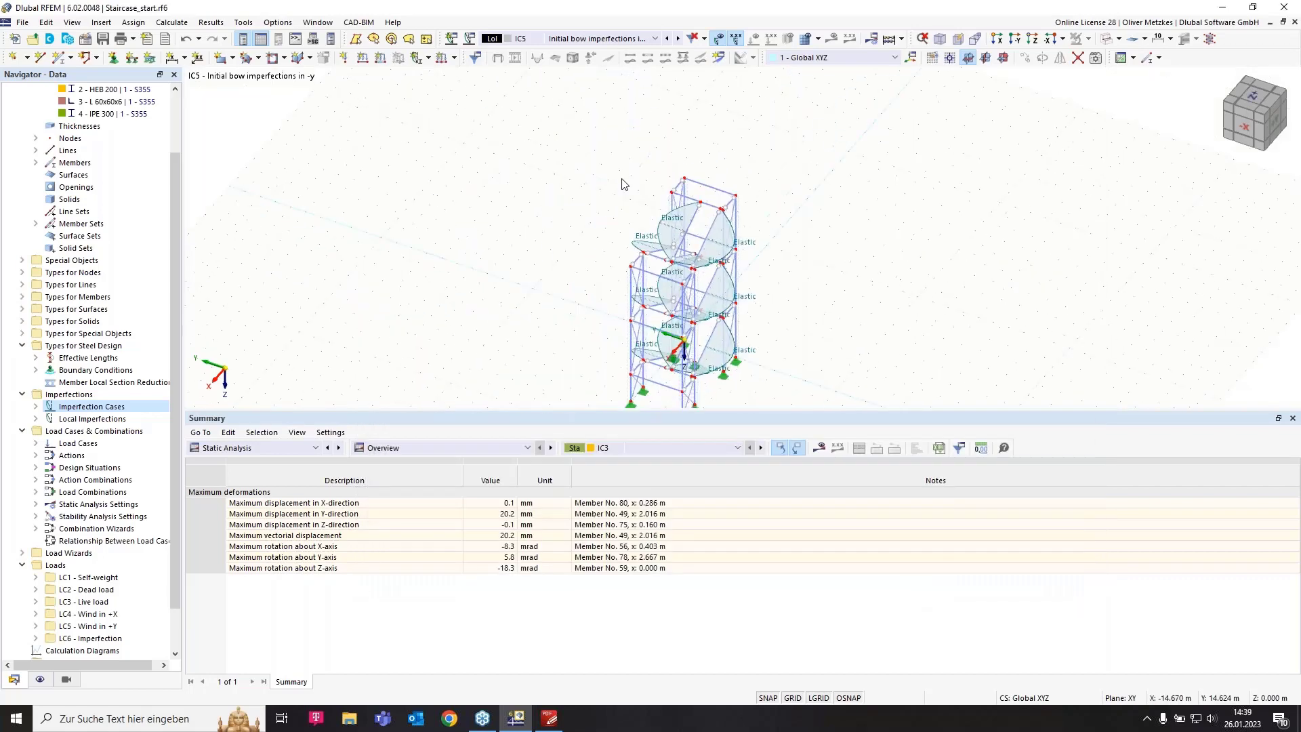
{"action": "left_click_drag", "start_coordinate": [818, 396], "coordinate": [747, 344]}
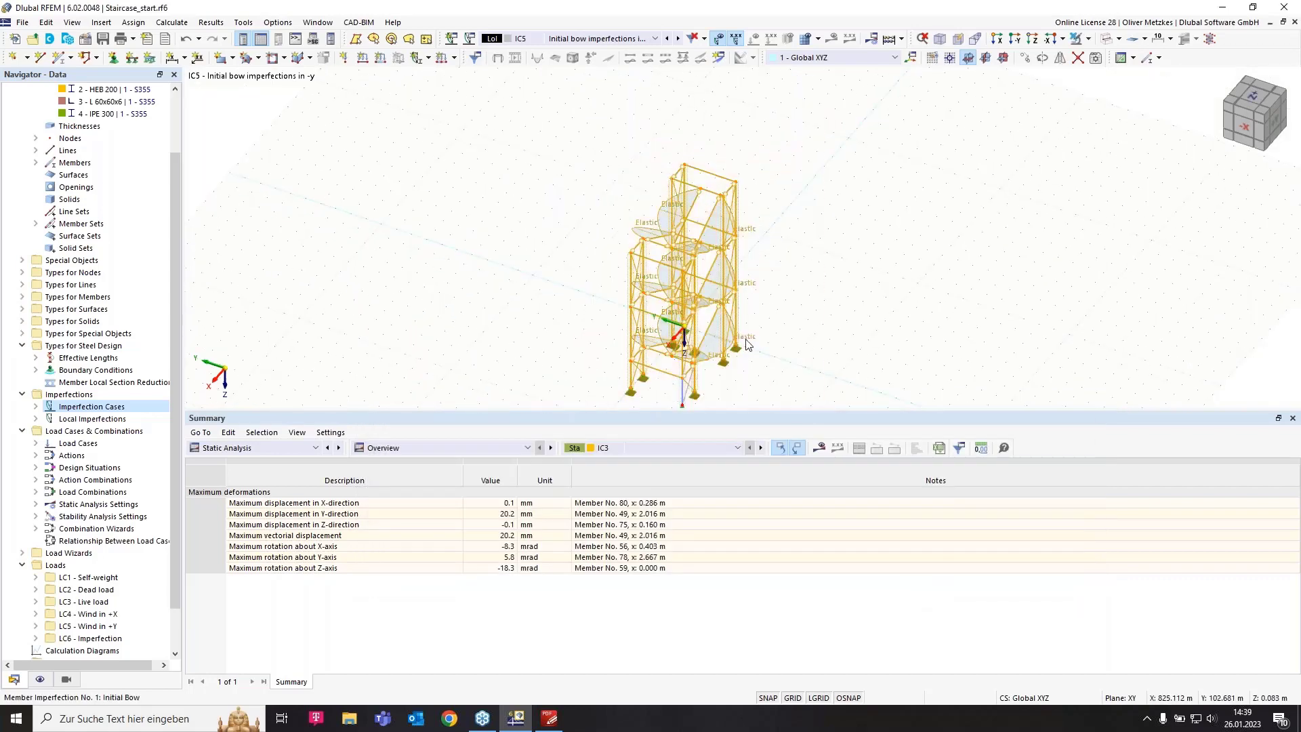
{"action": "right_click", "coordinate": [747, 344]}
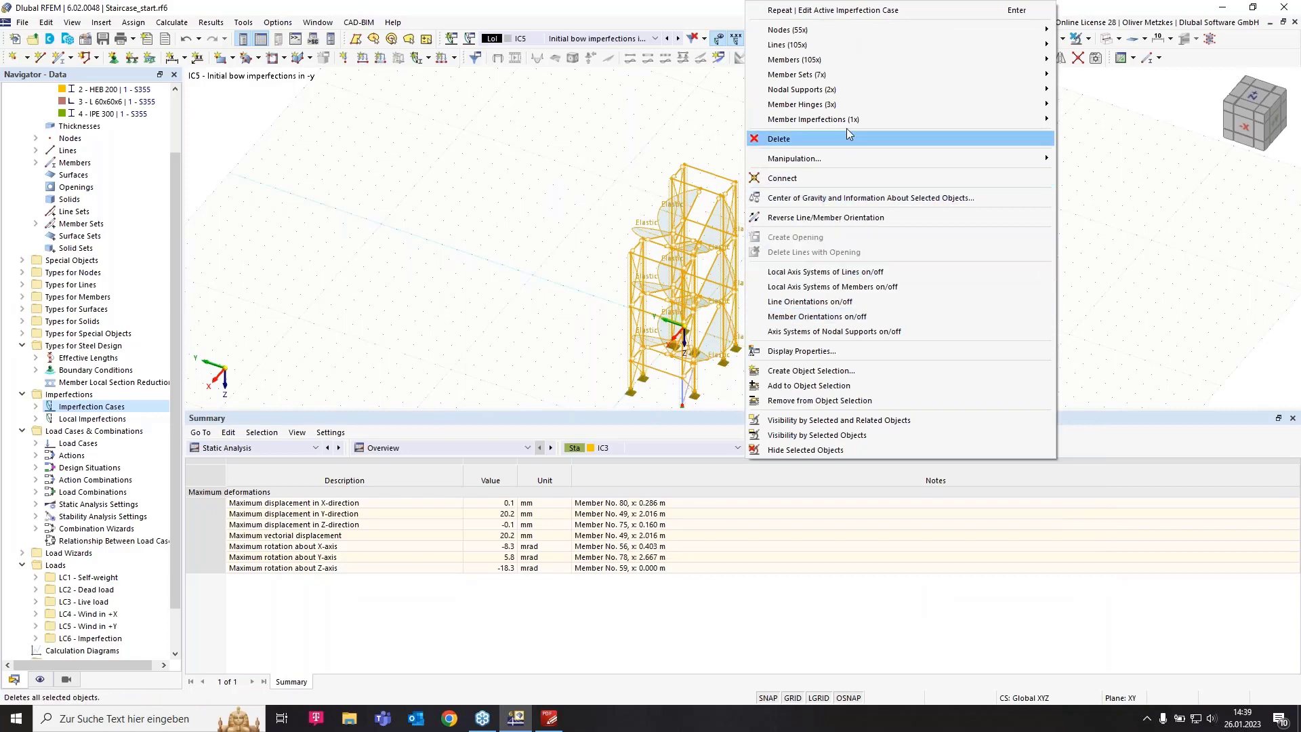
{"action": "mouse_move", "coordinate": [848, 115]}
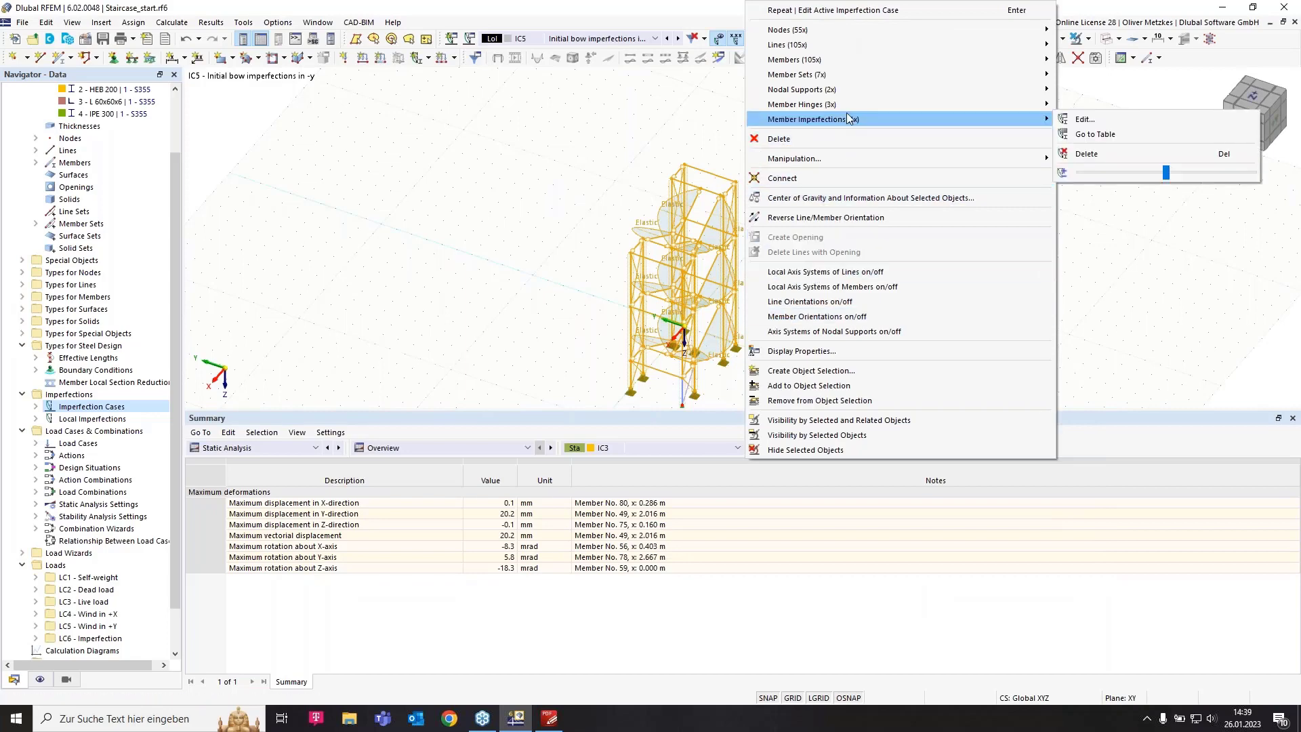
{"action": "left_click", "coordinate": [1092, 125]}
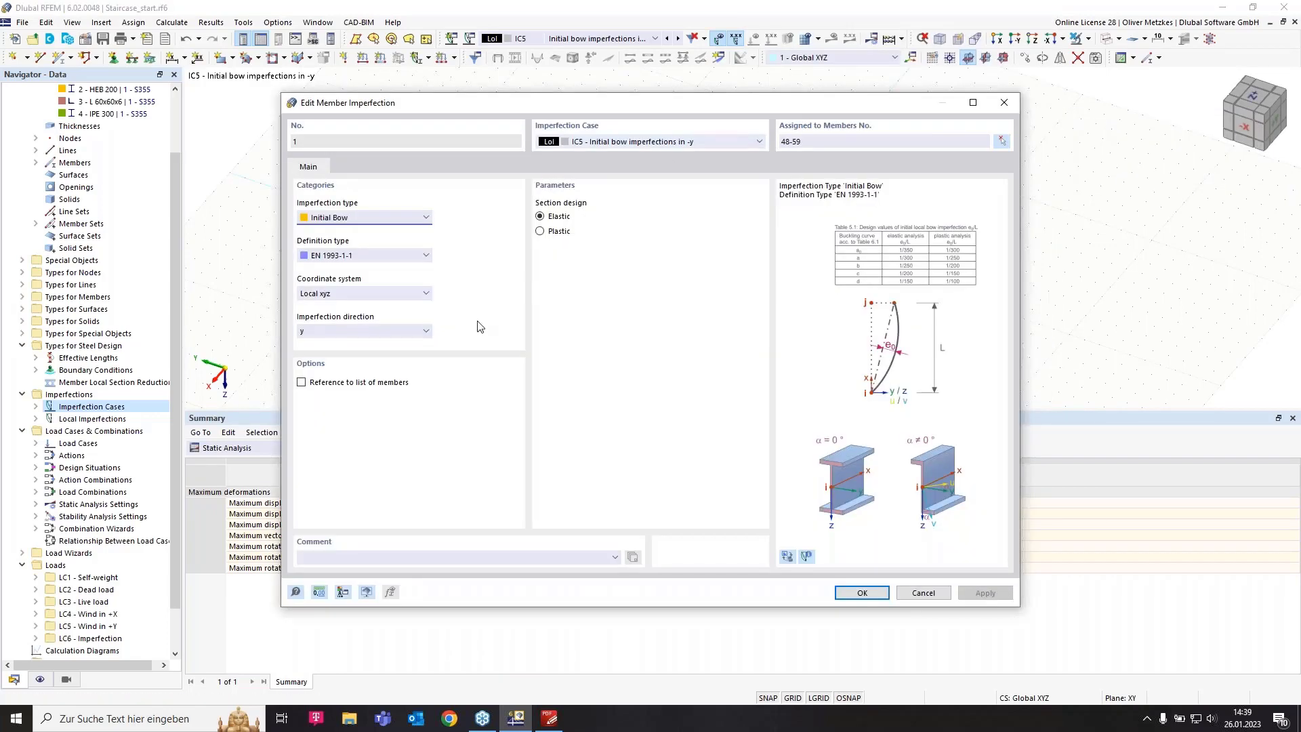
{"action": "left_click", "coordinate": [379, 331]}
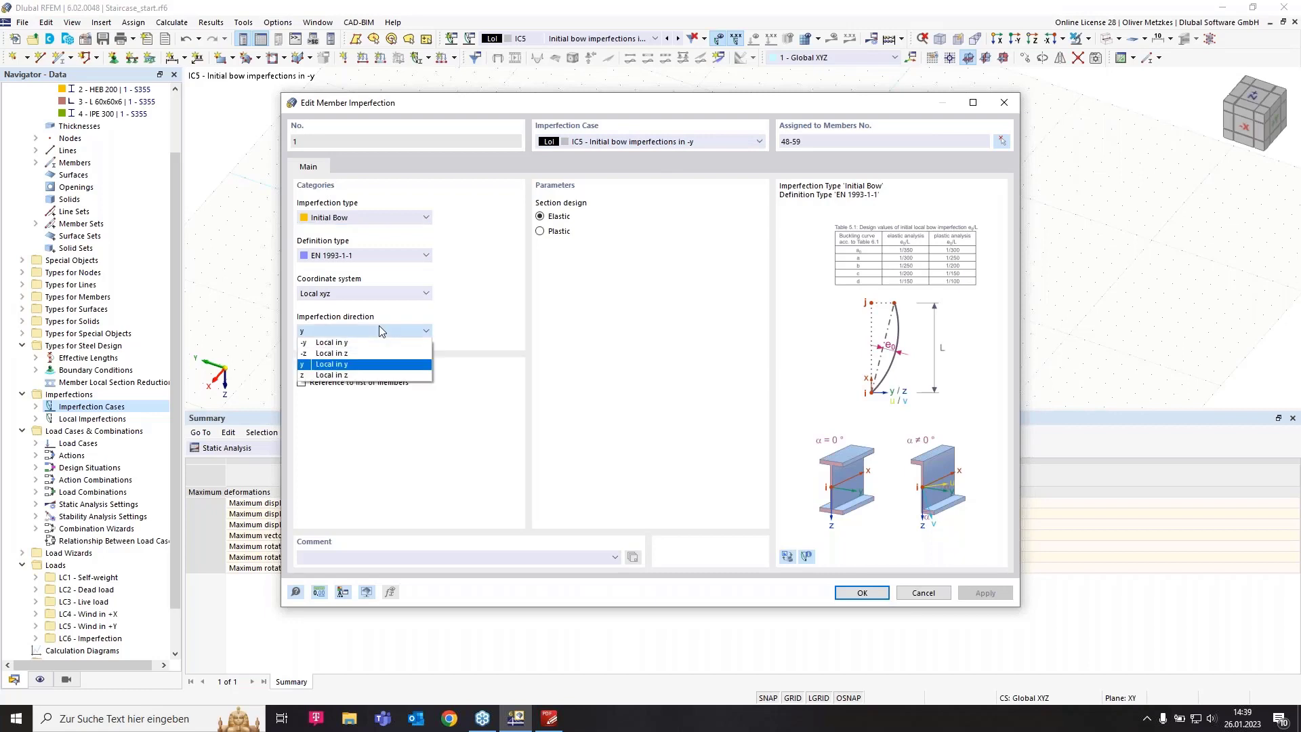
{"action": "left_click", "coordinate": [321, 343]}
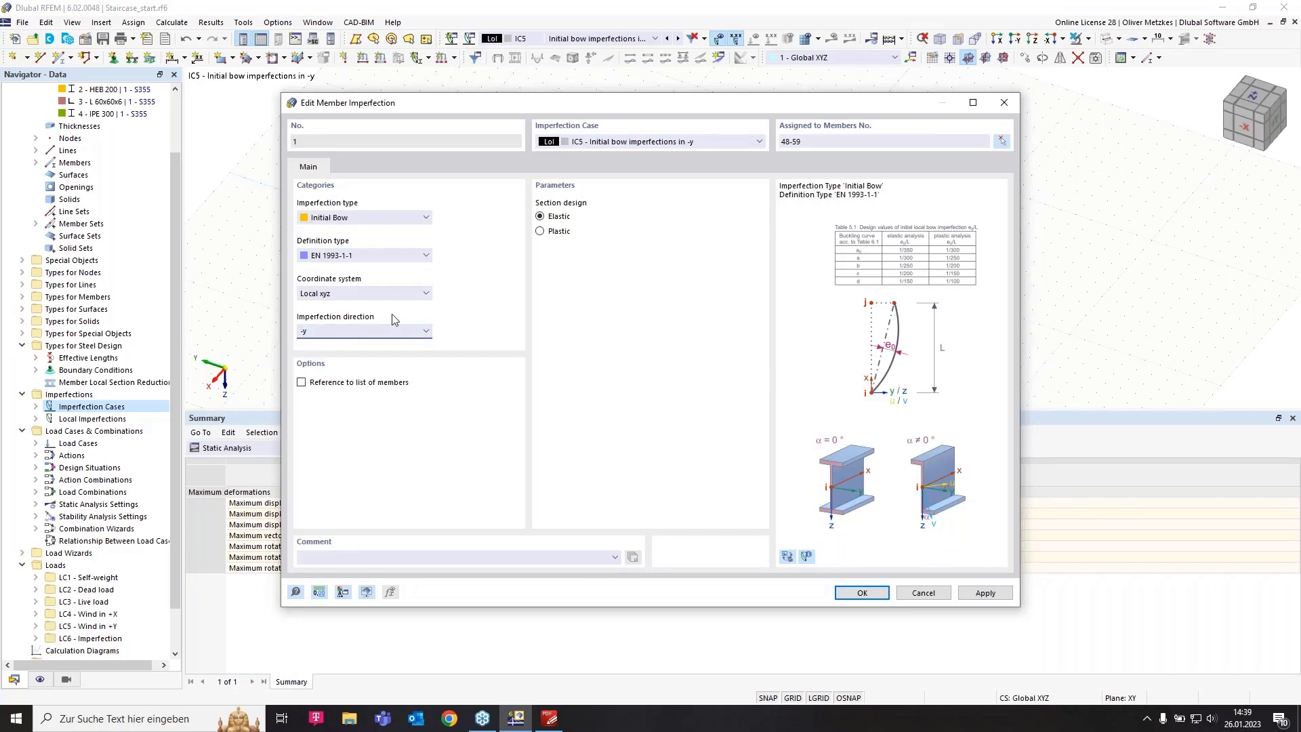
{"action": "left_click", "coordinate": [854, 595]}
{"action": "middle_click_drag", "start_coordinate": [861, 245], "coordinate": [726, 242]}
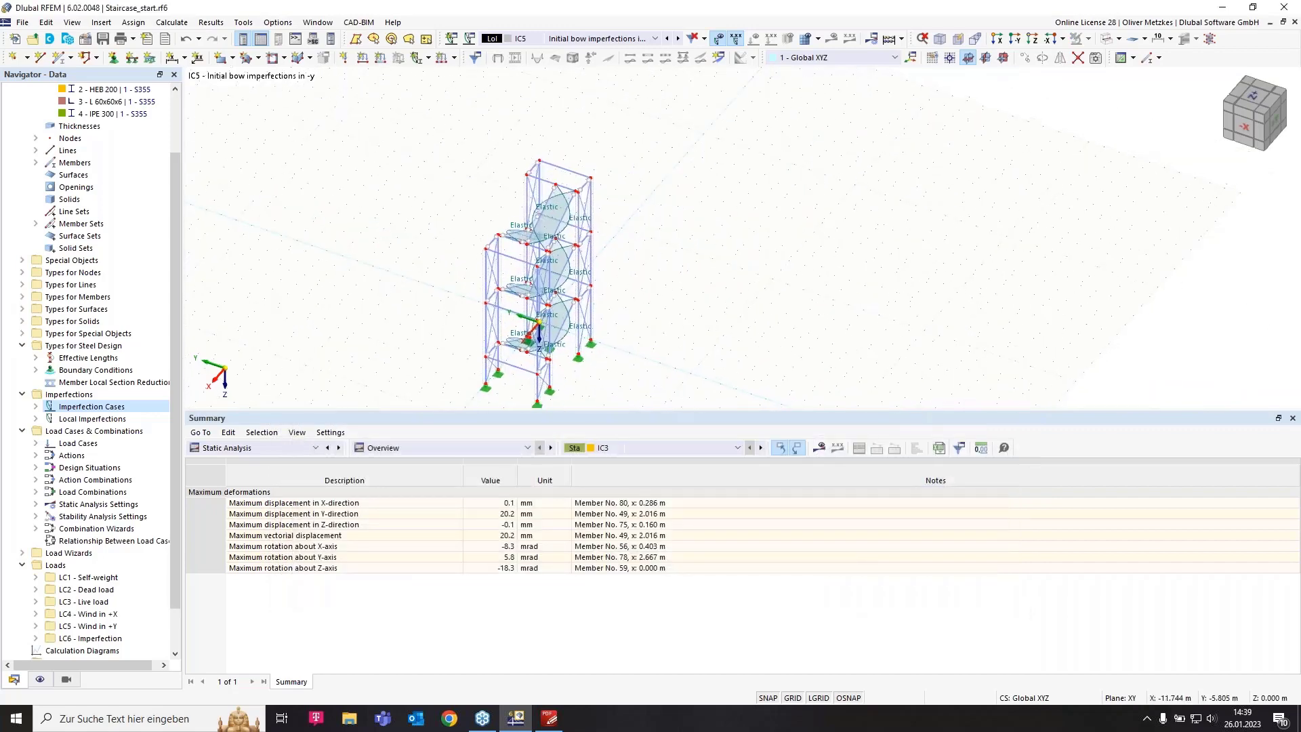
- Start a new imperfection case IC6 and set its imperfection type to Group of Imperfection Cases
{"action": "left_click", "coordinate": [469, 39]}
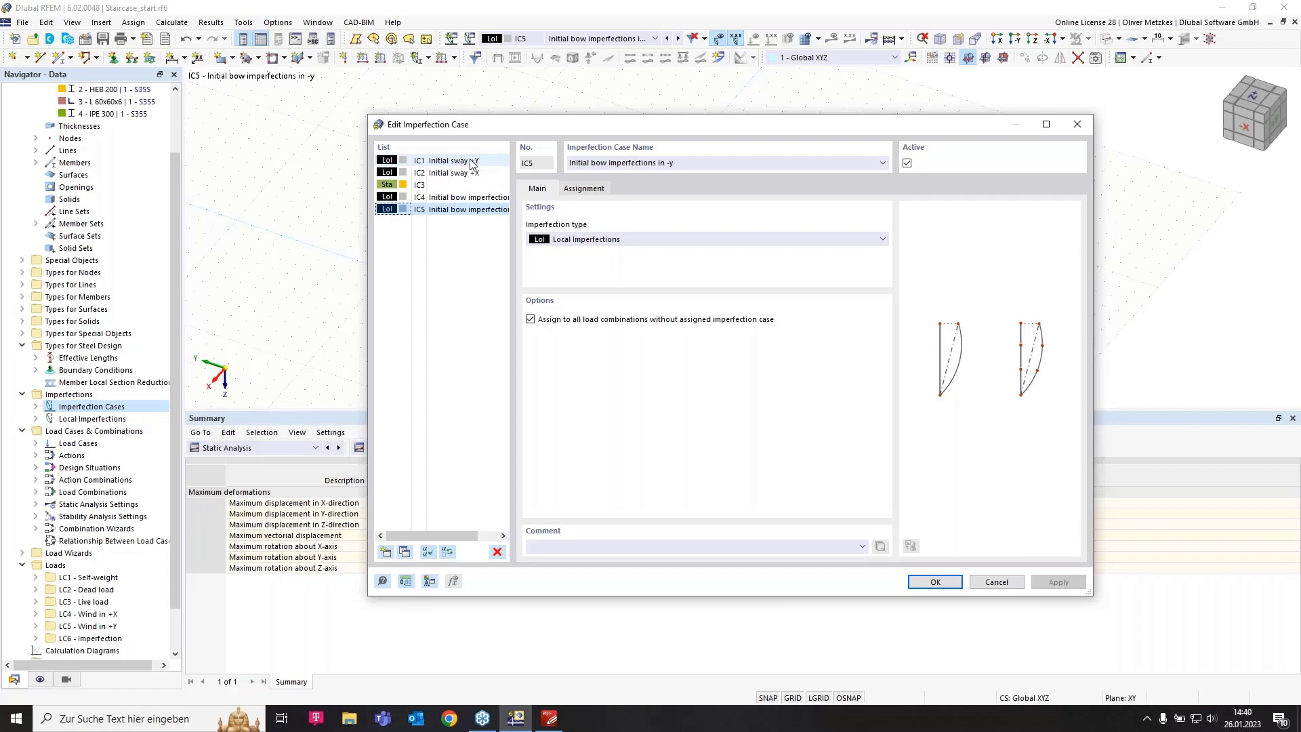
{"action": "left_click", "coordinate": [386, 552]}
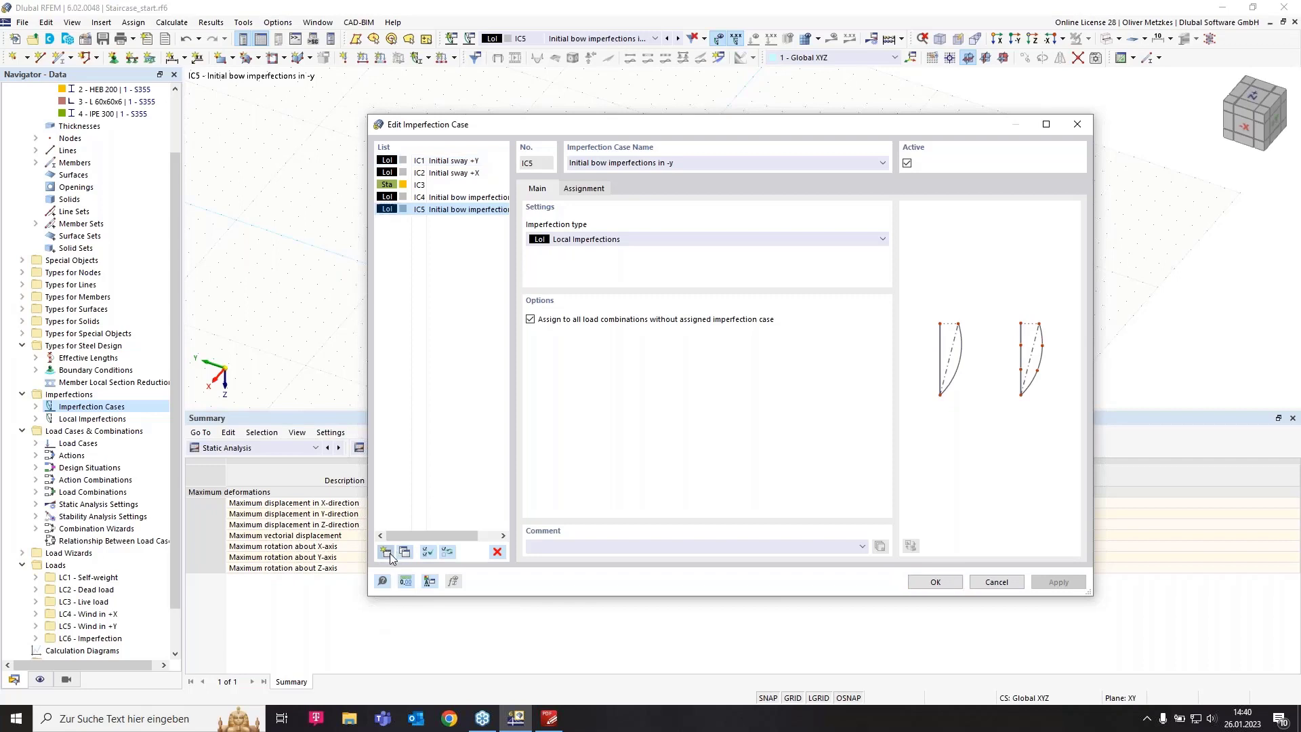
{"action": "left_click", "coordinate": [587, 239]}
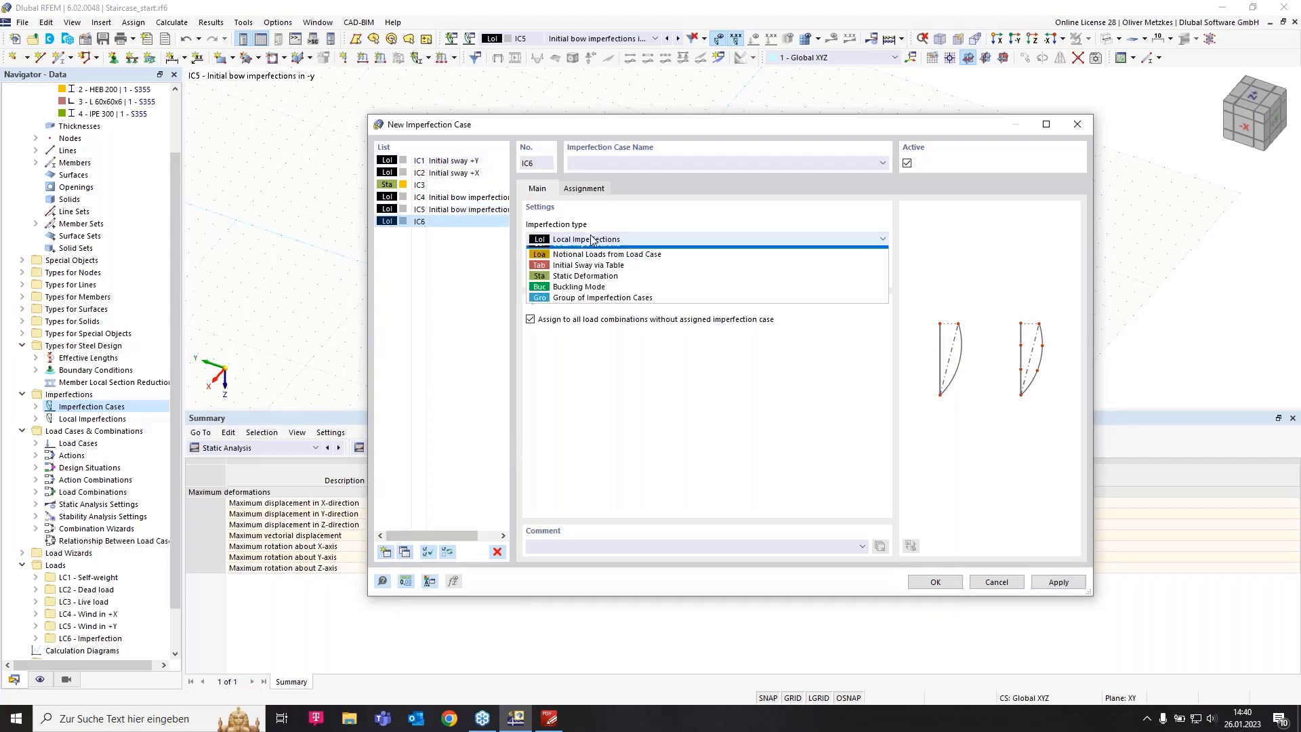
{"action": "left_click", "coordinate": [602, 306]}
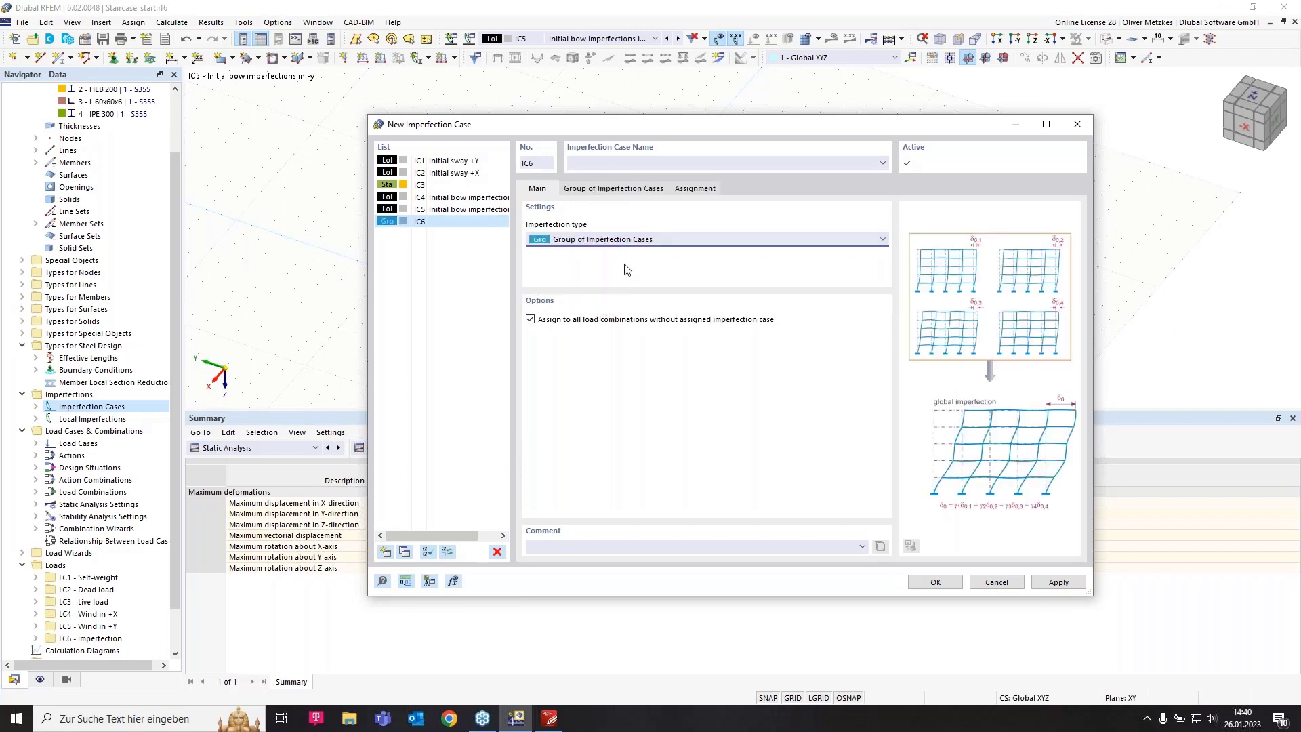
- Add IC1 - Initial sway +Y as the first imperfection case in the IC6 group
{"action": "left_click", "coordinate": [638, 193]}
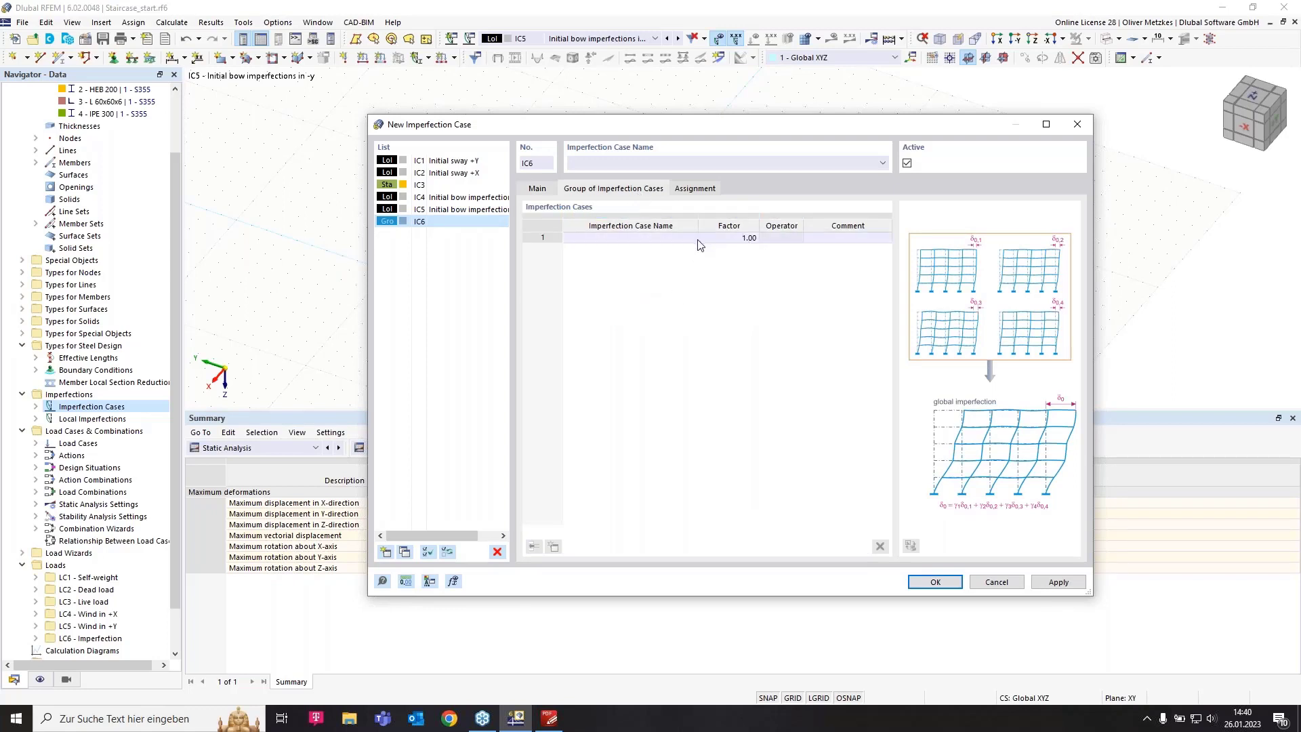
{"action": "left_click", "coordinate": [666, 238]}
{"action": "left_click", "coordinate": [666, 239]}
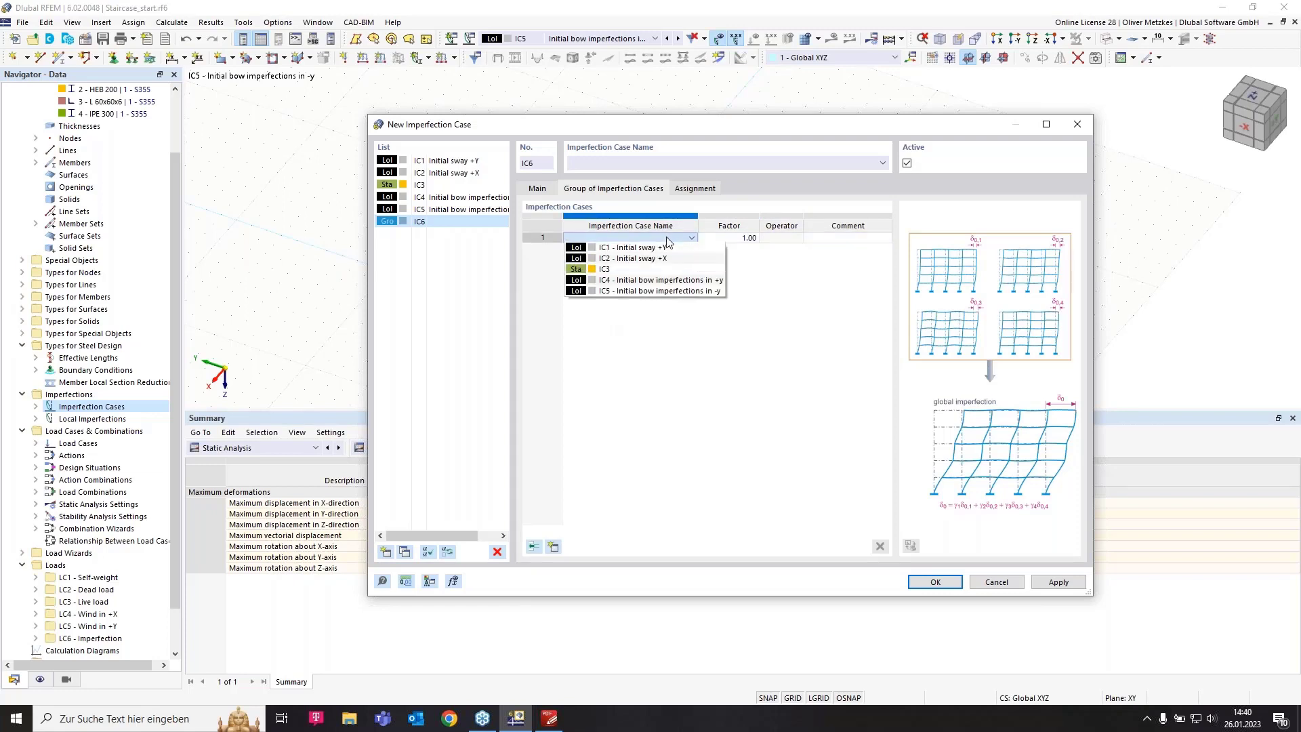
{"action": "left_click", "coordinate": [676, 248]}
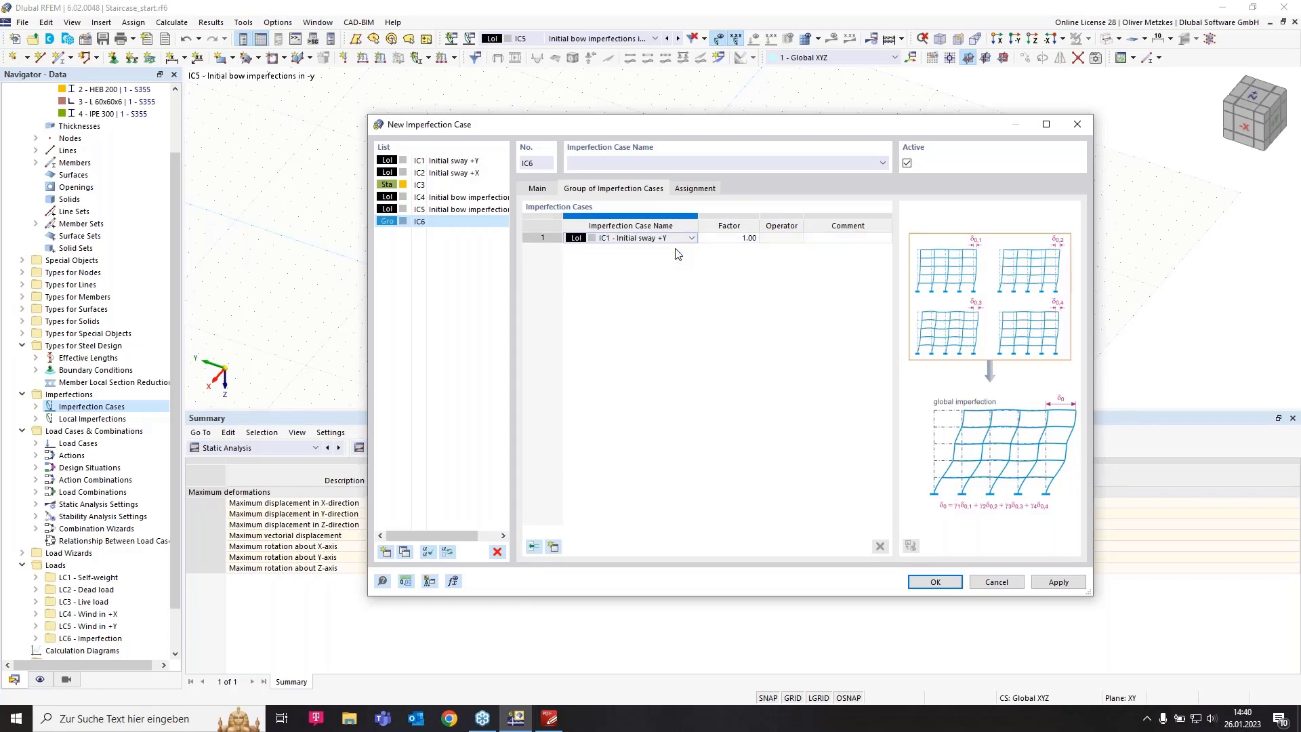
- Combine IC1 in the IC6 group with IC4 - Initial bow imperfections in +y using the "and" operator
{"action": "left_click", "coordinate": [554, 547]}
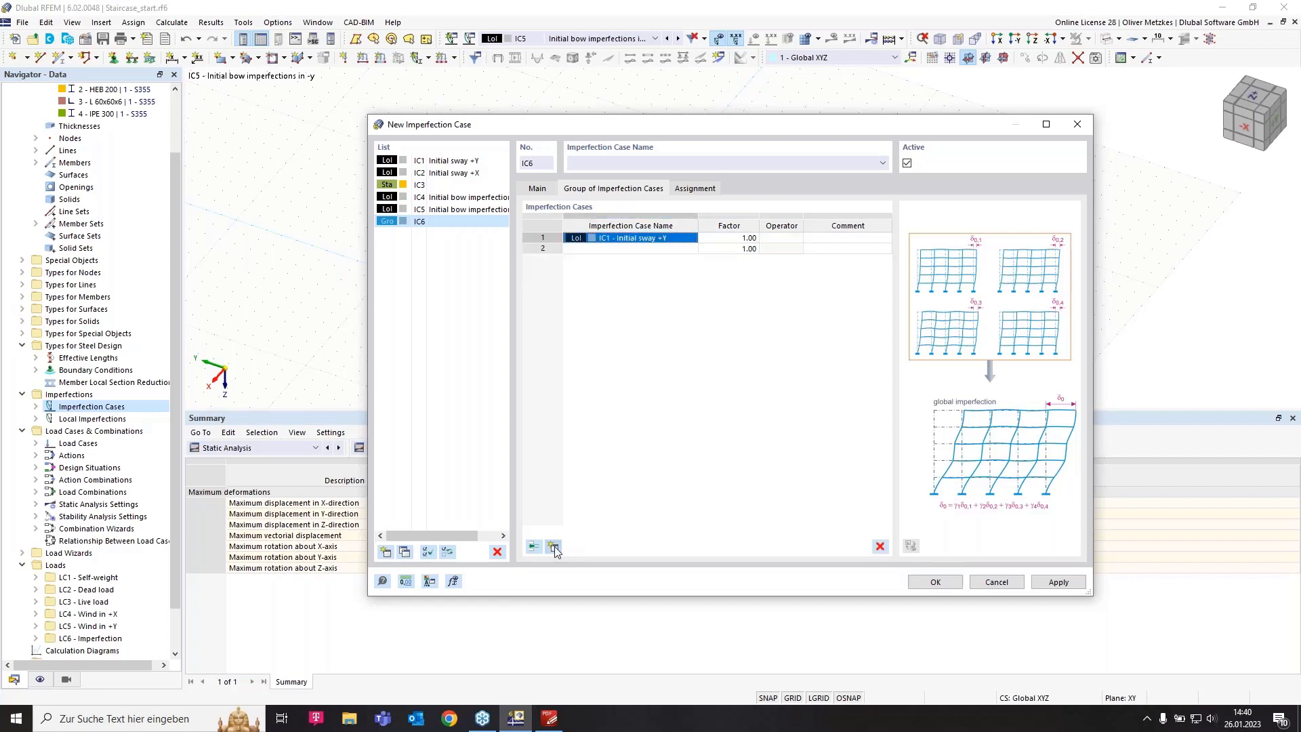
{"action": "left_click", "coordinate": [800, 240]}
{"action": "left_click", "coordinate": [798, 239]}
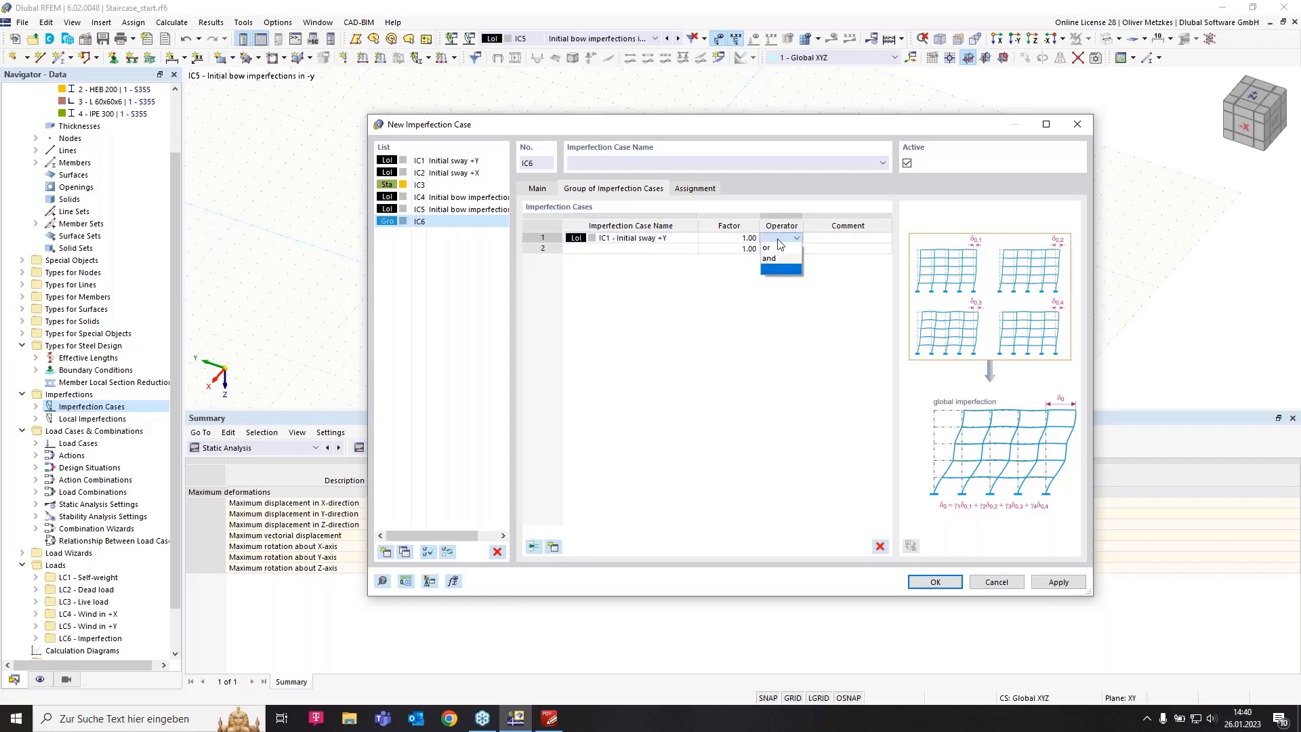
{"action": "left_click", "coordinate": [779, 261]}
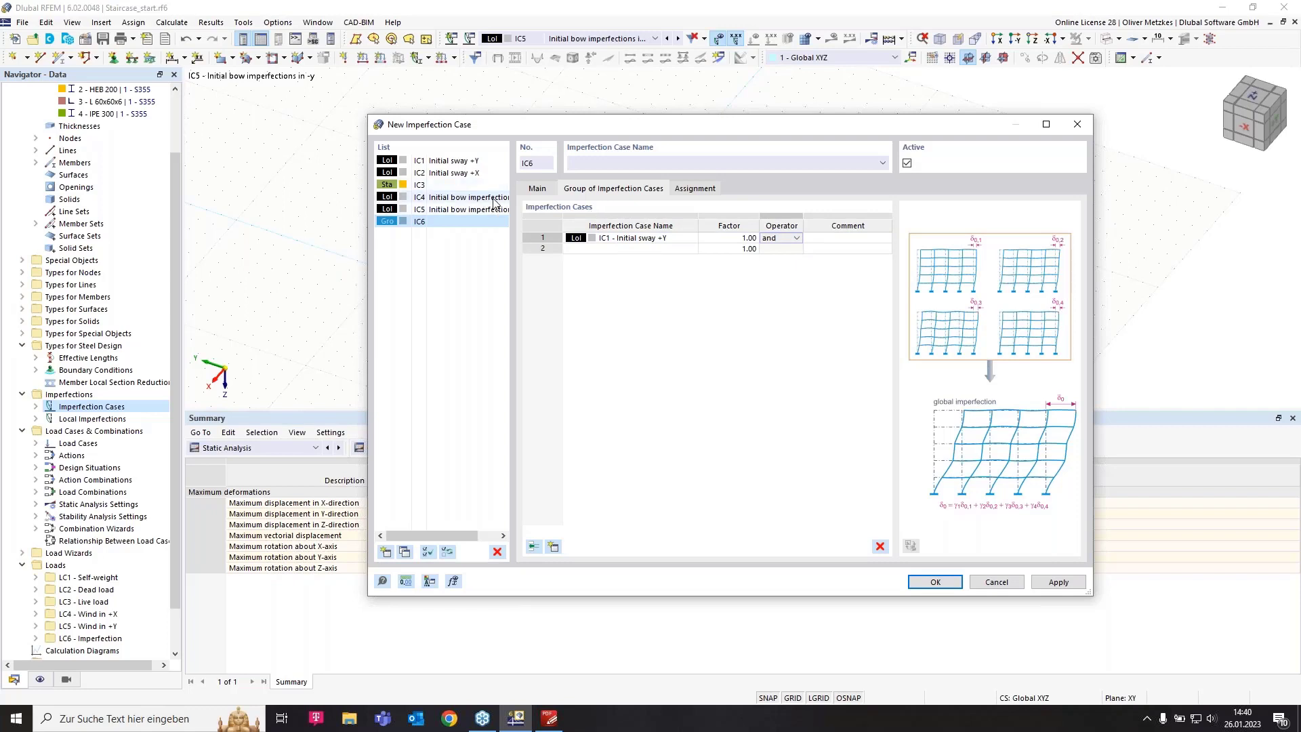
{"action": "left_click", "coordinate": [657, 249]}
{"action": "left_click", "coordinate": [674, 250]}
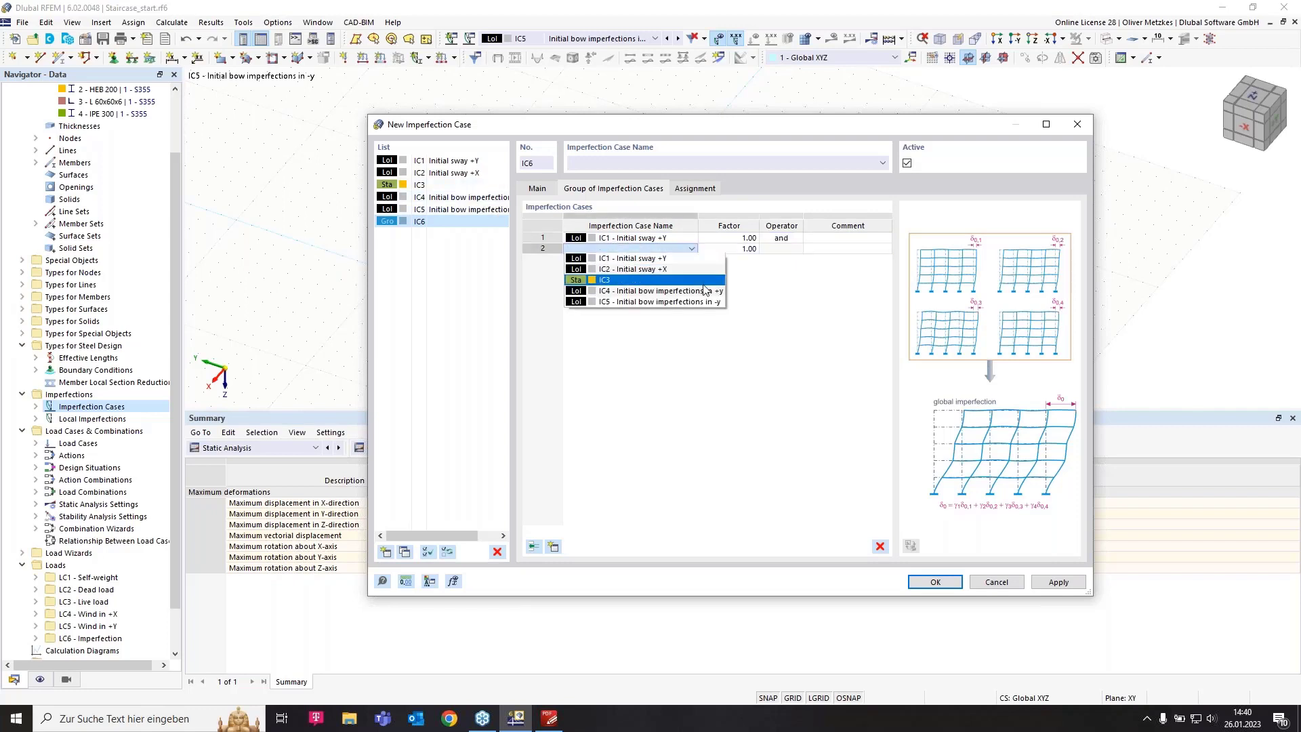
{"action": "left_click", "coordinate": [706, 290]}
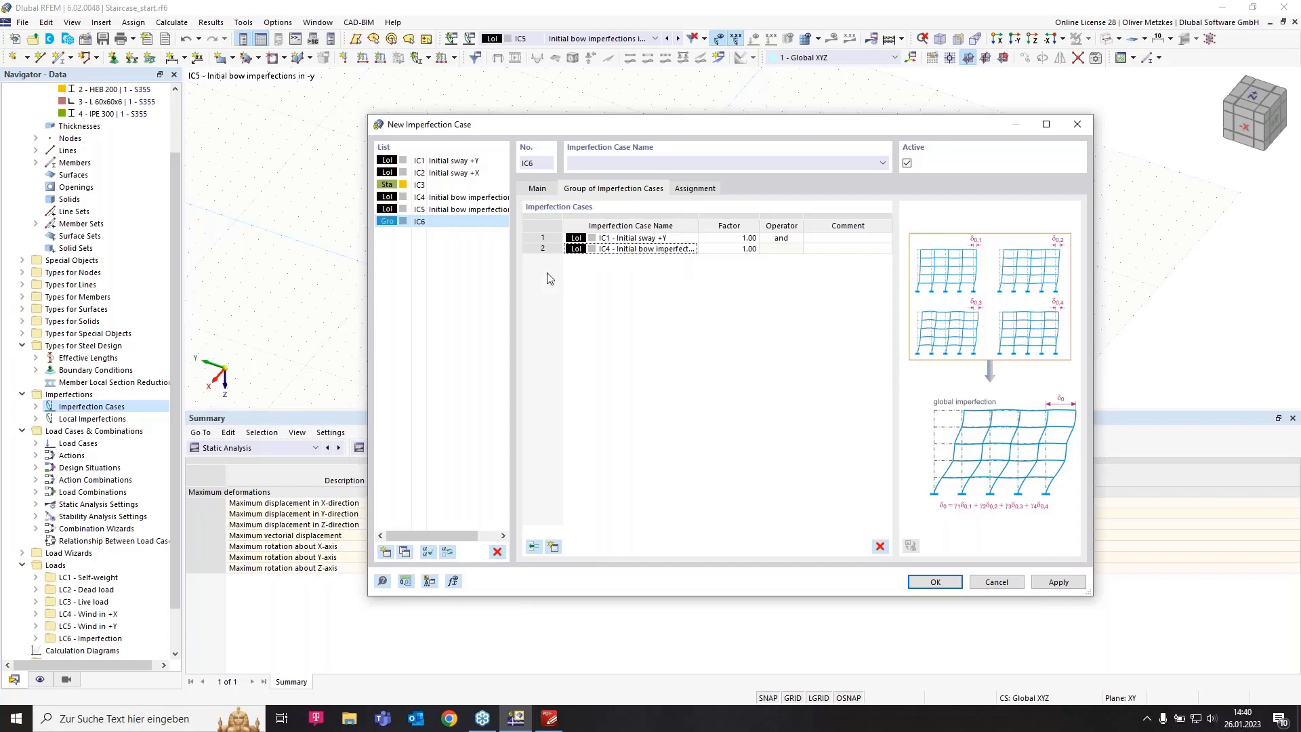
- Add IC5 - Initial bow imperfections in -y to the IC6 group as an "or" alternative to IC4, and review subcases IC6.1 and IC6.2
{"action": "left_click", "coordinate": [559, 549]}
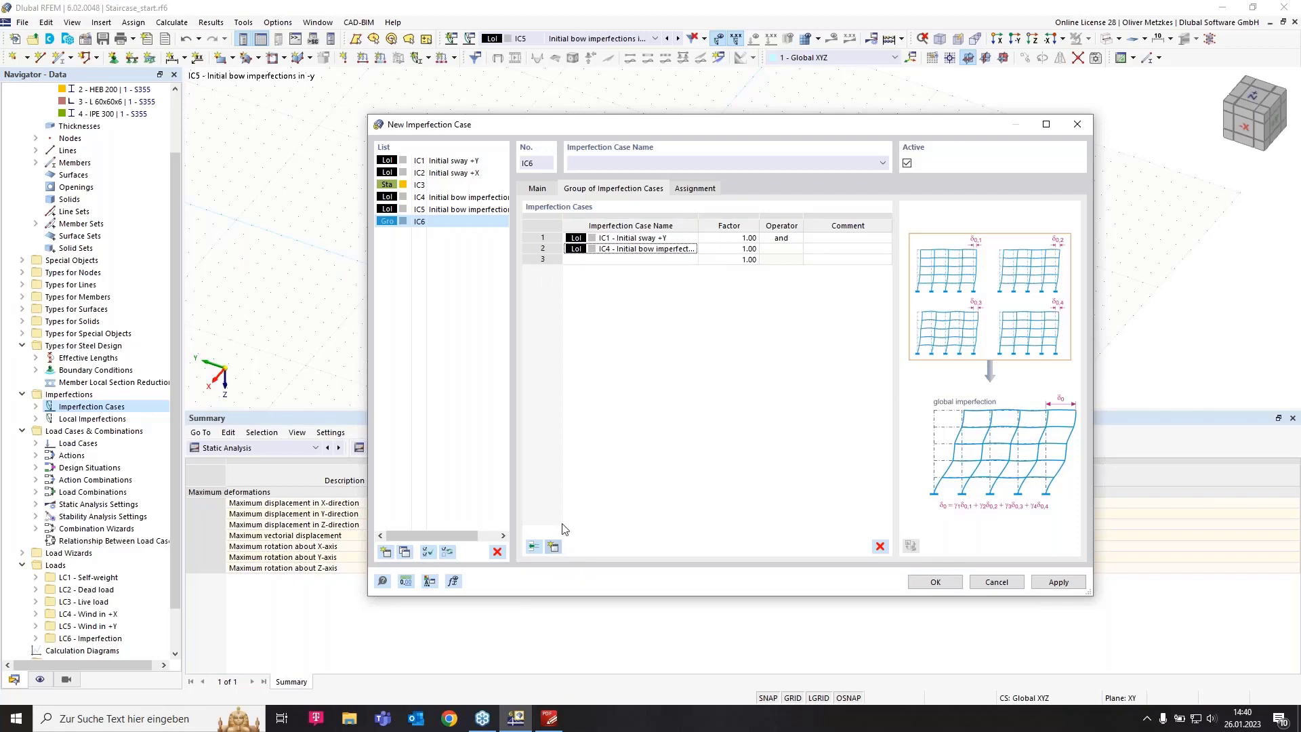
{"action": "left_click", "coordinate": [794, 250]}
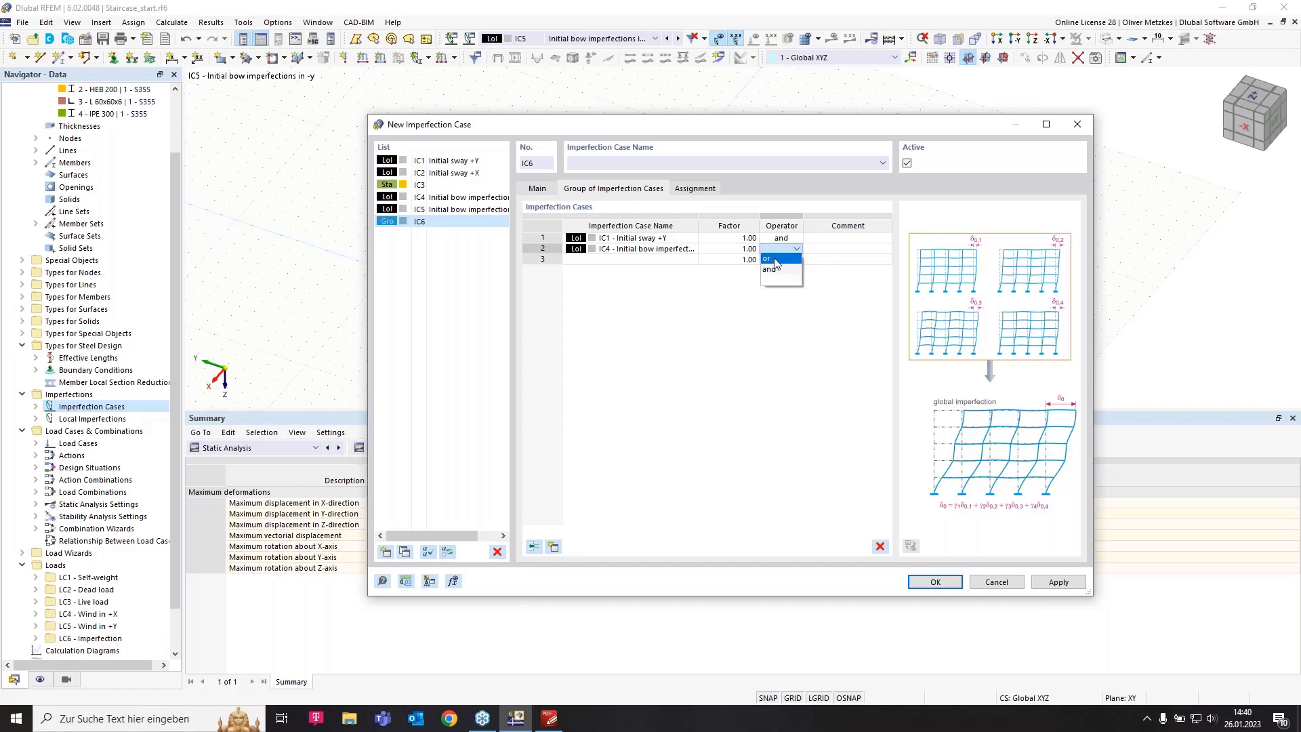
{"action": "left_click", "coordinate": [773, 259]}
{"action": "left_click", "coordinate": [683, 260]}
{"action": "left_click", "coordinate": [683, 261]}
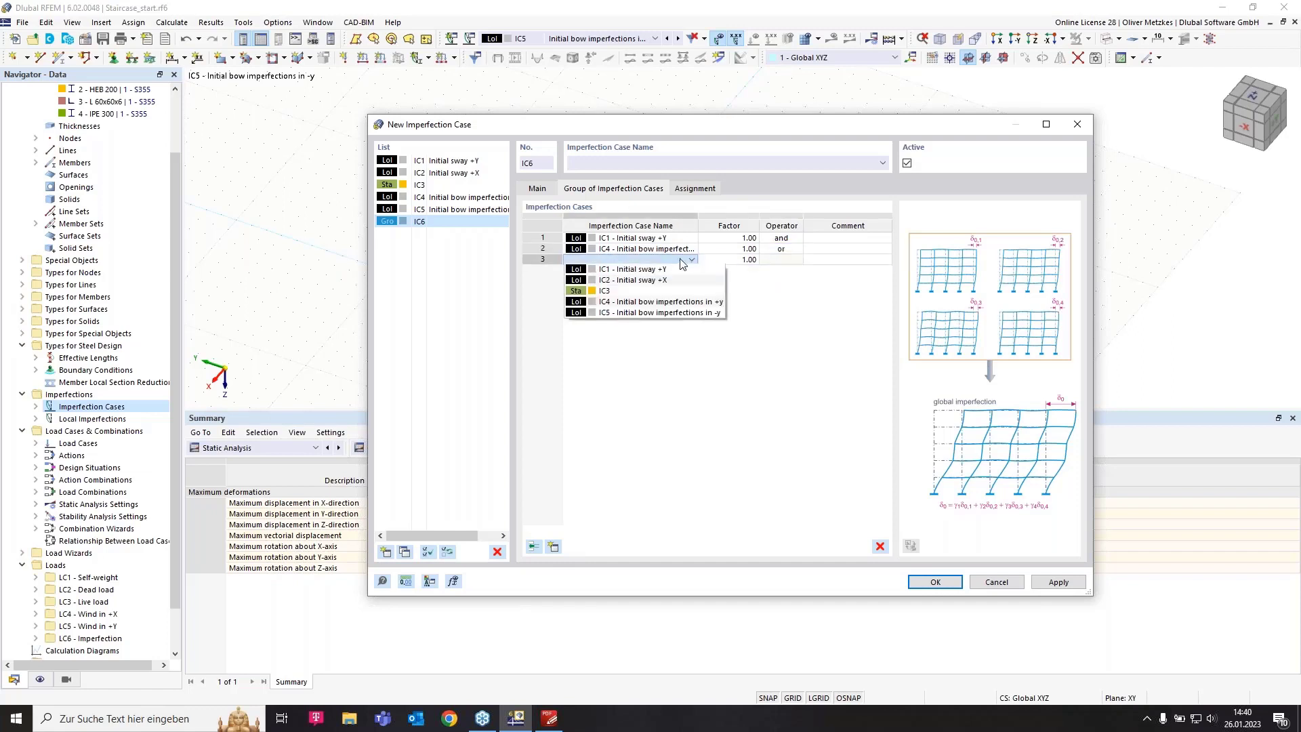
{"action": "left_click", "coordinate": [695, 313]}
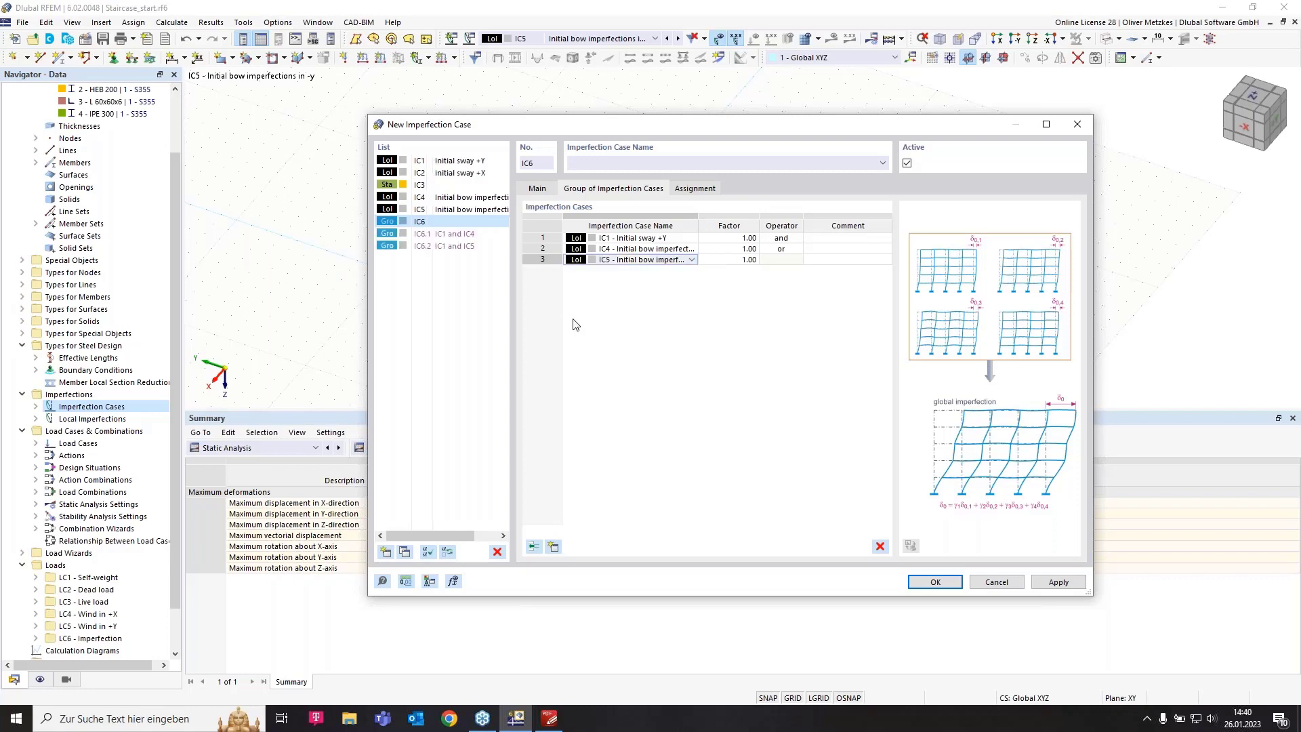
{"action": "left_click", "coordinate": [446, 234]}
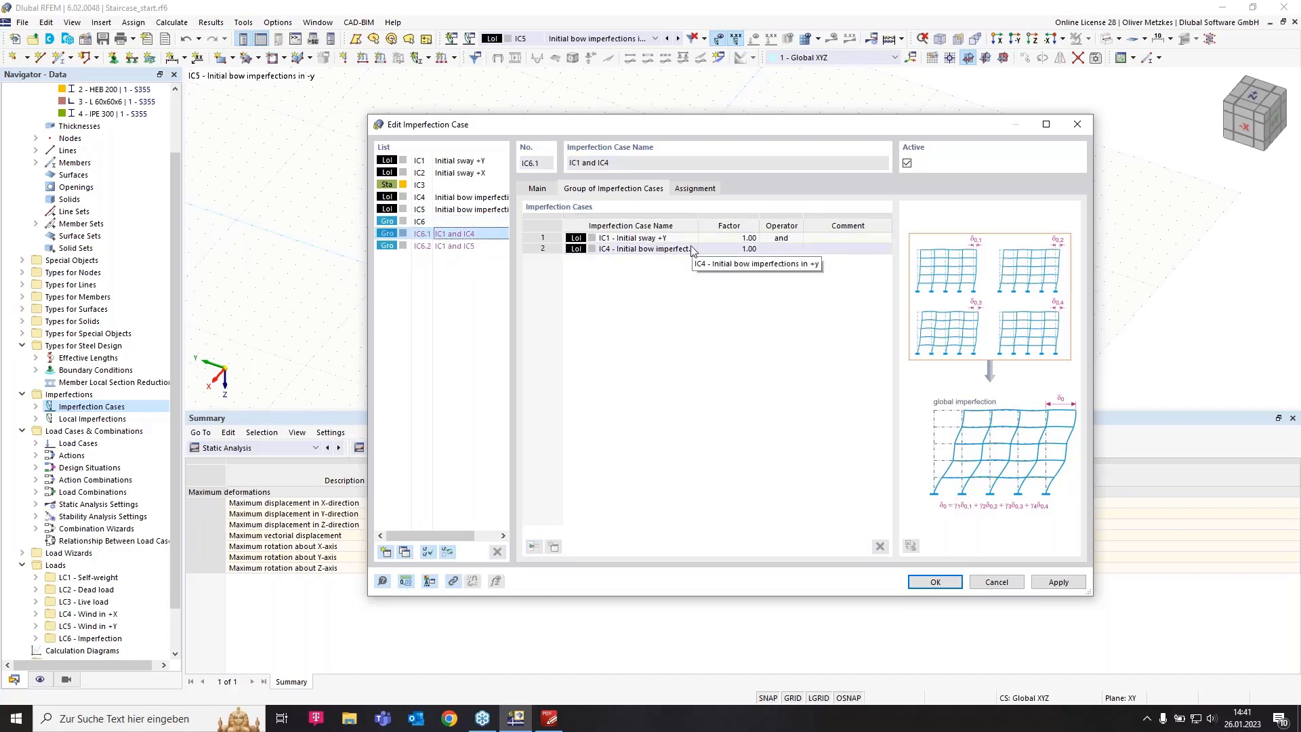
{"action": "left_click", "coordinate": [455, 245]}
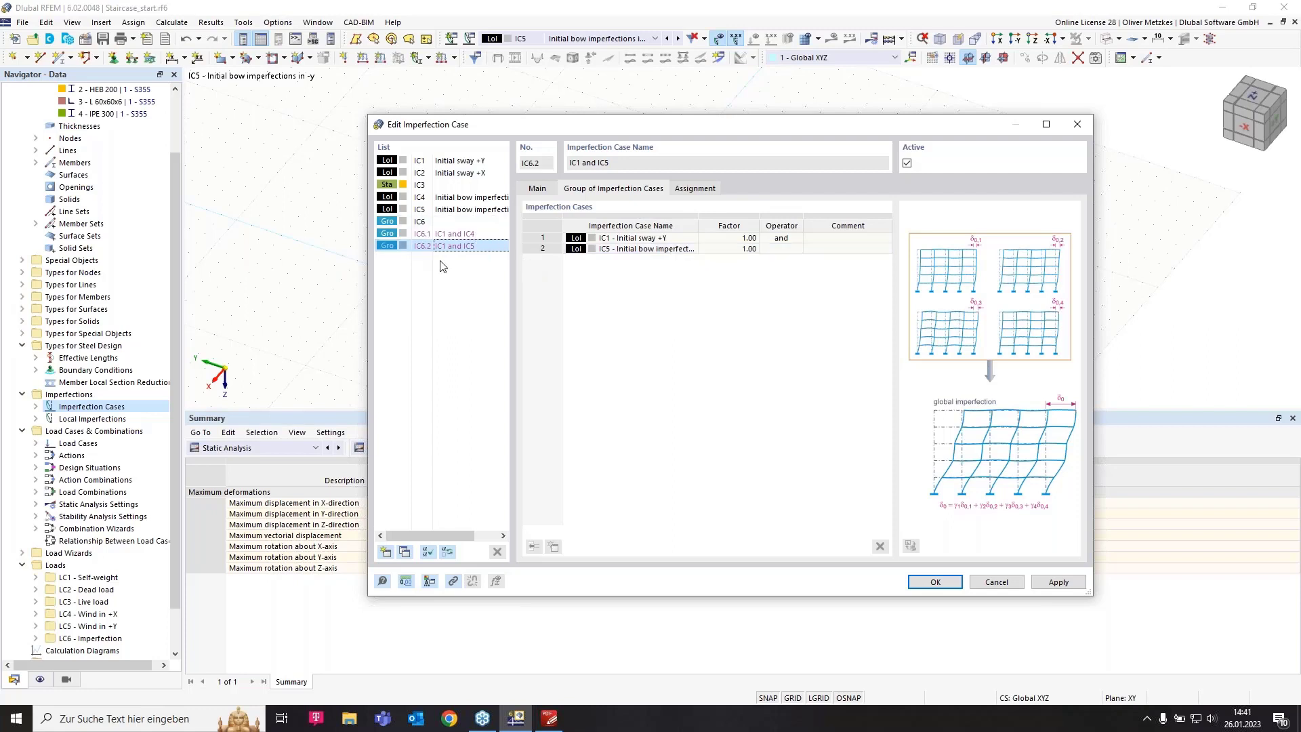
- Copy imperfection group IC6 as IC7 and replace its first case with IC2 - Initial sway +X
{"action": "left_click", "coordinate": [422, 222]}
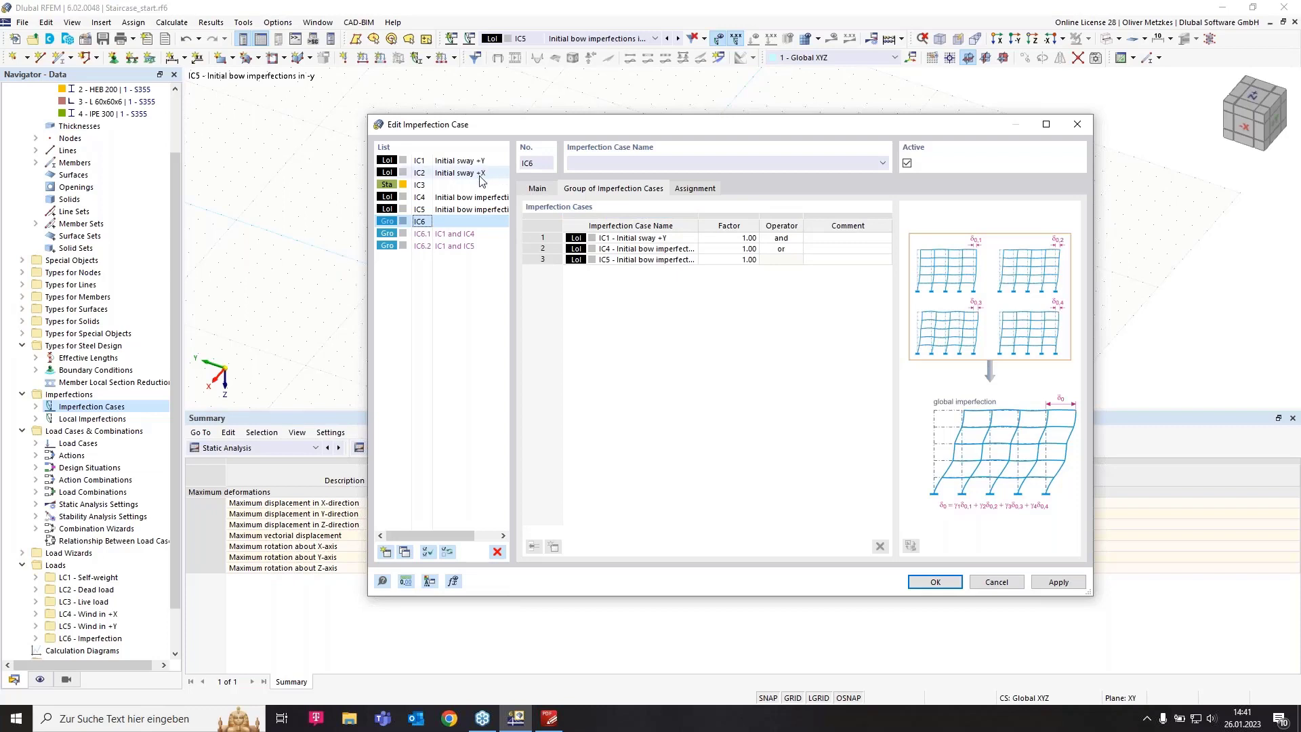
{"action": "left_click", "coordinate": [405, 552]}
{"action": "left_click", "coordinate": [630, 238]}
{"action": "left_click", "coordinate": [632, 238]}
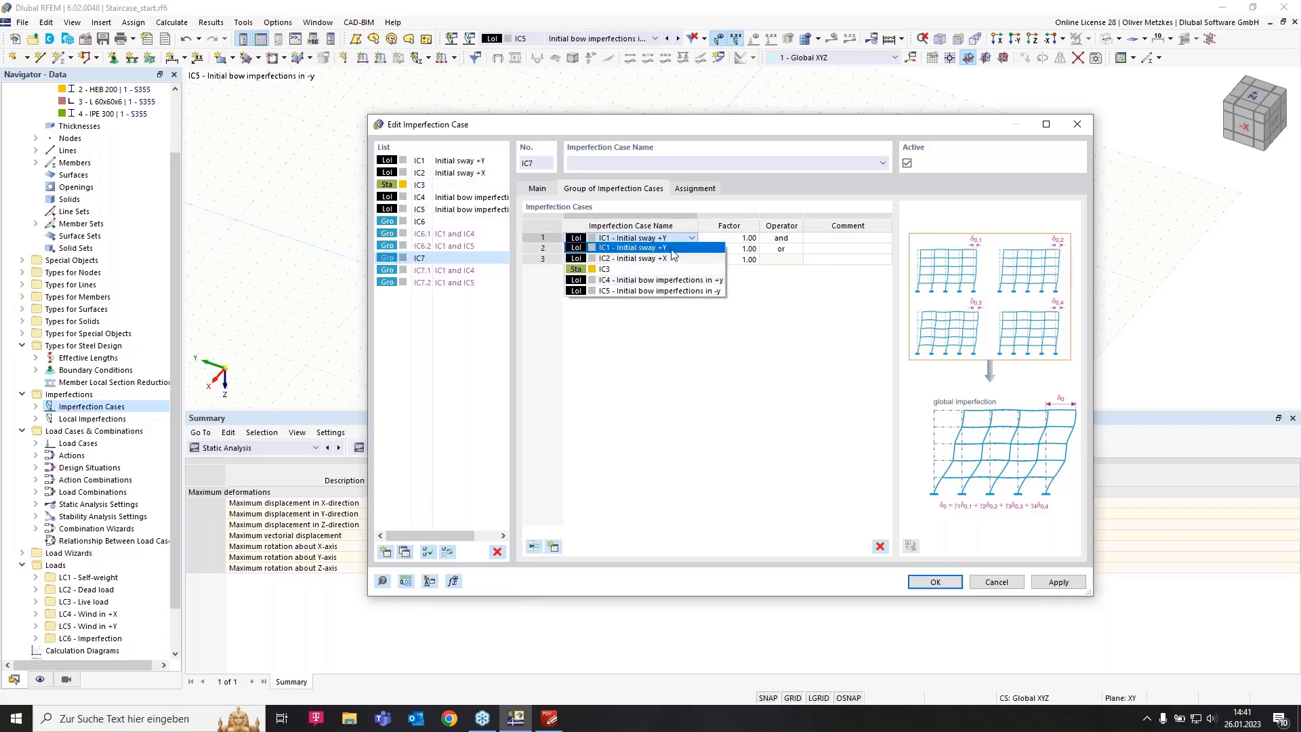
{"action": "left_click", "coordinate": [667, 258]}
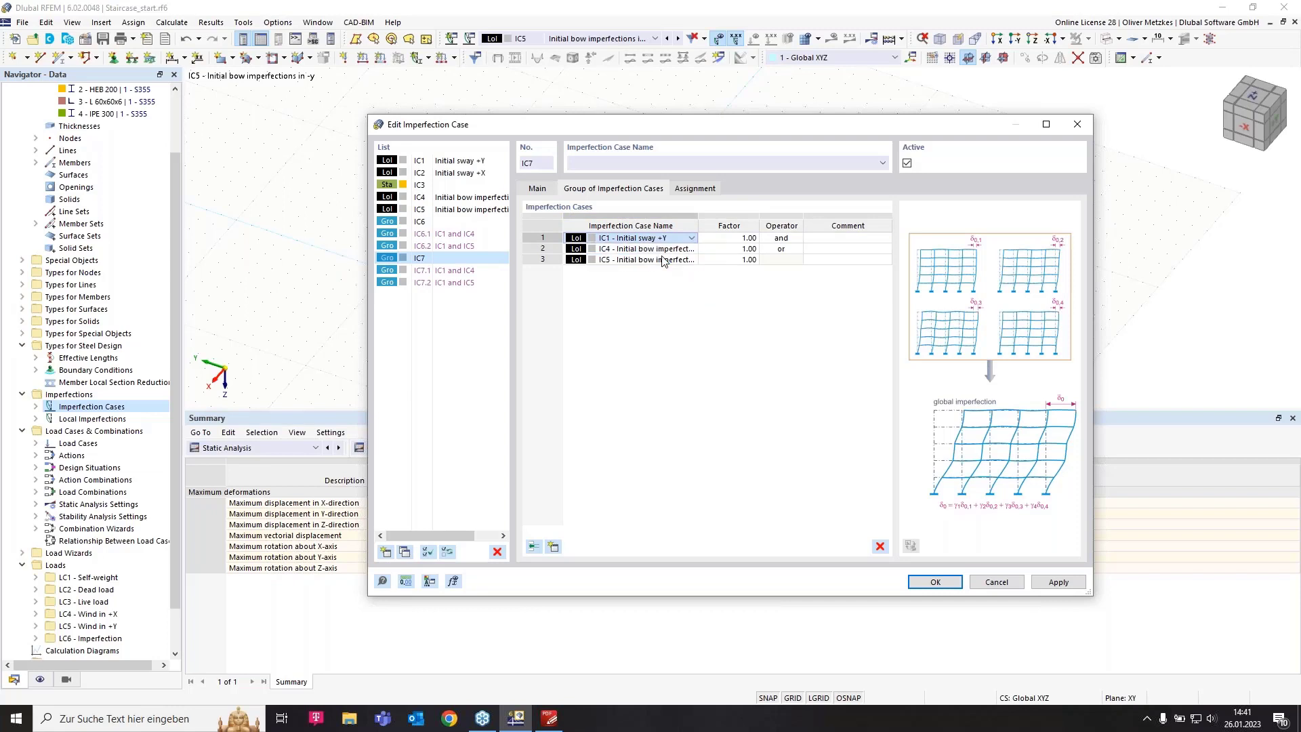
{"action": "left_click", "coordinate": [467, 283]}
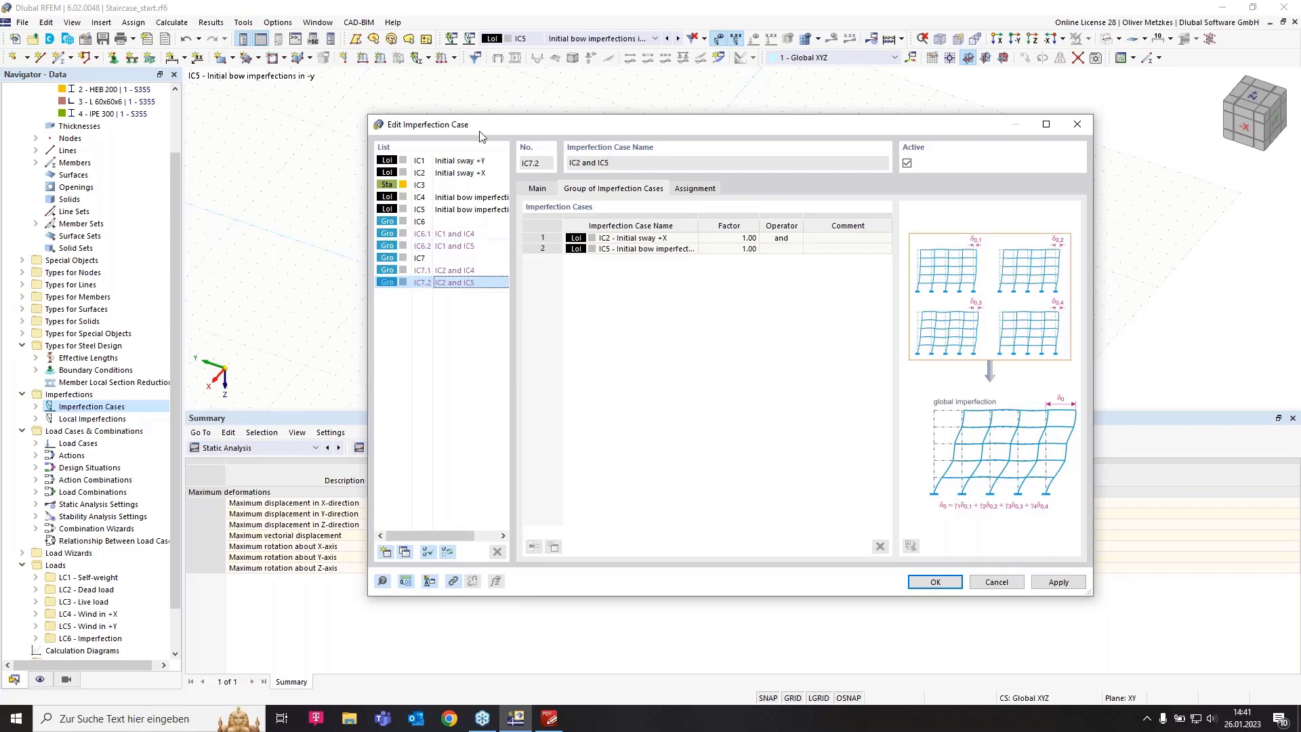
- Deactivate imperfection cases IC1 to IC5 and apply the changes, accepting deletion of the IC3 results
{"action": "left_click", "coordinate": [442, 210]}
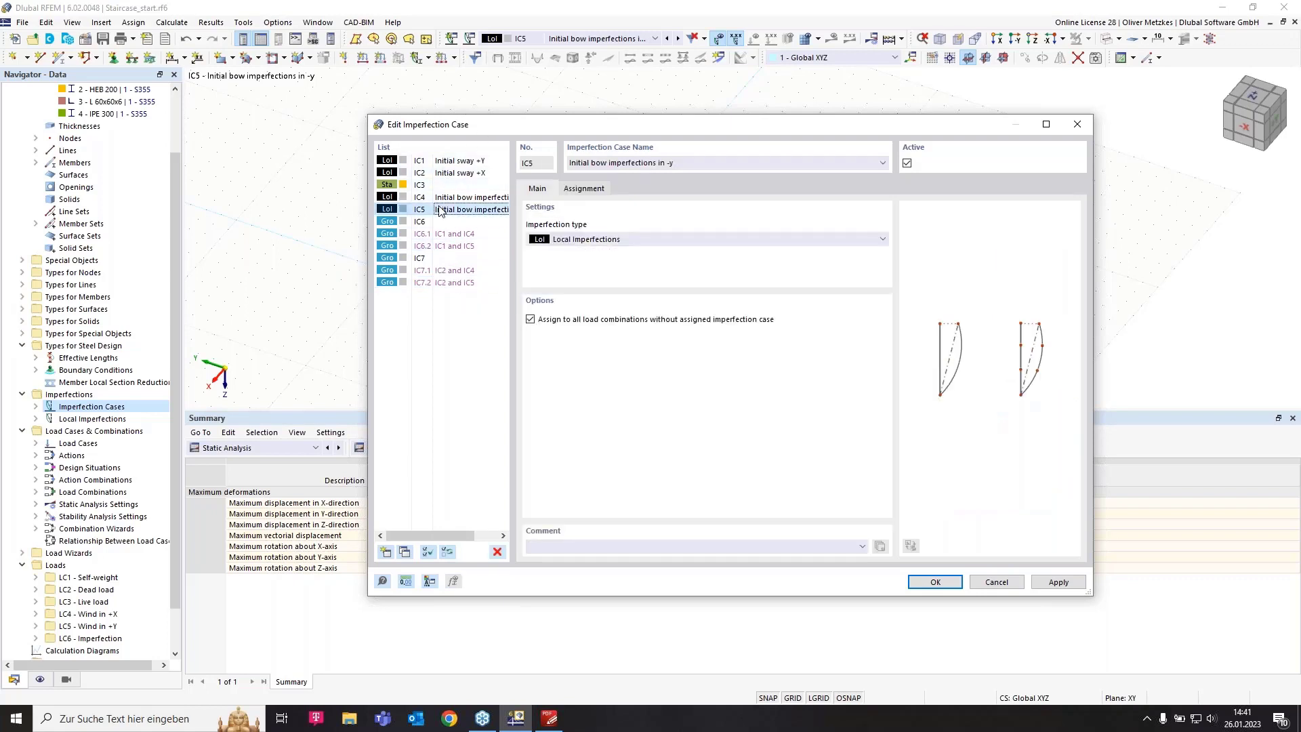
{"action": "left_click", "coordinate": [445, 162], "text": "shift"}
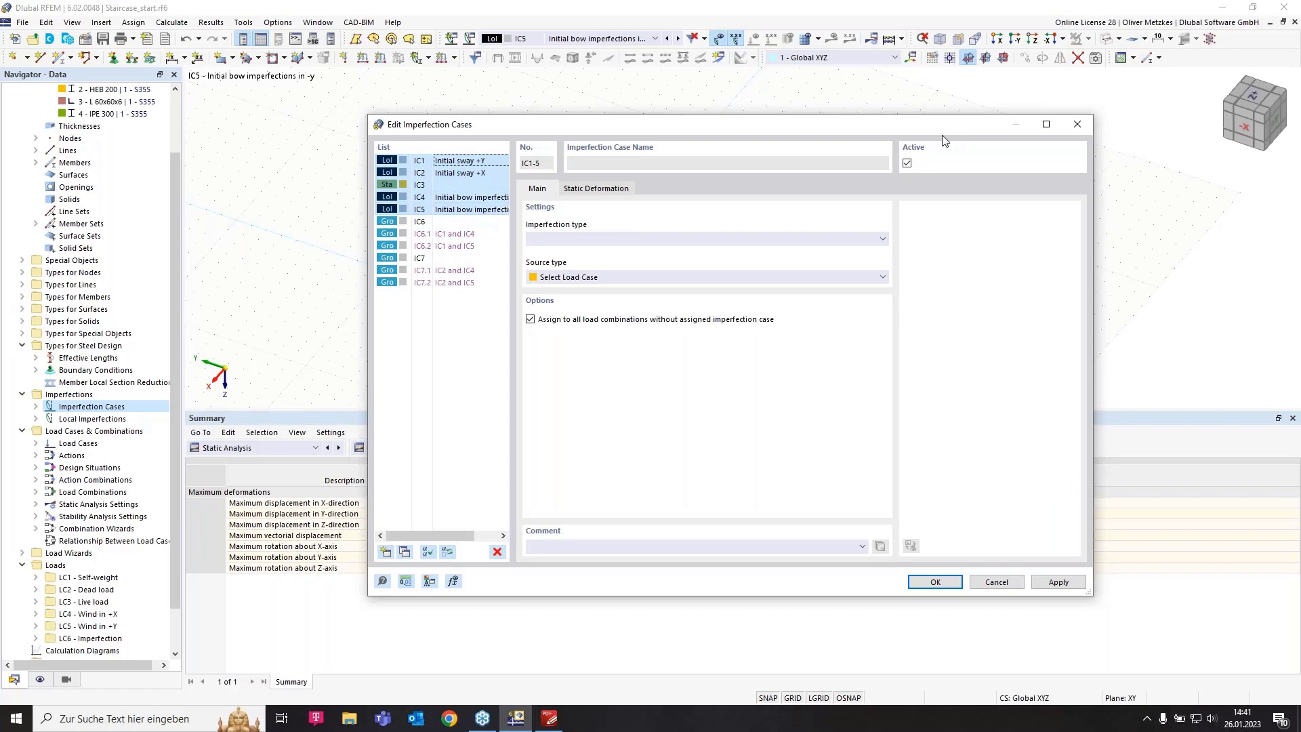
{"action": "left_click", "coordinate": [907, 164]}
{"action": "left_click", "coordinate": [936, 582]}
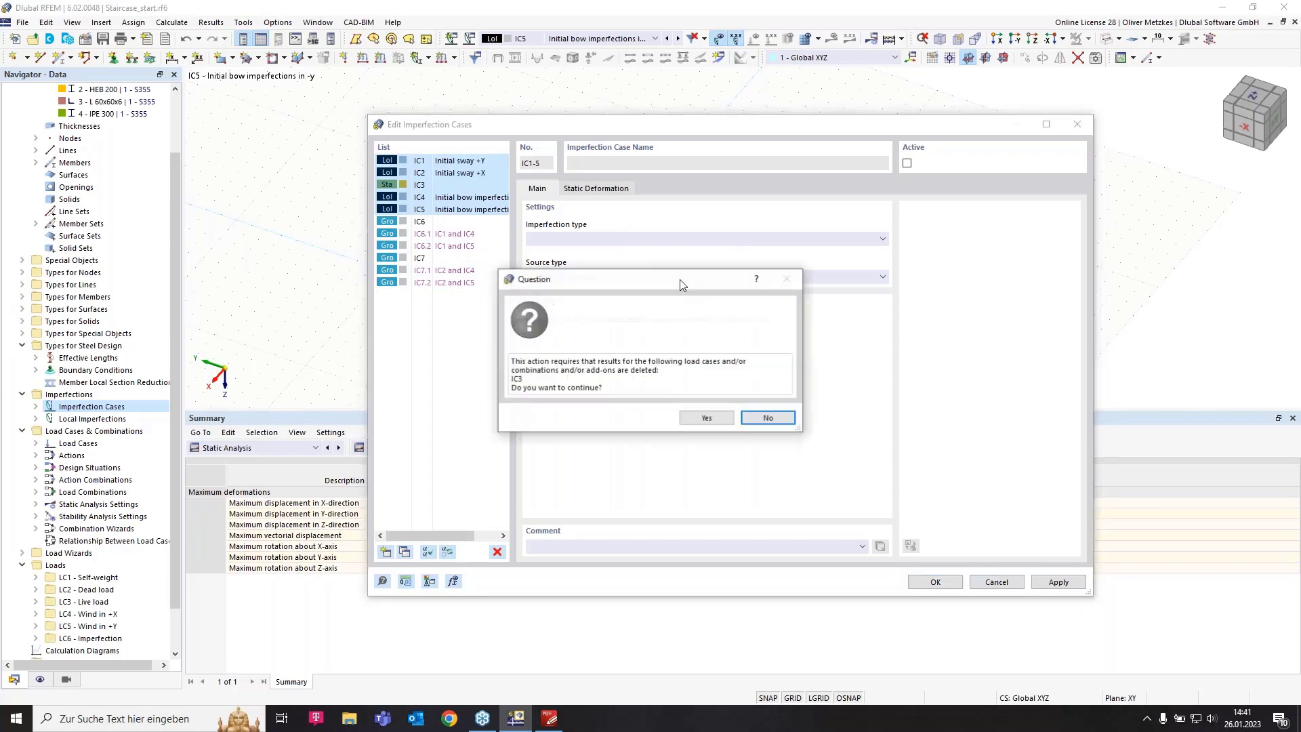
{"action": "left_click", "coordinate": [706, 421]}
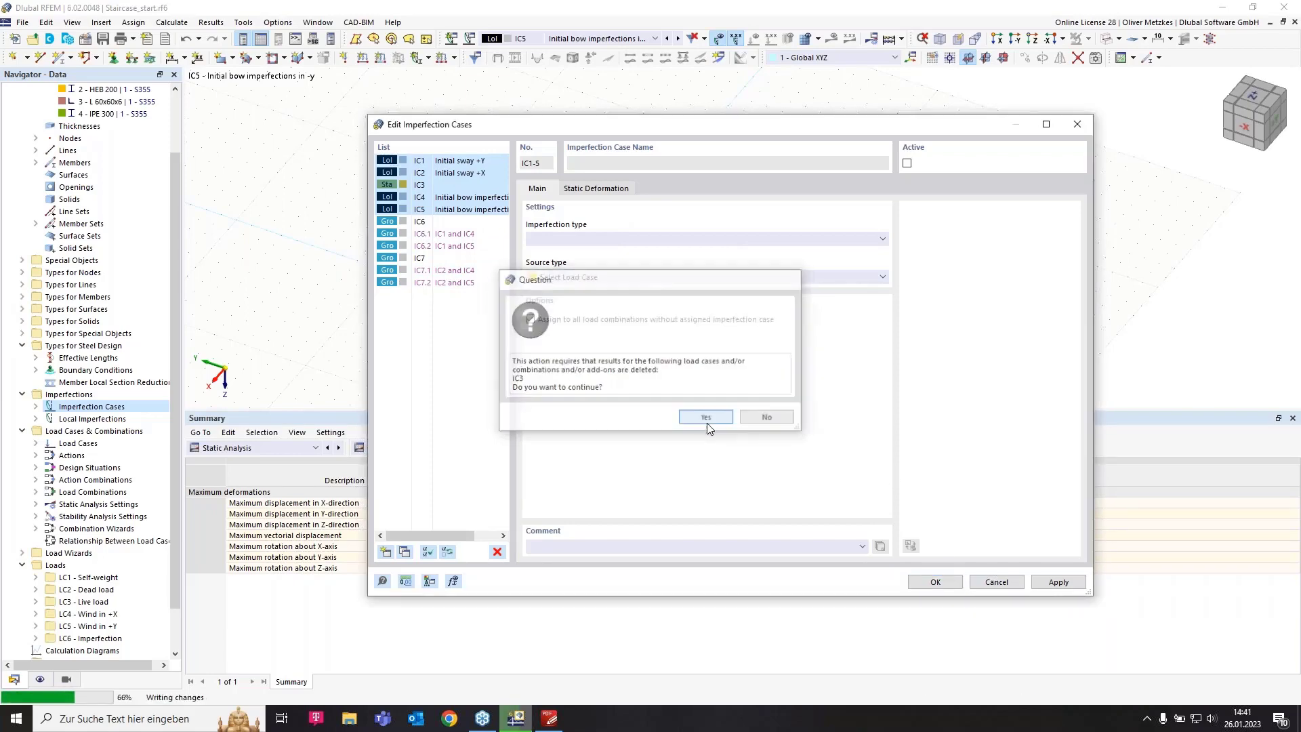
- Assign combination wizard 2 with second-order analysis SA2 to design situation DS1 and check that it considers imperfection cases
{"action": "left_click", "coordinate": [564, 38]}
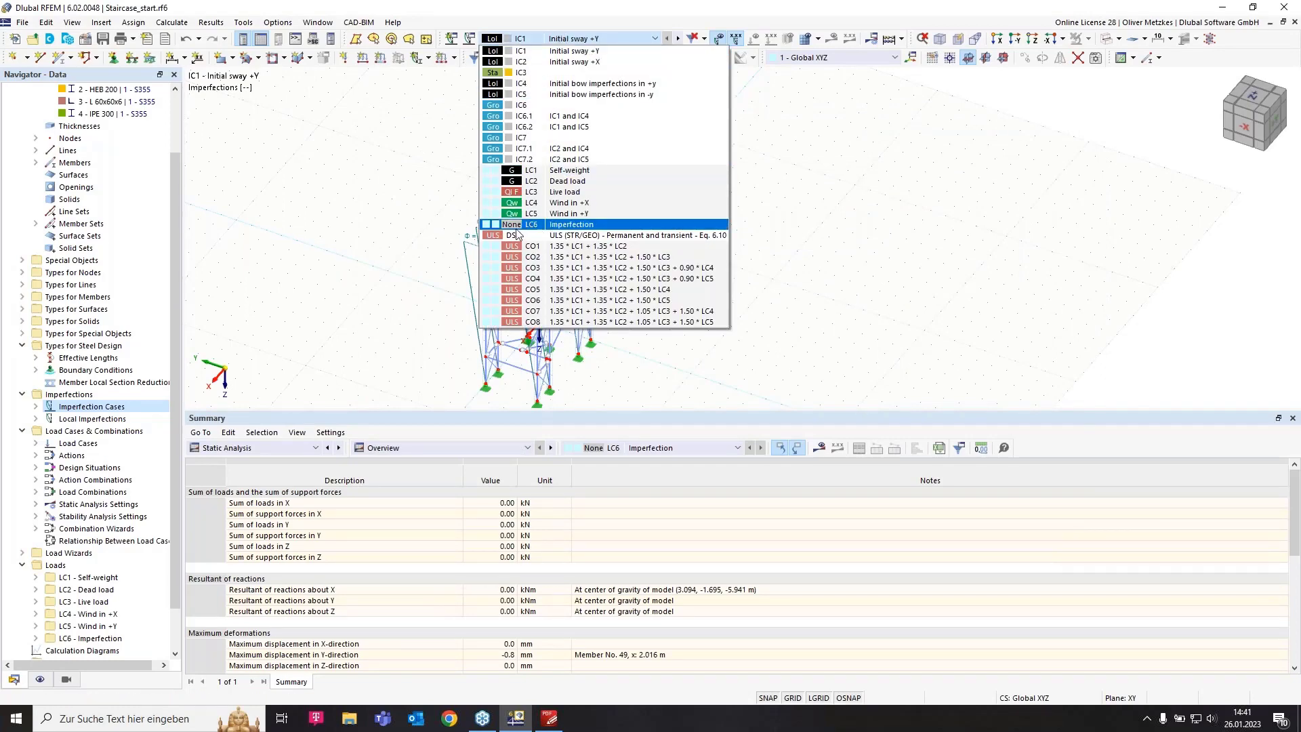
{"action": "left_click", "coordinate": [605, 237]}
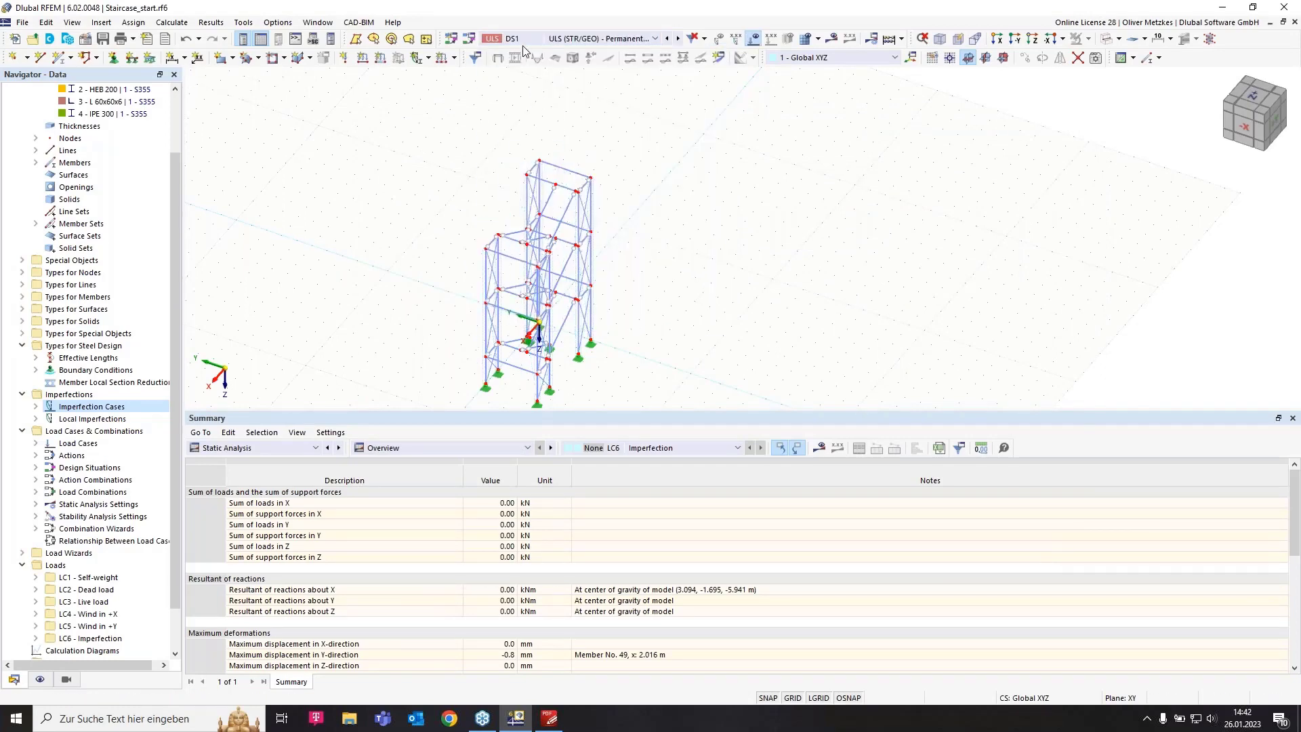
{"action": "left_click", "coordinate": [470, 38]}
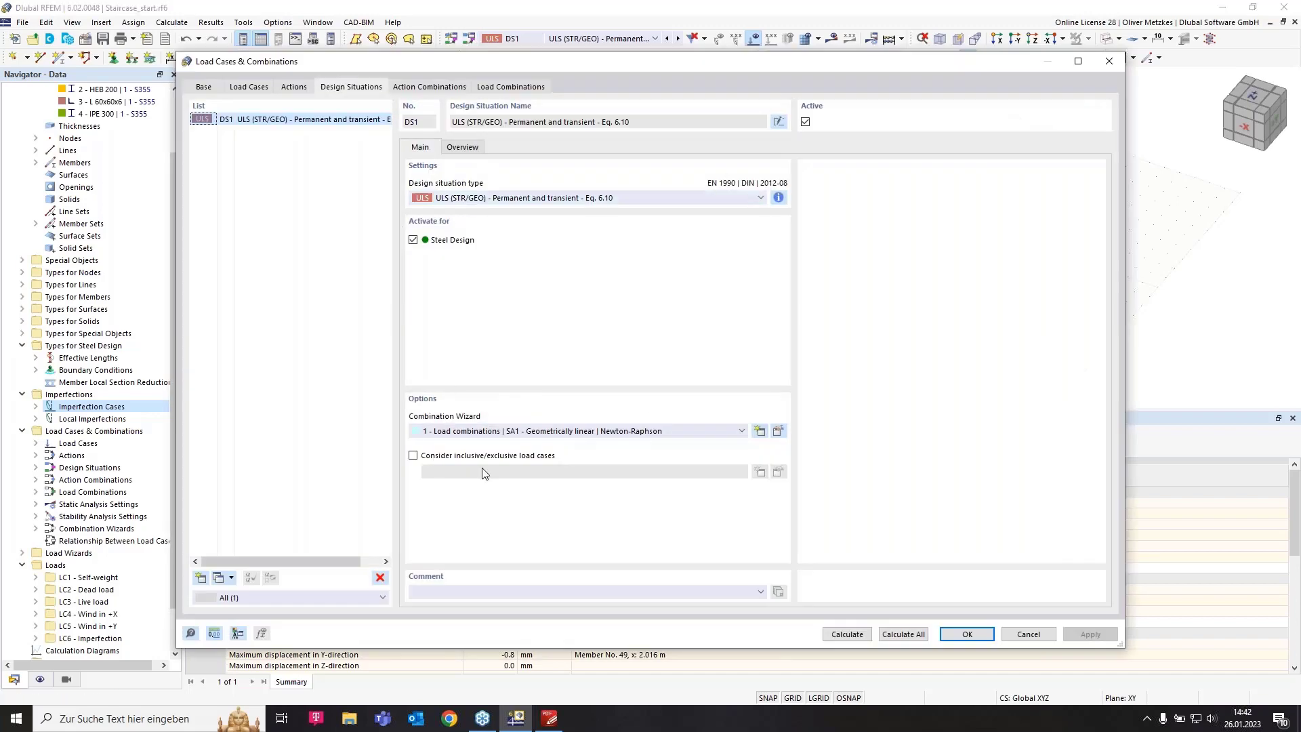
{"action": "left_click", "coordinate": [485, 432]}
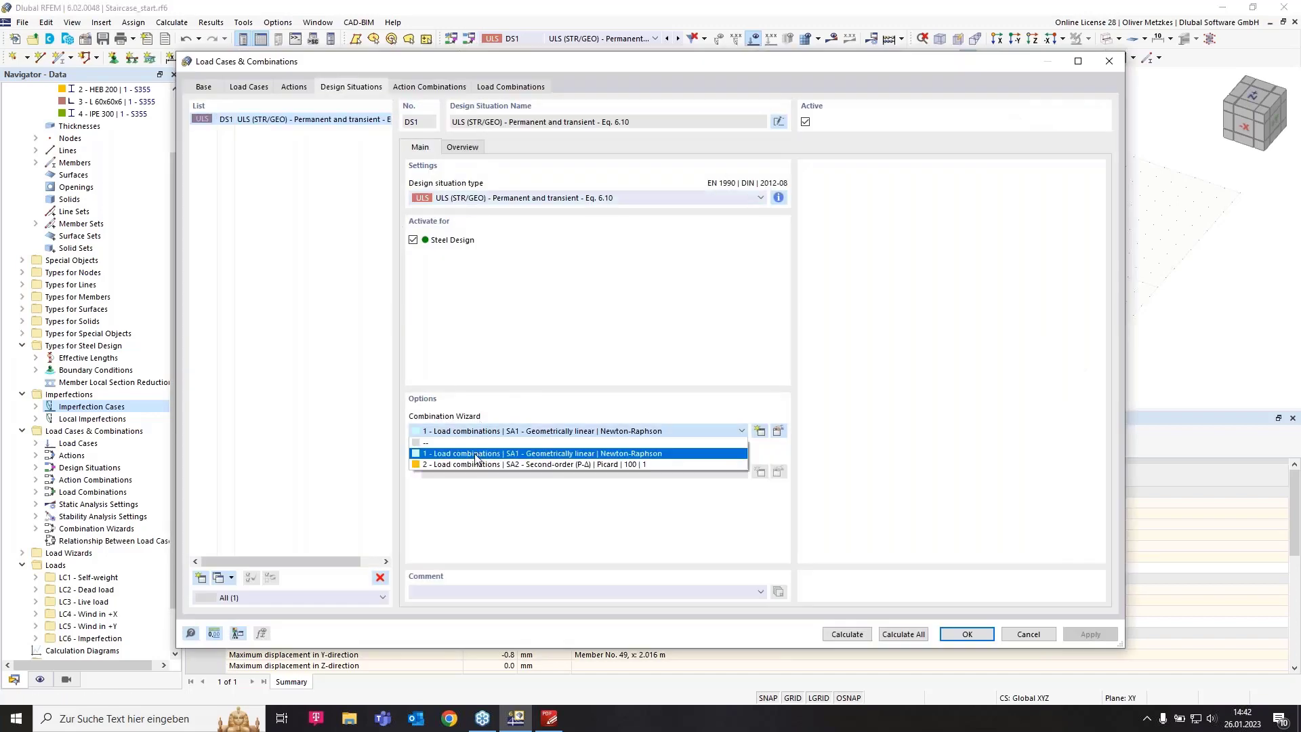
{"action": "left_click", "coordinate": [543, 465]}
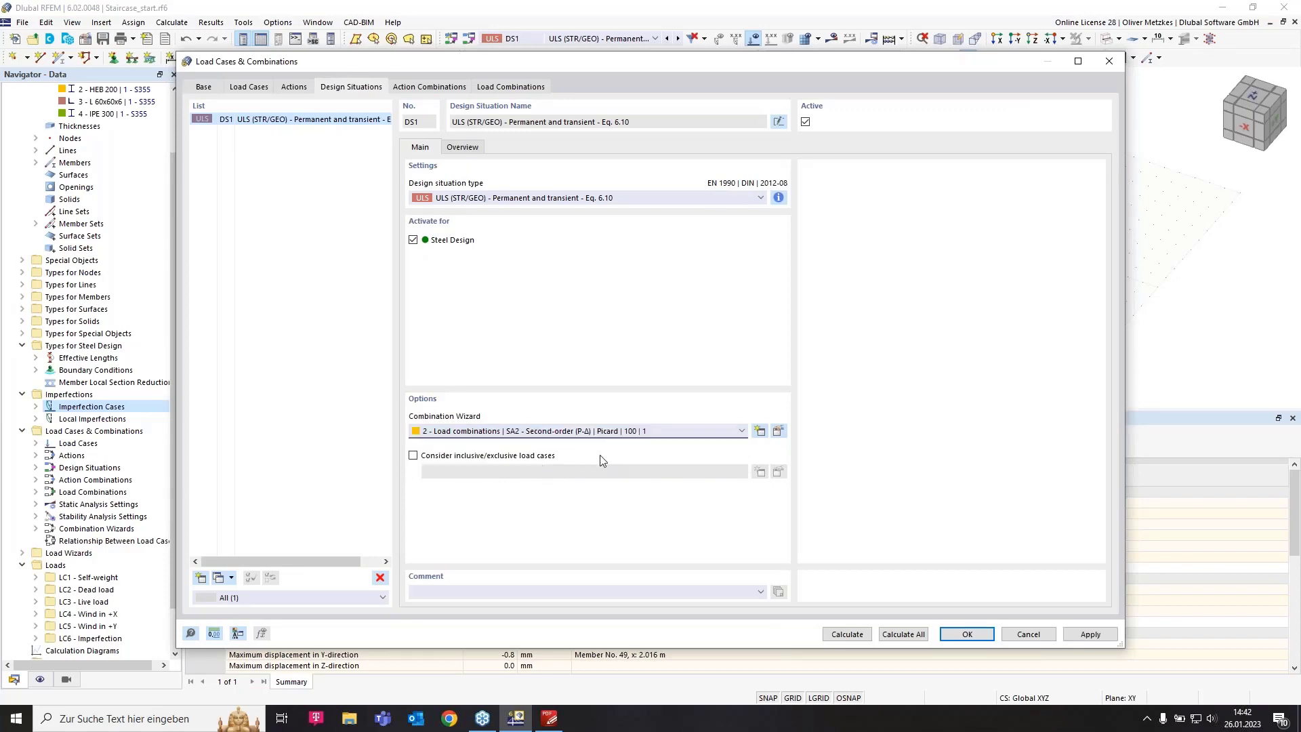
{"action": "left_click", "coordinate": [779, 432]}
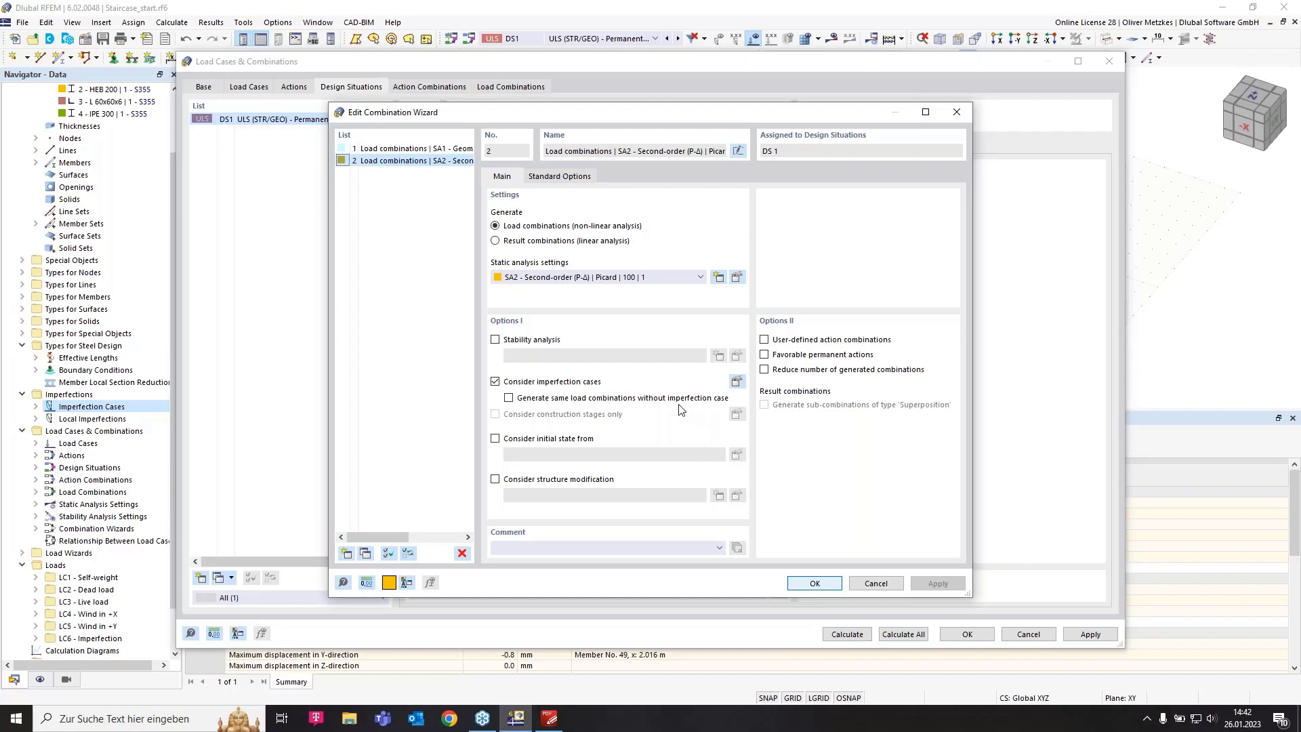
{"action": "left_click", "coordinate": [815, 584]}
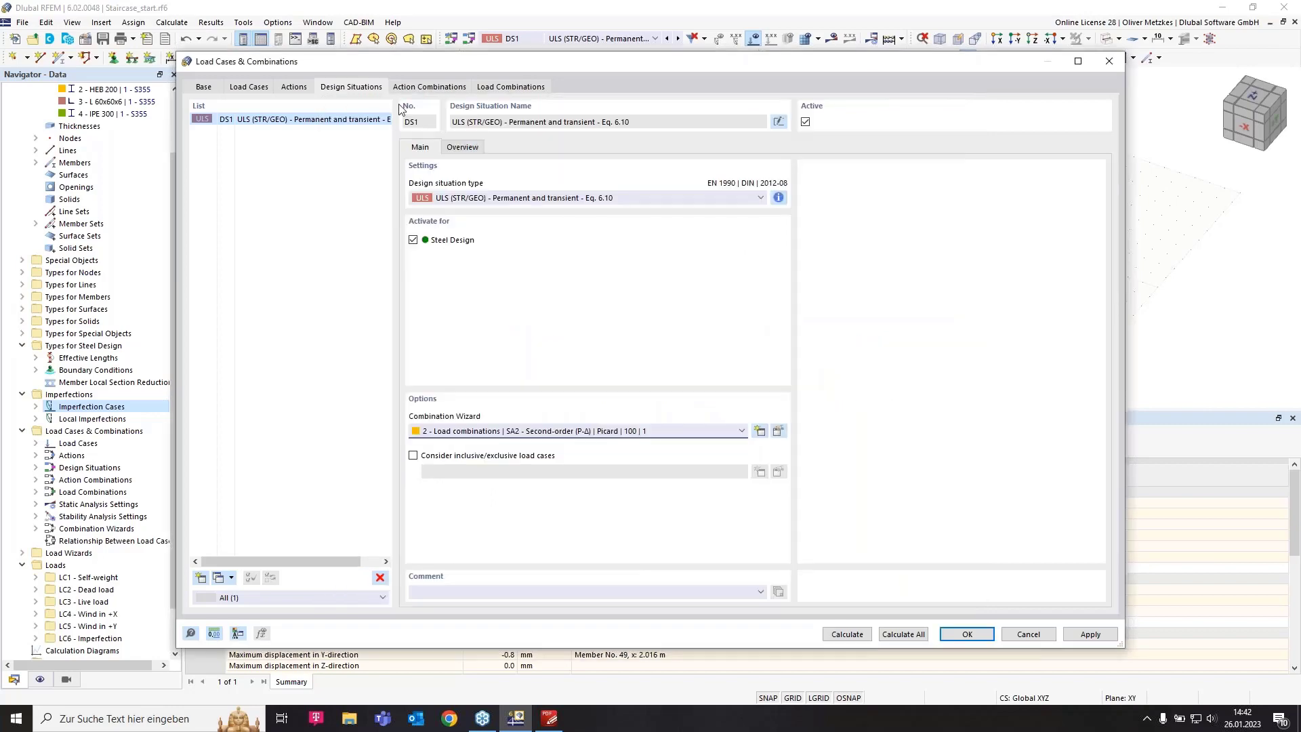
- Examine which imperfection case is assigned to each of the generated load combinations CO1 to CO4
{"action": "left_click", "coordinate": [424, 86]}
{"action": "left_click", "coordinate": [529, 86]}
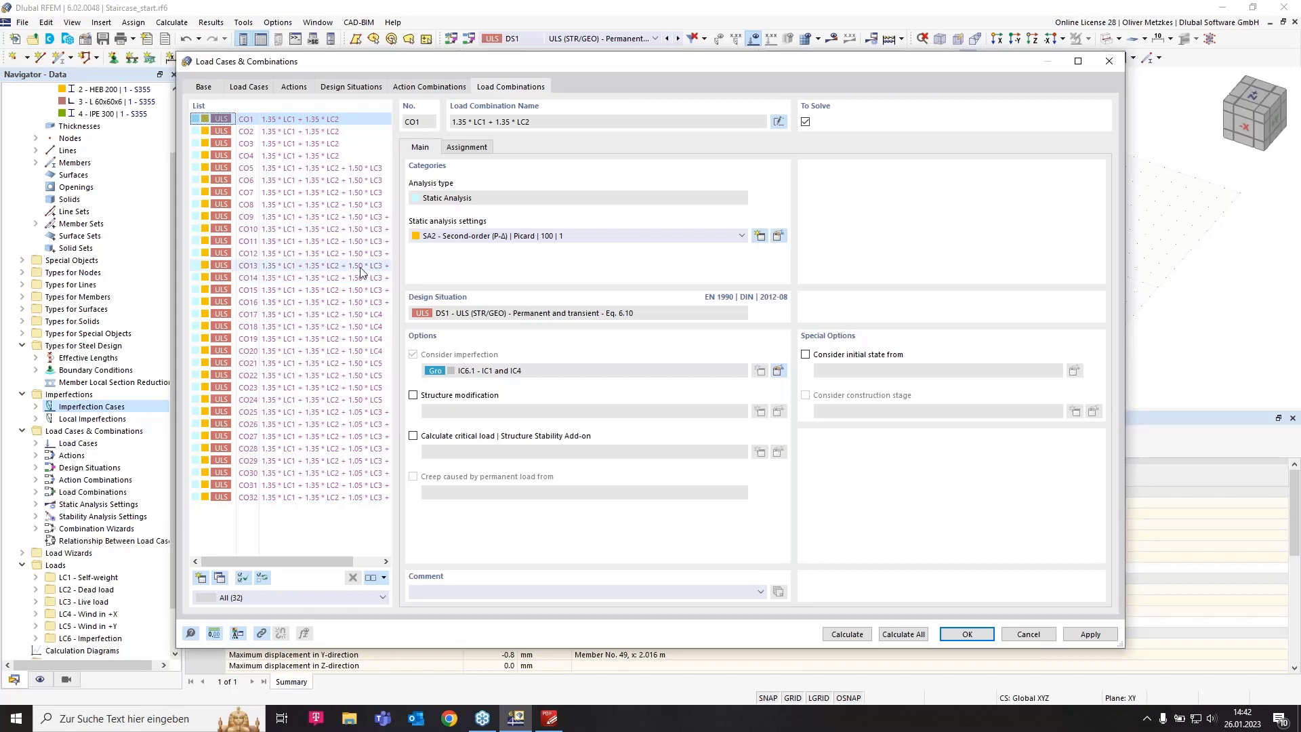
{"action": "left_click", "coordinate": [332, 132]}
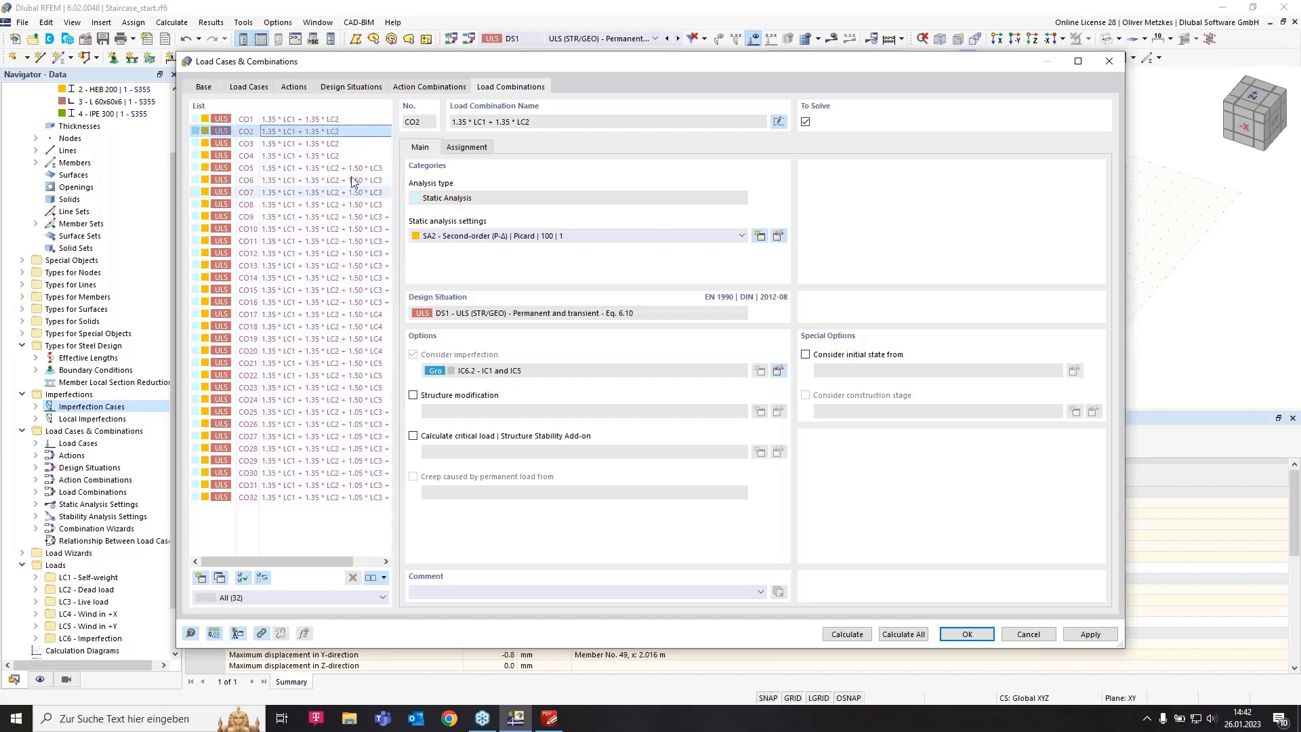
{"action": "left_click", "coordinate": [332, 144]}
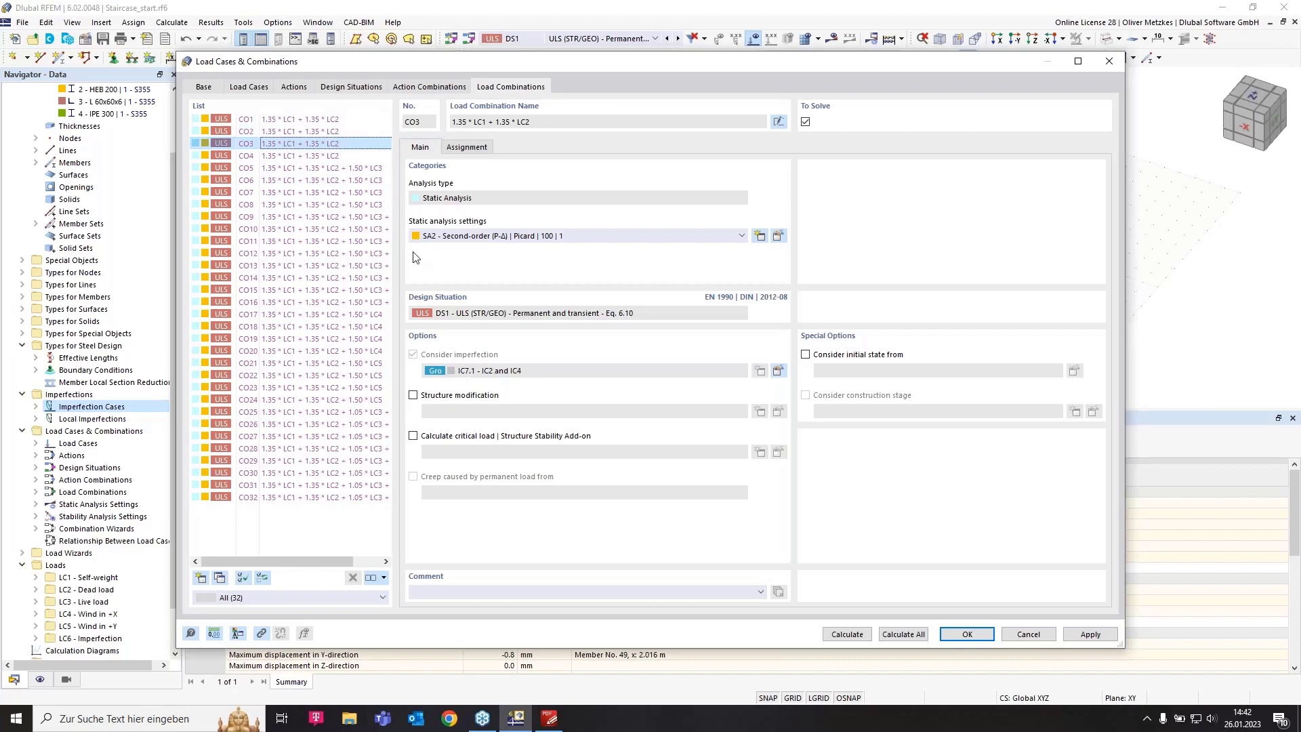
{"action": "left_click", "coordinate": [343, 155]}
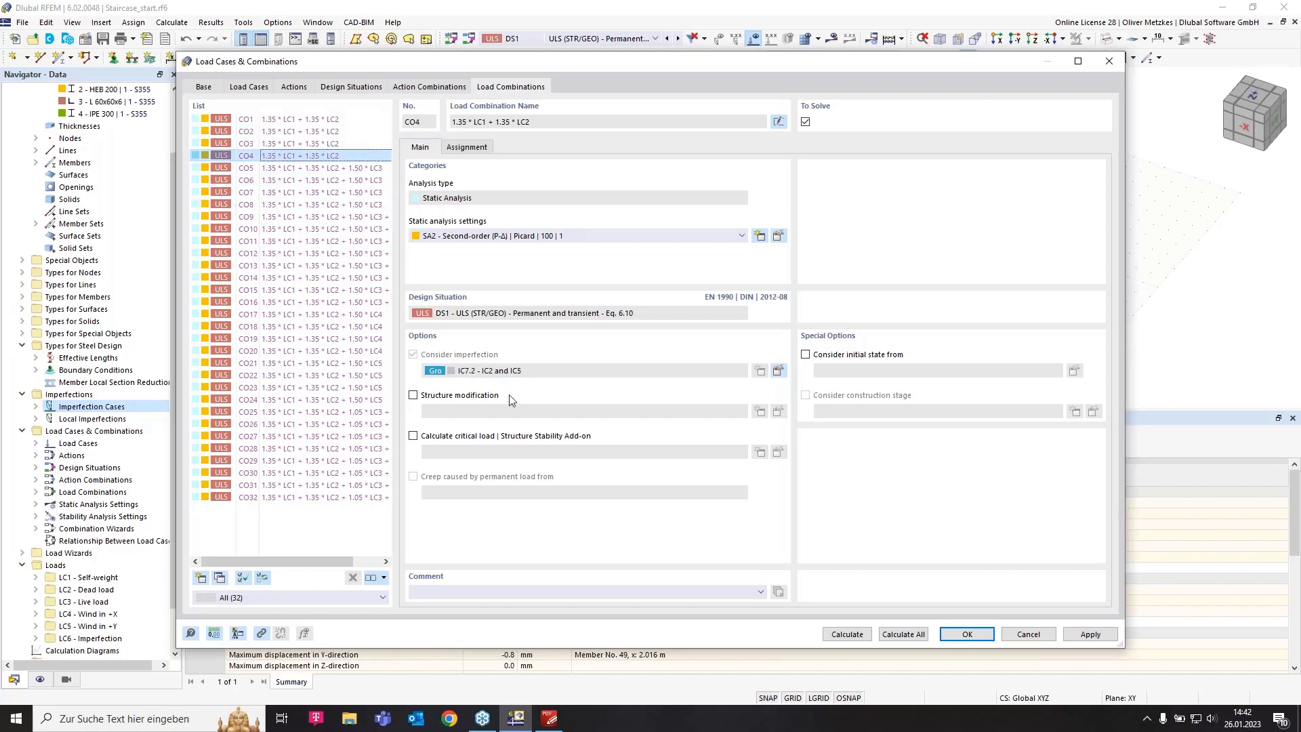
- Open the imperfection cases from DS1's combination wizard and examine how group IC6 combines its cases
{"action": "left_click", "coordinate": [345, 87]}
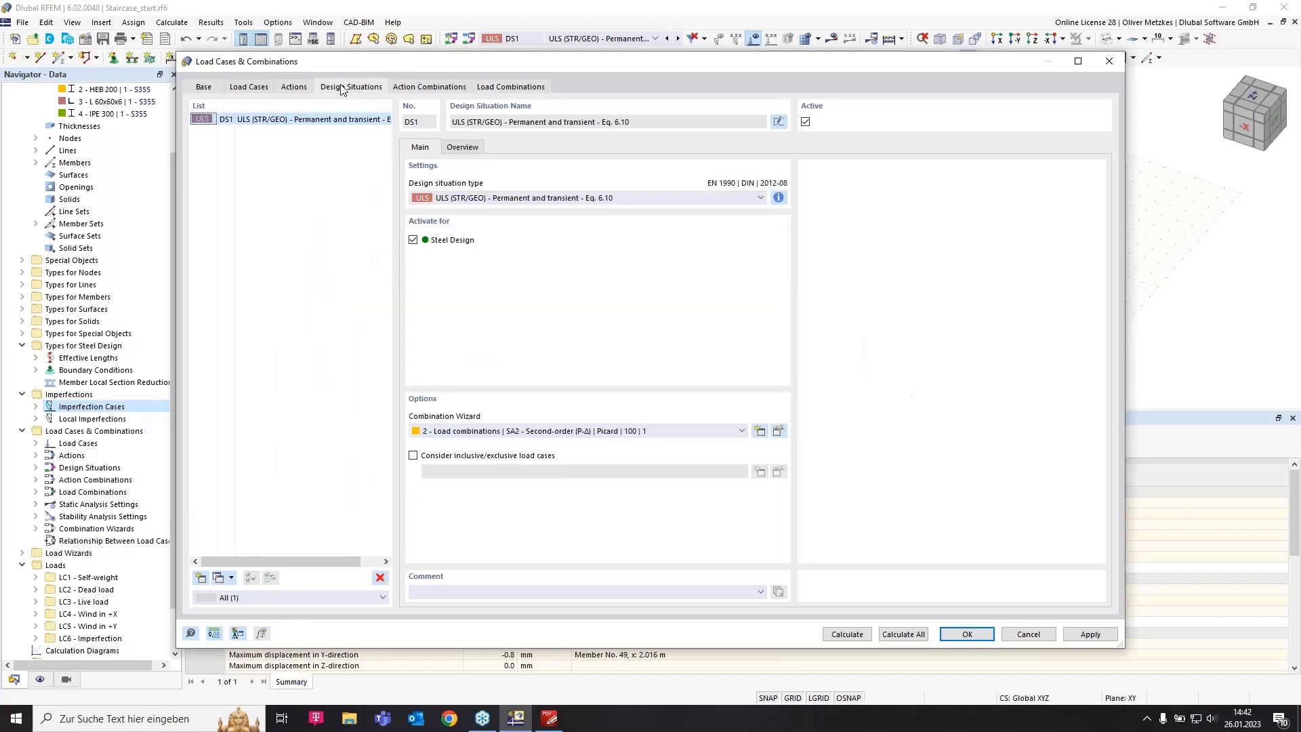
{"action": "left_click", "coordinate": [778, 432]}
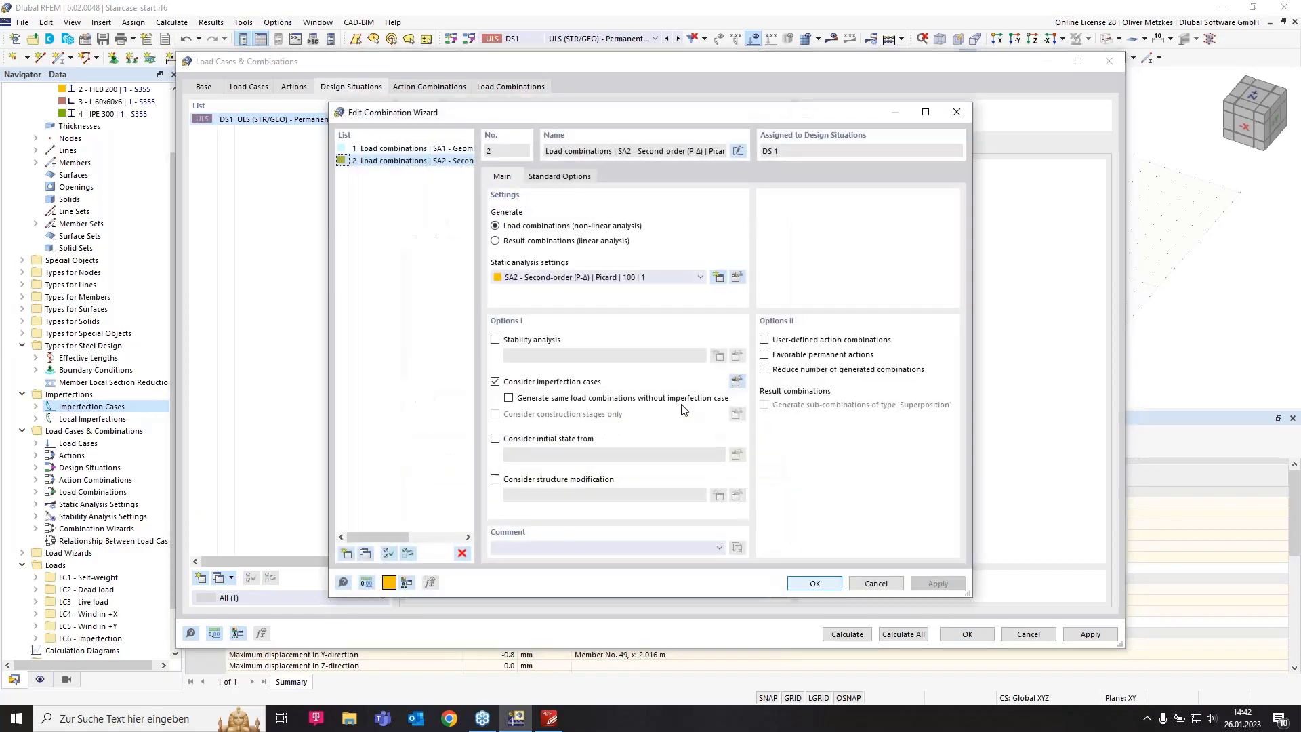
{"action": "left_click", "coordinate": [737, 381]}
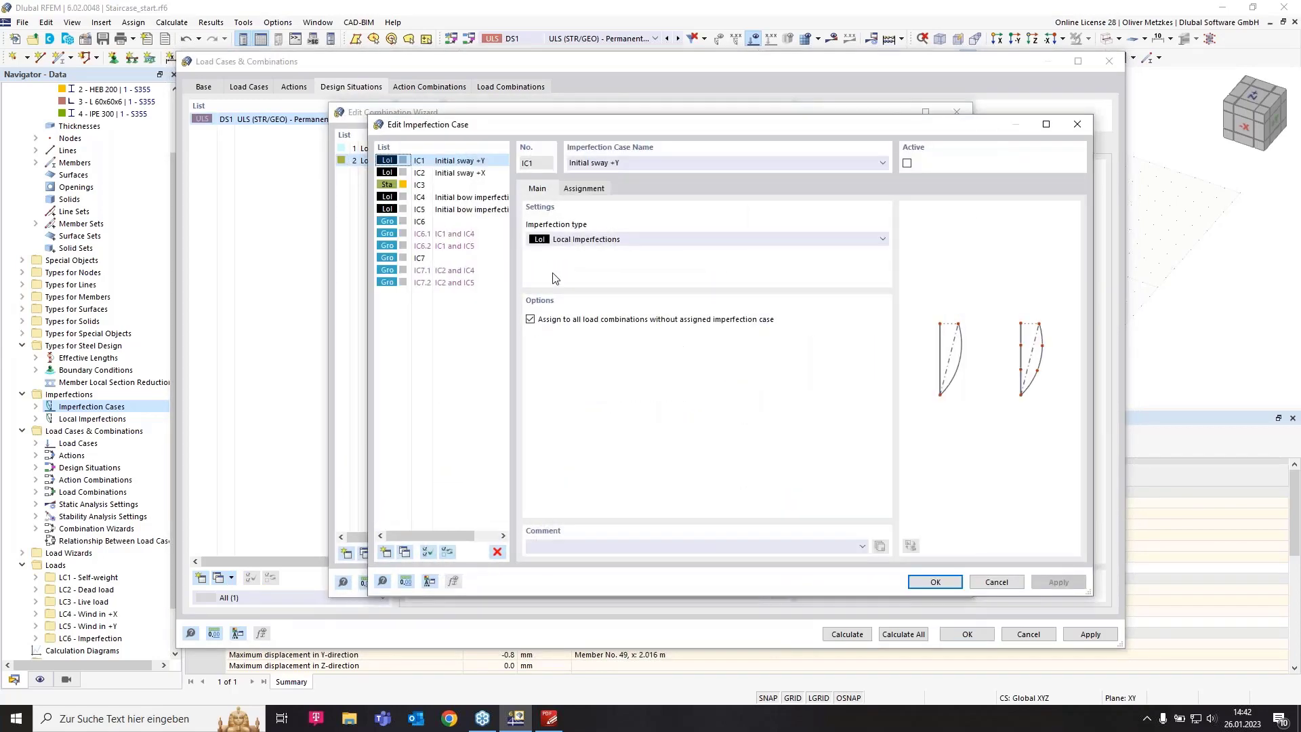
{"action": "left_click", "coordinate": [447, 222]}
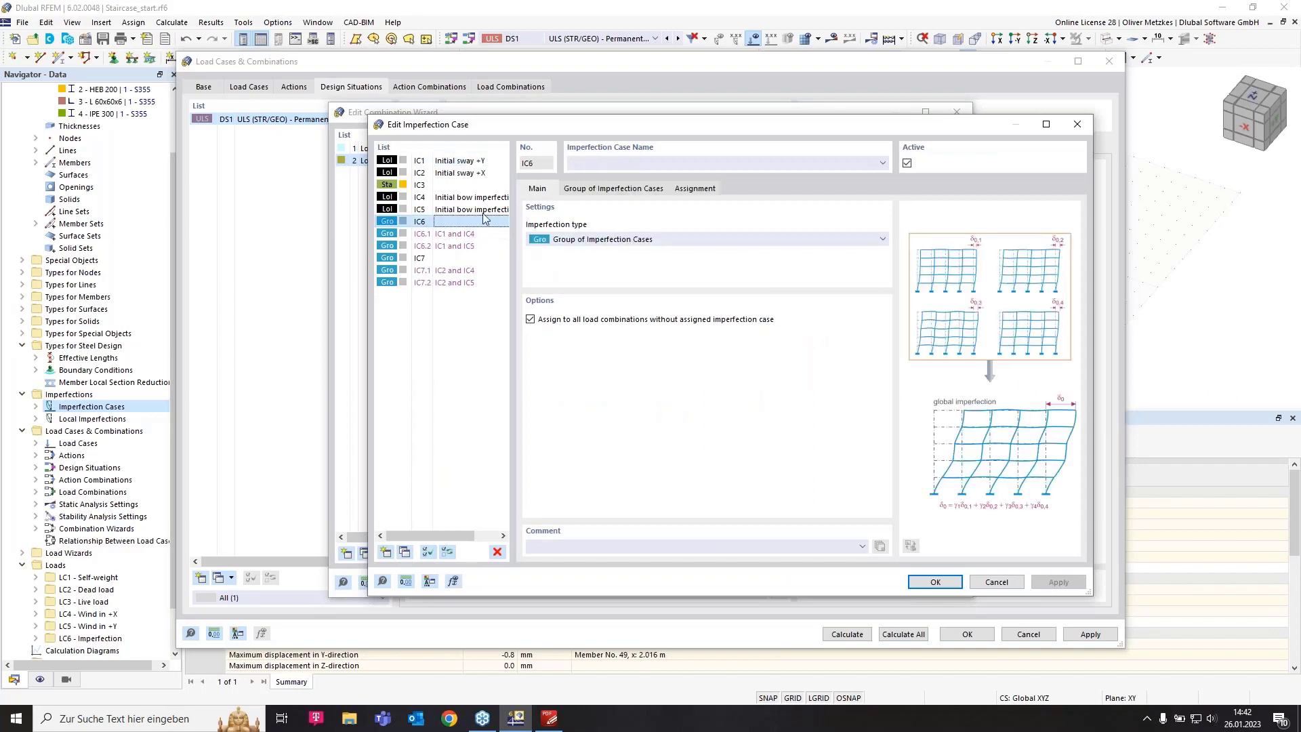
{"action": "left_click", "coordinate": [612, 190]}
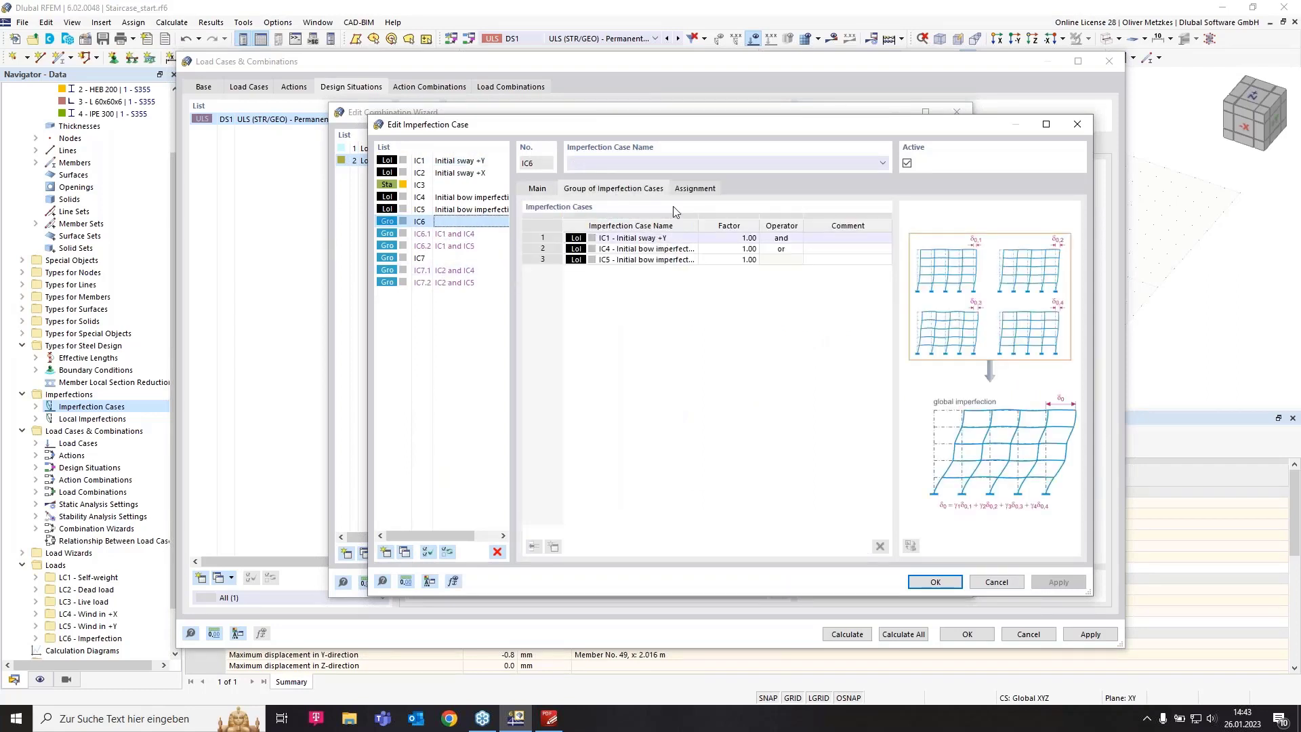
- Assign imperfection group IC6 to load case LC5 Wind in +Y and group IC7 to LC4 Wind in +X
{"action": "left_click", "coordinate": [695, 189]}
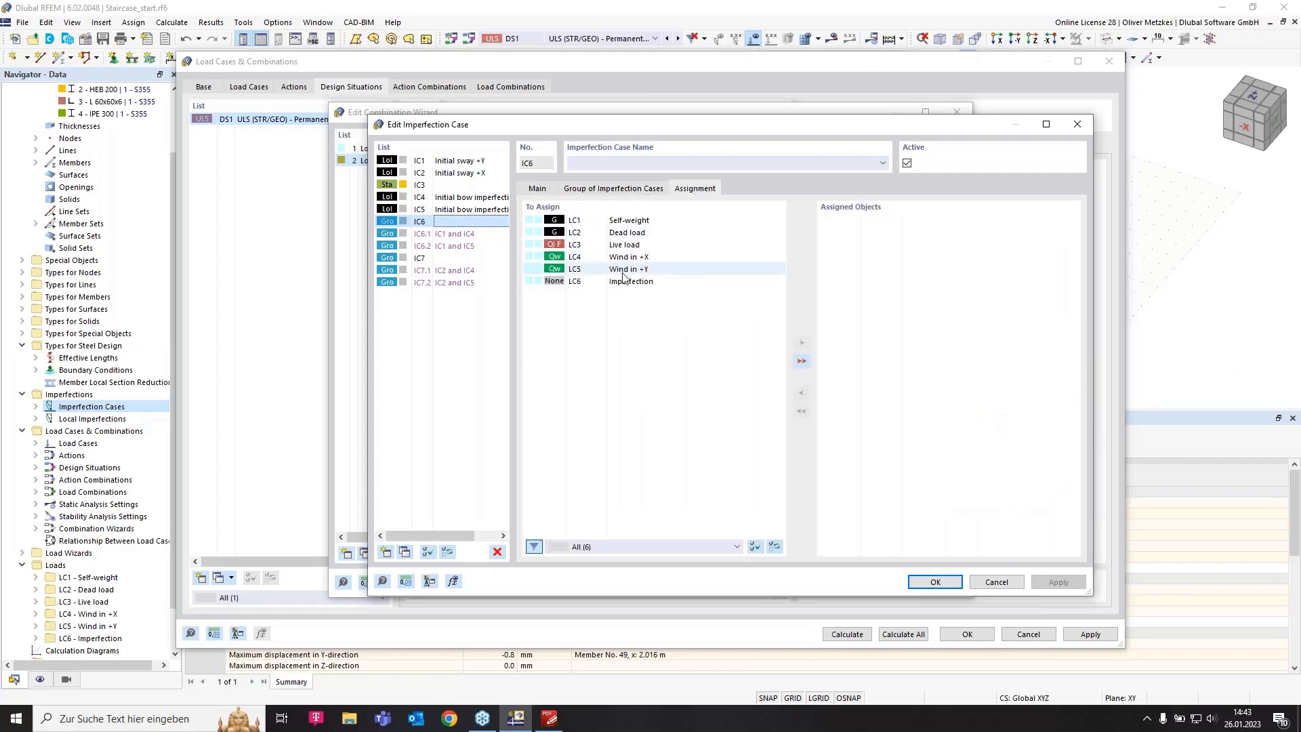
{"action": "double_click", "coordinate": [670, 269]}
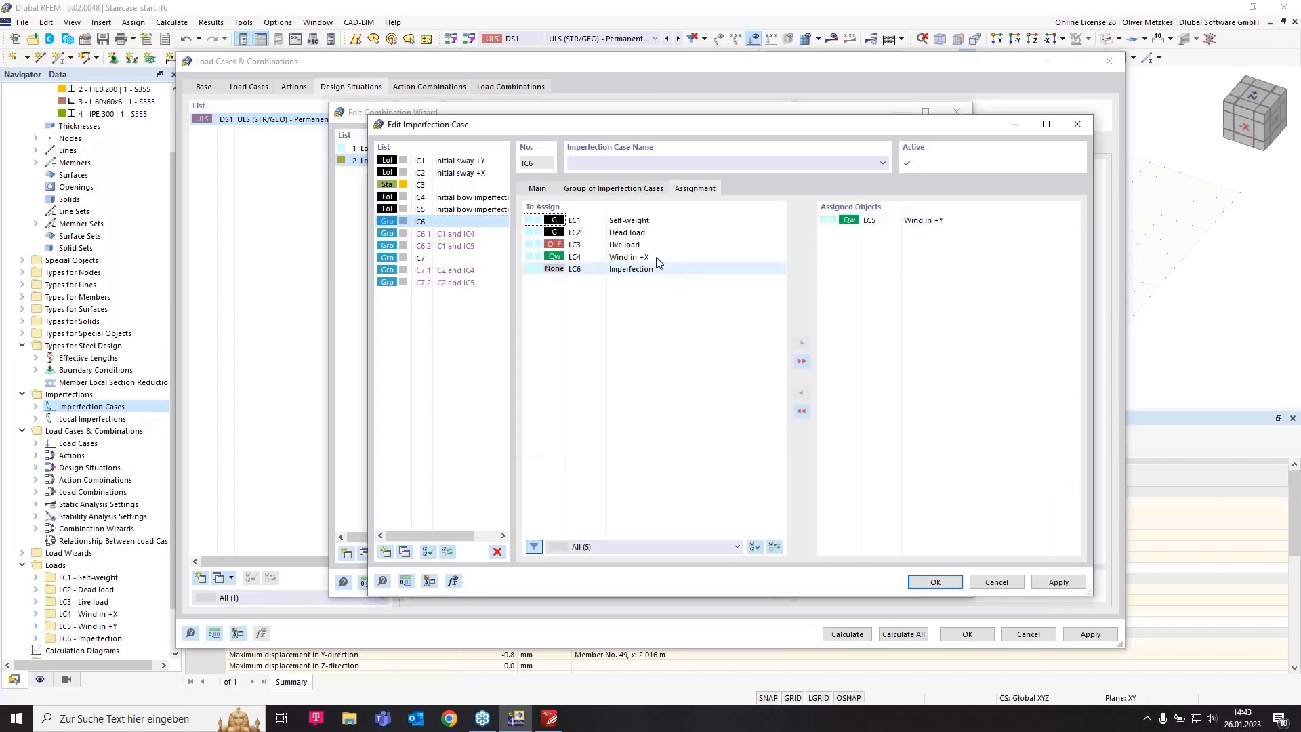
{"action": "left_click", "coordinate": [431, 258]}
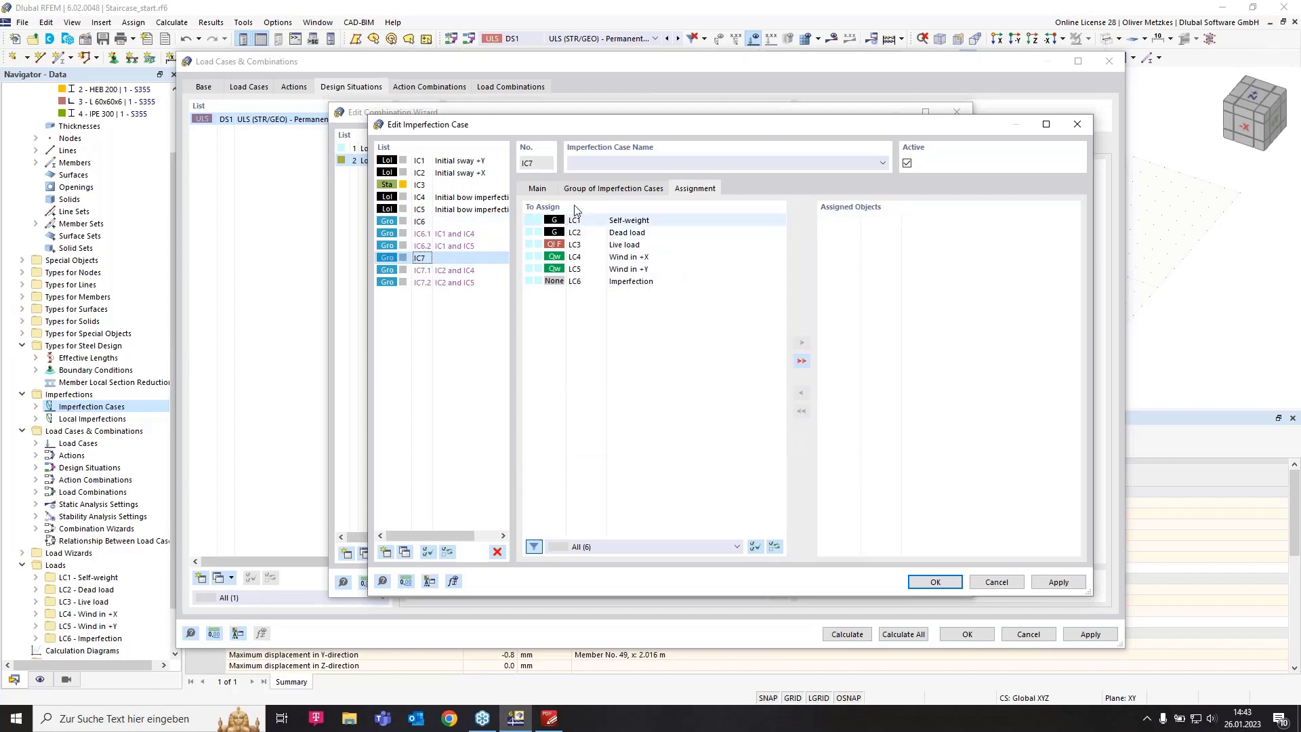
{"action": "left_click", "coordinate": [543, 190]}
{"action": "left_click", "coordinate": [598, 189]}
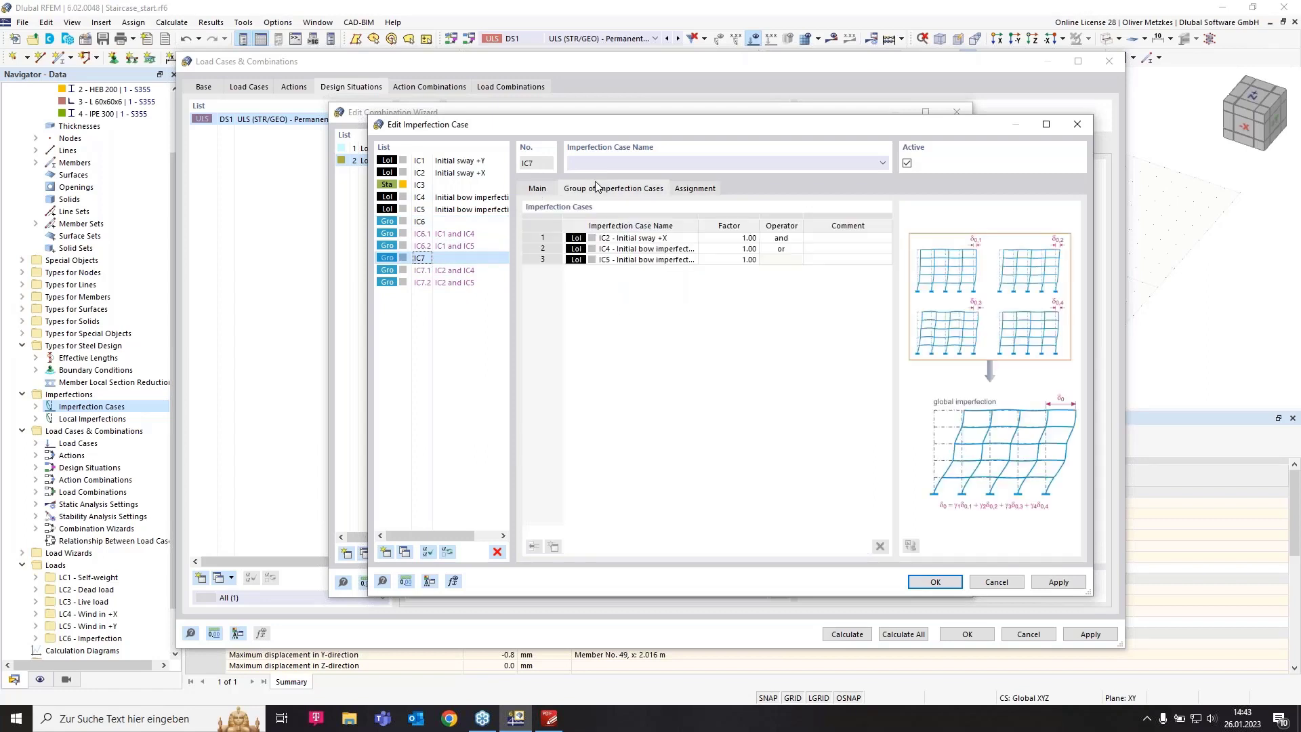
{"action": "left_click", "coordinate": [695, 188]}
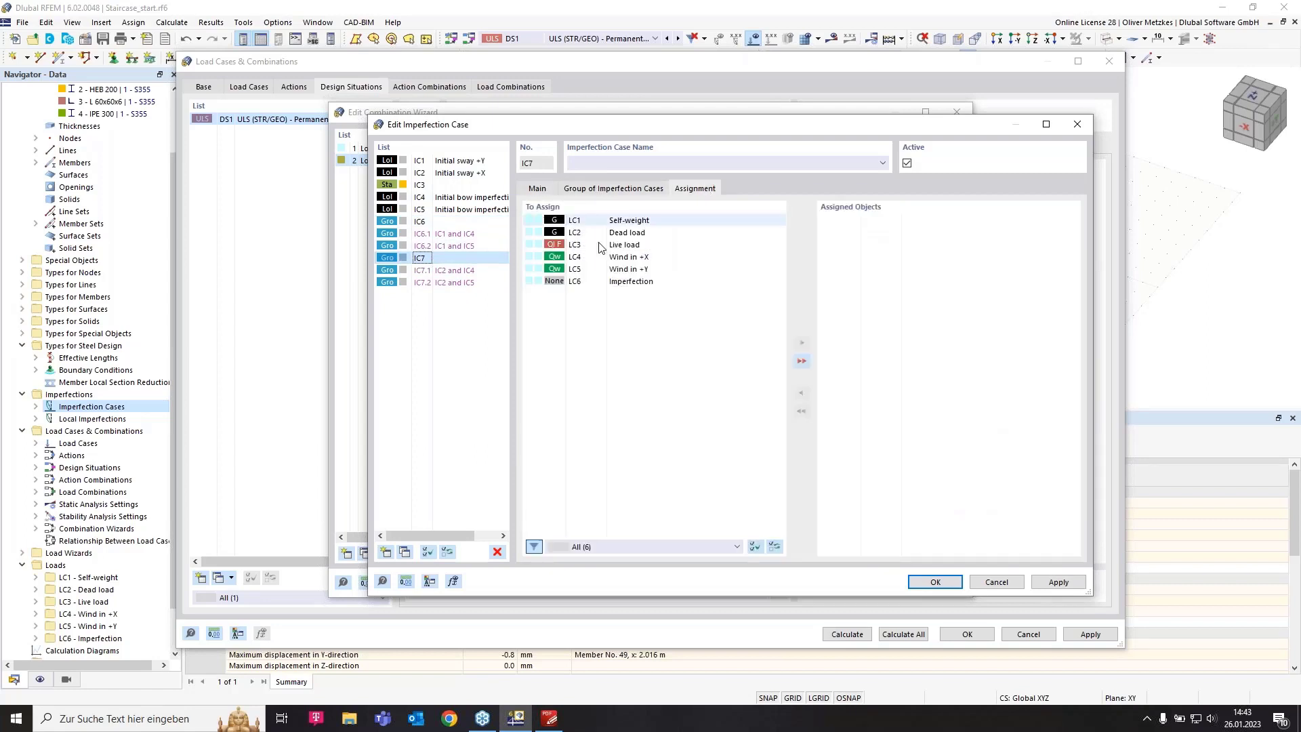
{"action": "double_click", "coordinate": [669, 258]}
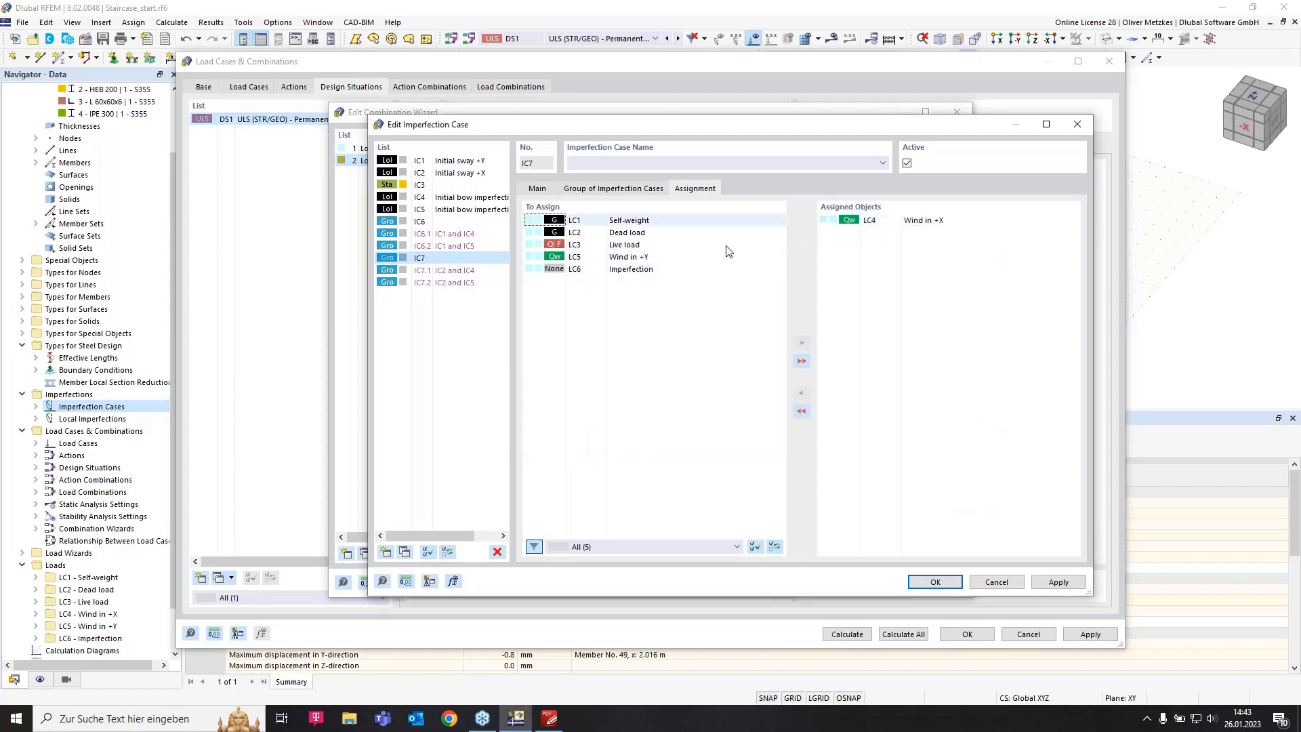
{"action": "left_click", "coordinate": [935, 582]}
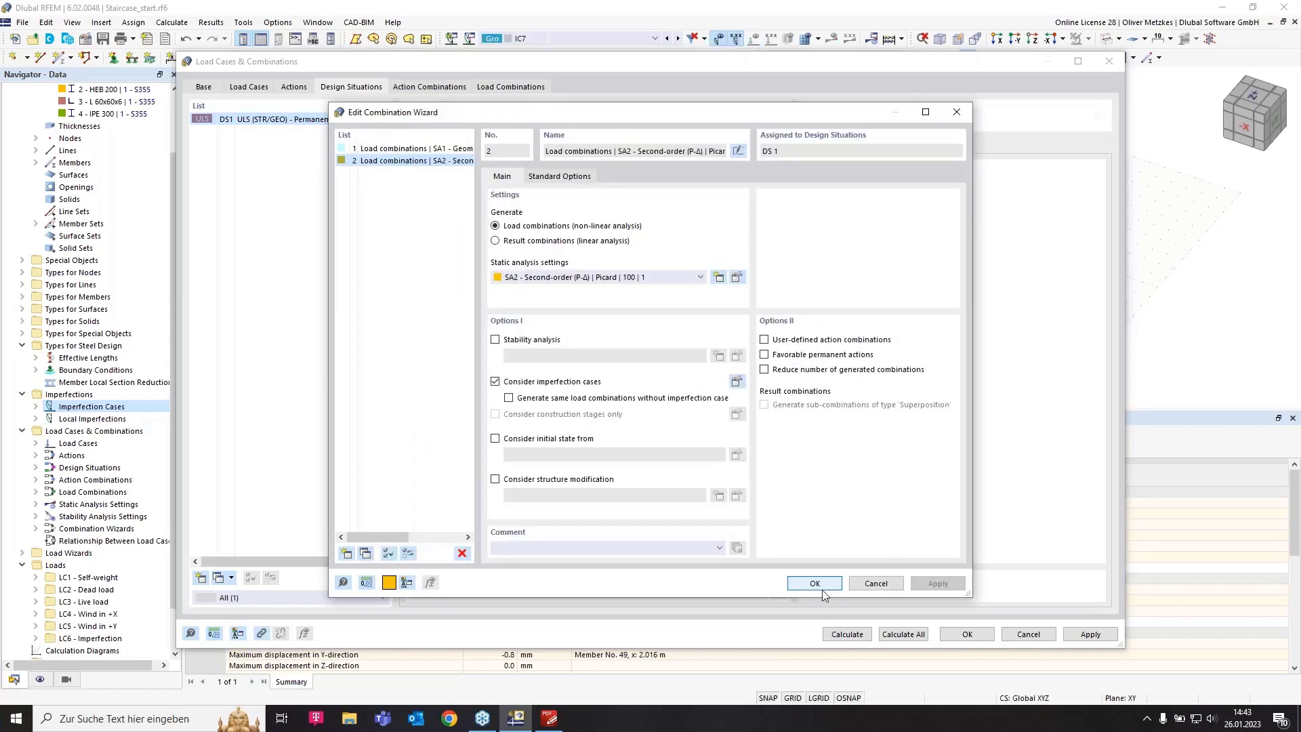
- Accept the combination wizard, regenerate the action and load combinations, and accept the load cases and combinations settings
{"action": "left_click", "coordinate": [816, 583]}
{"action": "left_click", "coordinate": [429, 87]}
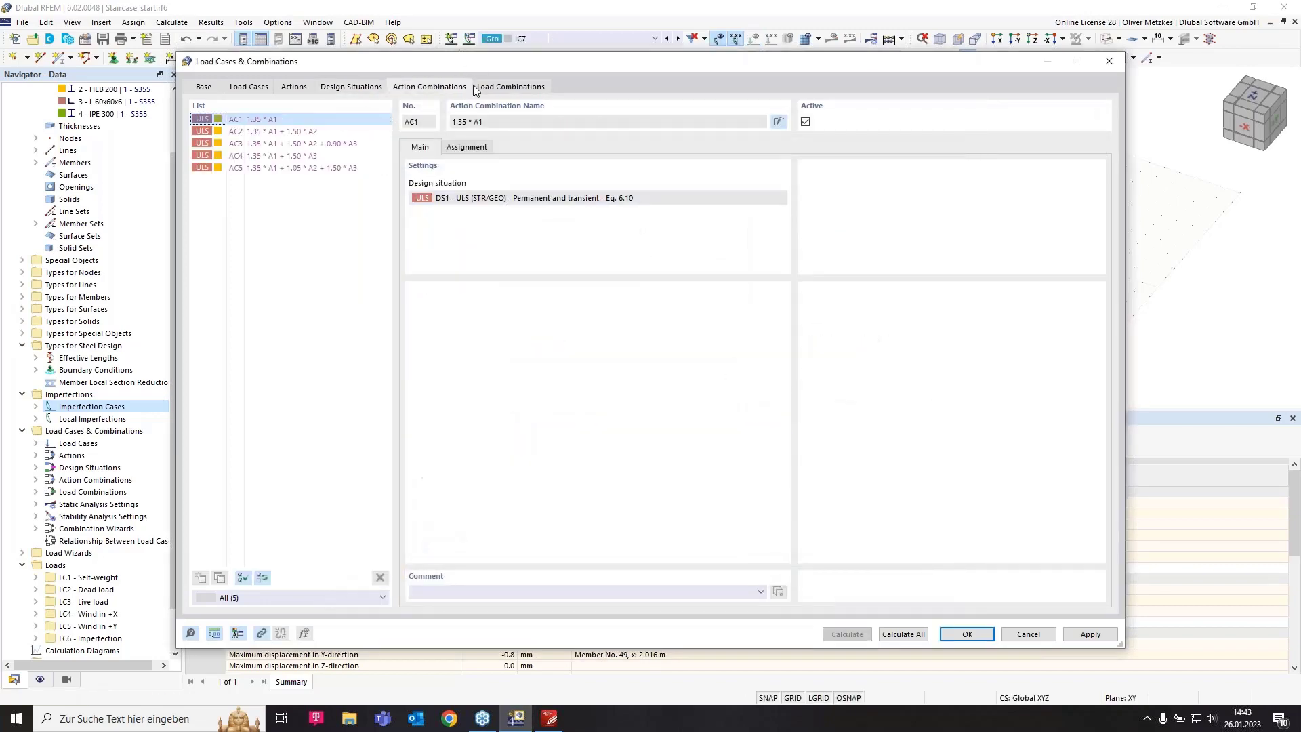
{"action": "left_click", "coordinate": [498, 88]}
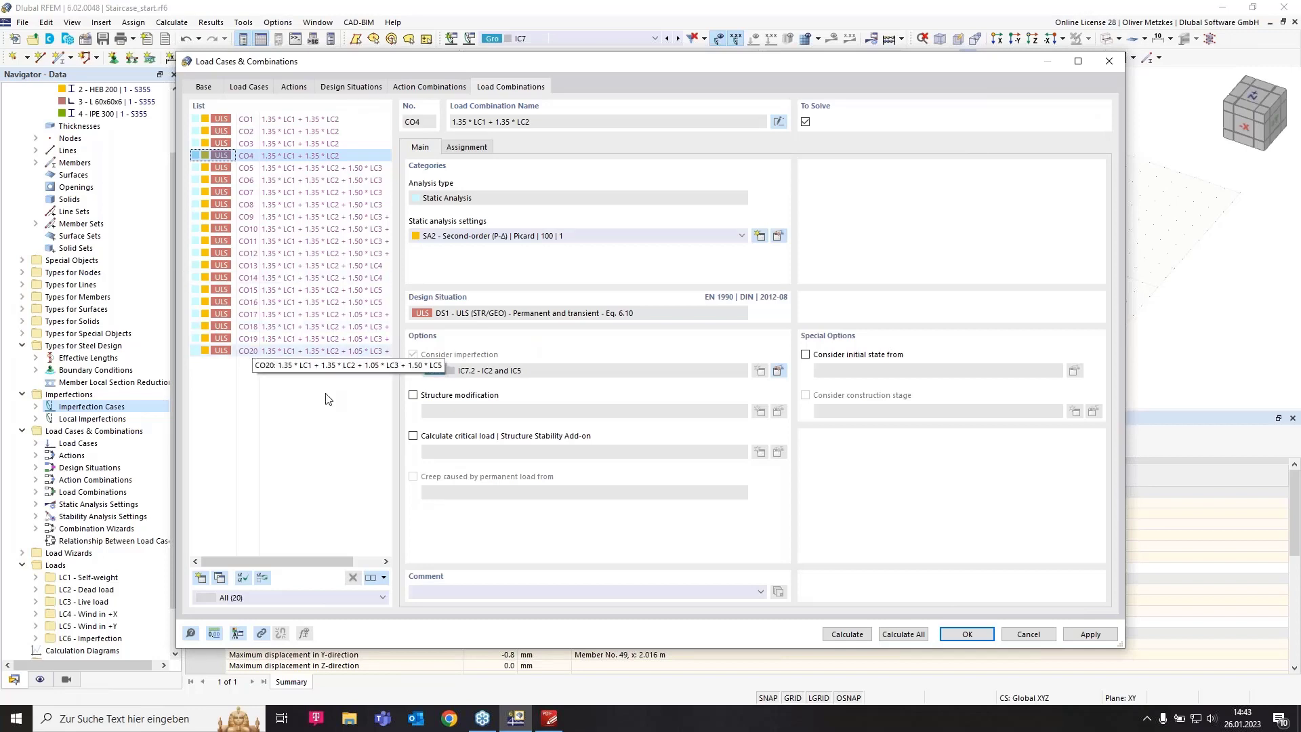
{"action": "left_click", "coordinate": [969, 637]}
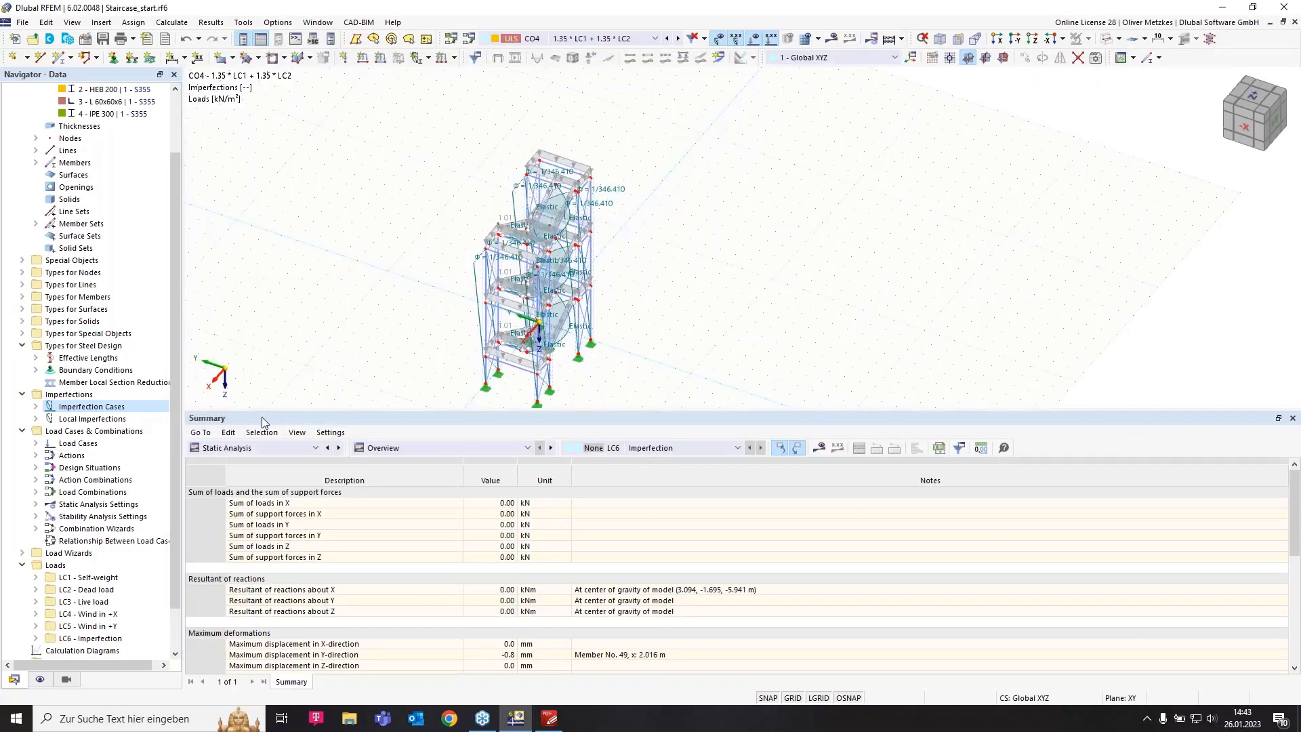
- In the Default ultimate configuration for steel design, disable stability design and enable using γM1 for determination of the section resistance
{"action": "left_click", "coordinate": [276, 447]}
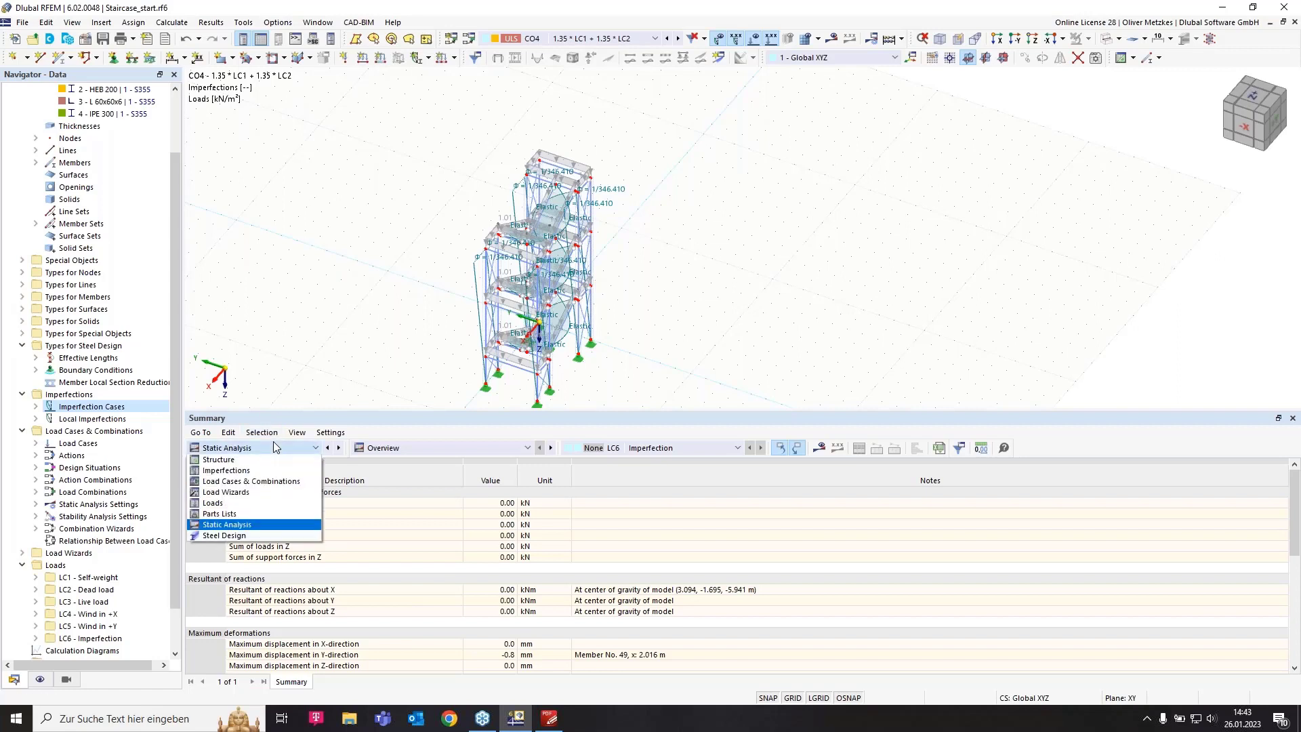
{"action": "left_click", "coordinate": [282, 537]}
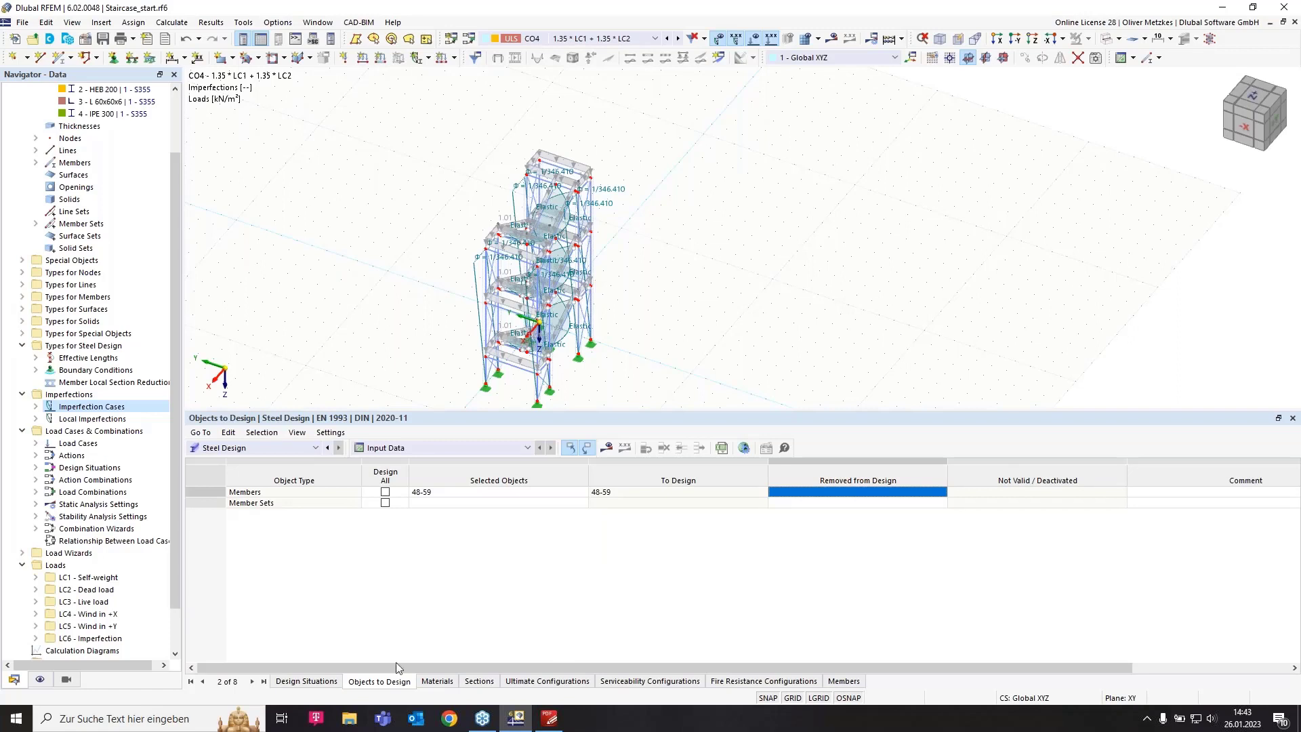
{"action": "left_click", "coordinate": [528, 685]}
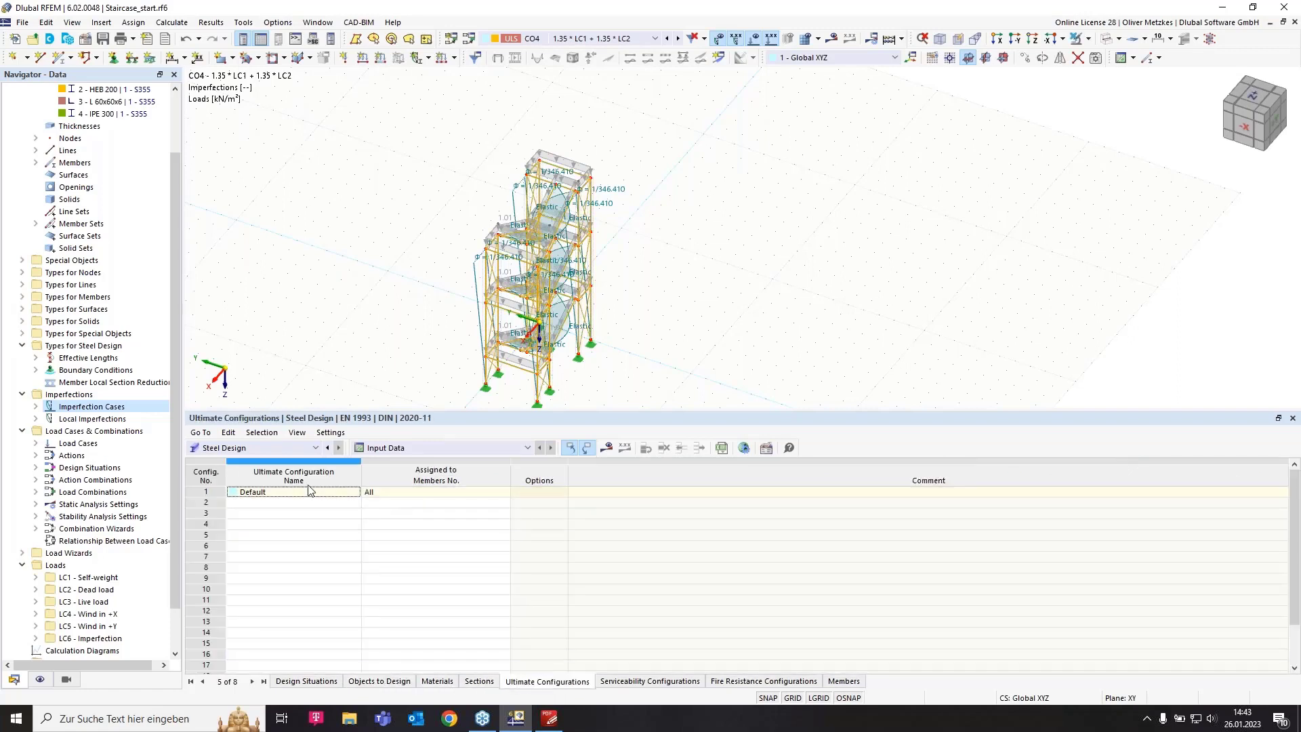
{"action": "left_click", "coordinate": [214, 493]}
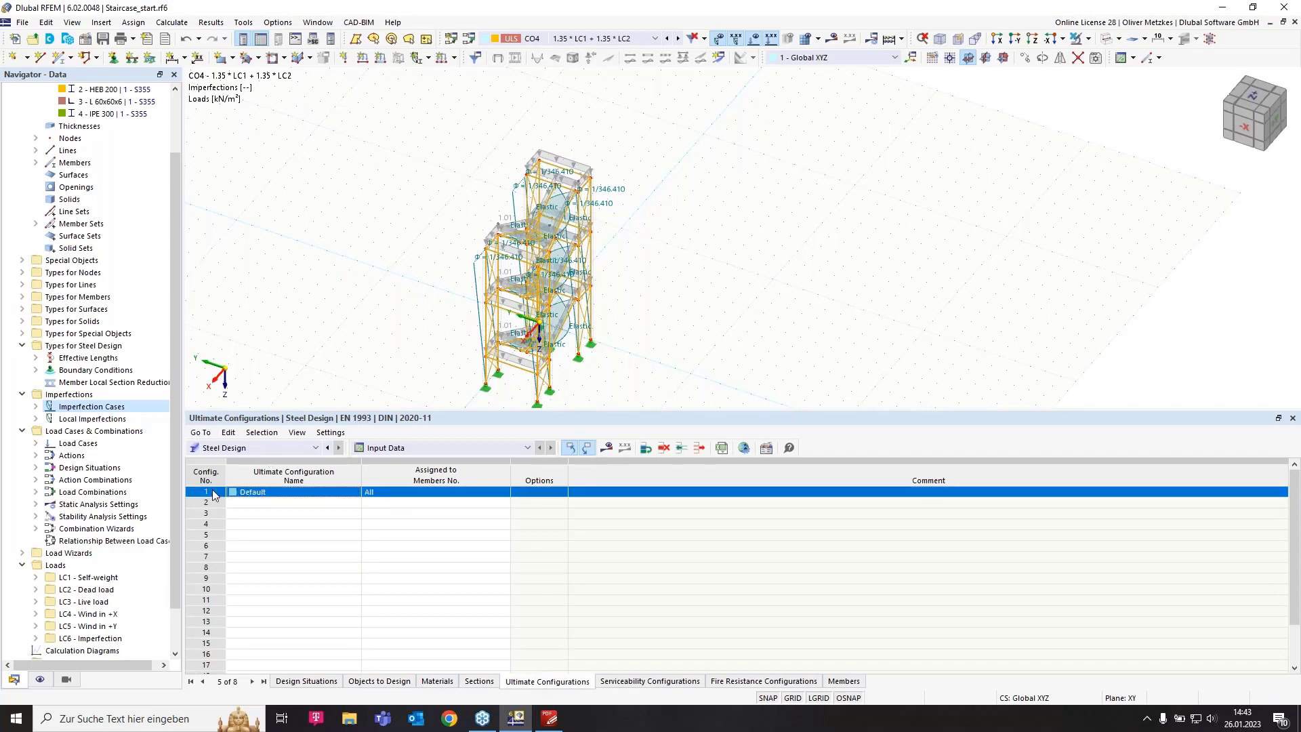
{"action": "double_click", "coordinate": [214, 493]}
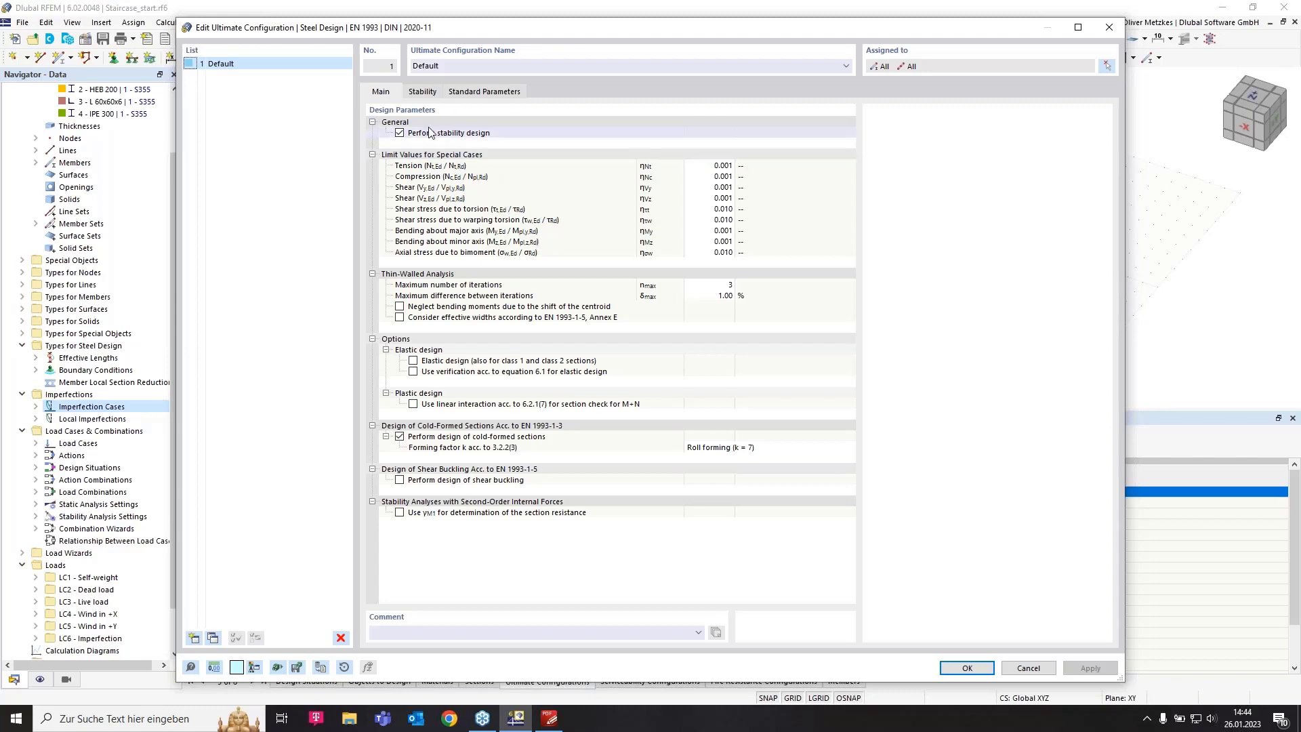
{"action": "left_click", "coordinate": [400, 133]}
{"action": "left_click", "coordinate": [400, 133]}
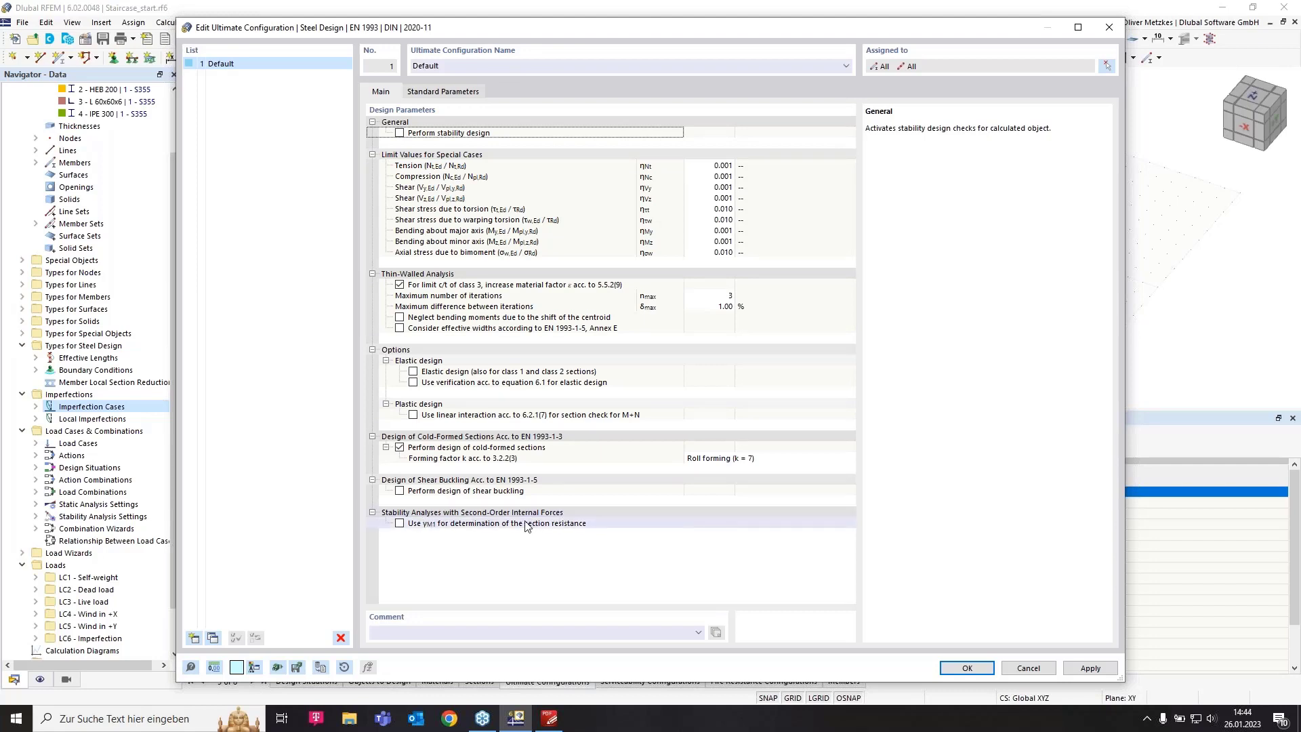
{"action": "left_click", "coordinate": [400, 523]}
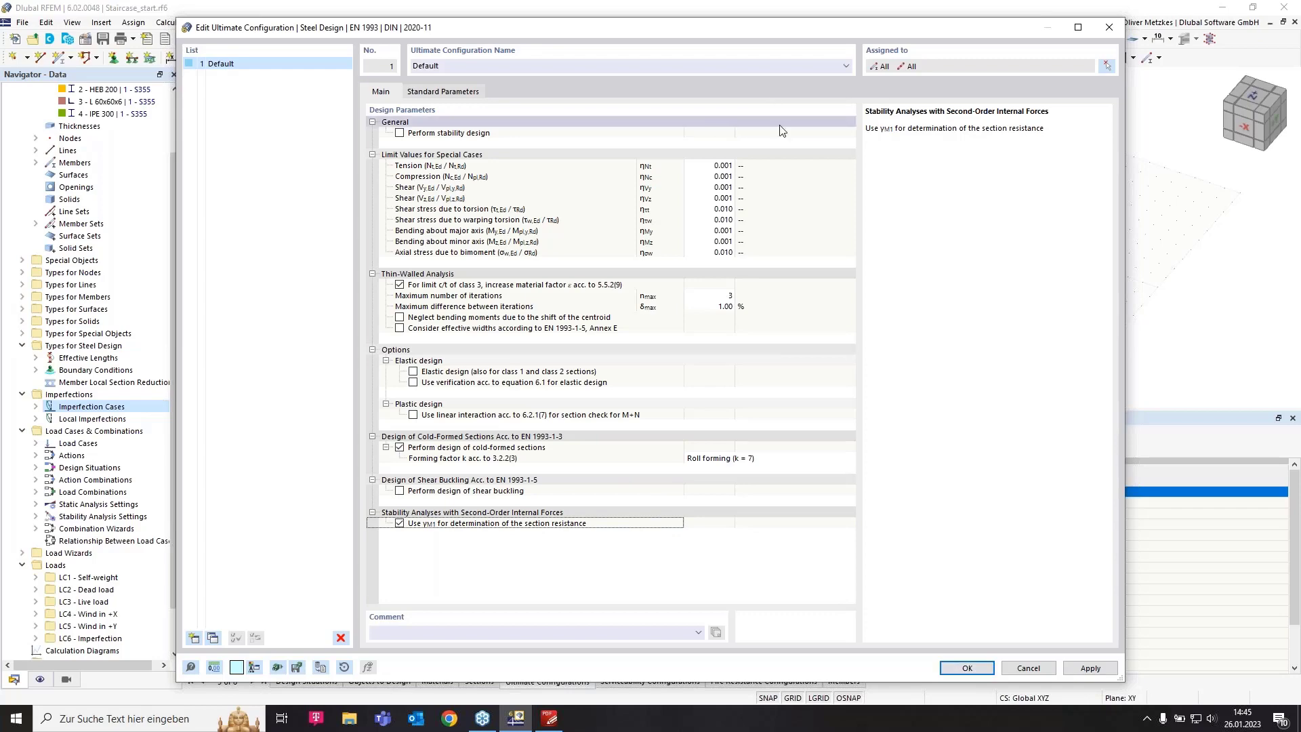
- Assign the Default ultimate configuration to stair beam members 48-59 only and accept the configuration
{"action": "left_click", "coordinate": [1107, 66]}
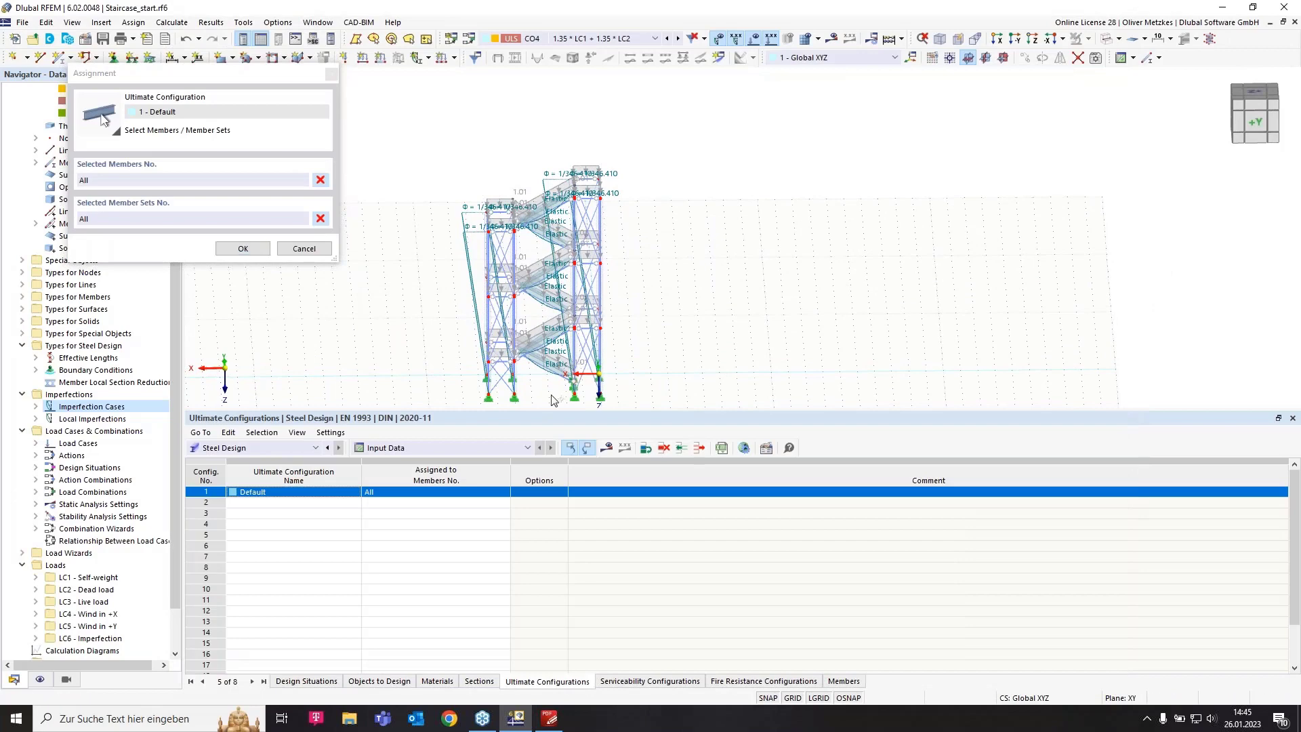
{"action": "left_click_drag", "start_coordinate": [551, 395], "coordinate": [534, 150]}
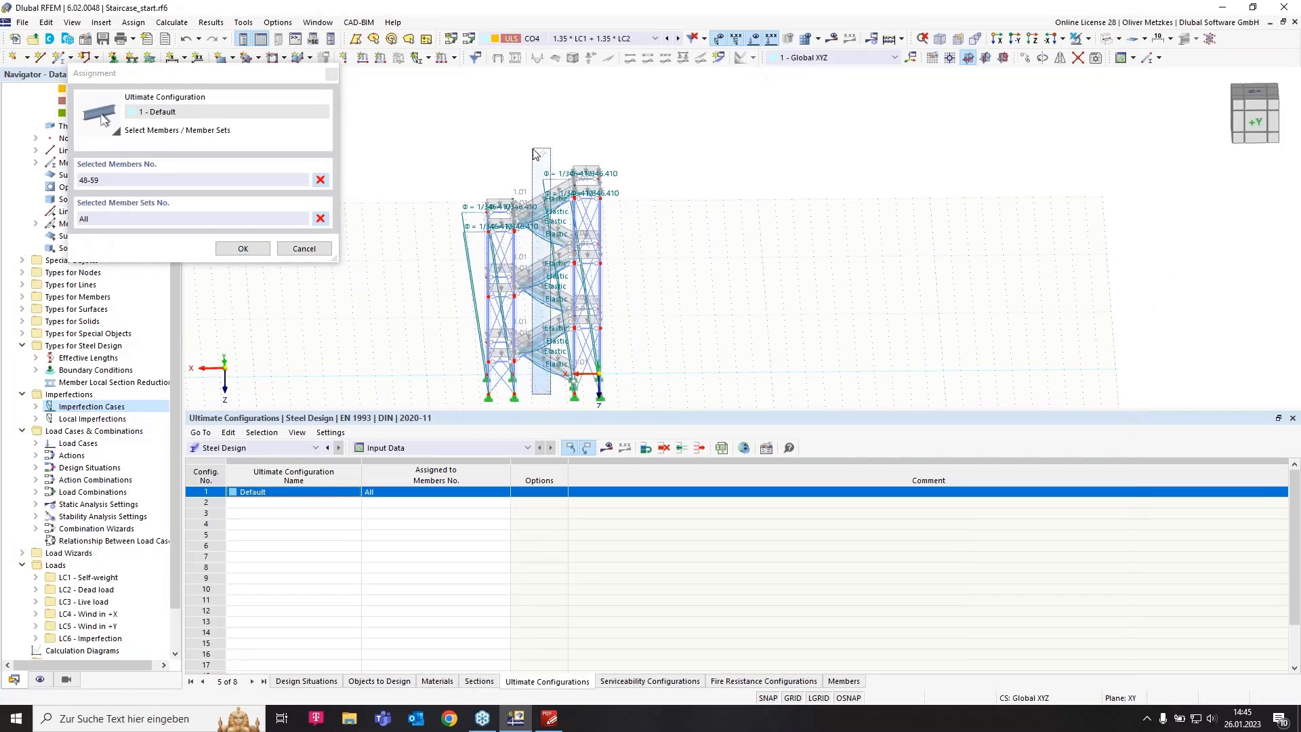
{"action": "left_click", "coordinate": [242, 248]}
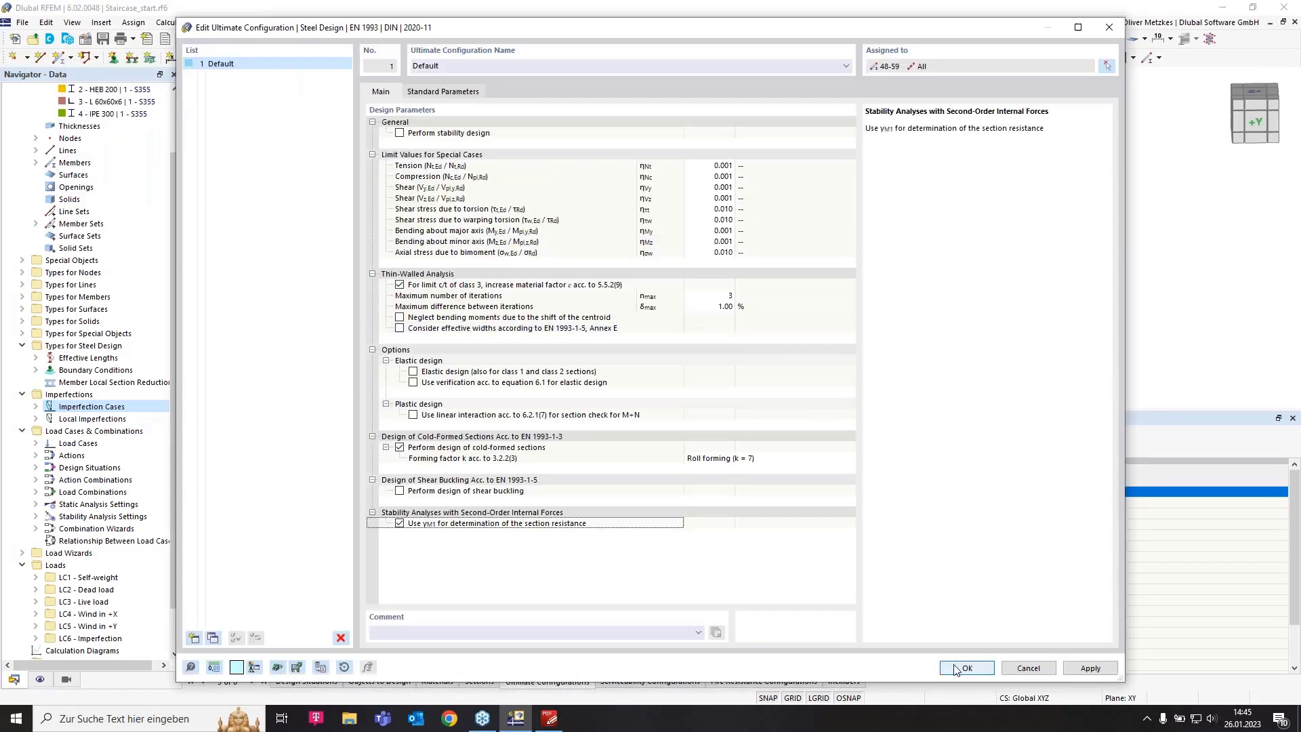
{"action": "left_click", "coordinate": [957, 670]}
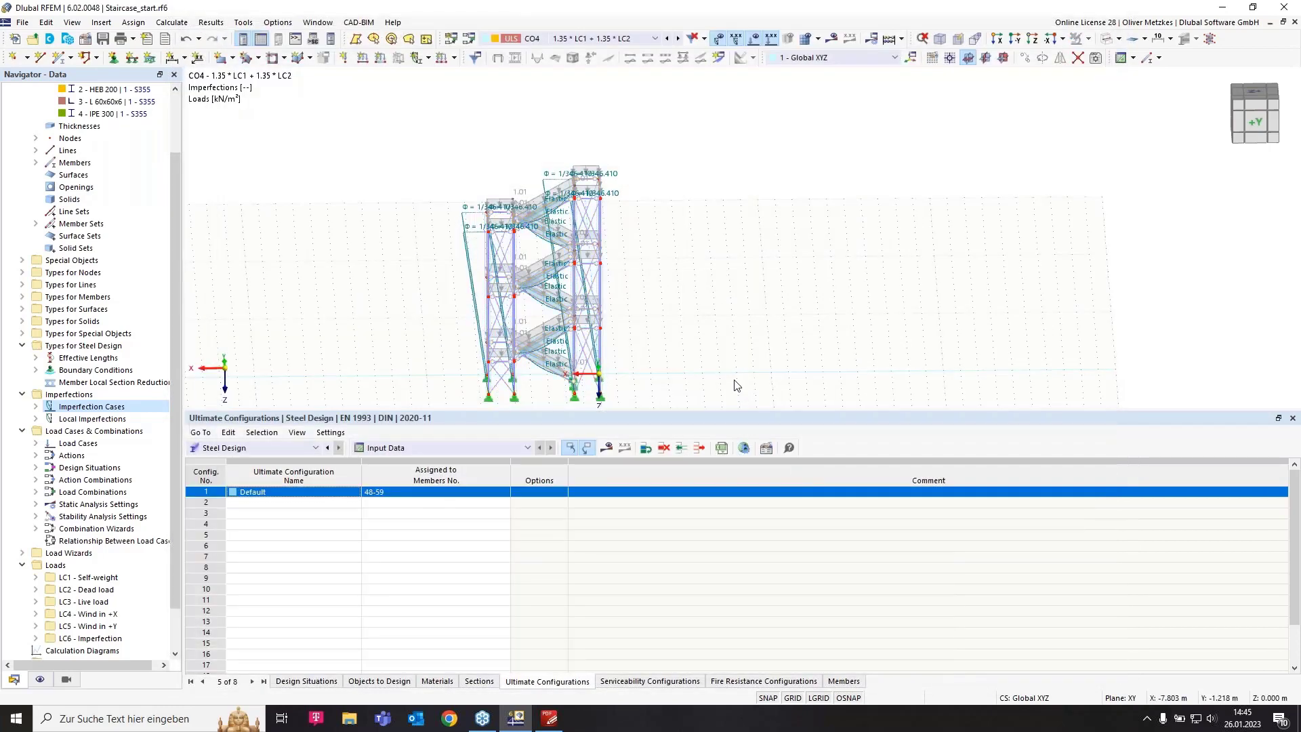
- Examine the steel design partial factors of material S355, especially the one for member resistance to stability failure
{"action": "scroll", "coordinate": [135, 302], "scroll_direction": "up", "scroll_amount": 2}
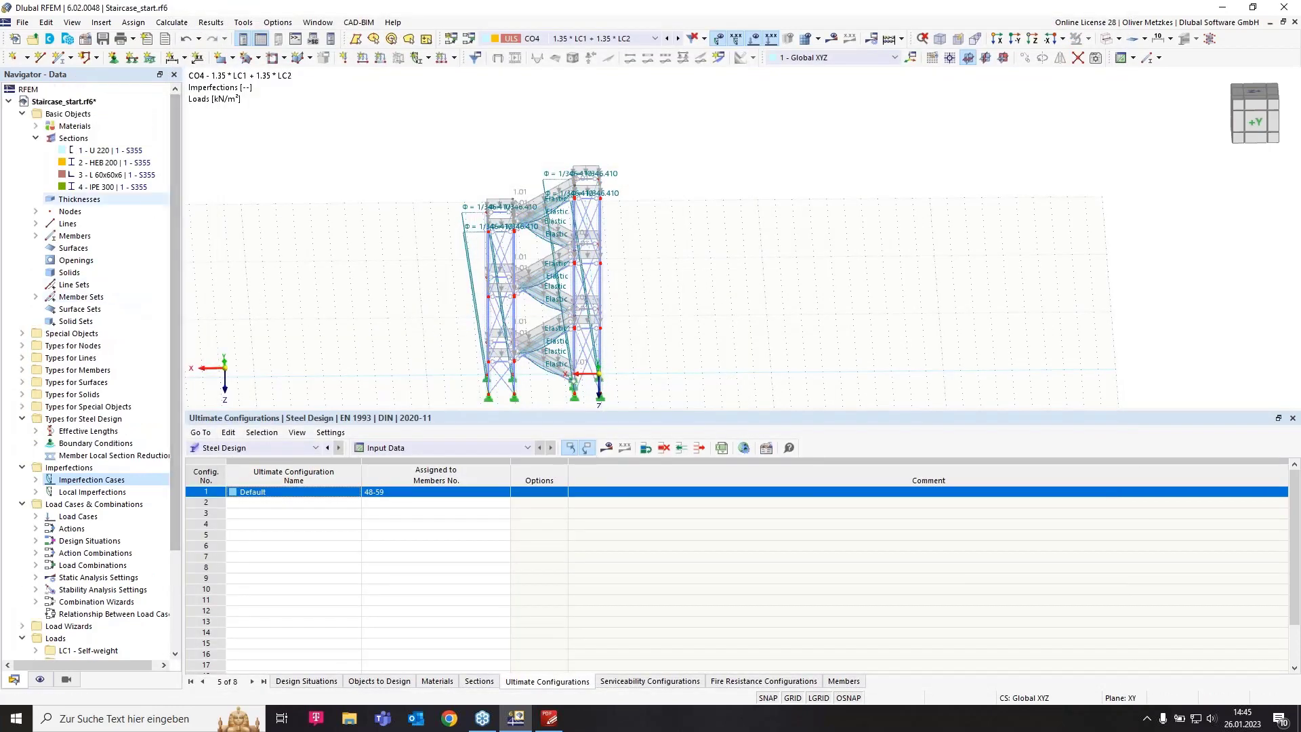
{"action": "left_click", "coordinate": [36, 126]}
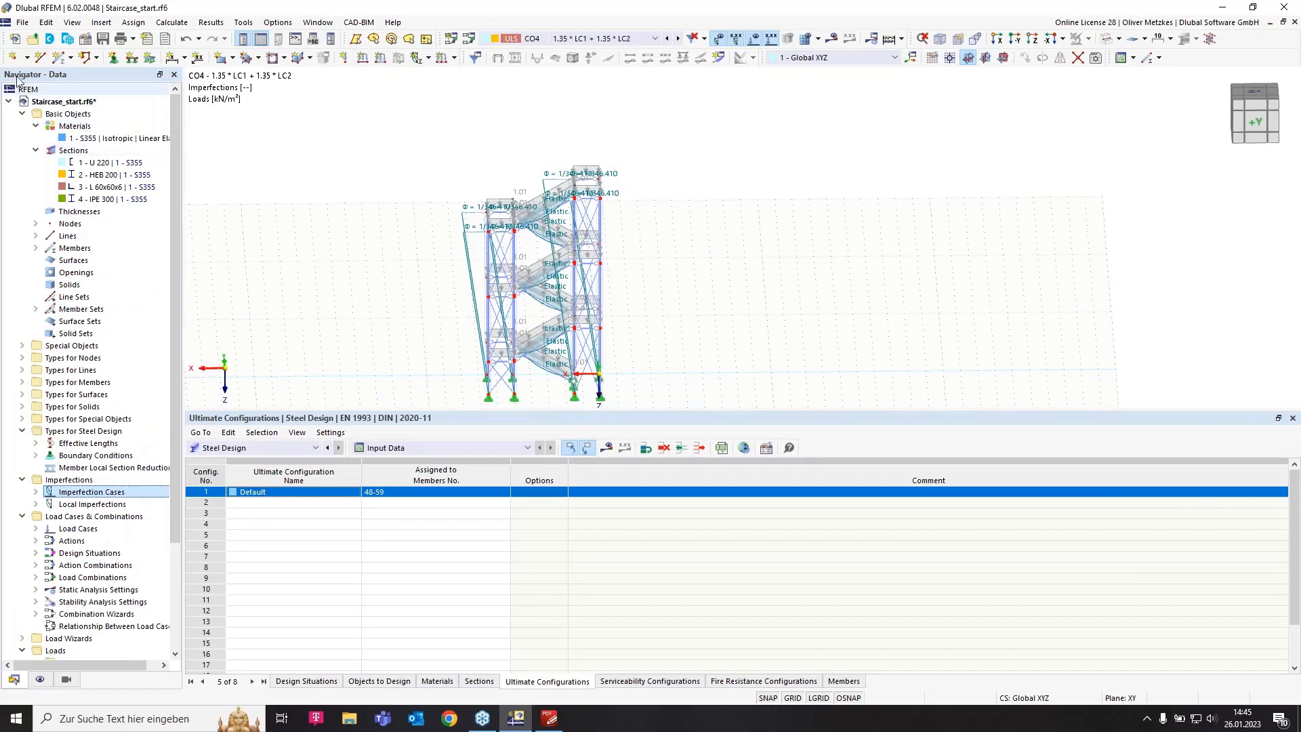
{"action": "left_click", "coordinate": [110, 143]}
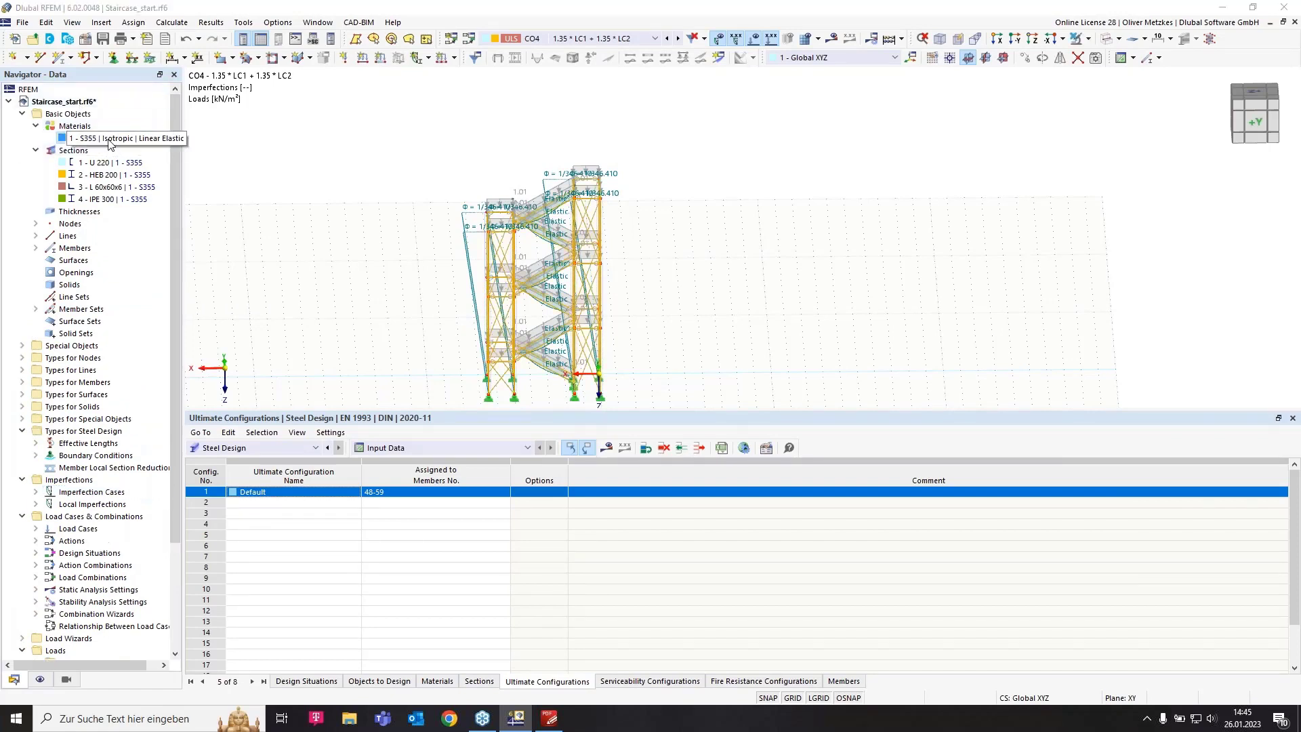
{"action": "double_click", "coordinate": [122, 138]}
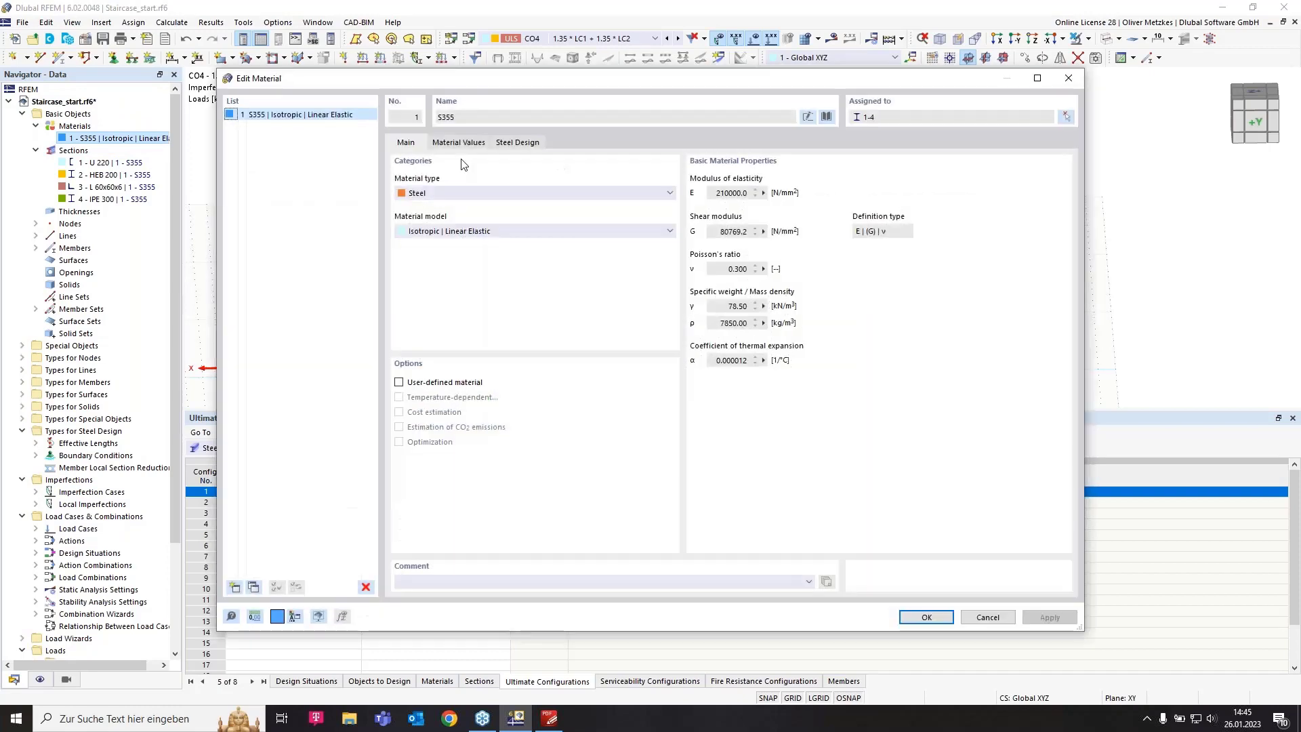
{"action": "left_click", "coordinate": [528, 143]}
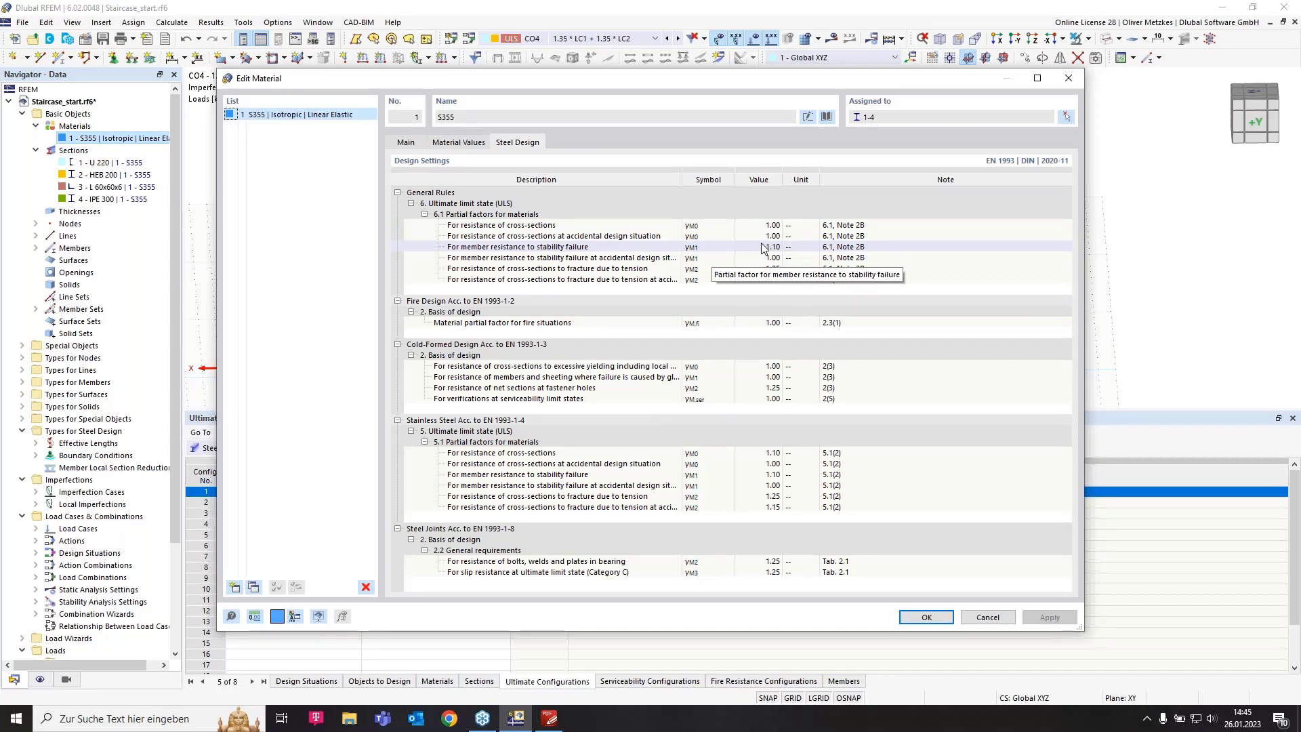
{"action": "left_click", "coordinate": [943, 621]}
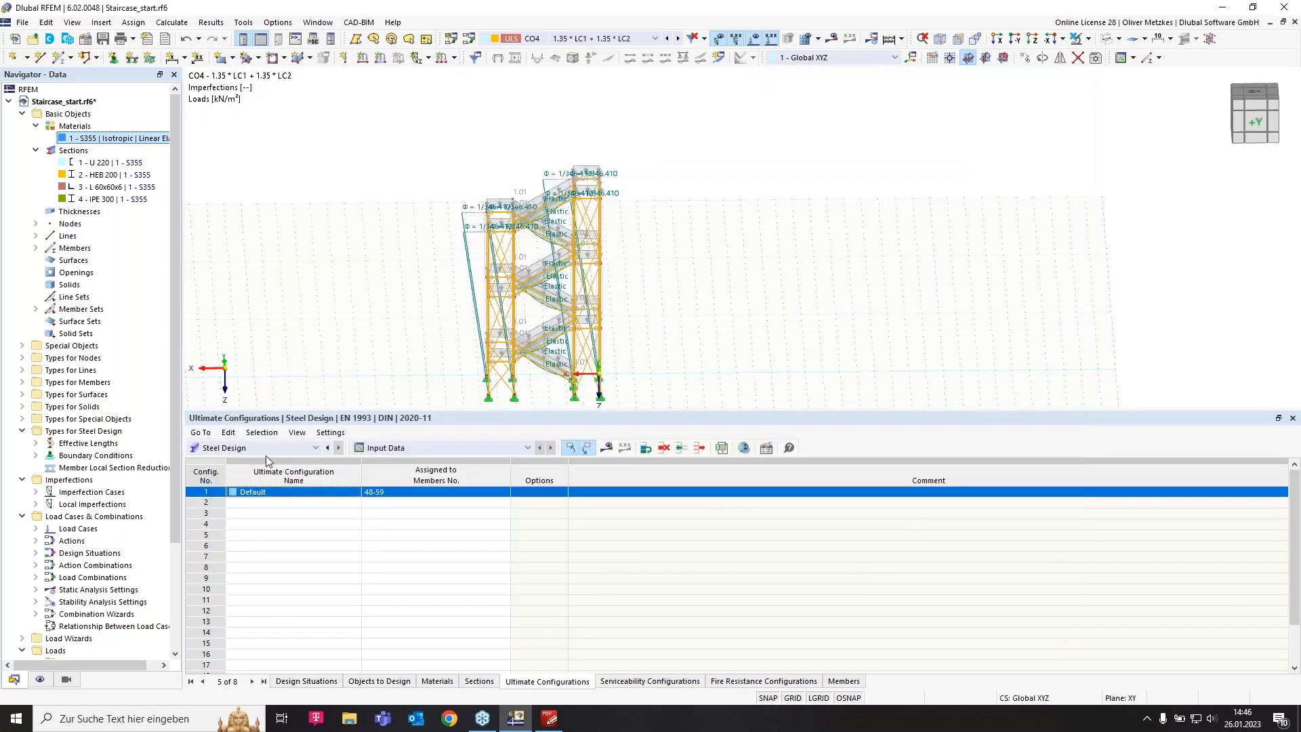
- Check which members are set as objects to design and run the steel design calculation
{"action": "left_click", "coordinate": [608, 448]}
{"action": "left_click", "coordinate": [768, 415]}
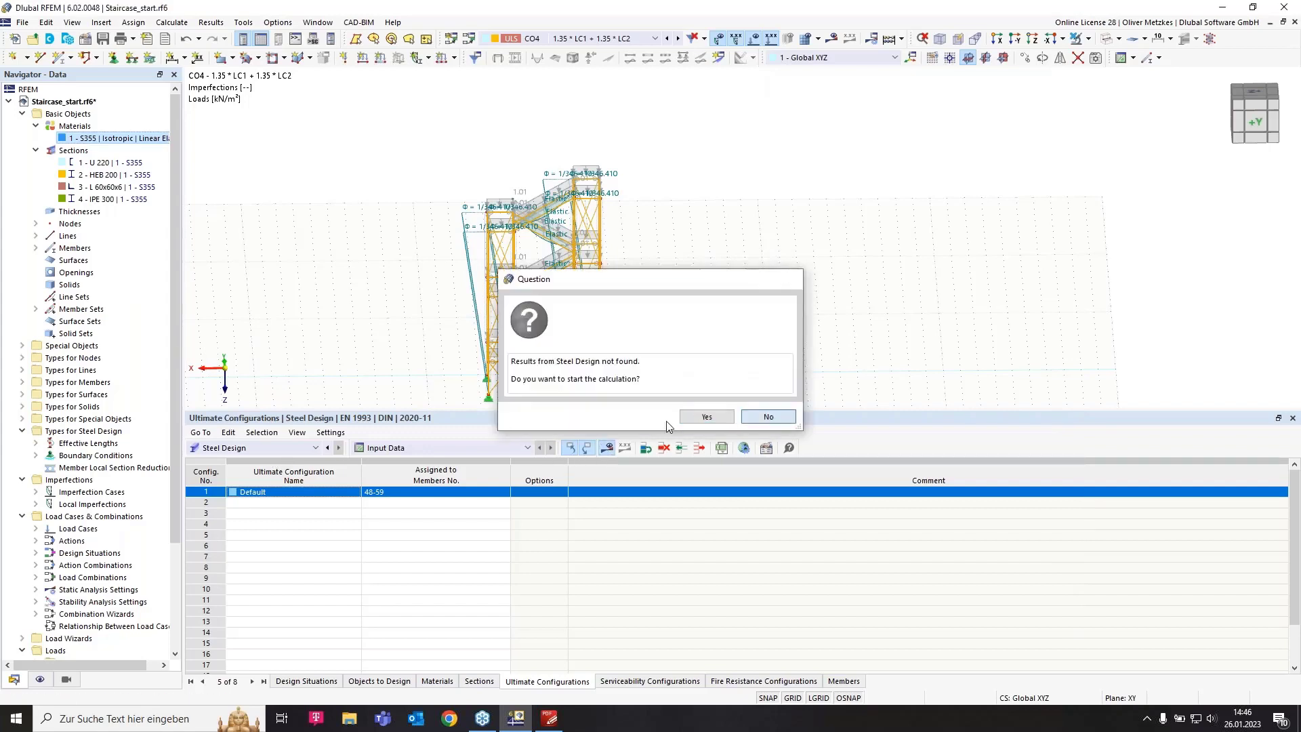
{"action": "left_click", "coordinate": [380, 681]}
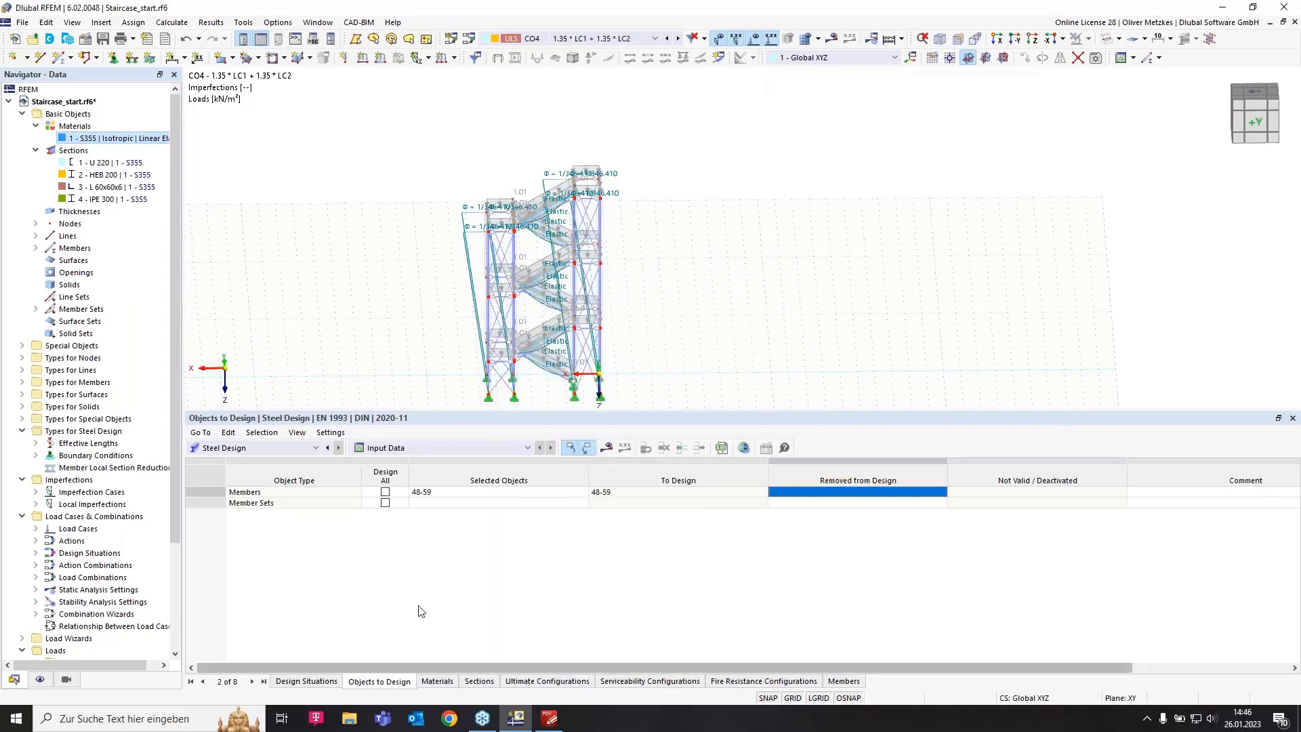
{"action": "left_click", "coordinate": [608, 448]}
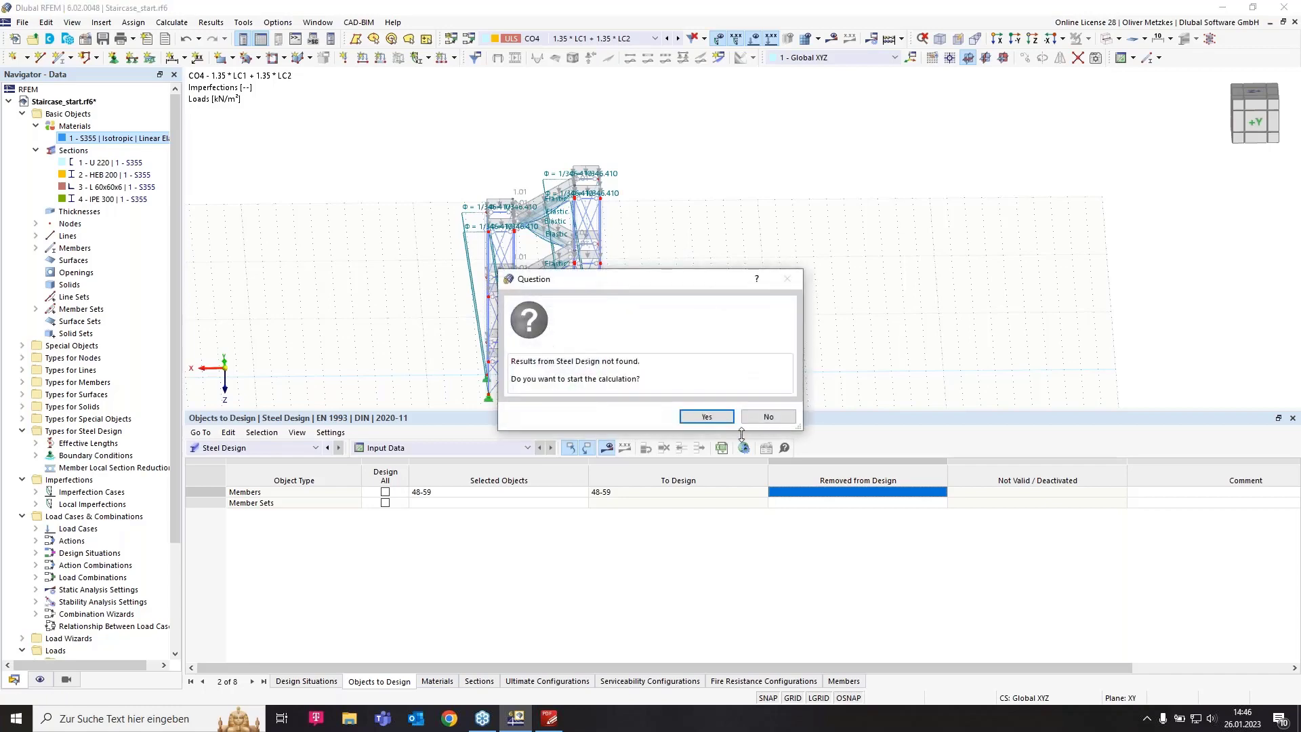
{"action": "left_click", "coordinate": [724, 418]}
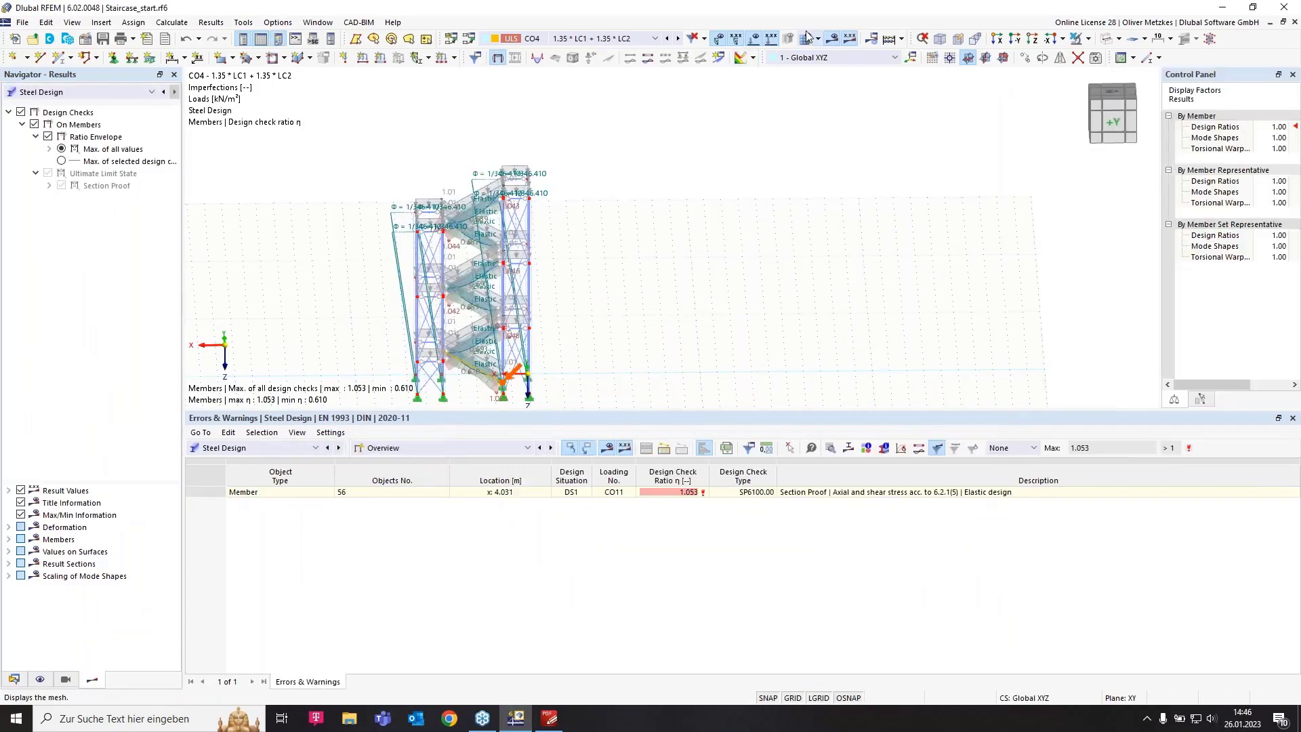
- Hide the loads and imperfections in the model view and enlarge the display of the stair beams' design ratios
{"action": "left_click", "coordinate": [718, 40]}
{"action": "left_click", "coordinate": [754, 40]}
{"action": "scroll", "coordinate": [579, 319], "scroll_direction": "up", "scroll_amount": 2}
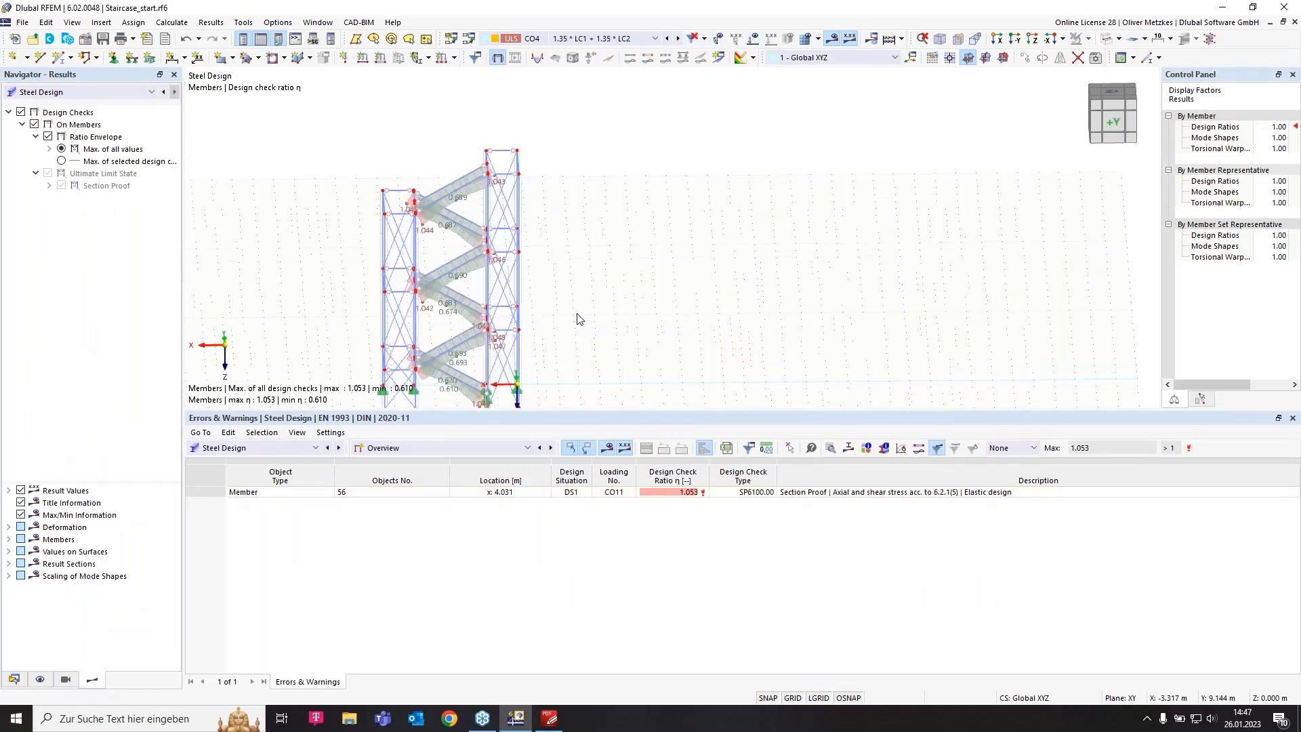
{"action": "middle_click_drag", "start_coordinate": [578, 317], "coordinate": [612, 233]}
{"action": "left_click_drag", "start_coordinate": [544, 410], "coordinate": [525, 489]}
{"action": "scroll", "coordinate": [496, 384], "scroll_direction": "up", "scroll_amount": 3}
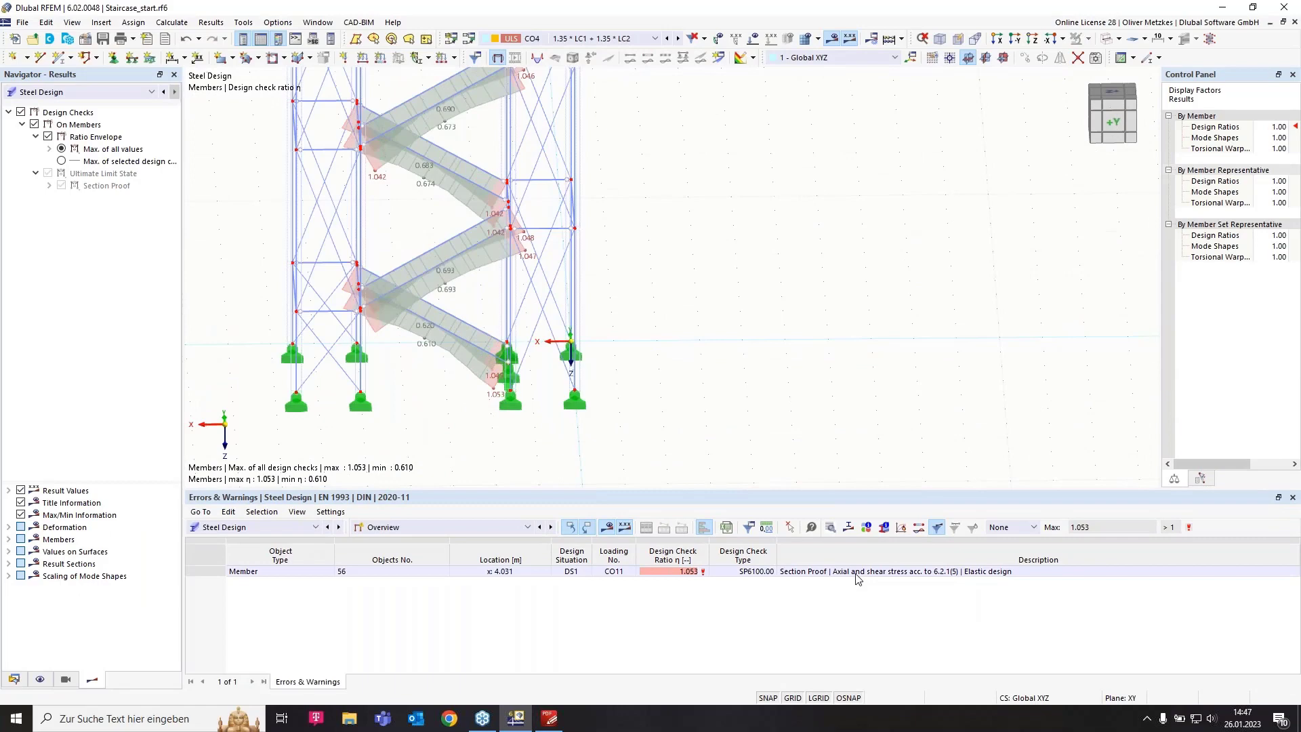
- Open and examine the design check details of member 56's axial and shear stress section proof for CO11
{"action": "left_click", "coordinate": [803, 574]}
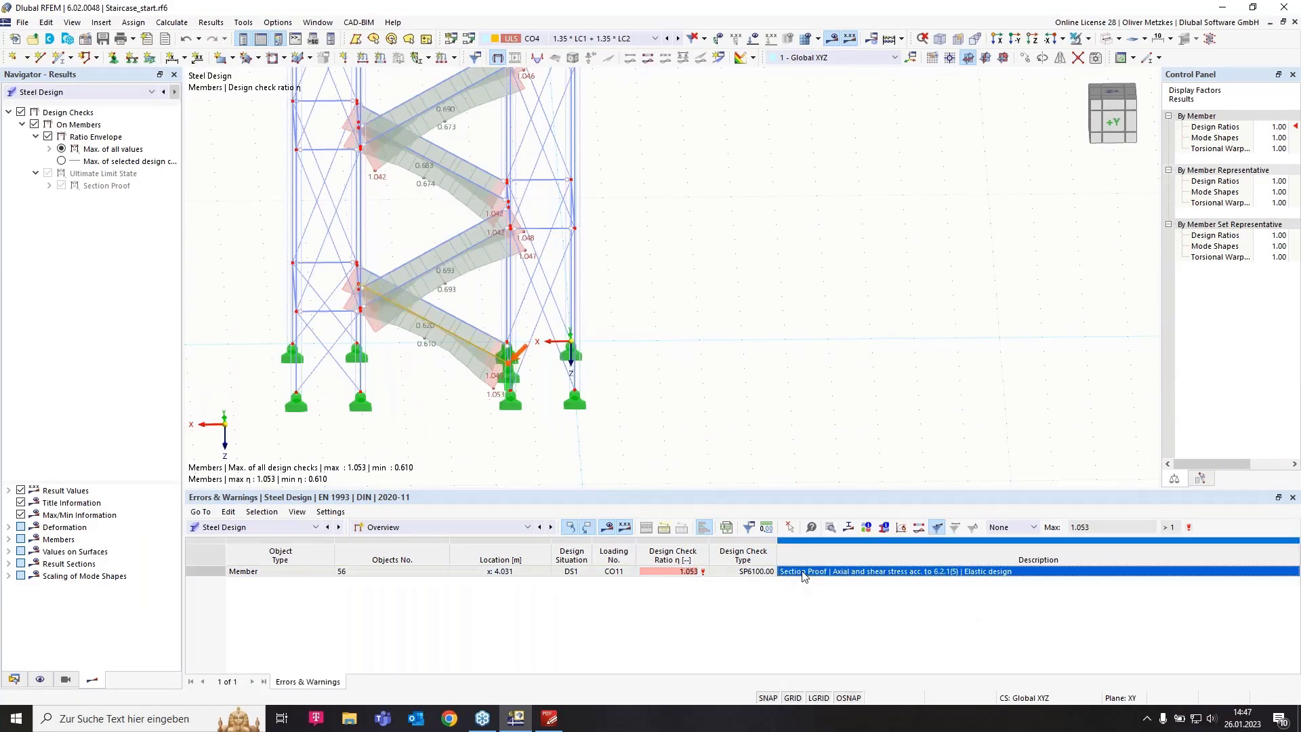
{"action": "double_click", "coordinate": [804, 574]}
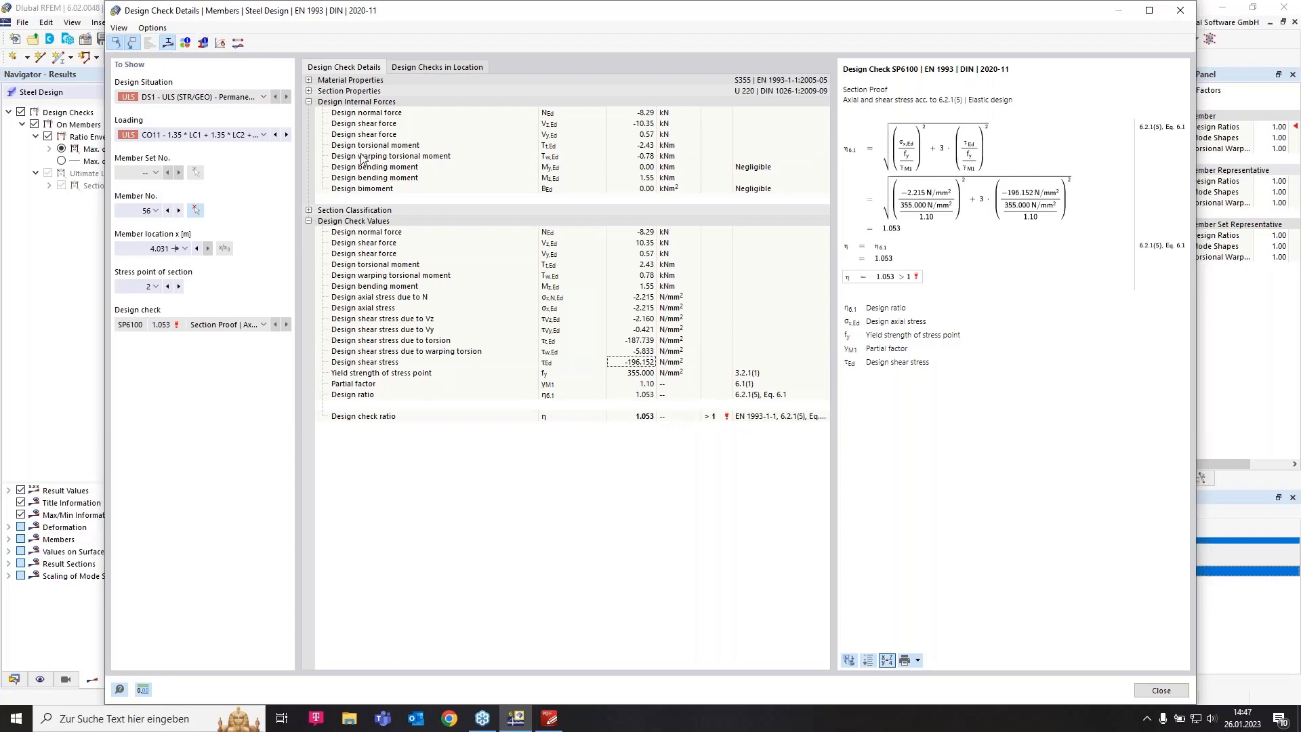
- Examine the design ratio diagram on member 56's U 220 section and the available diagram types, and close the design check details
{"action": "left_click", "coordinate": [173, 43]}
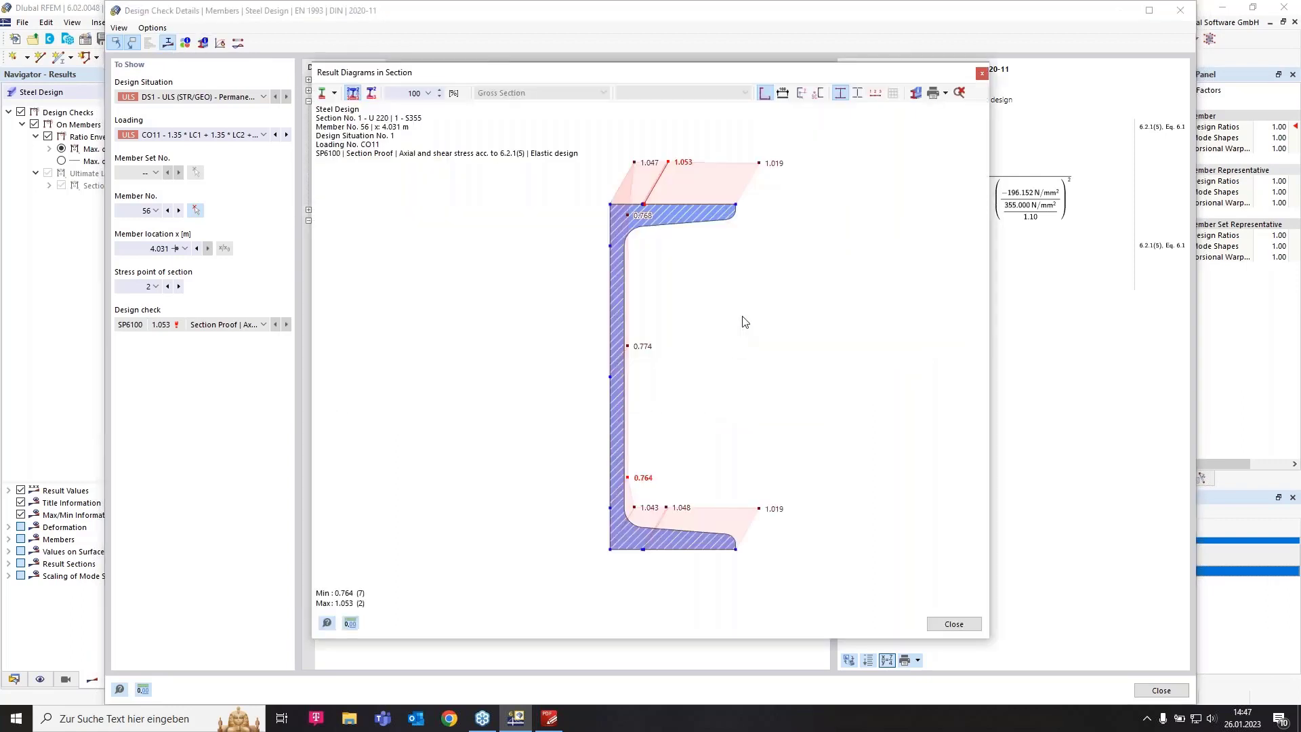
{"action": "left_click", "coordinate": [335, 95]}
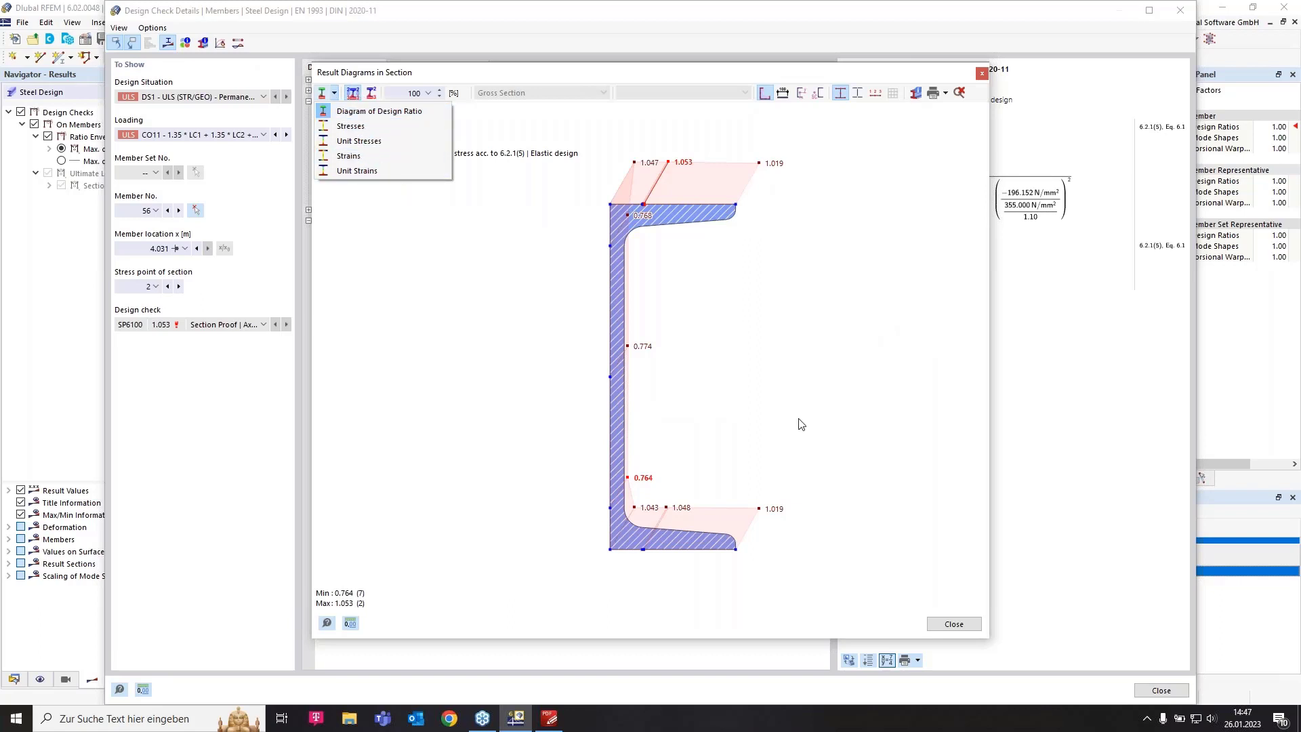
{"action": "left_click", "coordinate": [958, 624]}
{"action": "left_click", "coordinate": [956, 624]}
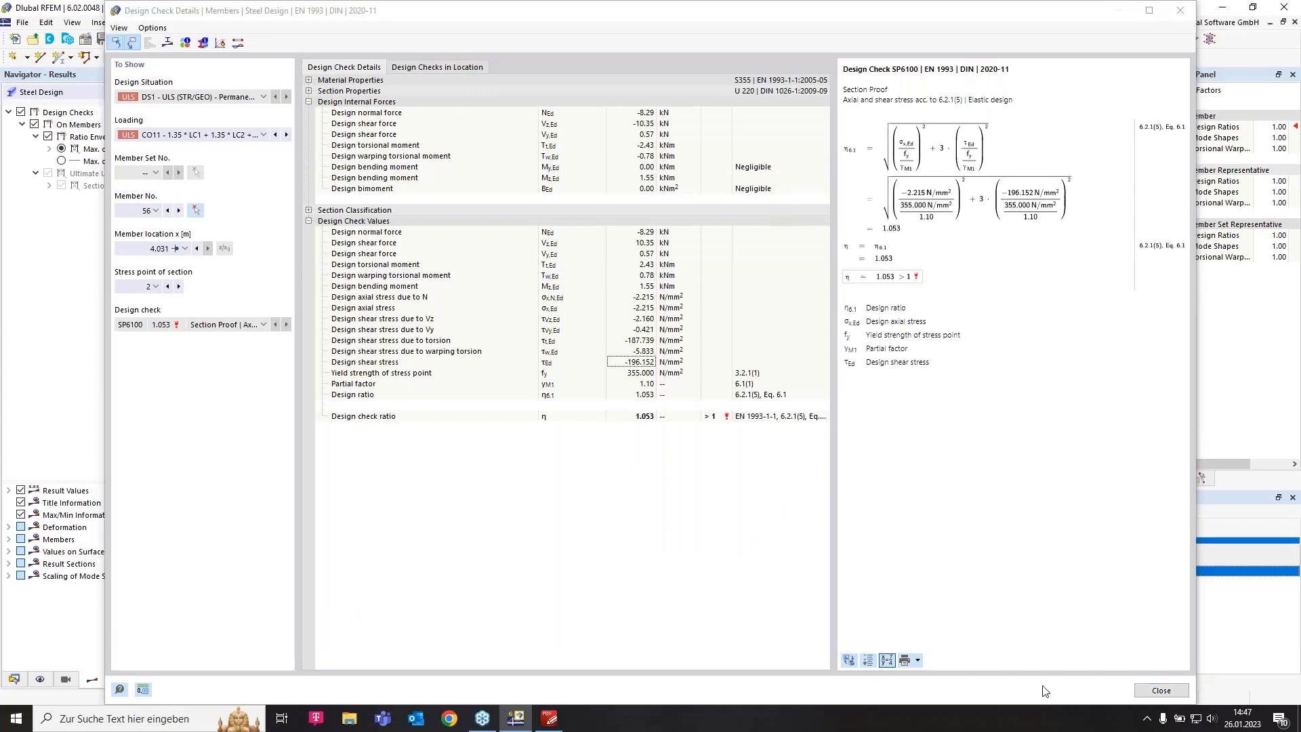
{"action": "left_click", "coordinate": [1159, 691]}
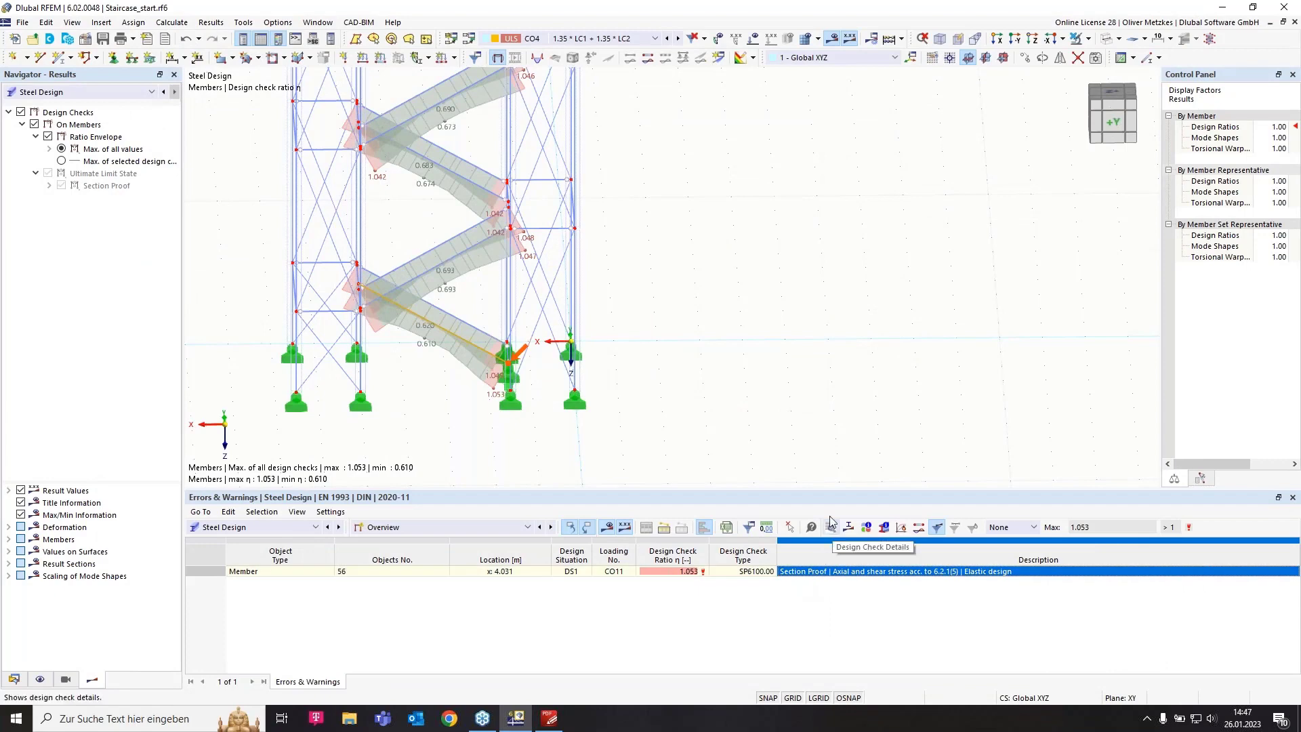
- View the stair beams' design ratio diagrams over the full height of the staircase tower
{"action": "left_click", "coordinate": [750, 368]}
{"action": "middle_click_drag", "start_coordinate": [806, 367], "coordinate": [882, 377]}
{"action": "scroll", "coordinate": [834, 359], "scroll_direction": "down", "scroll_amount": 2}
{"action": "middle_click_drag", "start_coordinate": [883, 310], "coordinate": [825, 368]}
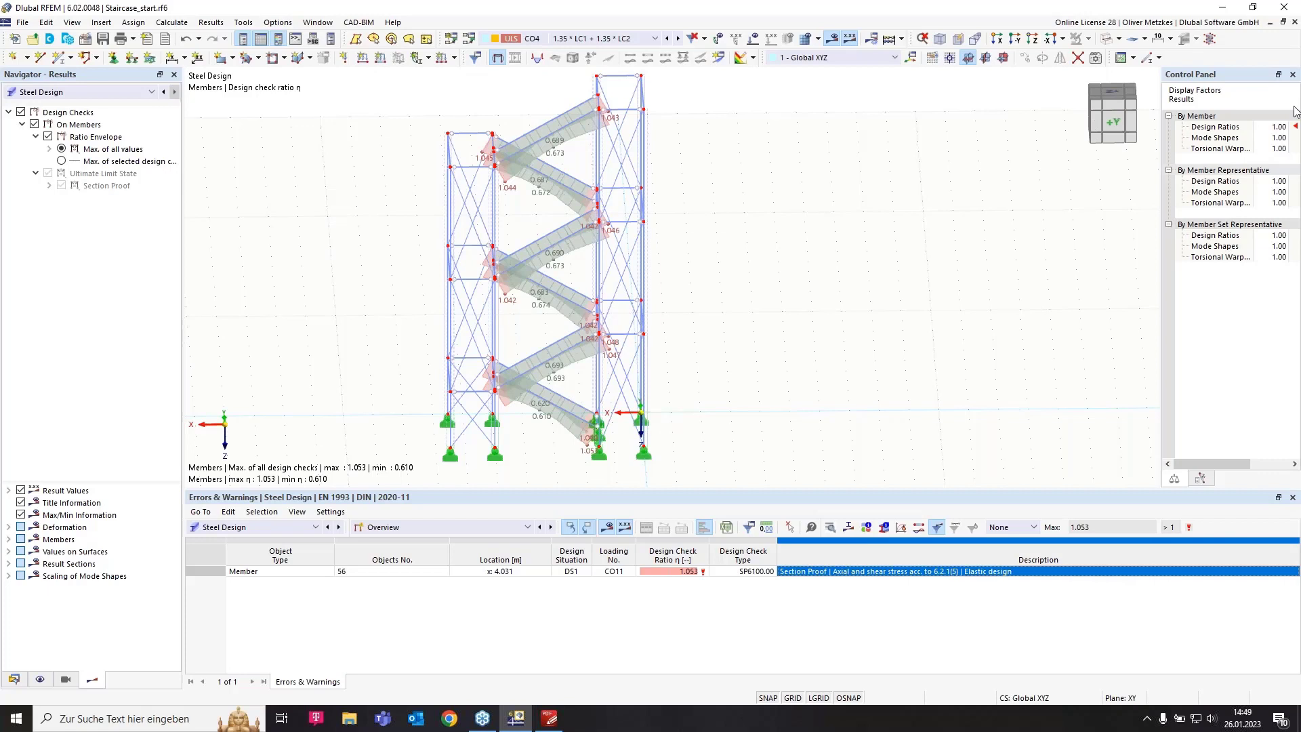
{"action": "left_click", "coordinate": [1296, 47]}
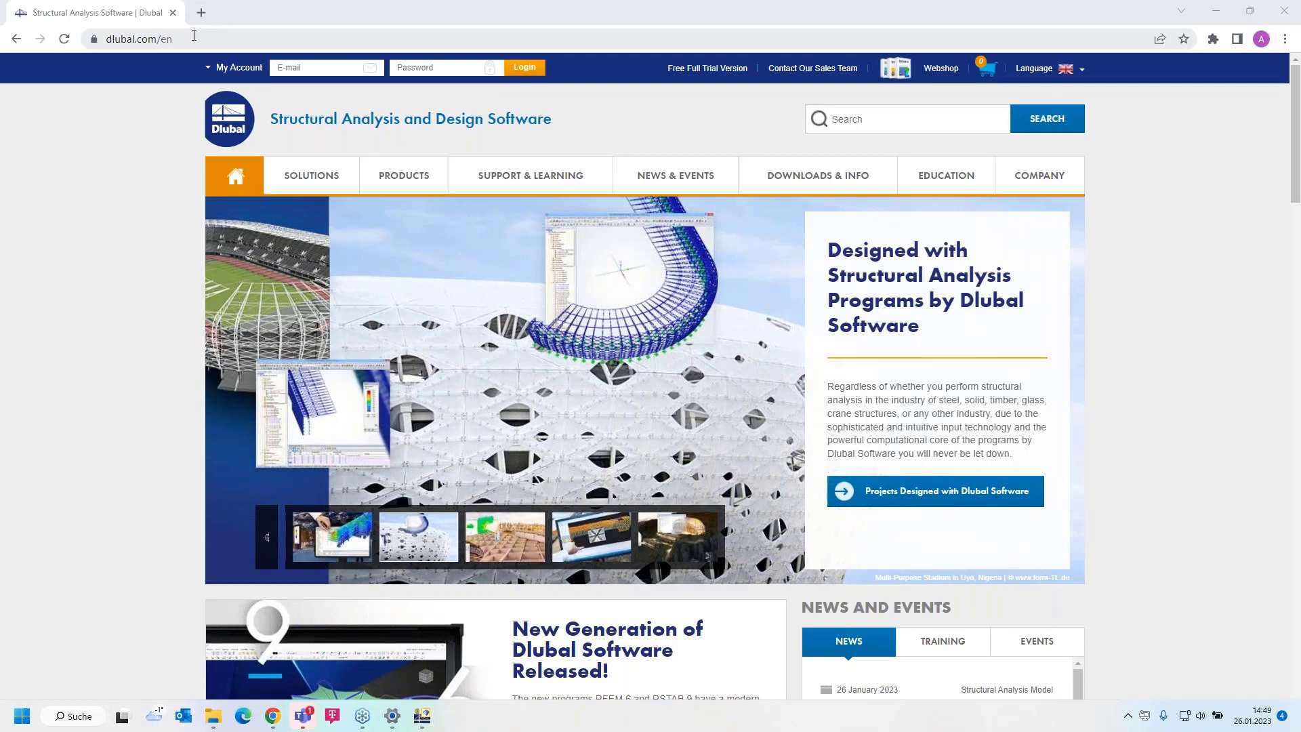
- Switch to the Dlubal website in Chrome, open the webinars overview and look through the upcoming English webinars
{"action": "mouse_move", "coordinate": [676, 177]}
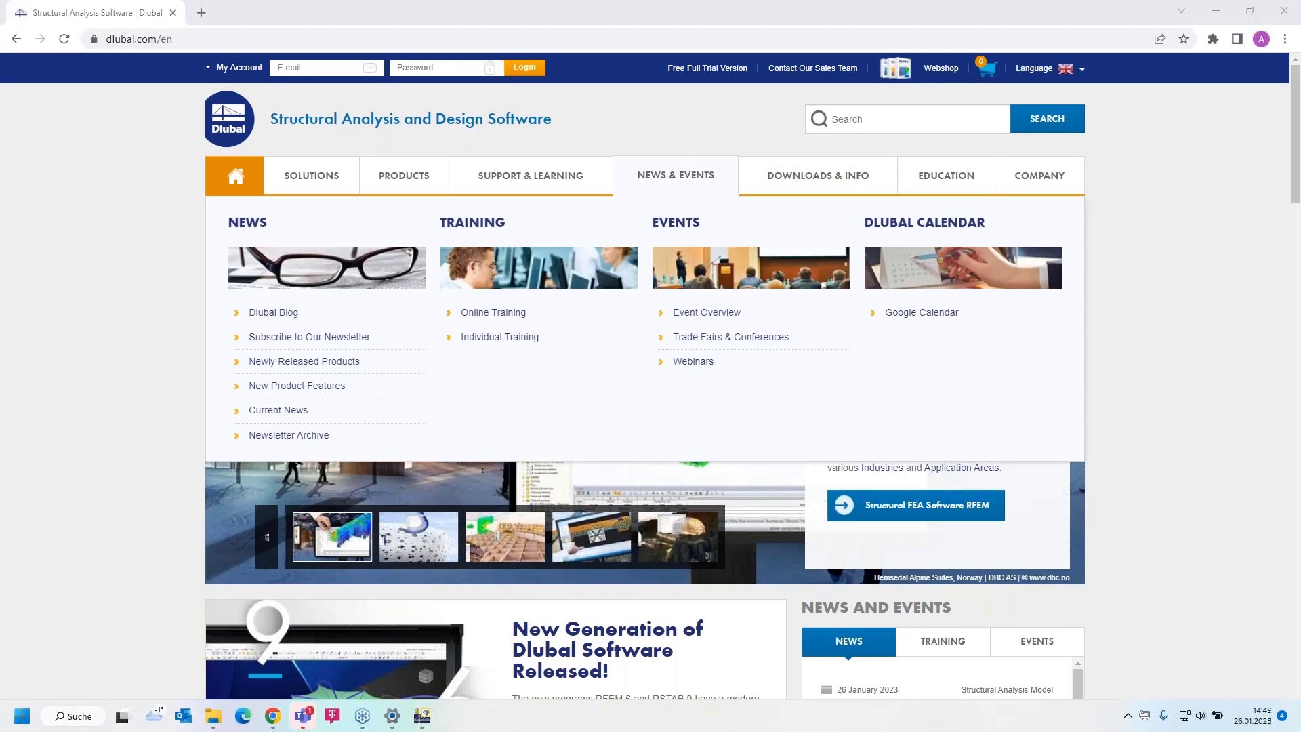
{"action": "left_click", "coordinate": [693, 361]}
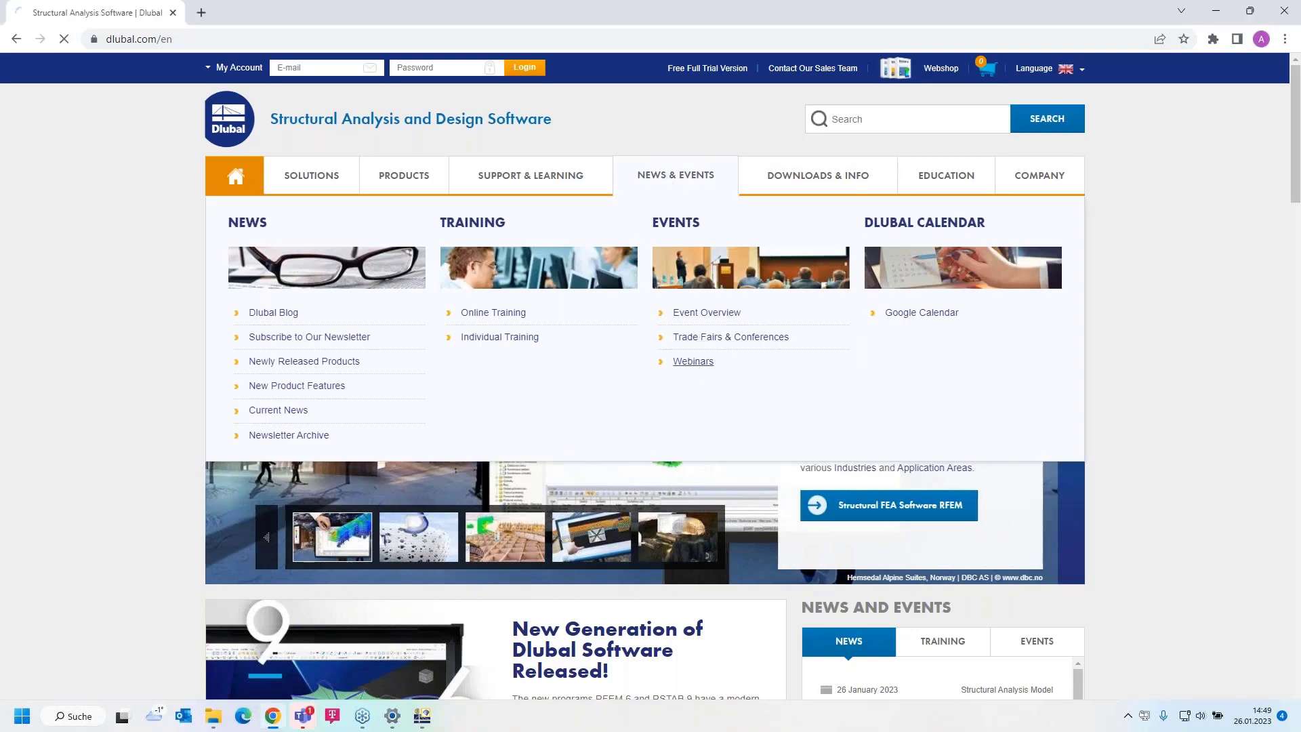
{"action": "scroll", "coordinate": [646, 478], "scroll_direction": "down", "scroll_amount": 8}
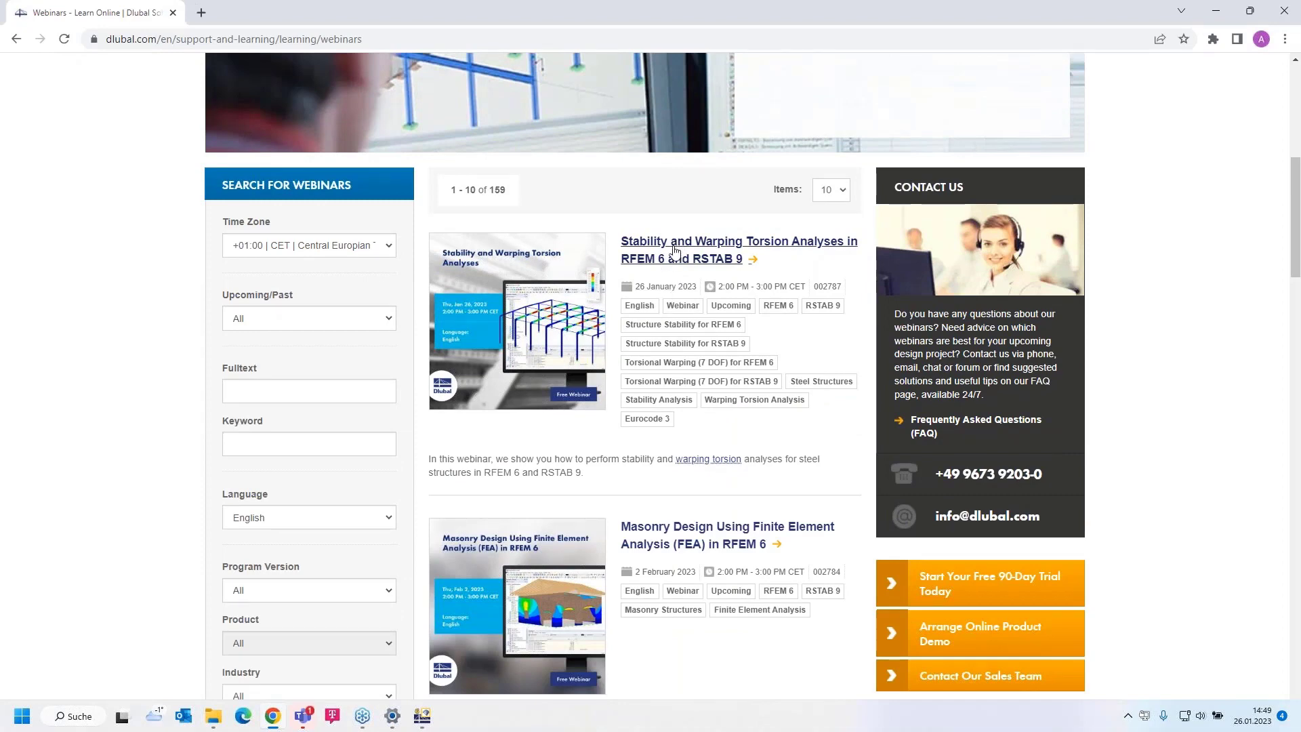
{"action": "scroll", "coordinate": [699, 395], "scroll_direction": "down", "scroll_amount": 2}
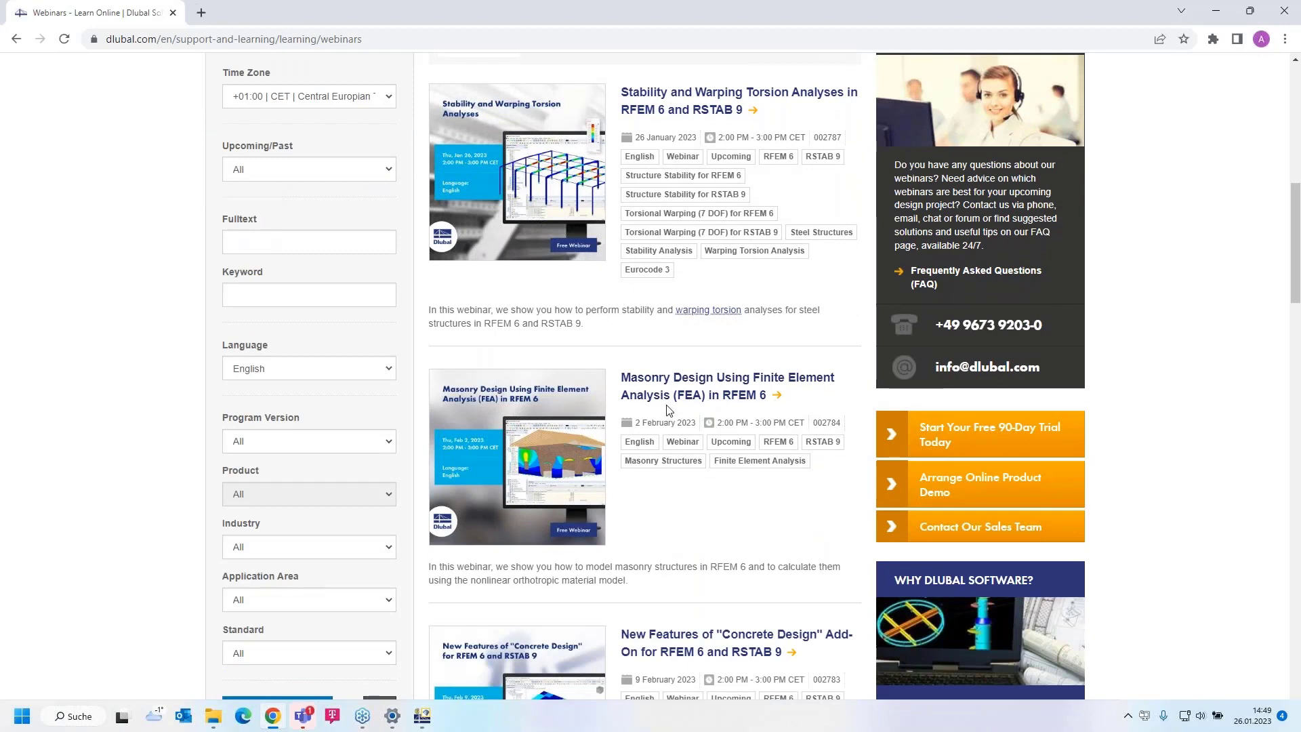
{"action": "scroll", "coordinate": [671, 404], "scroll_direction": "down", "scroll_amount": 1}
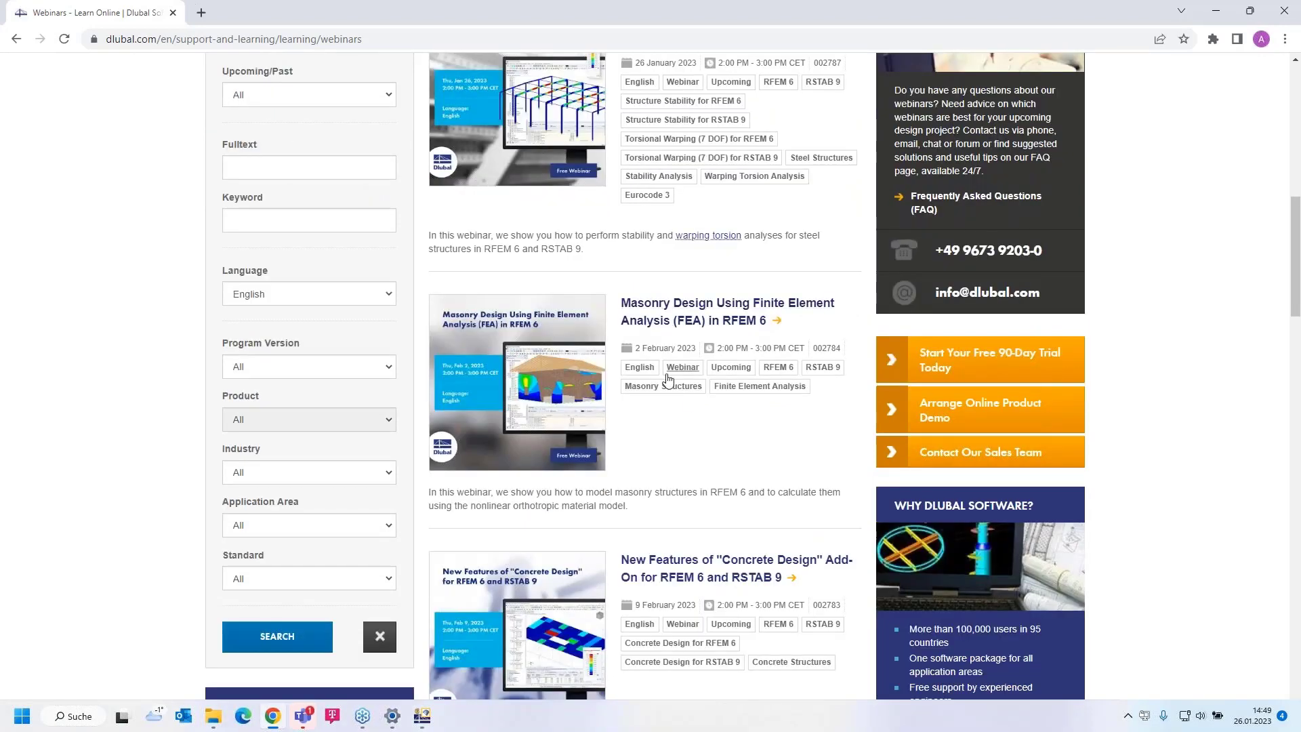
{"action": "scroll", "coordinate": [730, 400], "scroll_direction": "down", "scroll_amount": 1}
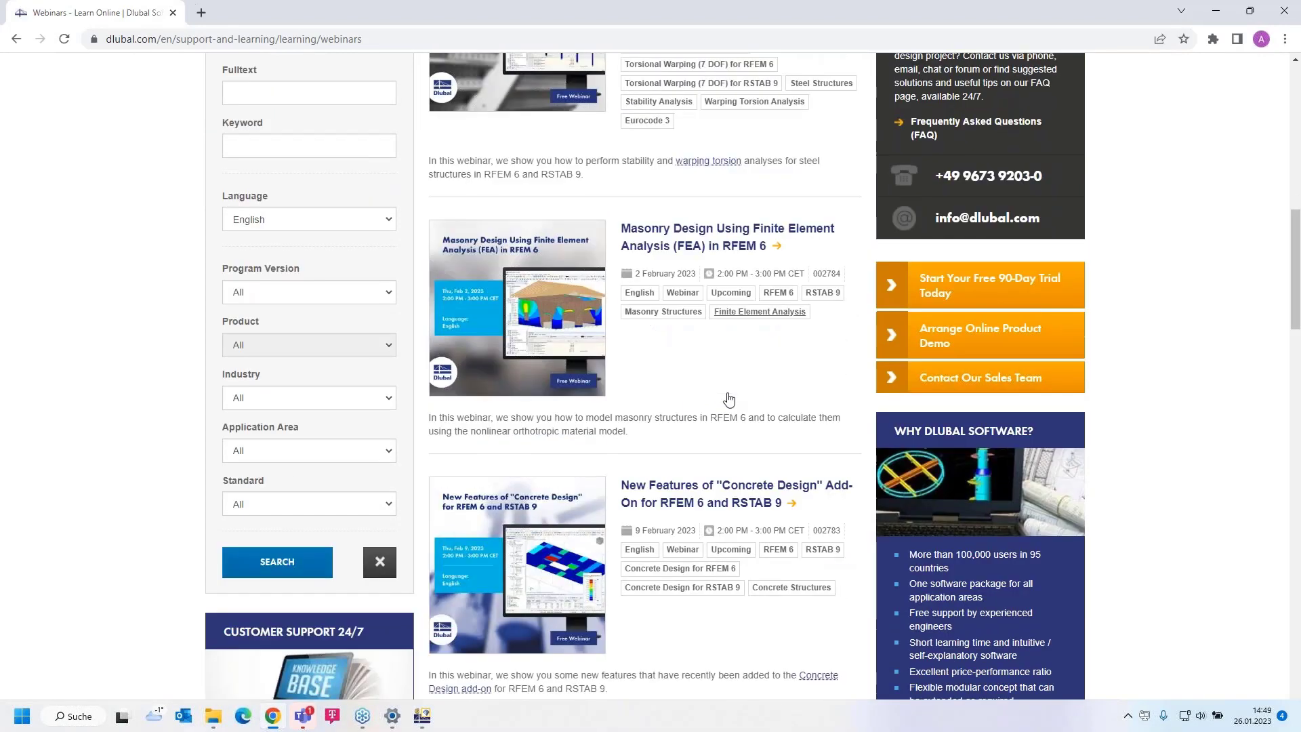
{"action": "scroll", "coordinate": [729, 400], "scroll_direction": "down", "scroll_amount": 1}
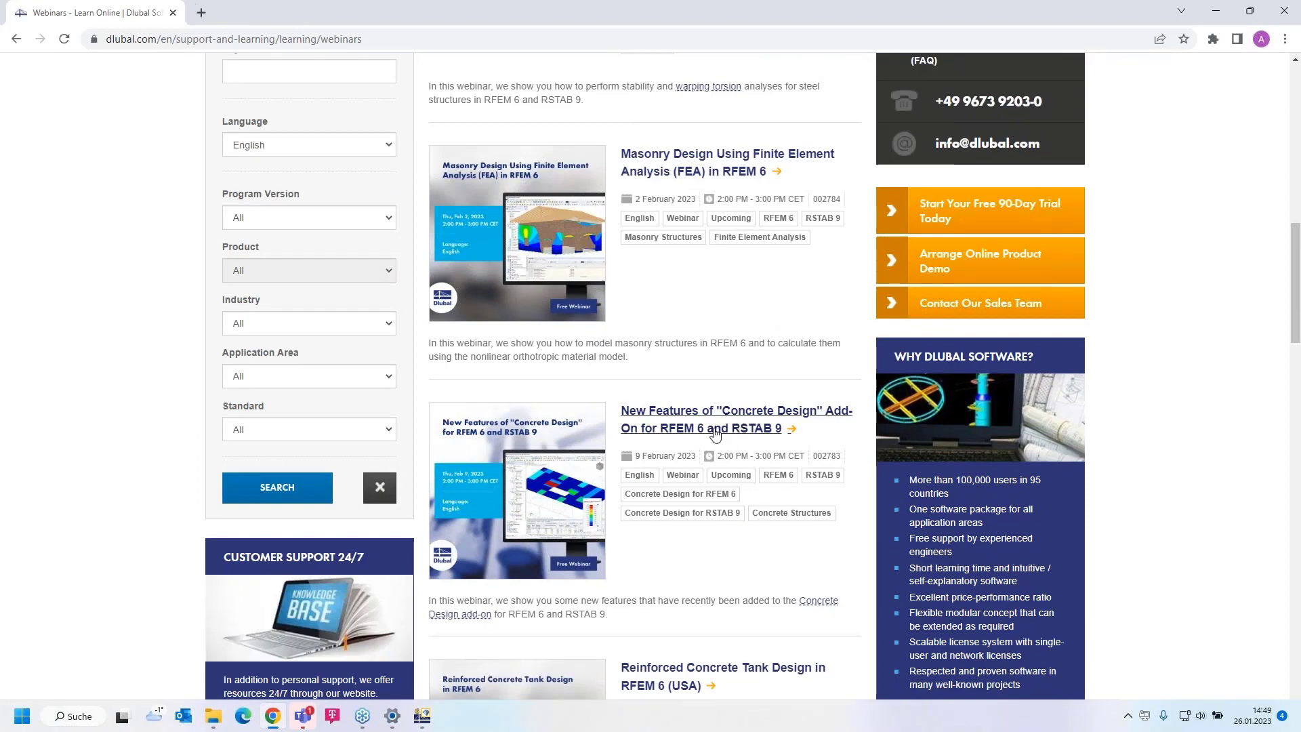
{"action": "scroll", "coordinate": [715, 434], "scroll_direction": "up", "scroll_amount": 4}
{"action": "scroll", "coordinate": [732, 447], "scroll_direction": "down", "scroll_amount": 3}
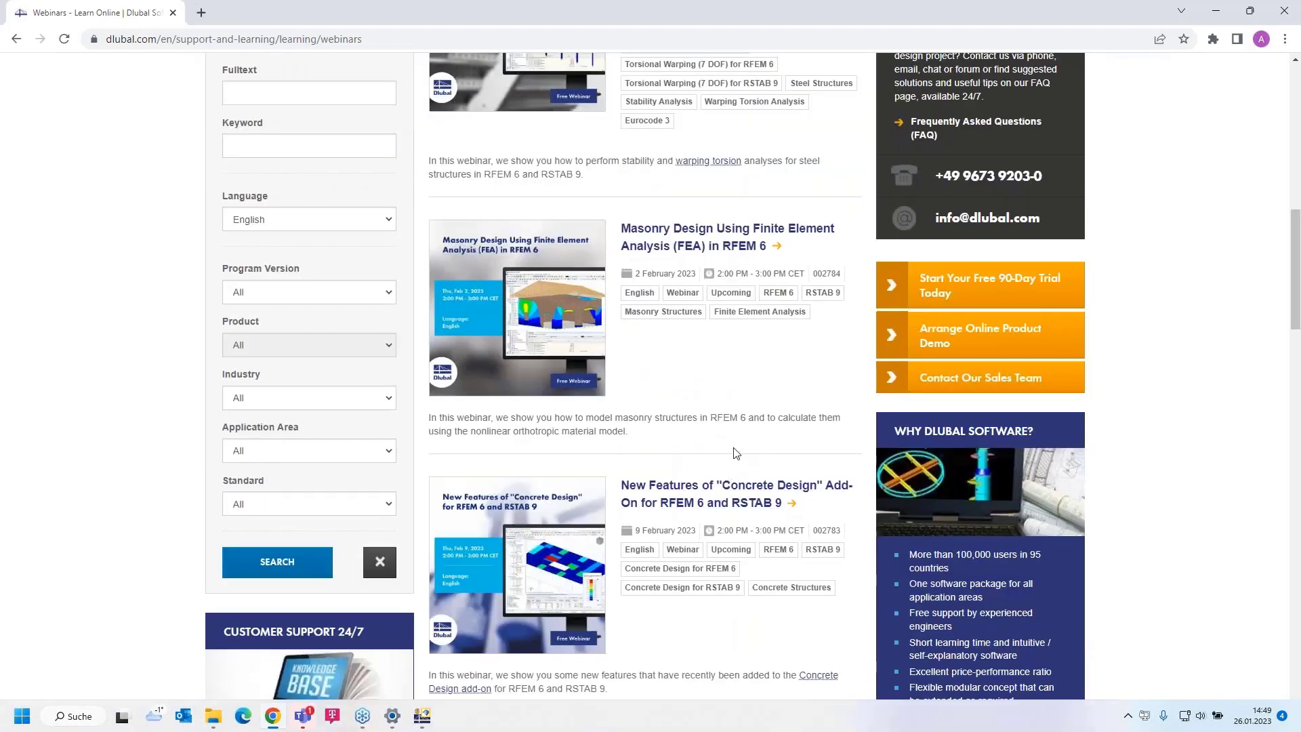
{"action": "scroll", "coordinate": [716, 410], "scroll_direction": "up", "scroll_amount": 2}
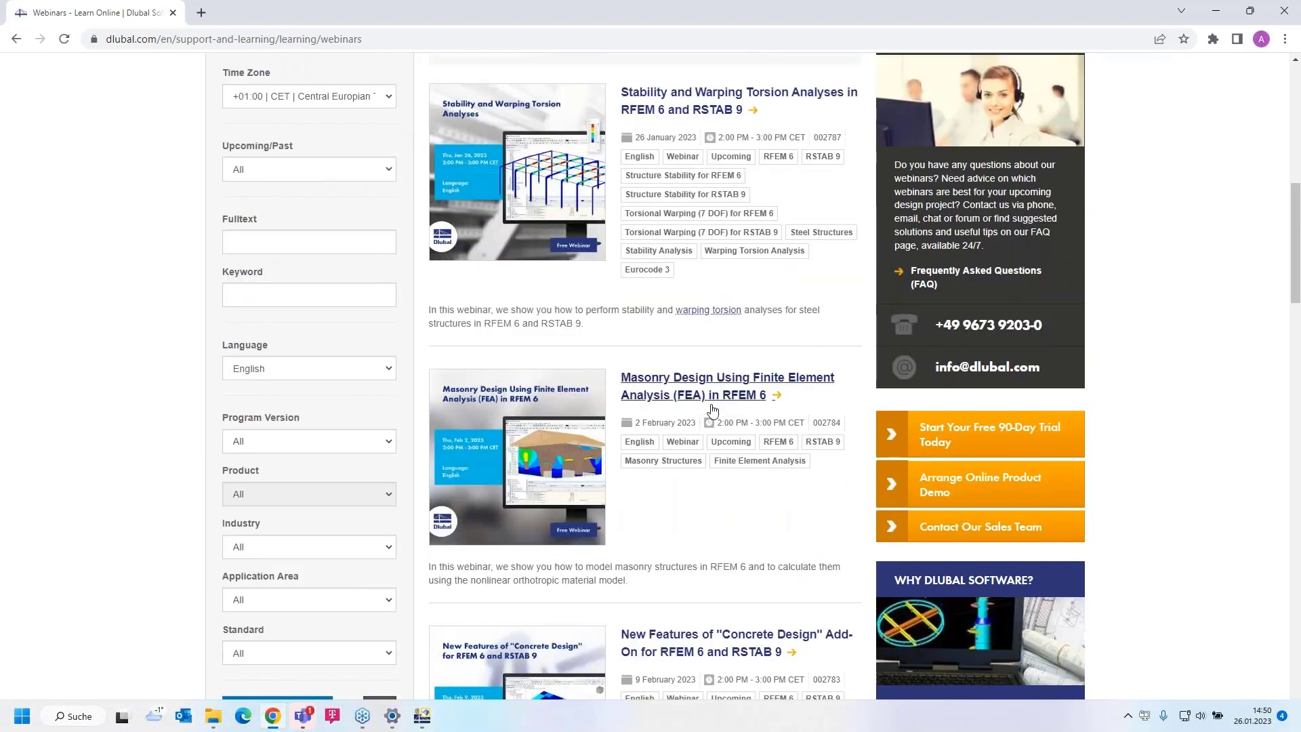
{"action": "scroll", "coordinate": [712, 410], "scroll_direction": "up", "scroll_amount": 4}
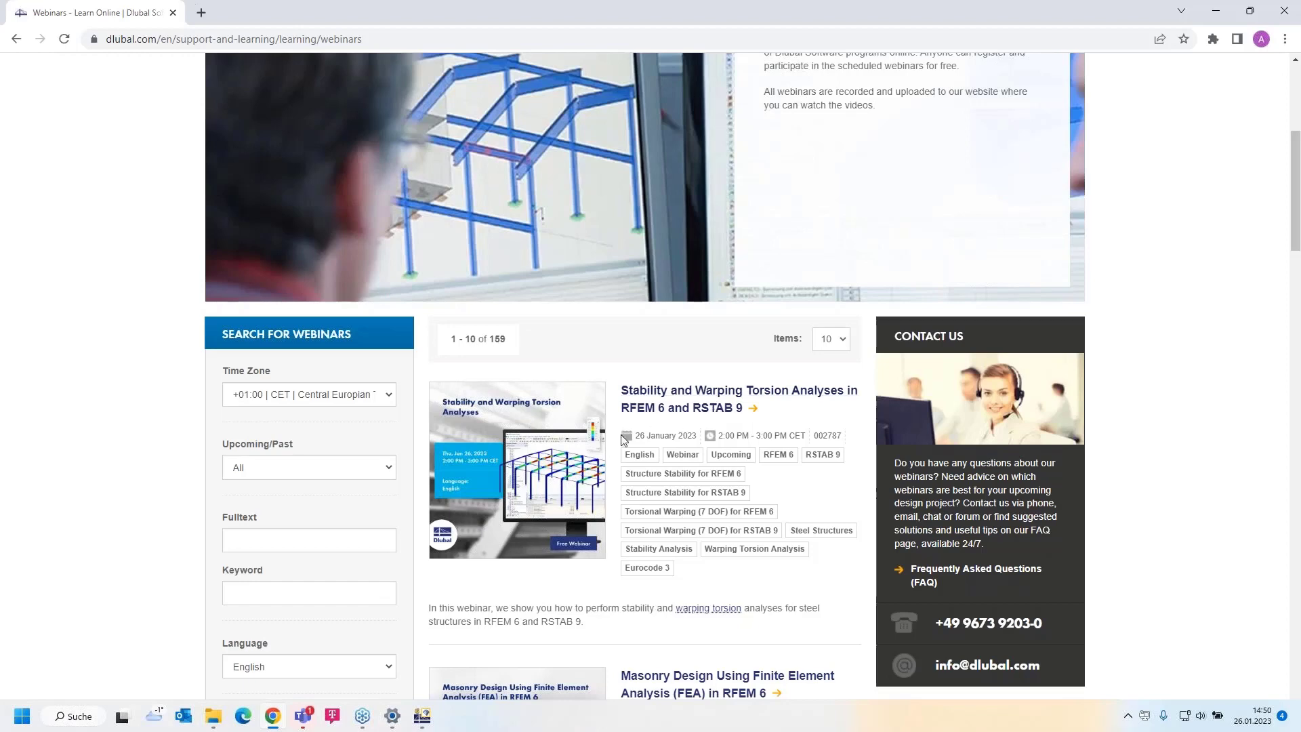
- Open the webinar "Stability and Warping Torsion Analyses in RFEM 6 and RSTAB 9" and review its content, presentation slides link and downloadable models
{"action": "left_click", "coordinate": [674, 400]}
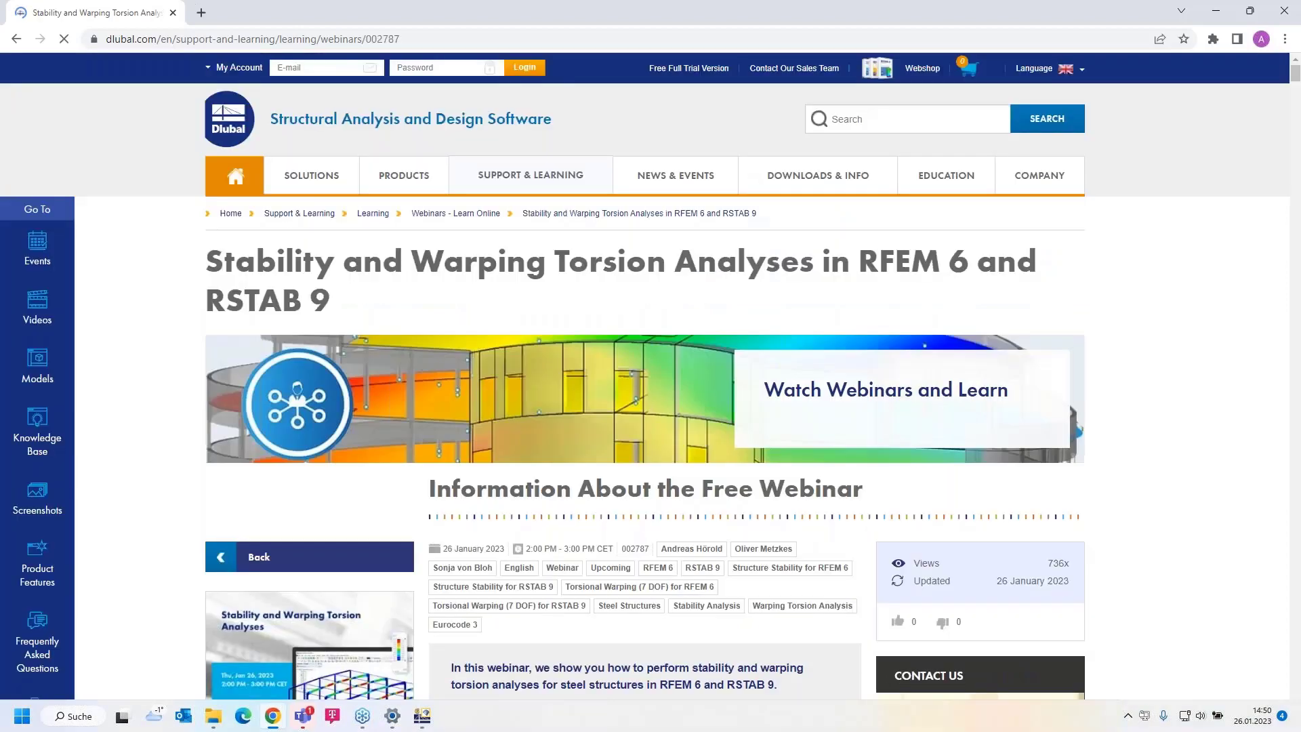
{"action": "scroll", "coordinate": [593, 410], "scroll_direction": "down", "scroll_amount": 5}
{"action": "scroll", "coordinate": [645, 593], "scroll_direction": "up", "scroll_amount": 3}
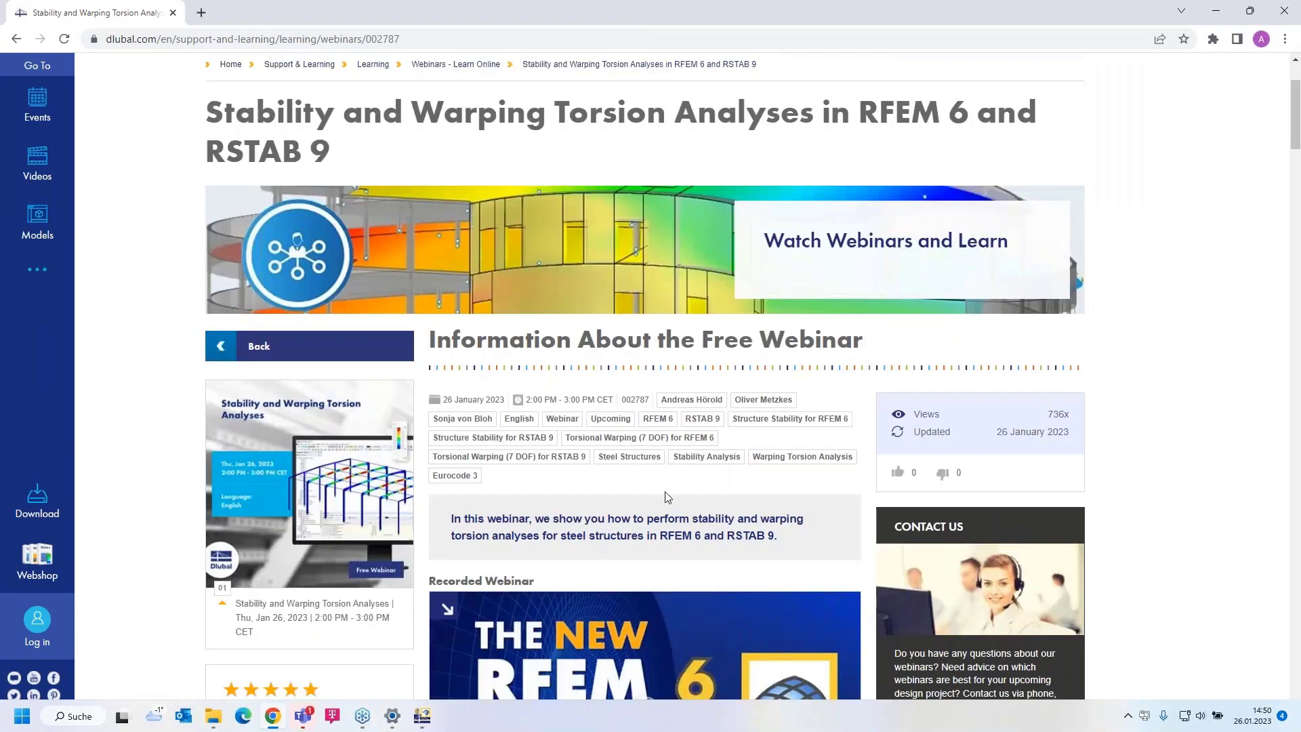
{"action": "scroll", "coordinate": [665, 511], "scroll_direction": "down", "scroll_amount": 3}
{"action": "scroll", "coordinate": [677, 441], "scroll_direction": "down", "scroll_amount": 7}
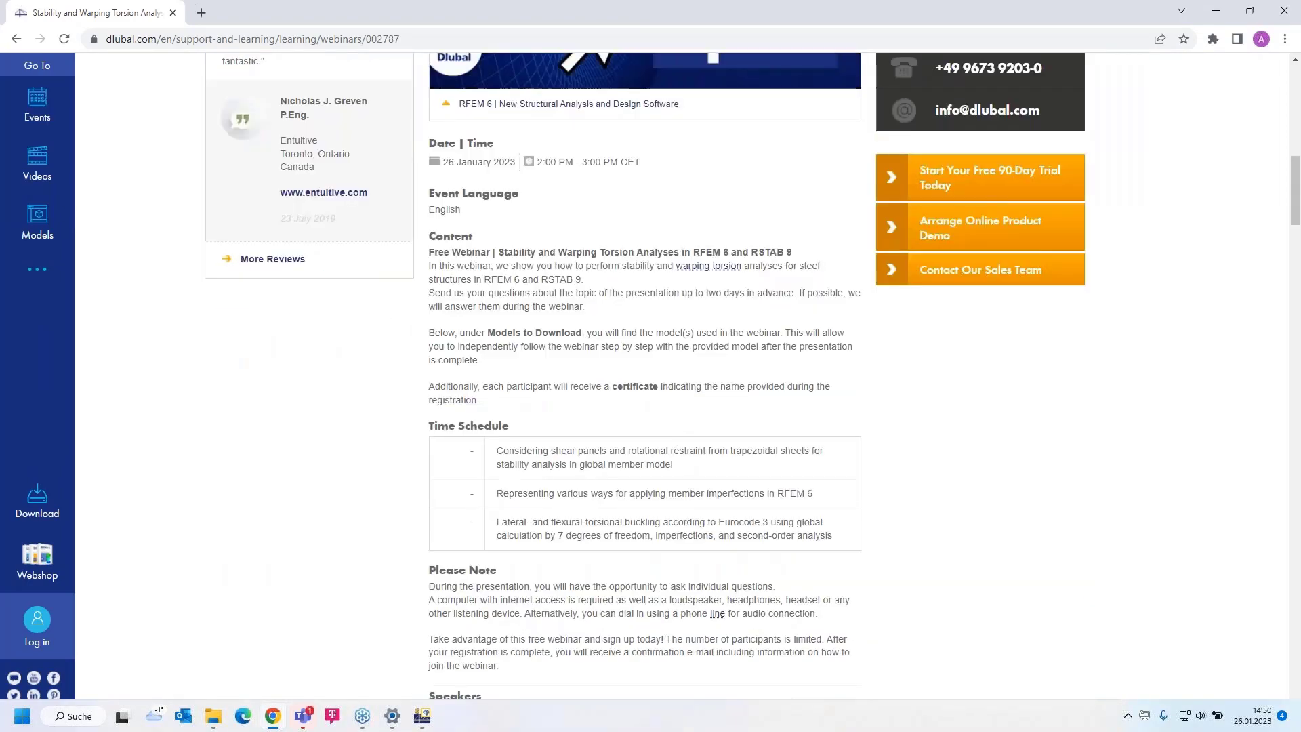
{"action": "scroll", "coordinate": [616, 551], "scroll_direction": "down", "scroll_amount": 10}
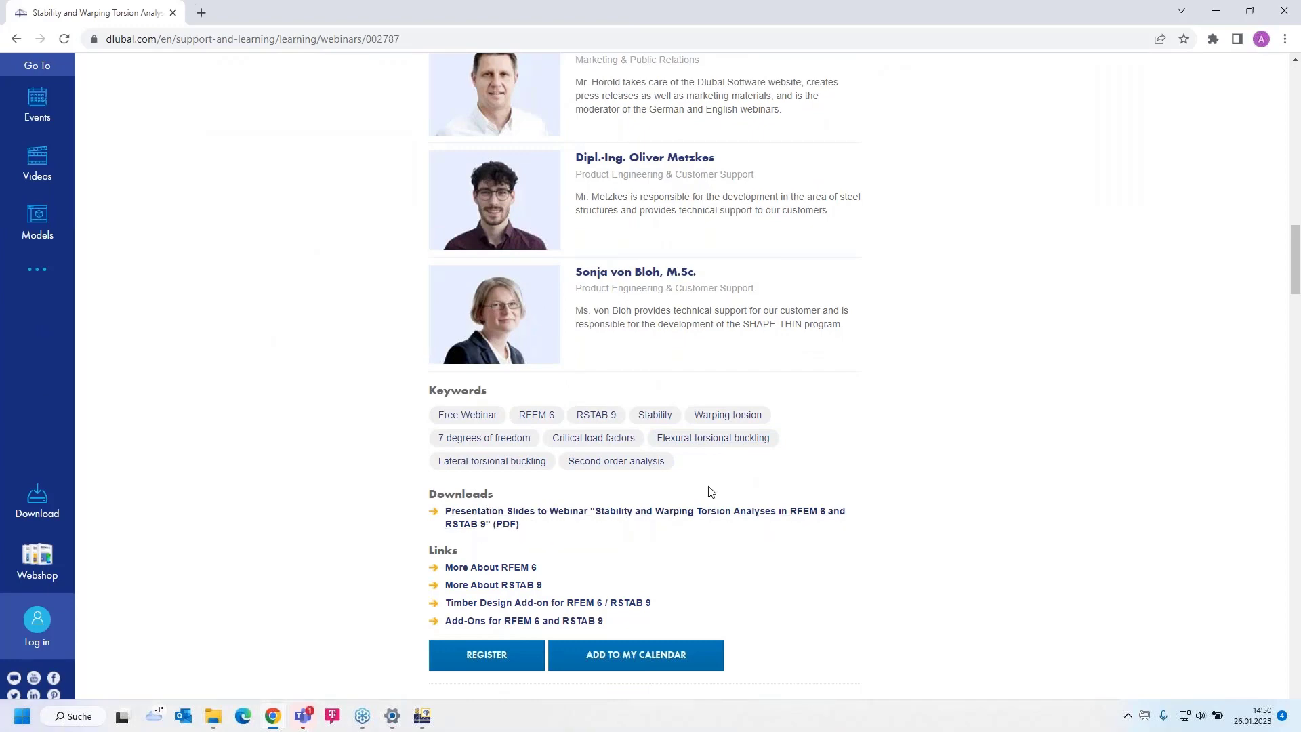
{"action": "scroll", "coordinate": [709, 491], "scroll_direction": "down", "scroll_amount": 20}
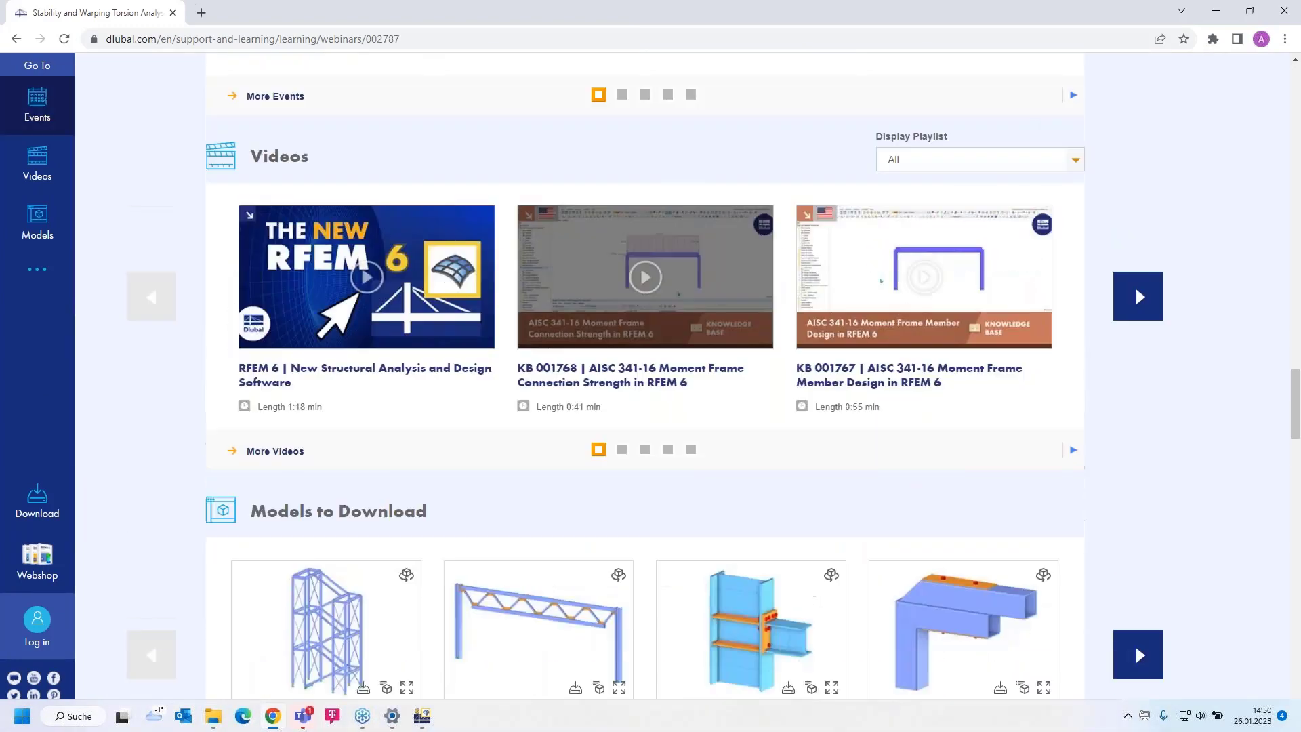
{"action": "scroll", "coordinate": [332, 398], "scroll_direction": "down", "scroll_amount": 3}
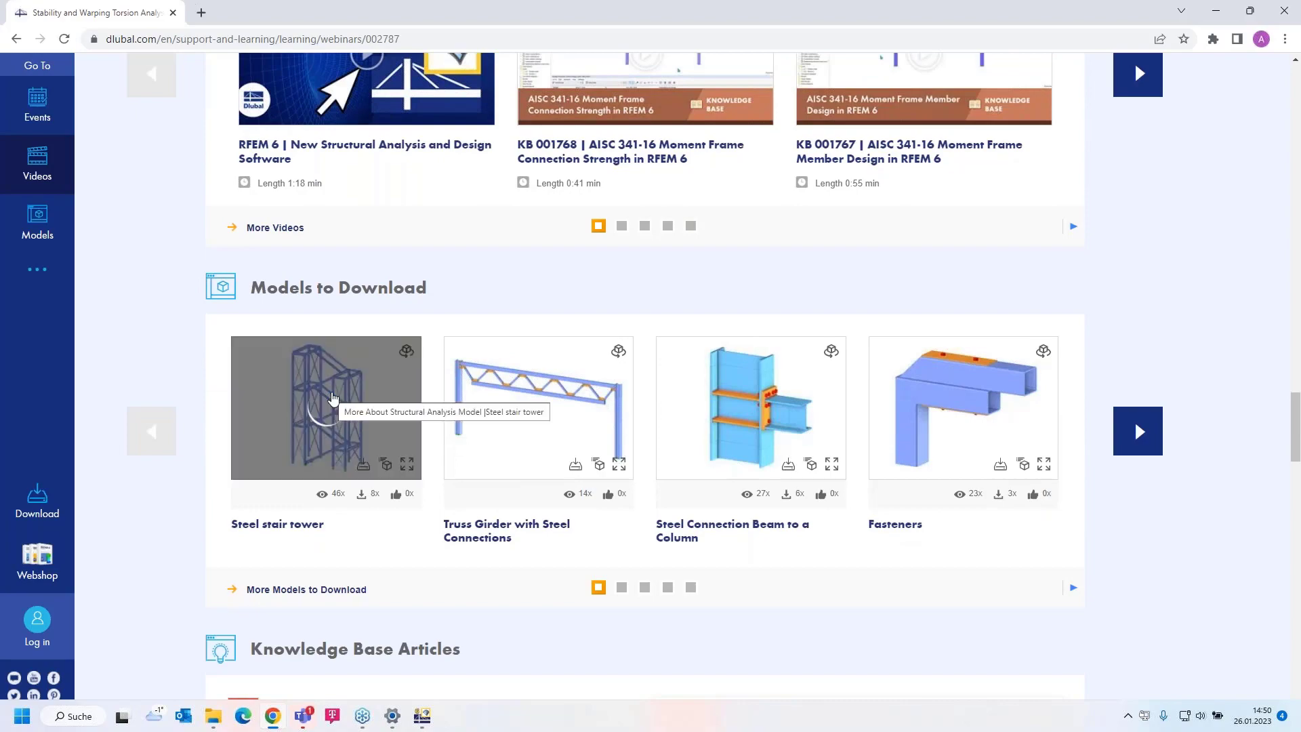
{"action": "scroll", "coordinate": [677, 368], "scroll_direction": "up", "scroll_amount": 10}
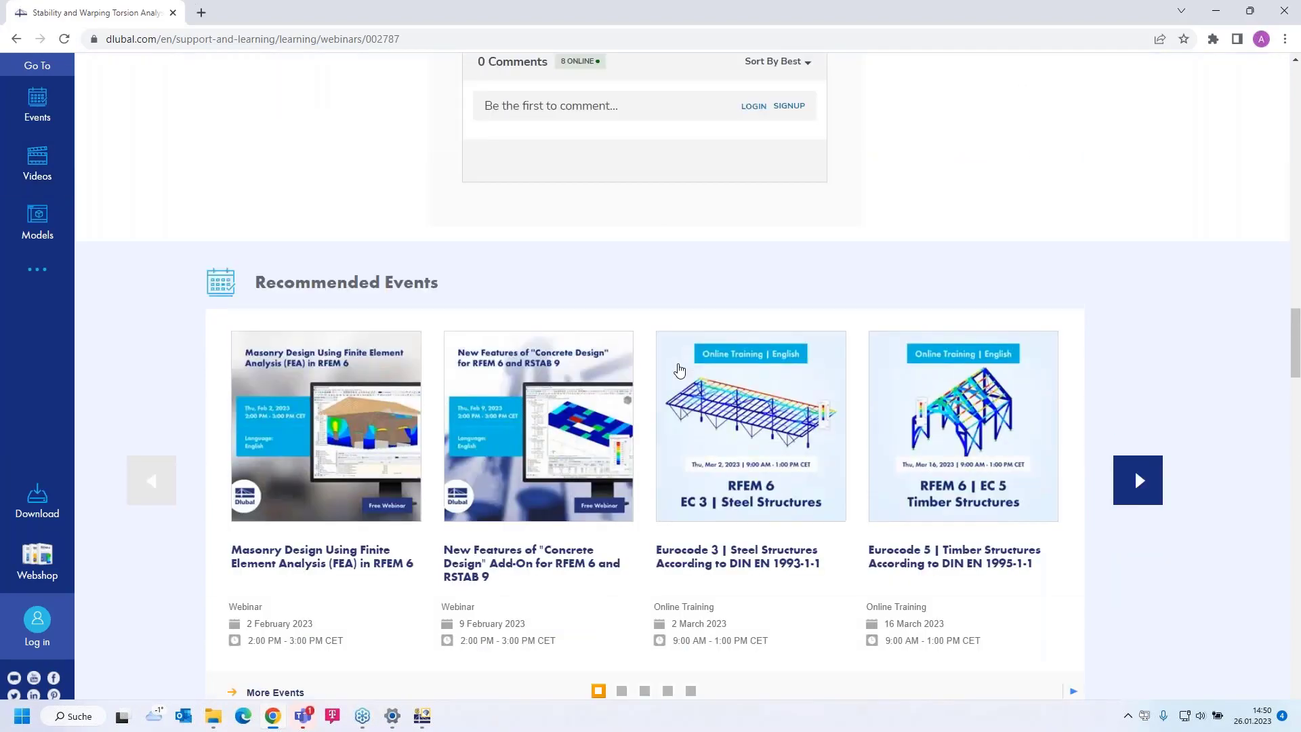
{"action": "scroll", "coordinate": [680, 370], "scroll_direction": "up", "scroll_amount": 20}
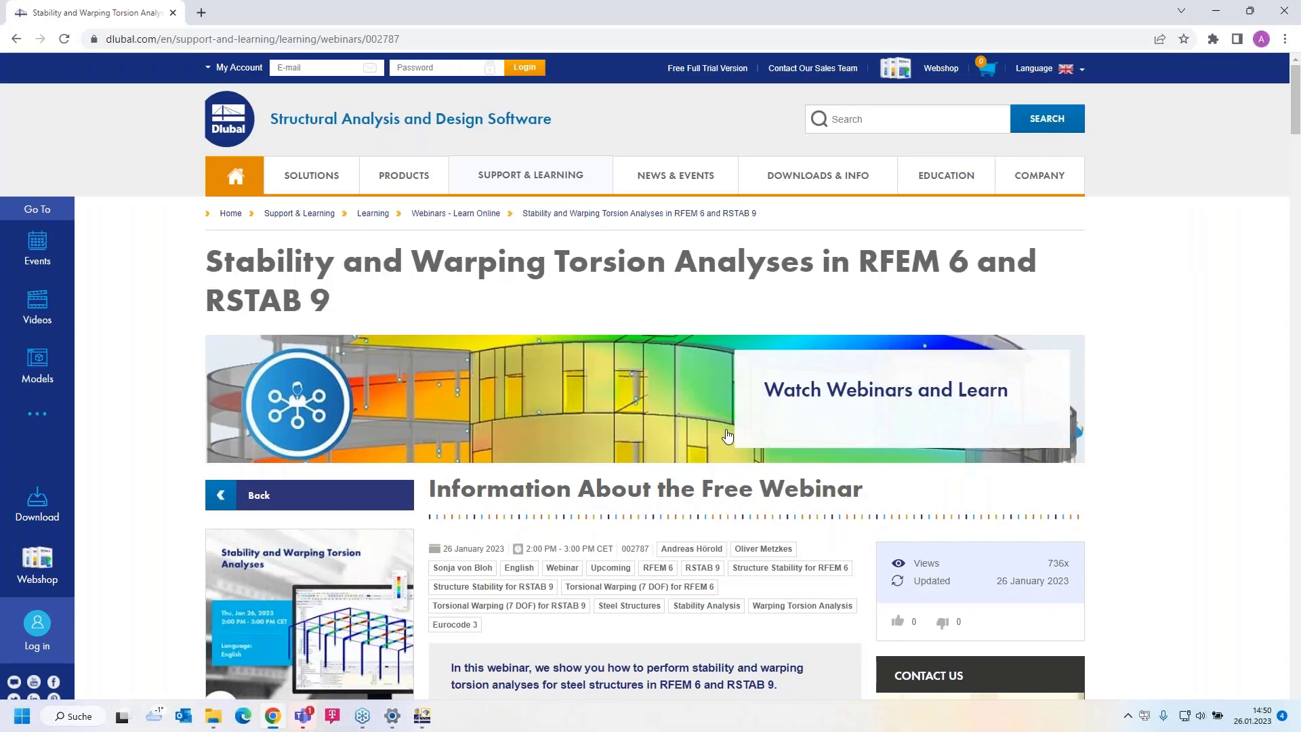
{"action": "scroll", "coordinate": [727, 435], "scroll_direction": "down", "scroll_amount": 2}
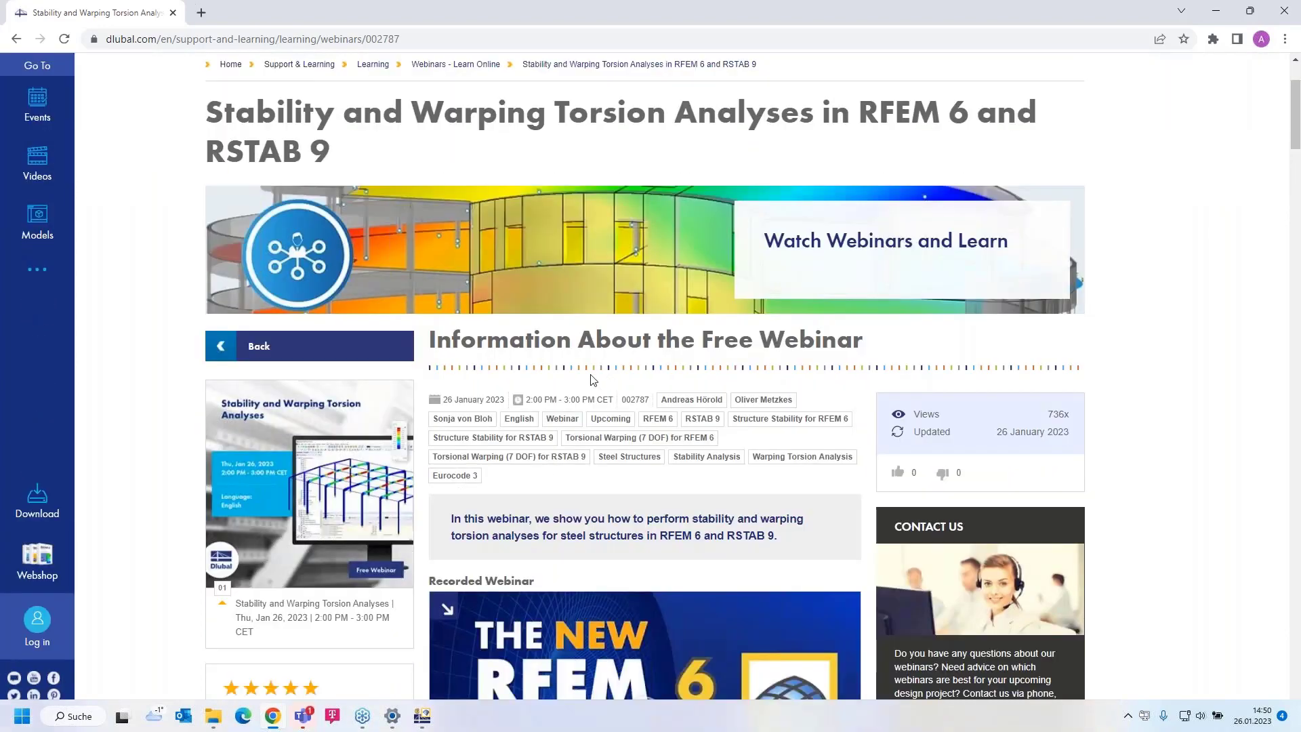
{"action": "scroll", "coordinate": [589, 379], "scroll_direction": "up", "scroll_amount": 2}
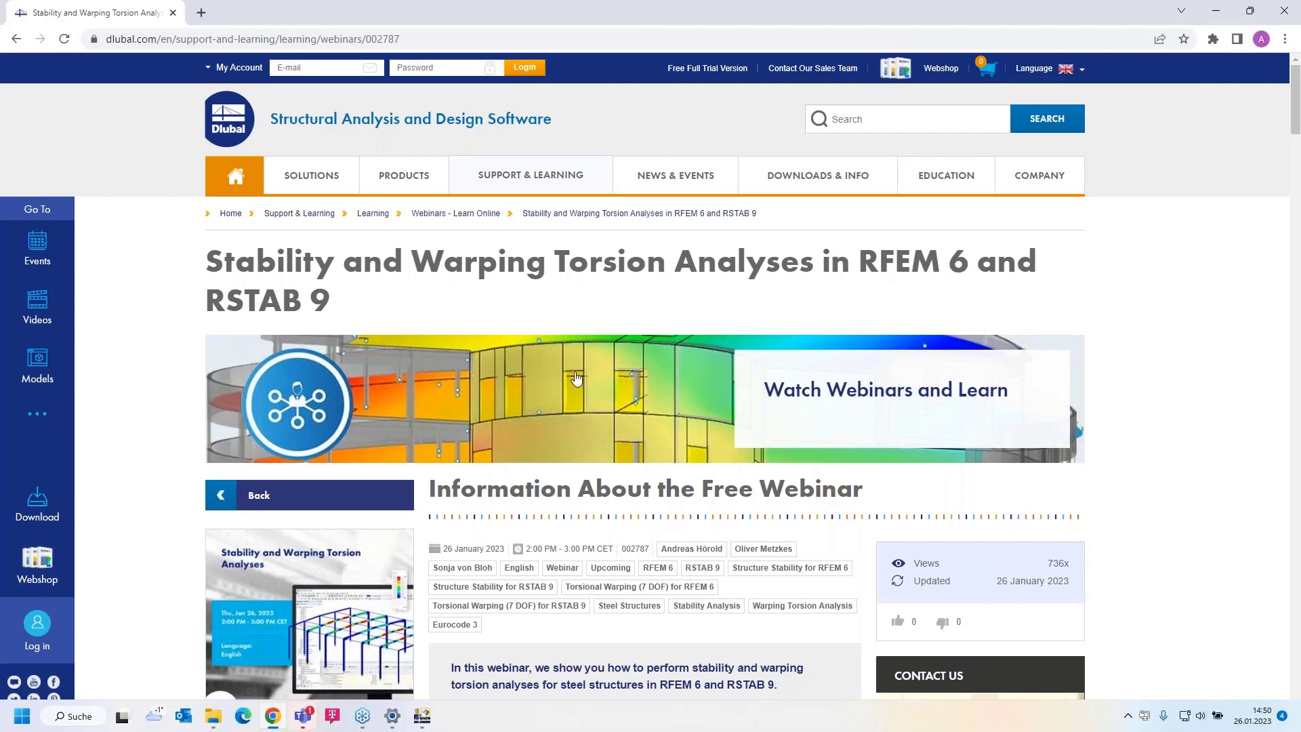
- Open the Free Full Trial Version page and look through the available program trials
{"action": "left_click", "coordinate": [700, 70]}
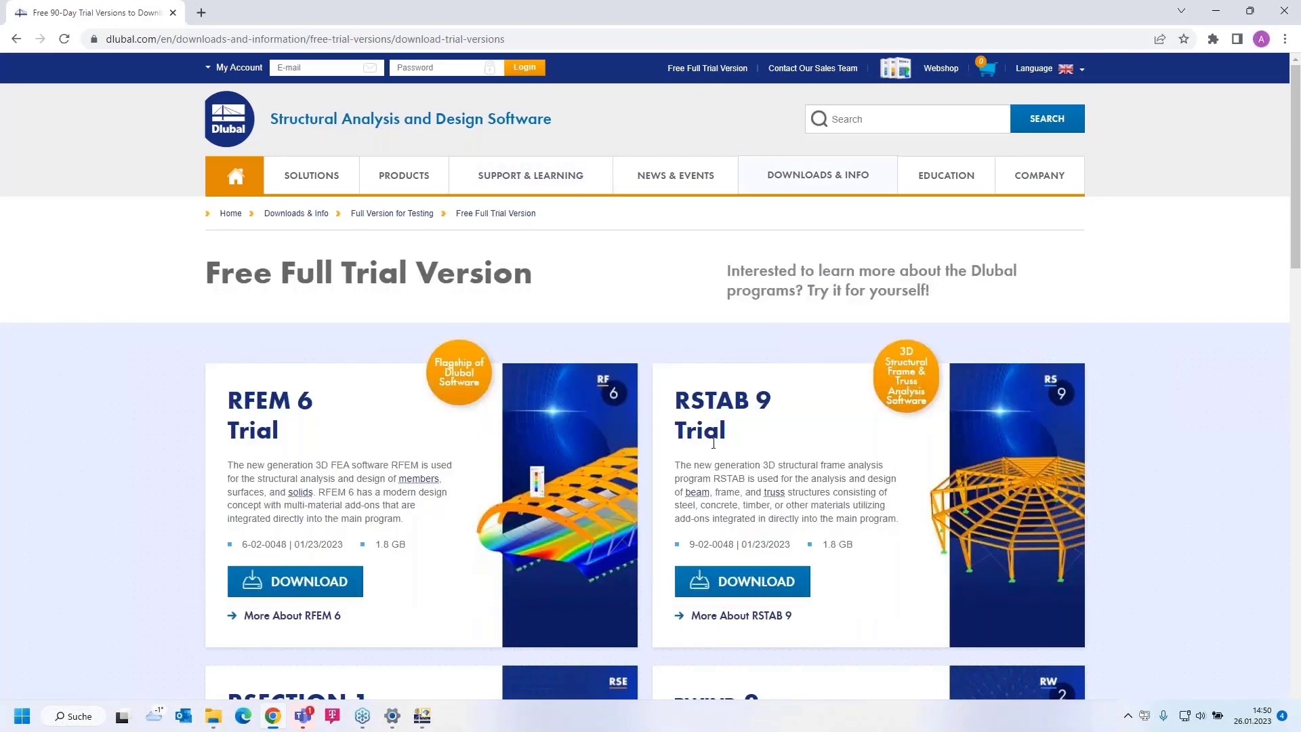
{"action": "scroll", "coordinate": [714, 443], "scroll_direction": "down", "scroll_amount": 1}
{"action": "scroll", "coordinate": [714, 443], "scroll_direction": "down", "scroll_amount": 2}
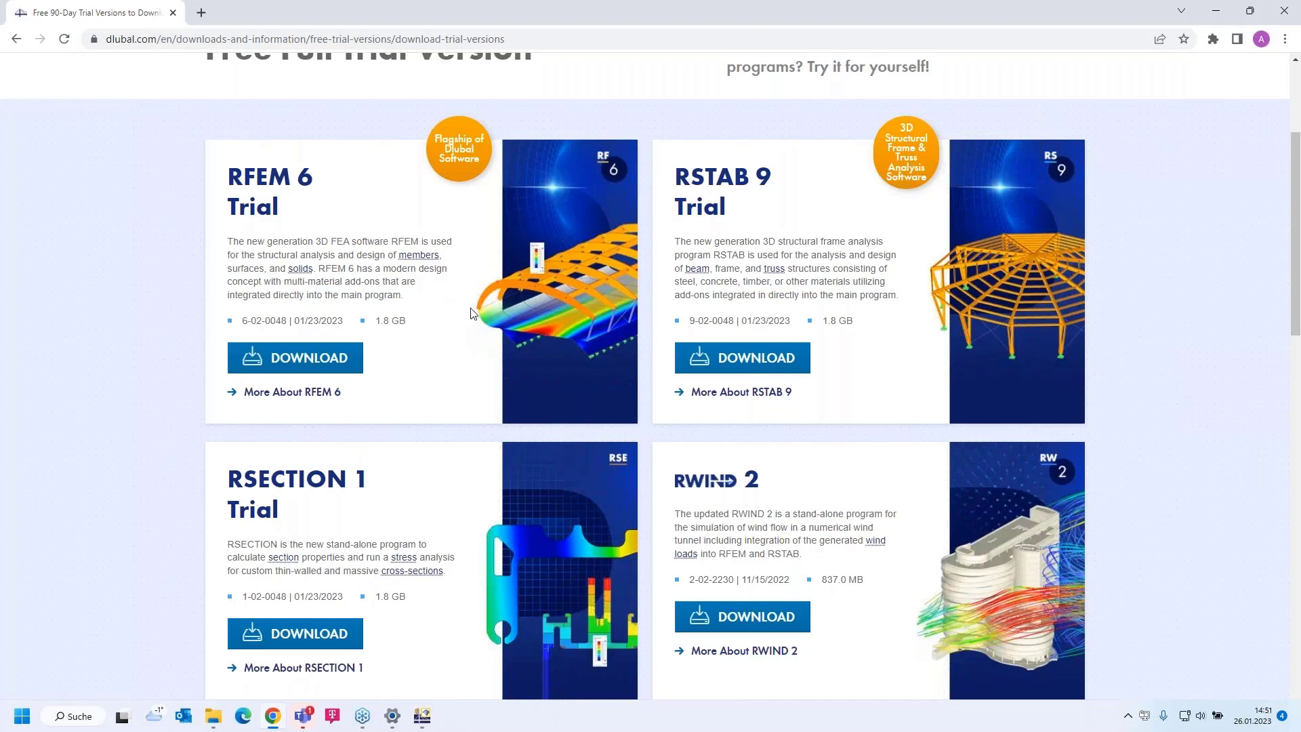
{"action": "scroll", "coordinate": [437, 340], "scroll_direction": "up", "scroll_amount": 3}
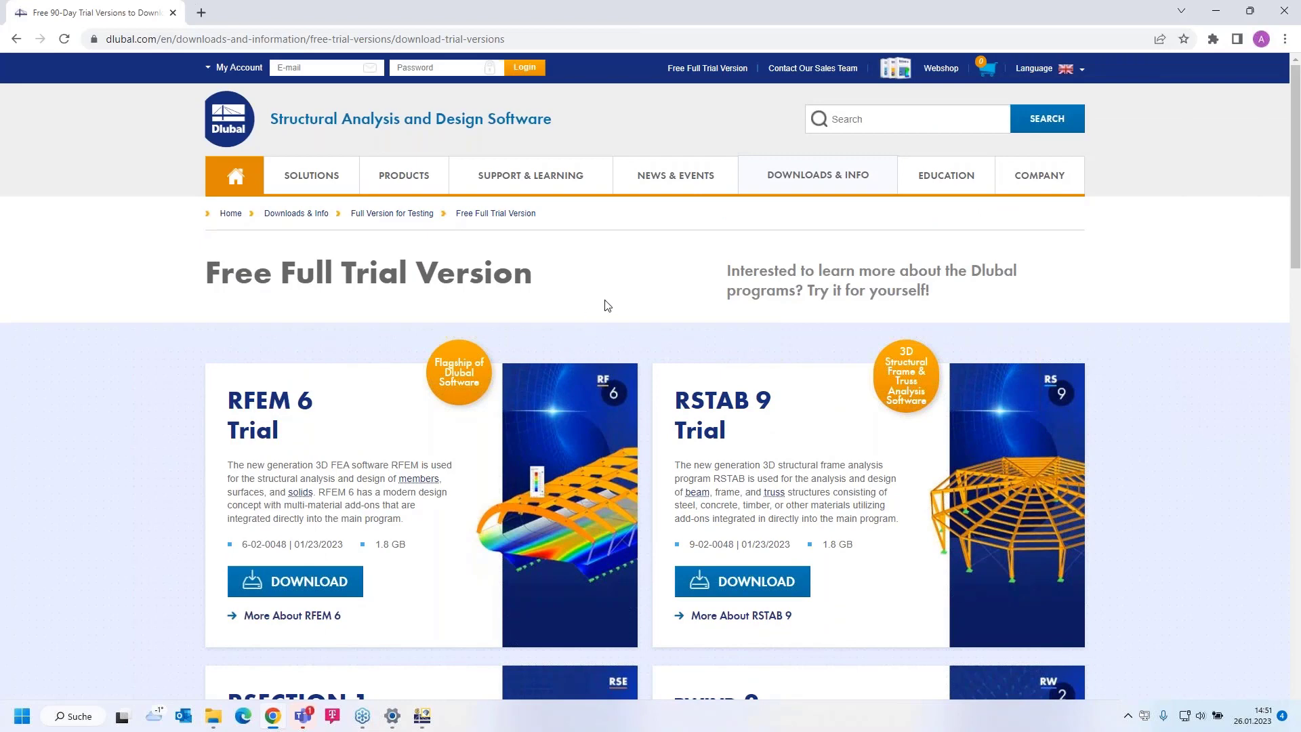
- Open the Contact Our Sales Team page and look over its contact form
{"action": "mouse_move", "coordinate": [541, 182]}
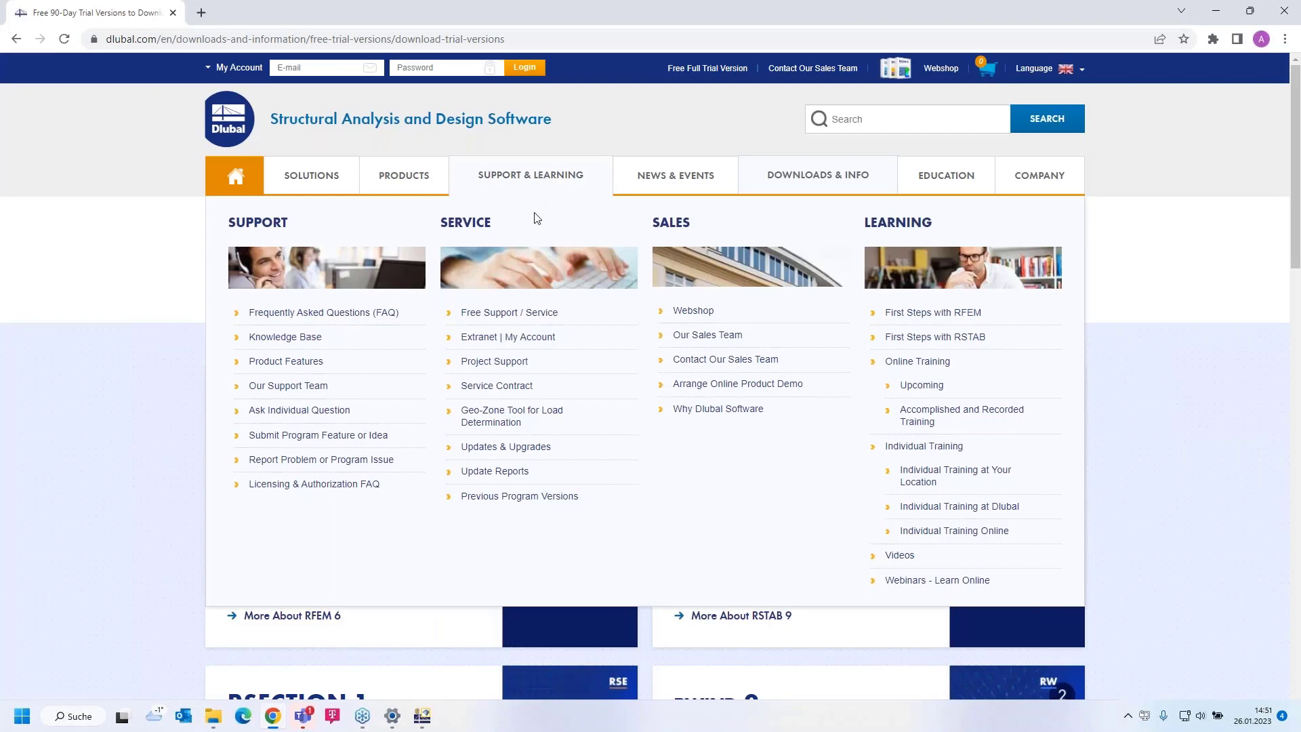
{"action": "left_click", "coordinate": [720, 366]}
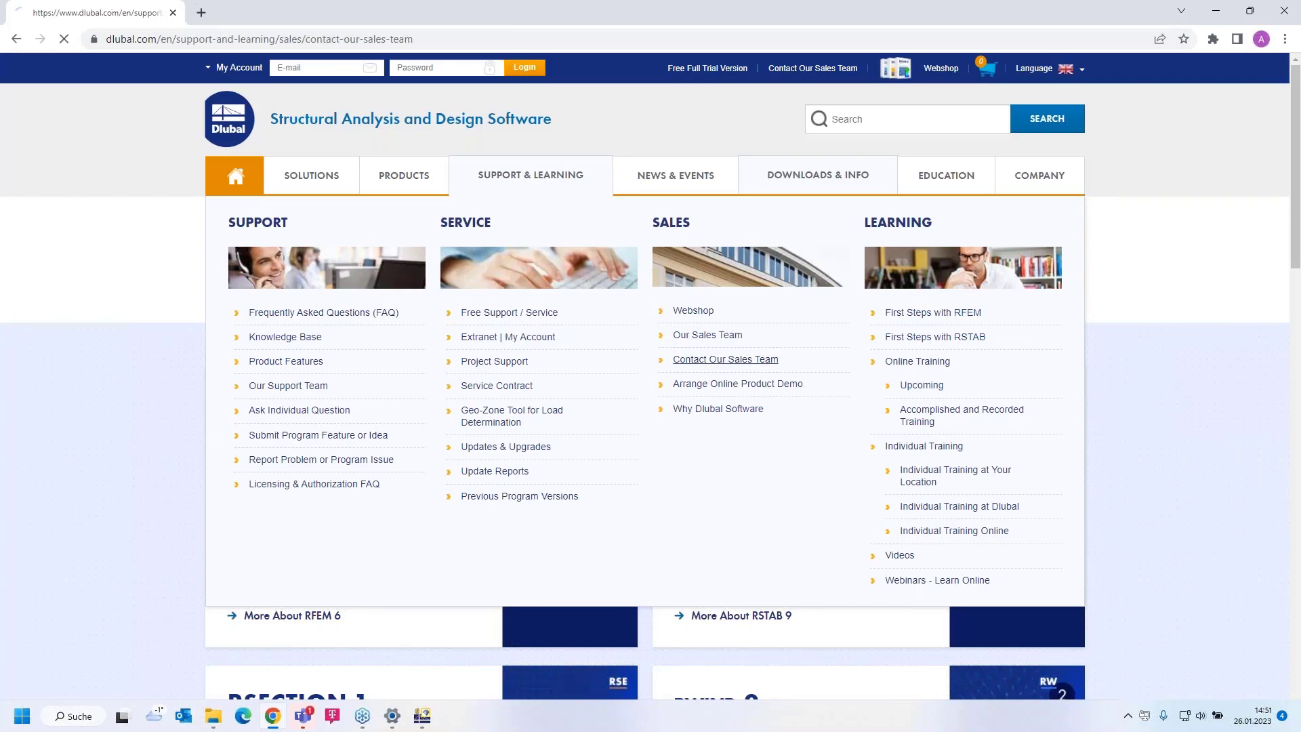
{"action": "scroll", "coordinate": [641, 438], "scroll_direction": "down", "scroll_amount": 7}
{"action": "scroll", "coordinate": [641, 438], "scroll_direction": "up", "scroll_amount": 6}
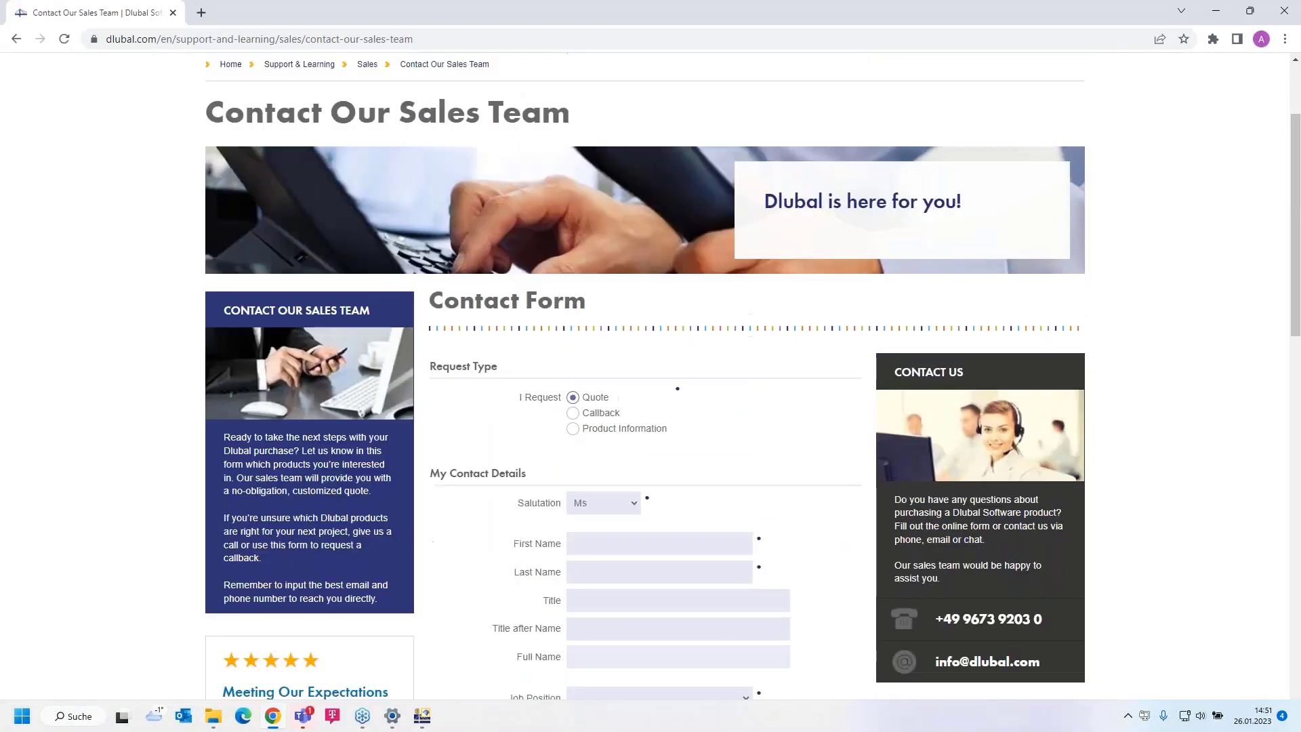
{"action": "scroll", "coordinate": [639, 474], "scroll_direction": "up", "scroll_amount": 1}
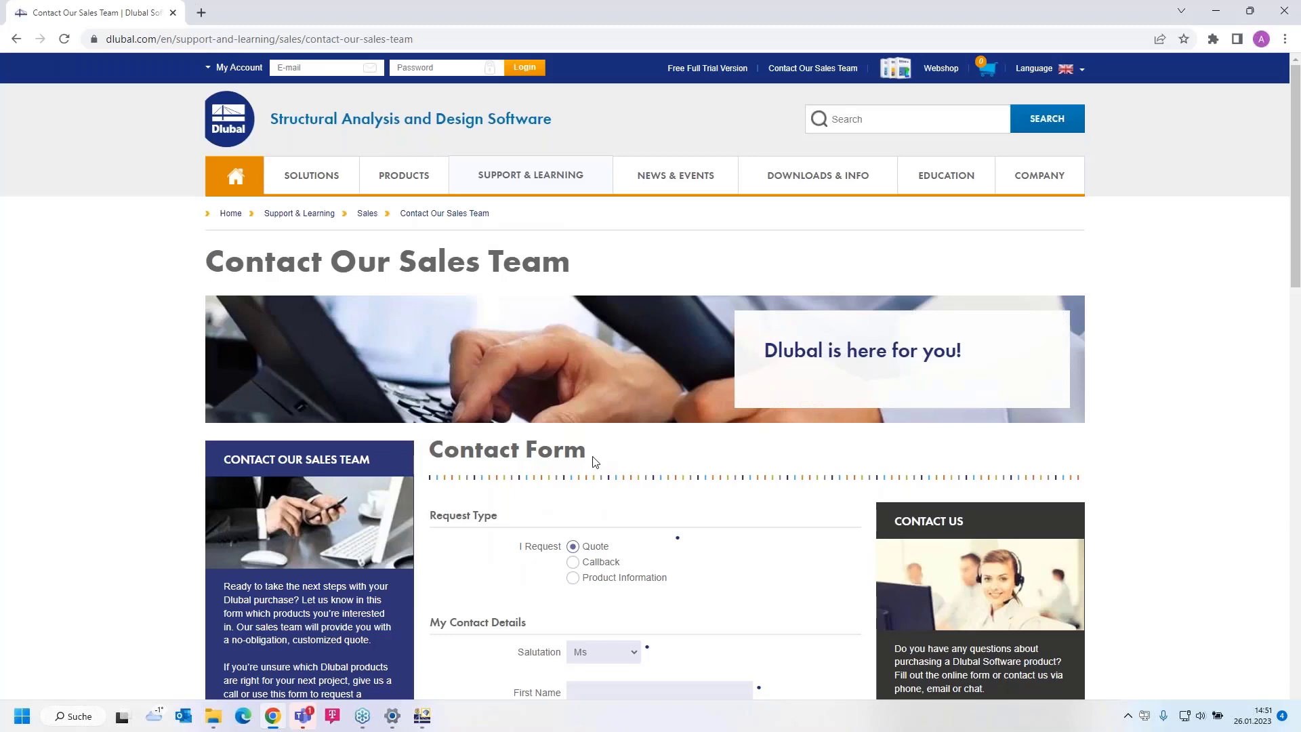